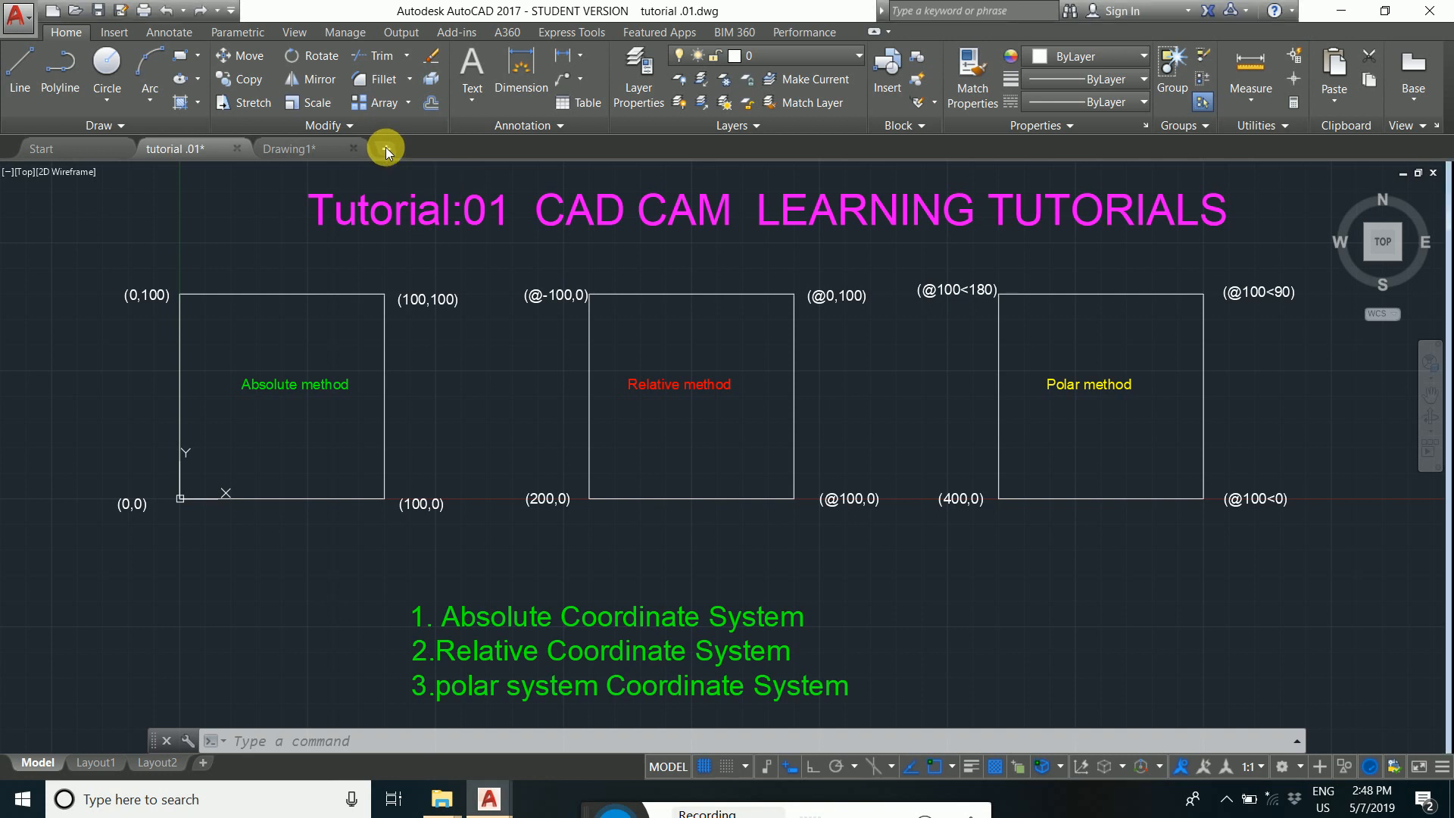
# Create a new blank drawing.
pyautogui.click(386, 149)
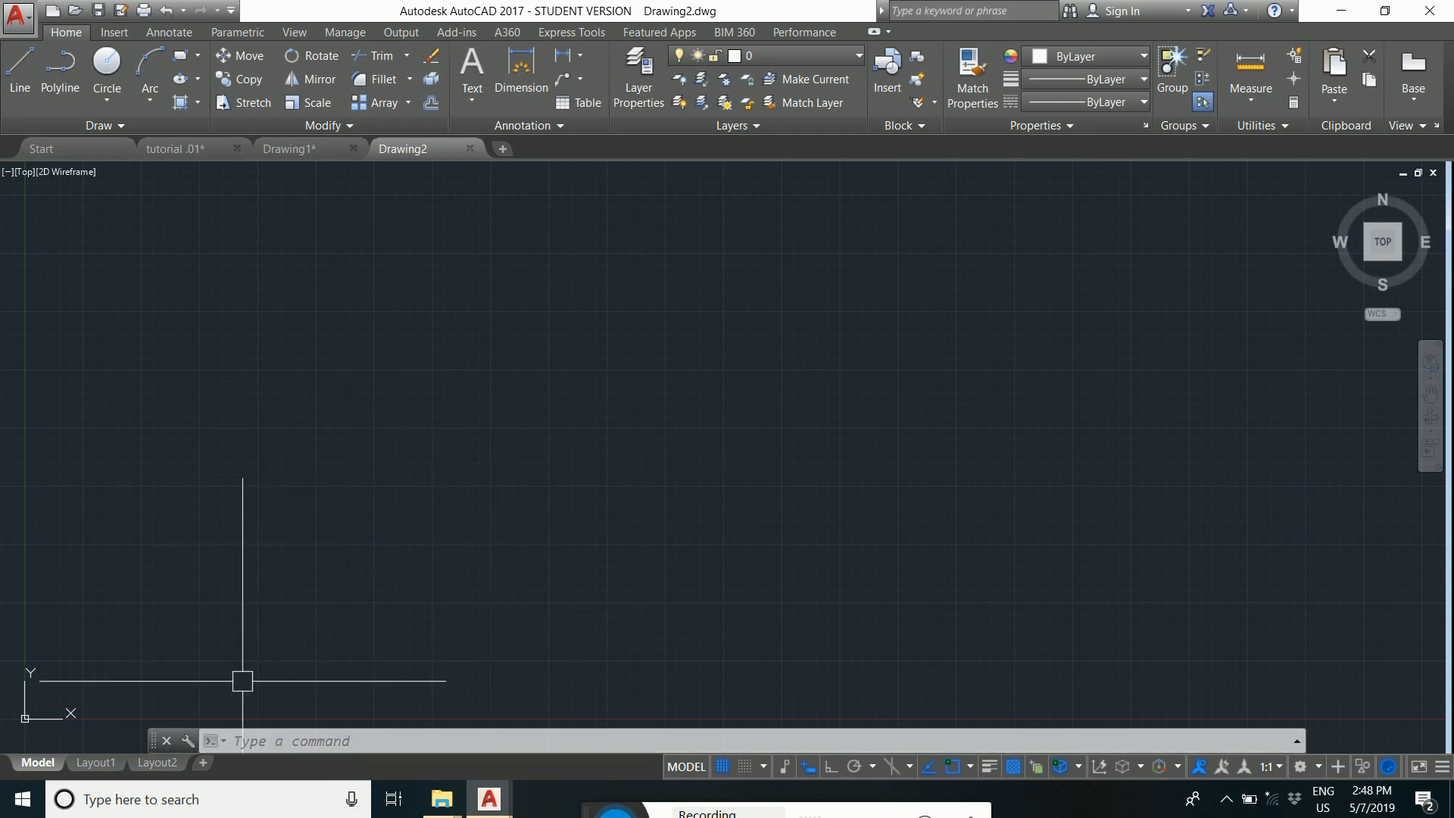
pyautogui.click(407, 744)
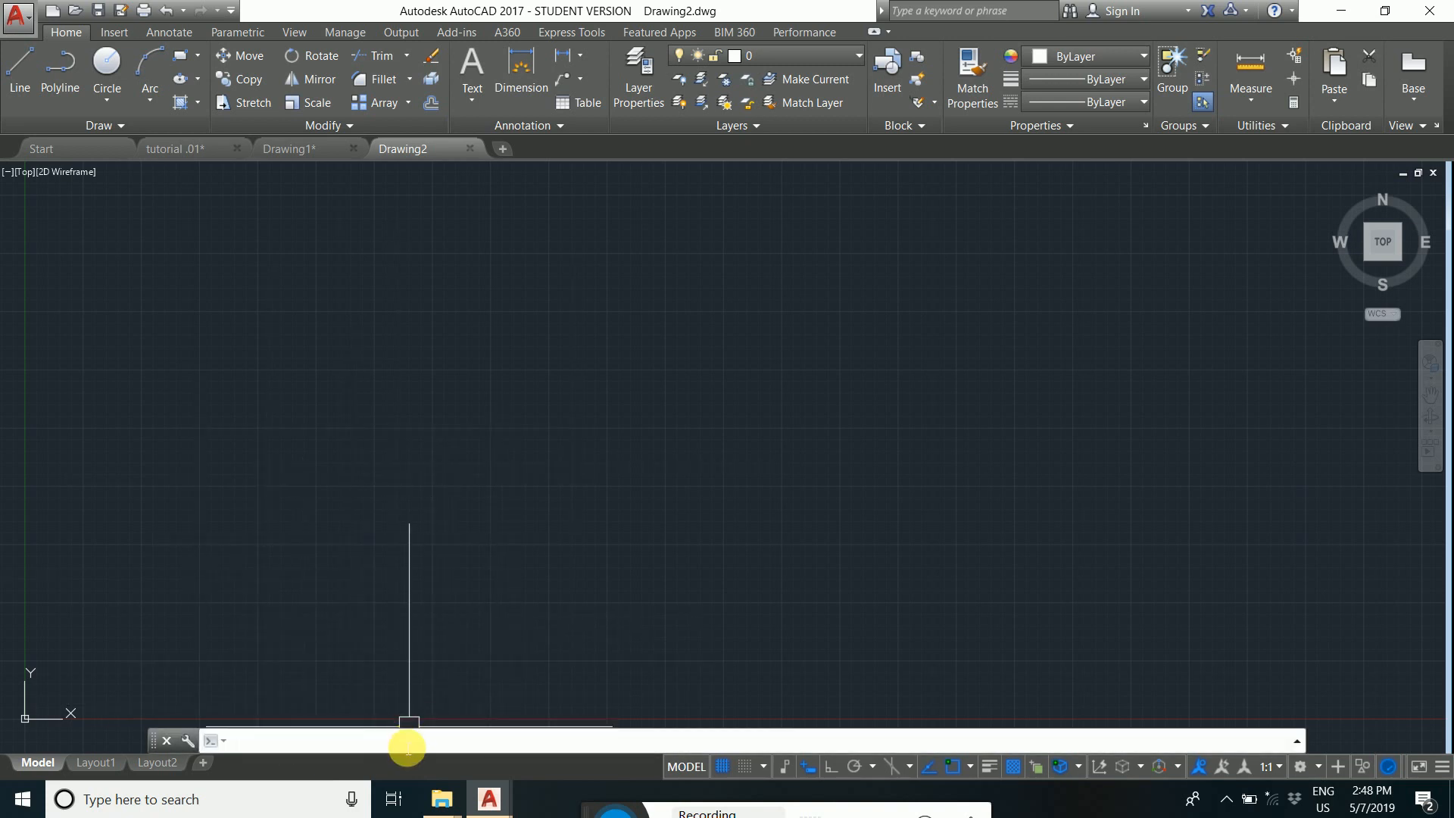
pyautogui.write('L')
pyautogui.press('Return')
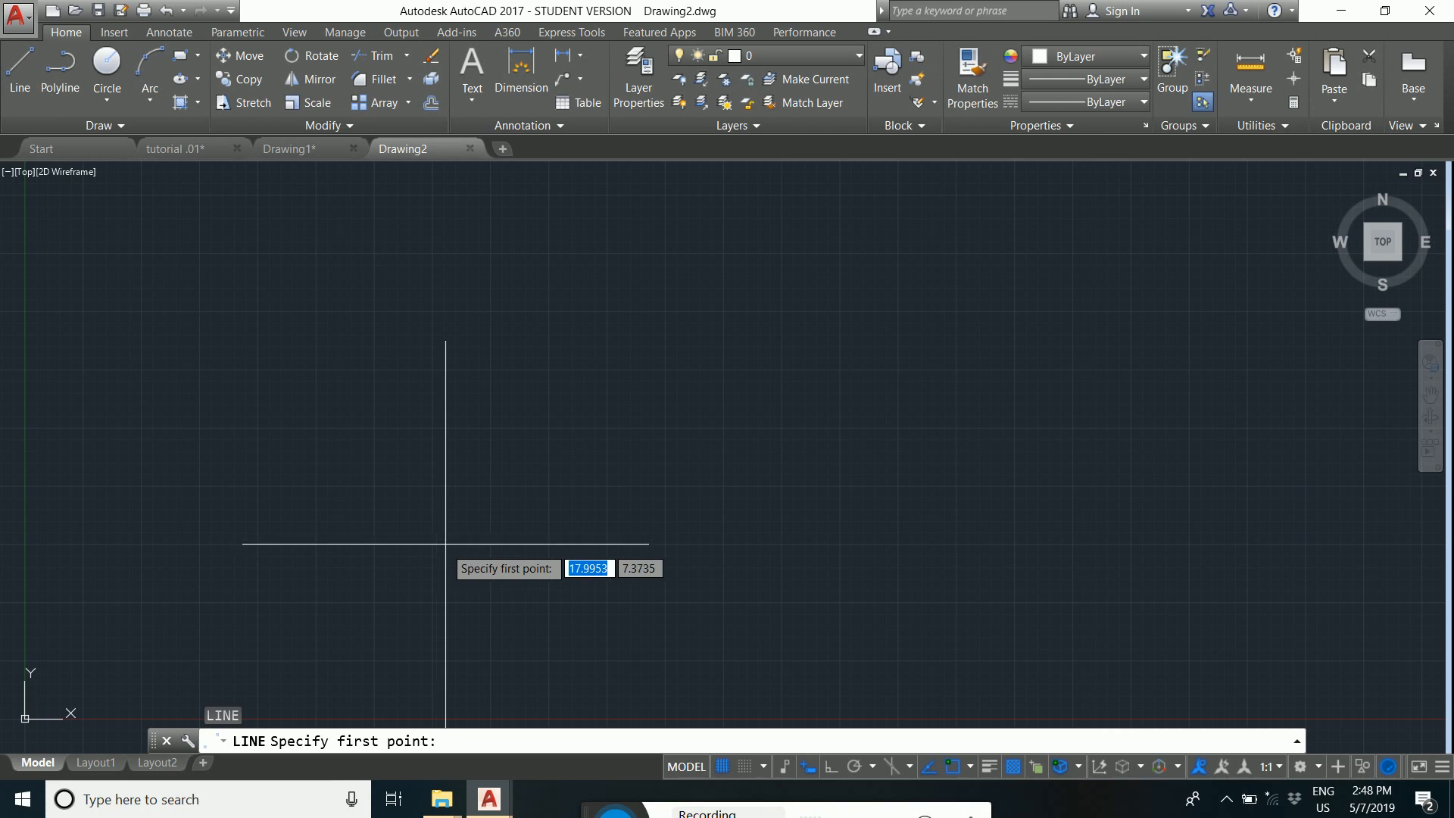
pyautogui.click(206, 151)
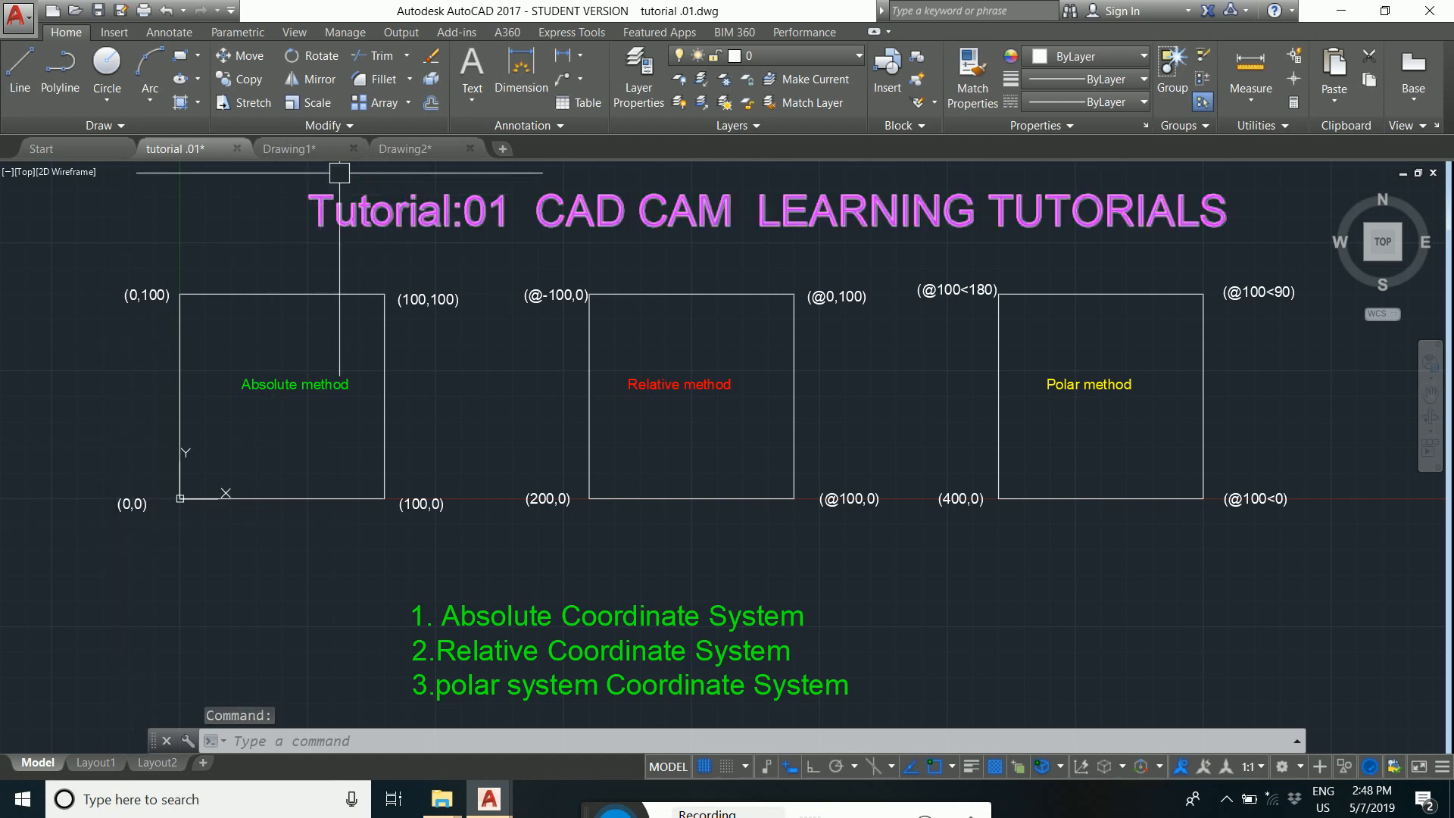
pyautogui.click(401, 148)
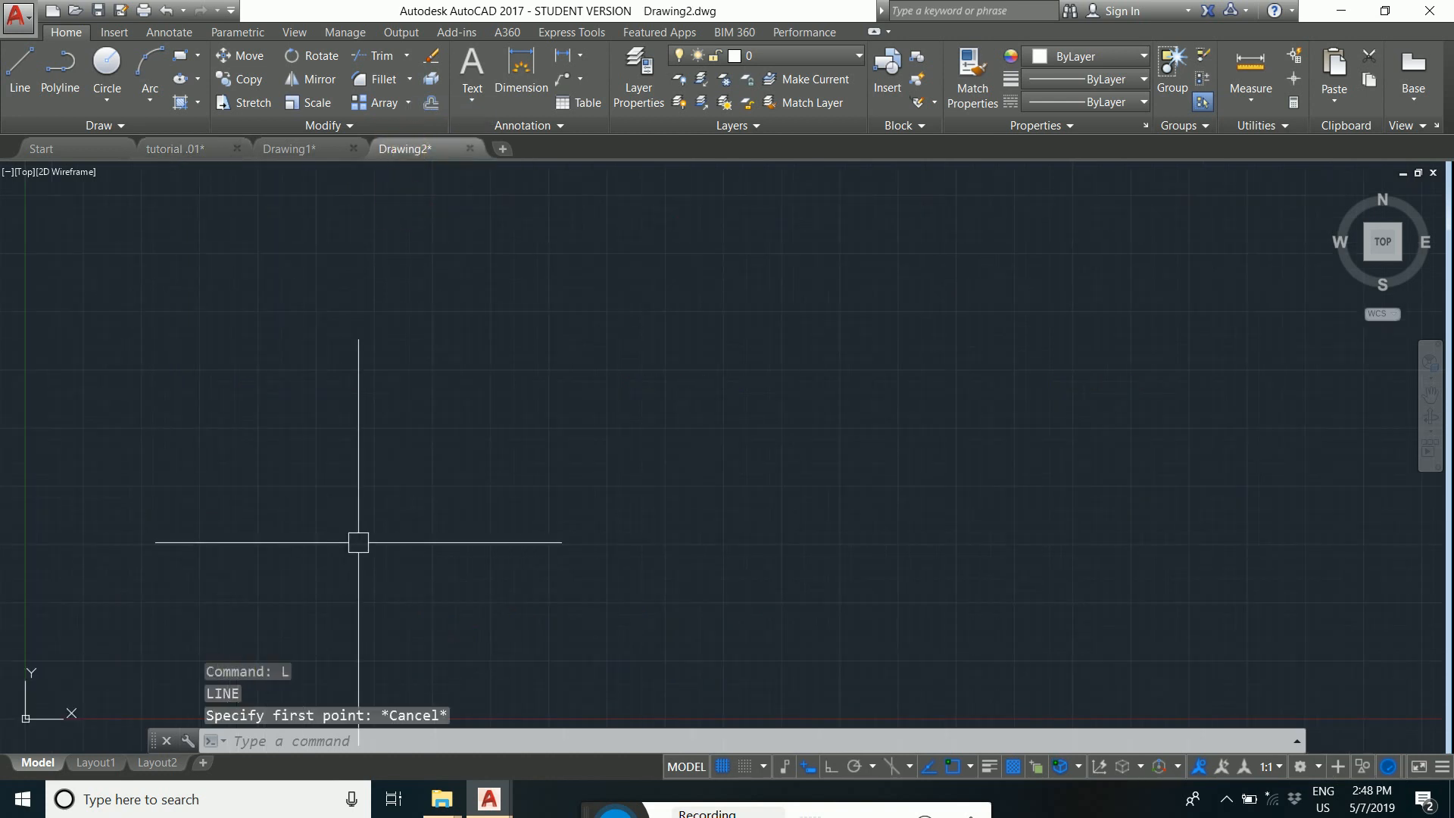
# Draw a horizontal line from the origin 0,0 to the absolute coordinate 100,0.
pyautogui.click(368, 748)
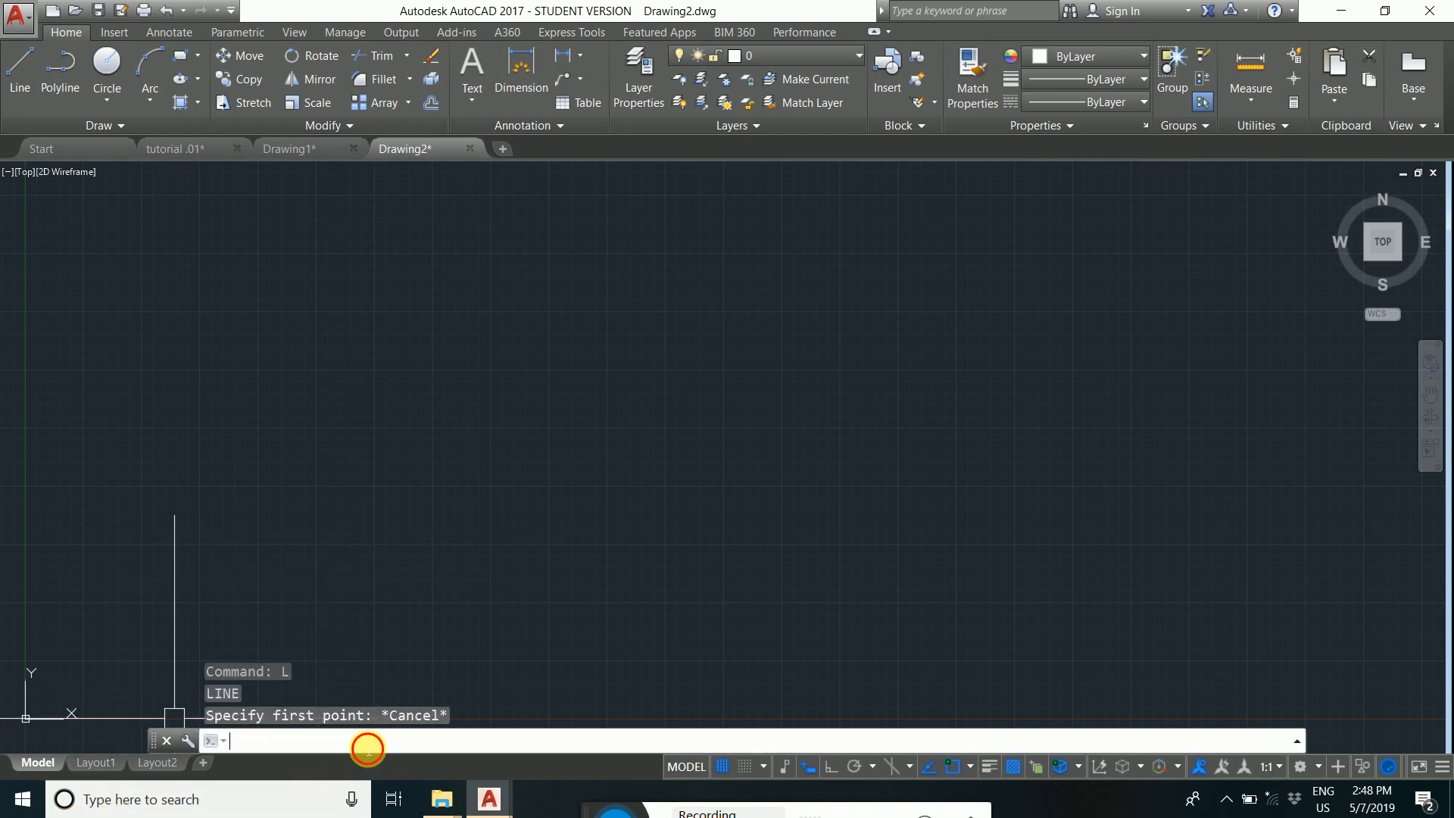
pyautogui.write('l')
pyautogui.press('Return')
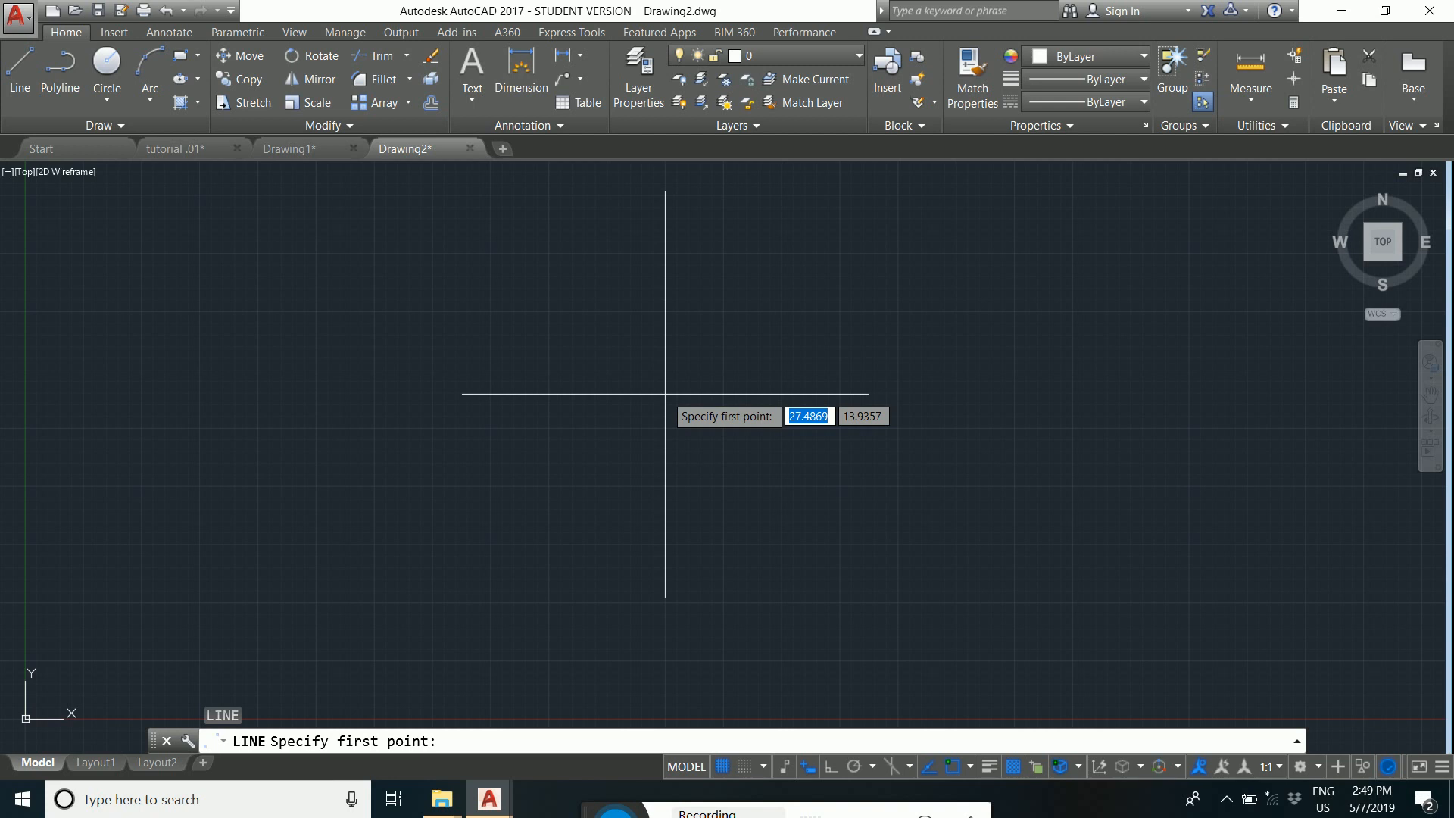
pyautogui.write('0')
pyautogui.press('Tab')
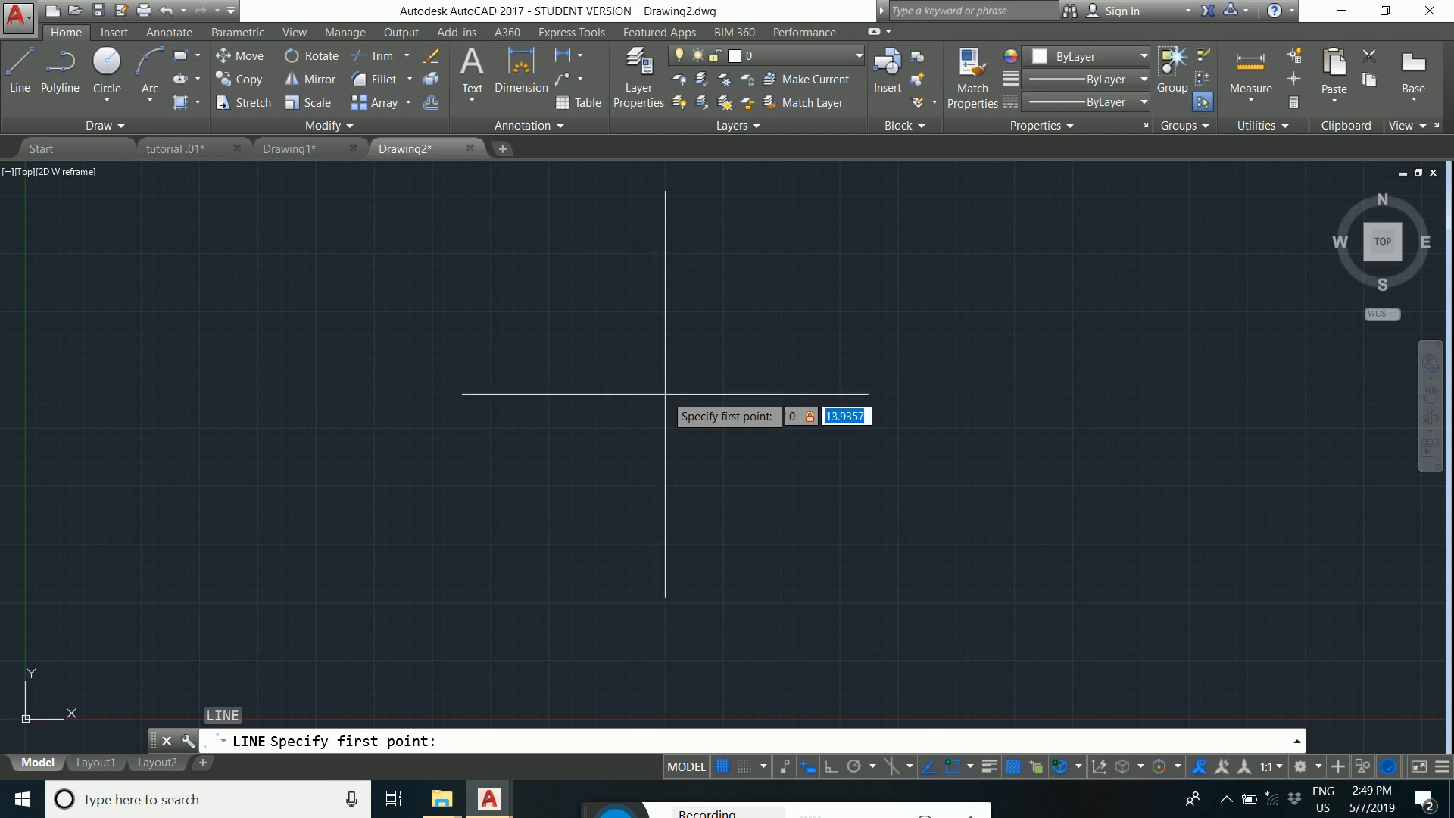
pyautogui.write('0')
pyautogui.press('Return')
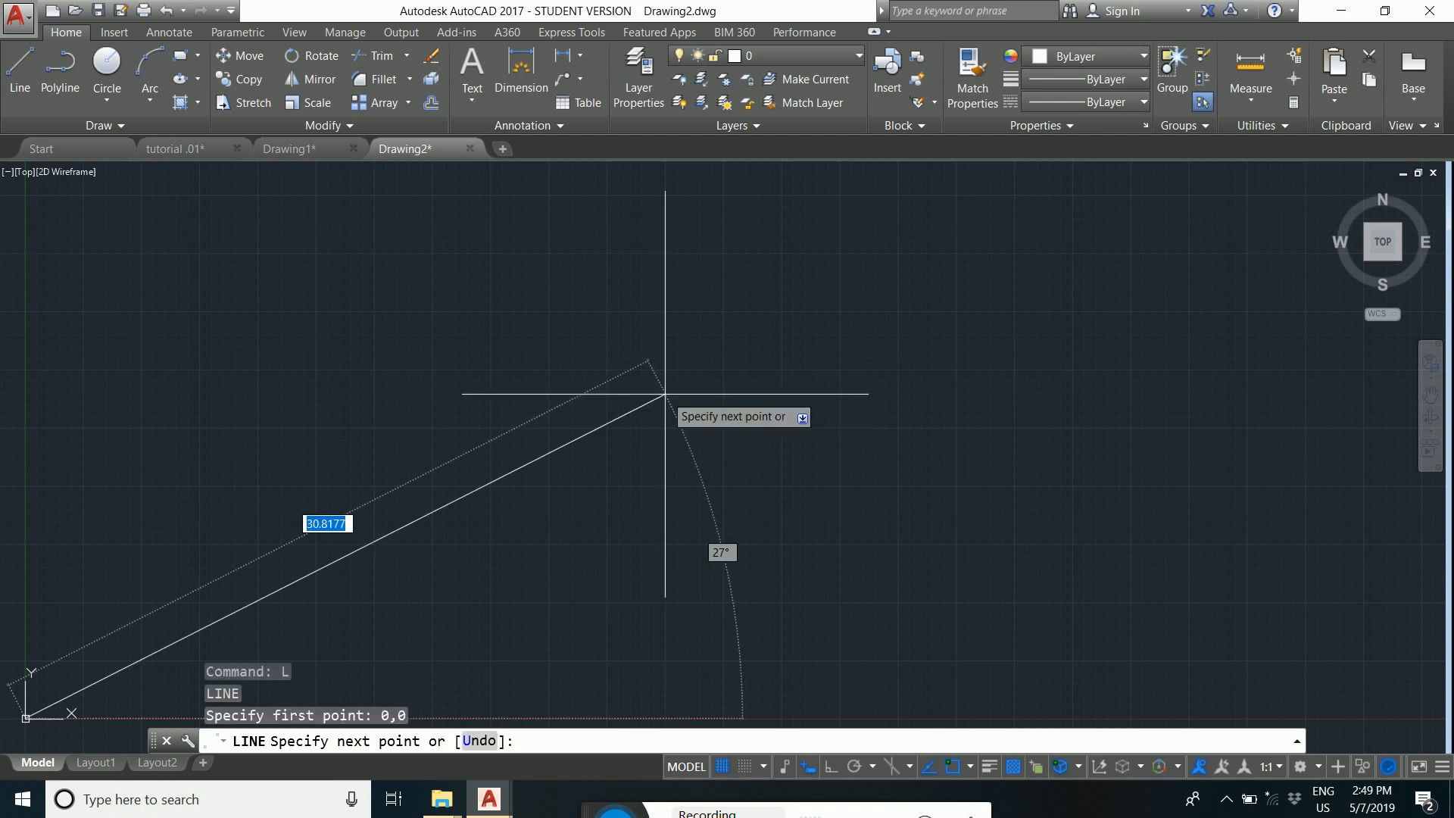
pyautogui.moveTo(571, 510); pyautogui.dragTo(686, 421, button='middle')
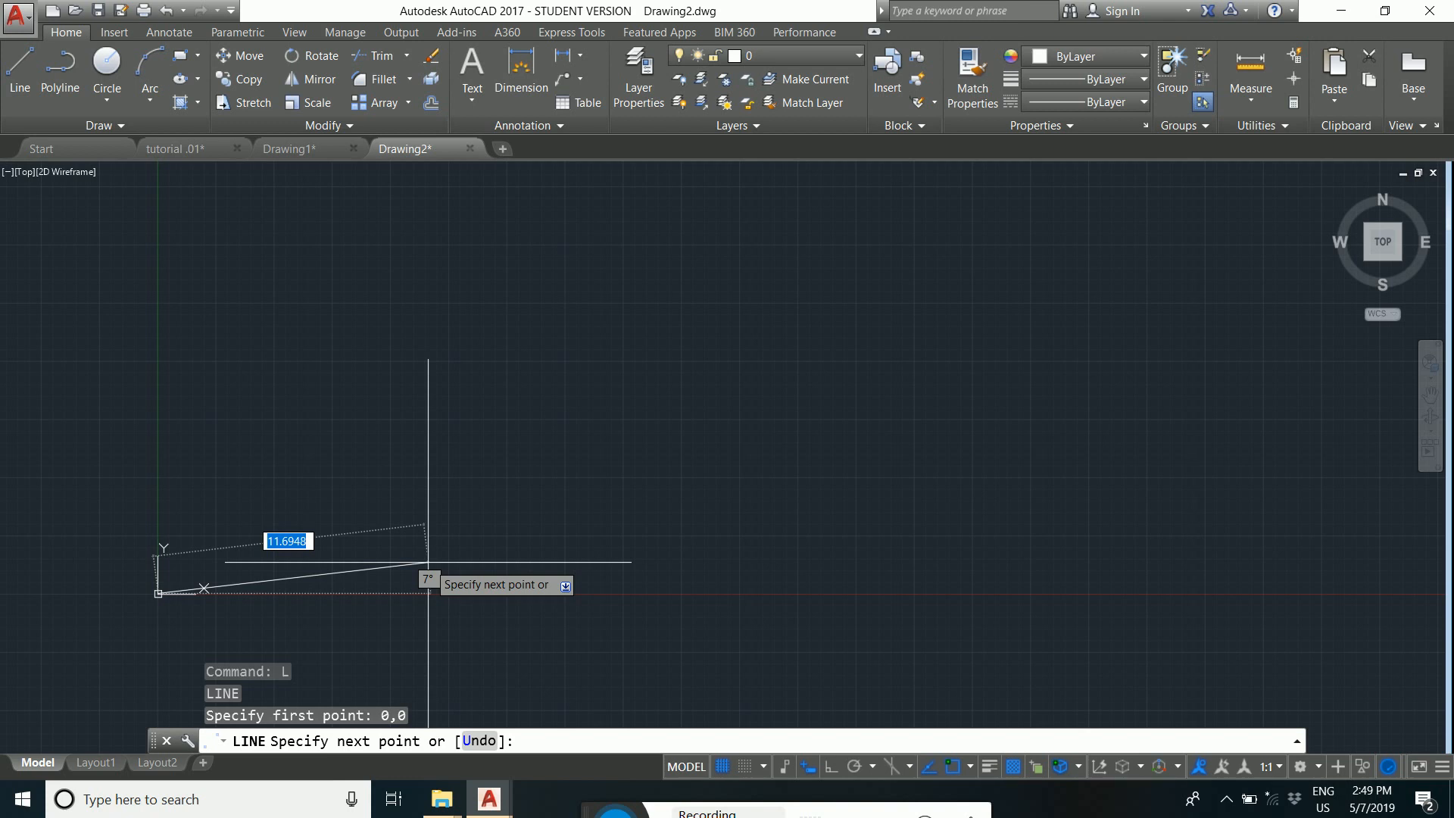
pyautogui.write('100')
pyautogui.press('Tab')
pyautogui.write('0')
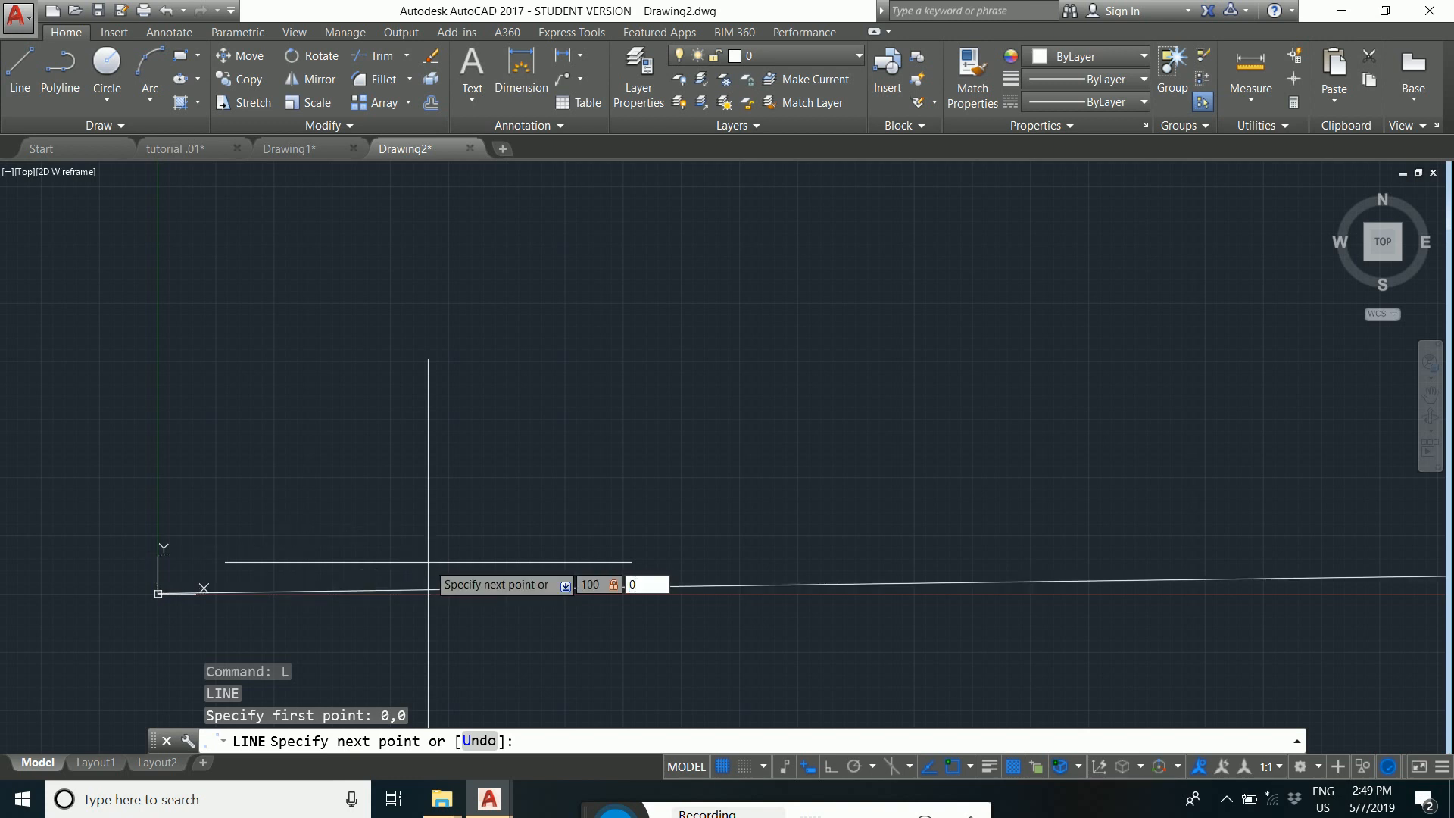
pyautogui.press('Return')
pyautogui.scroll(-5, 682, 522)
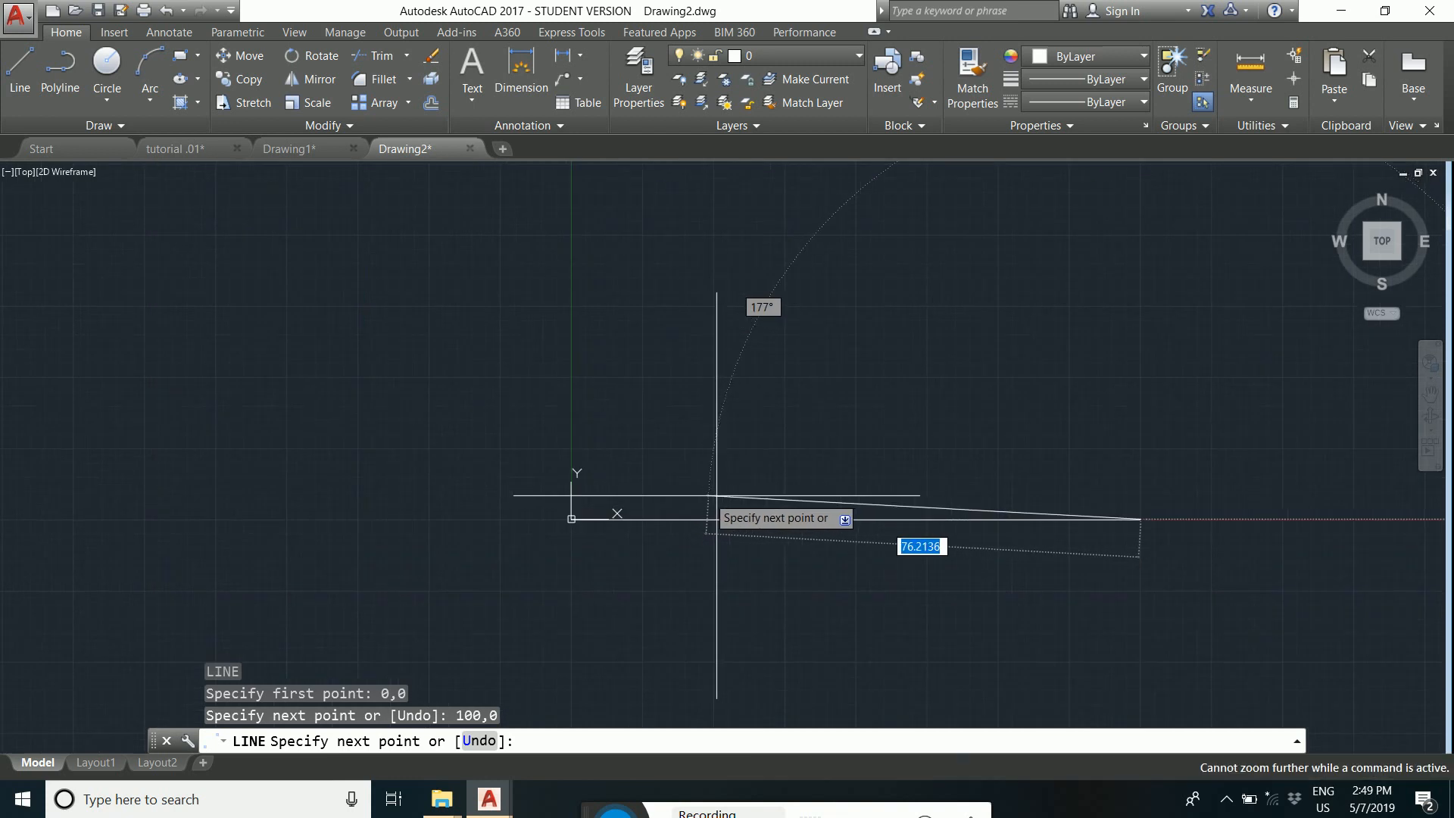
# Try to add the square's right side by entering 100,0 as the line's next point.
pyautogui.moveTo(1092, 412); pyautogui.dragTo(828, 419, button='middle')
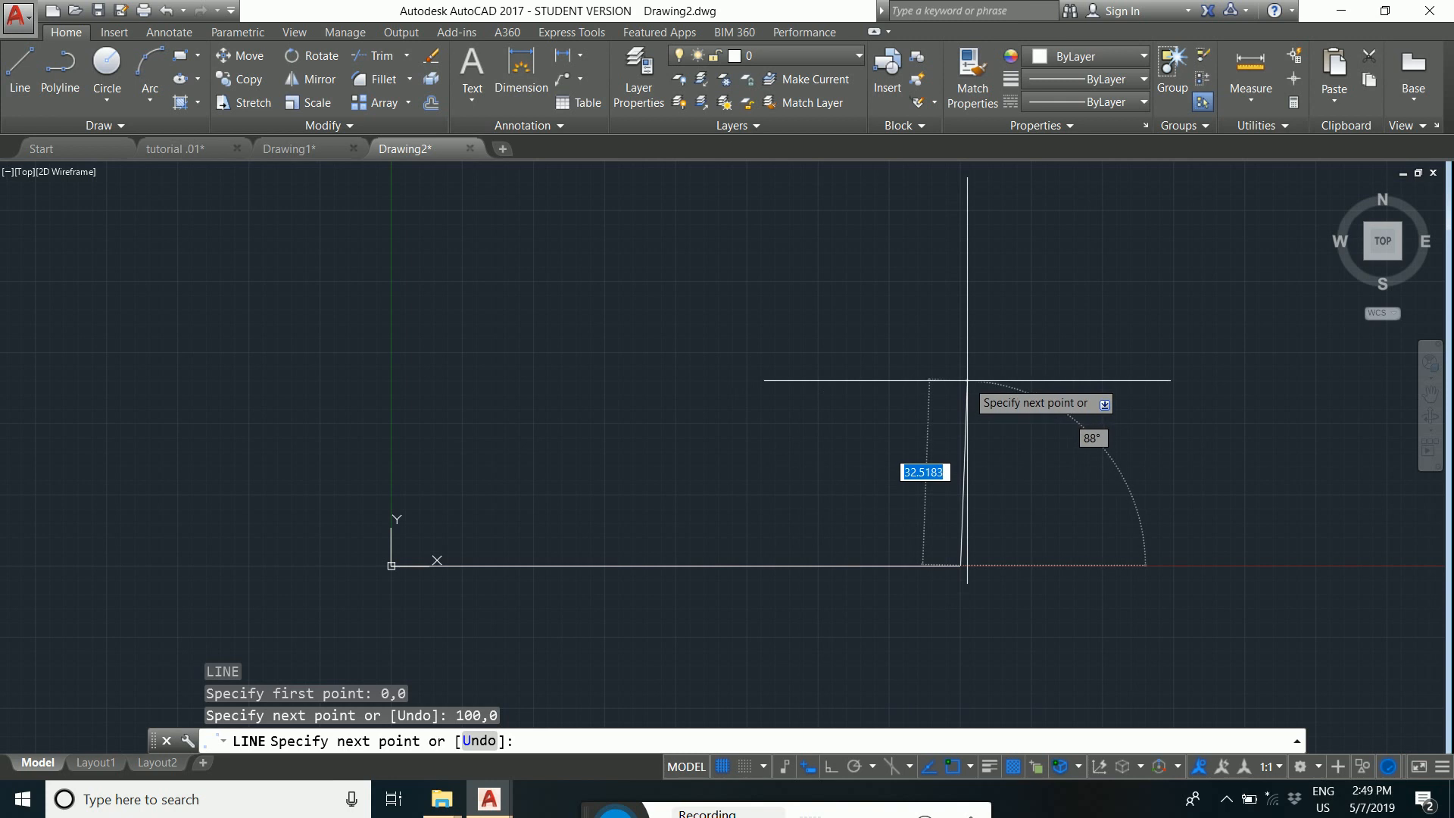
pyautogui.write('100,0')
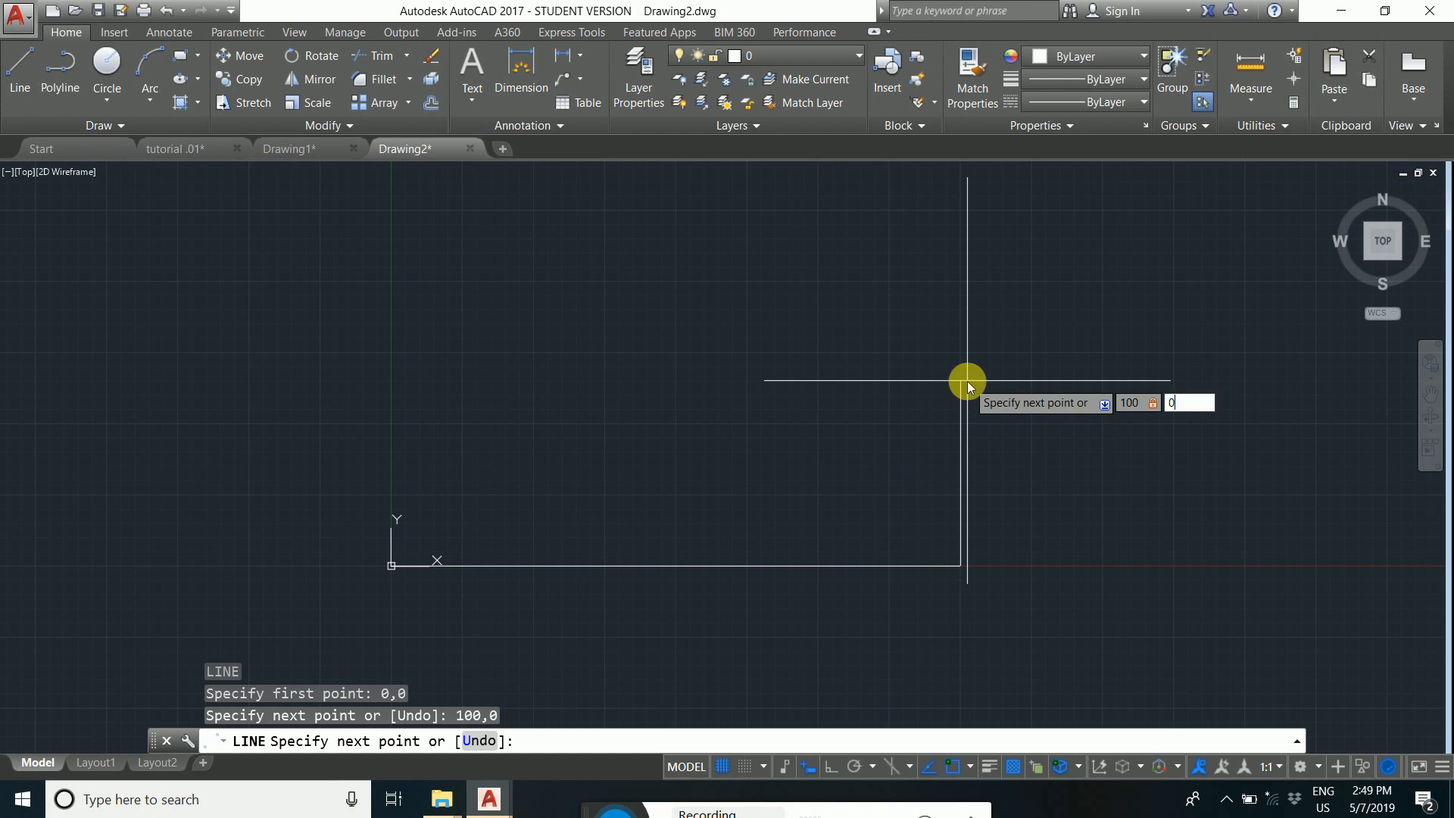
pyautogui.press('Return')
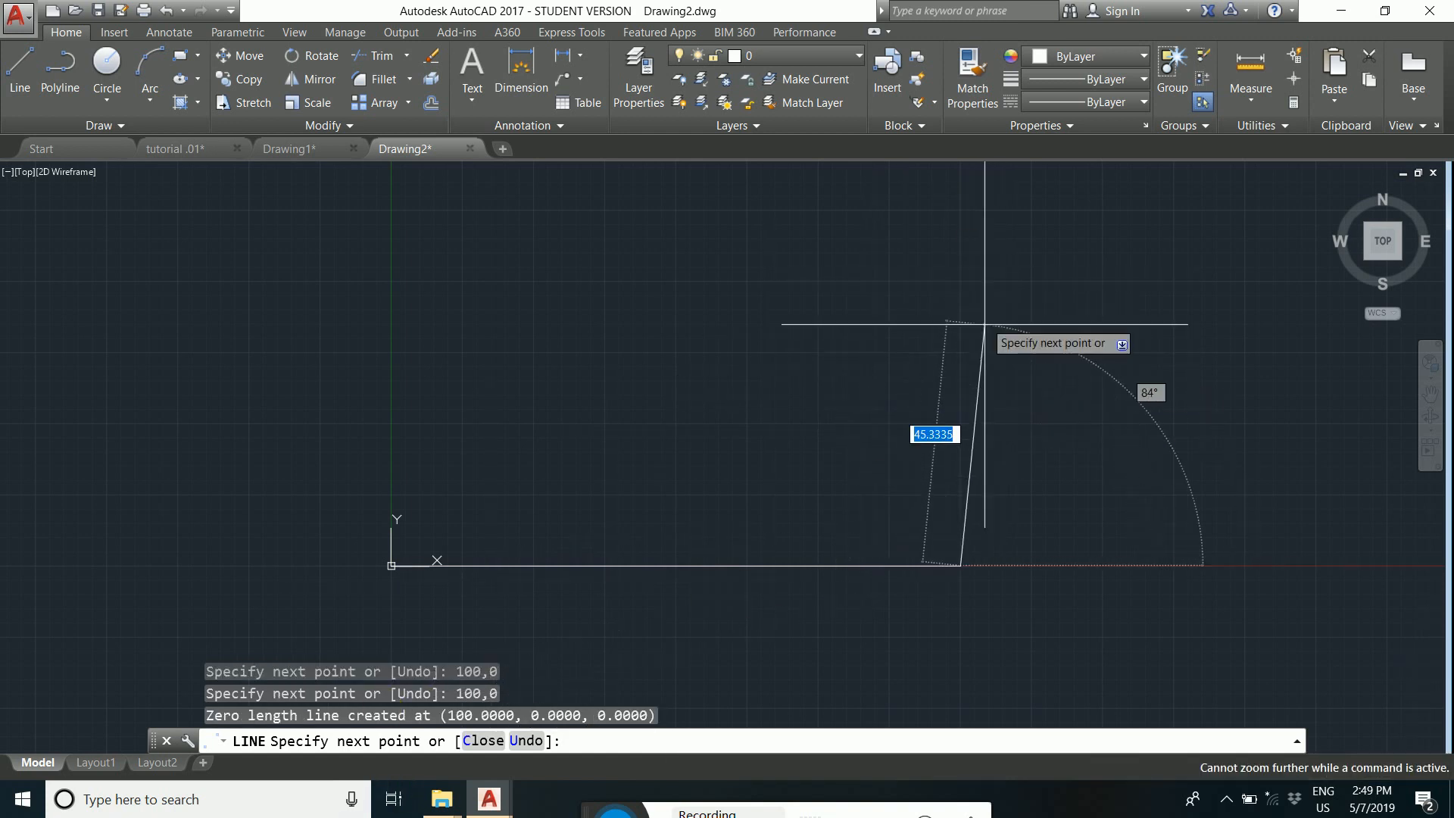
# End the line command and erase the line segments drawn from the origin.
pyautogui.moveTo(899, 579); pyautogui.dragTo(899, 601, button='middle')
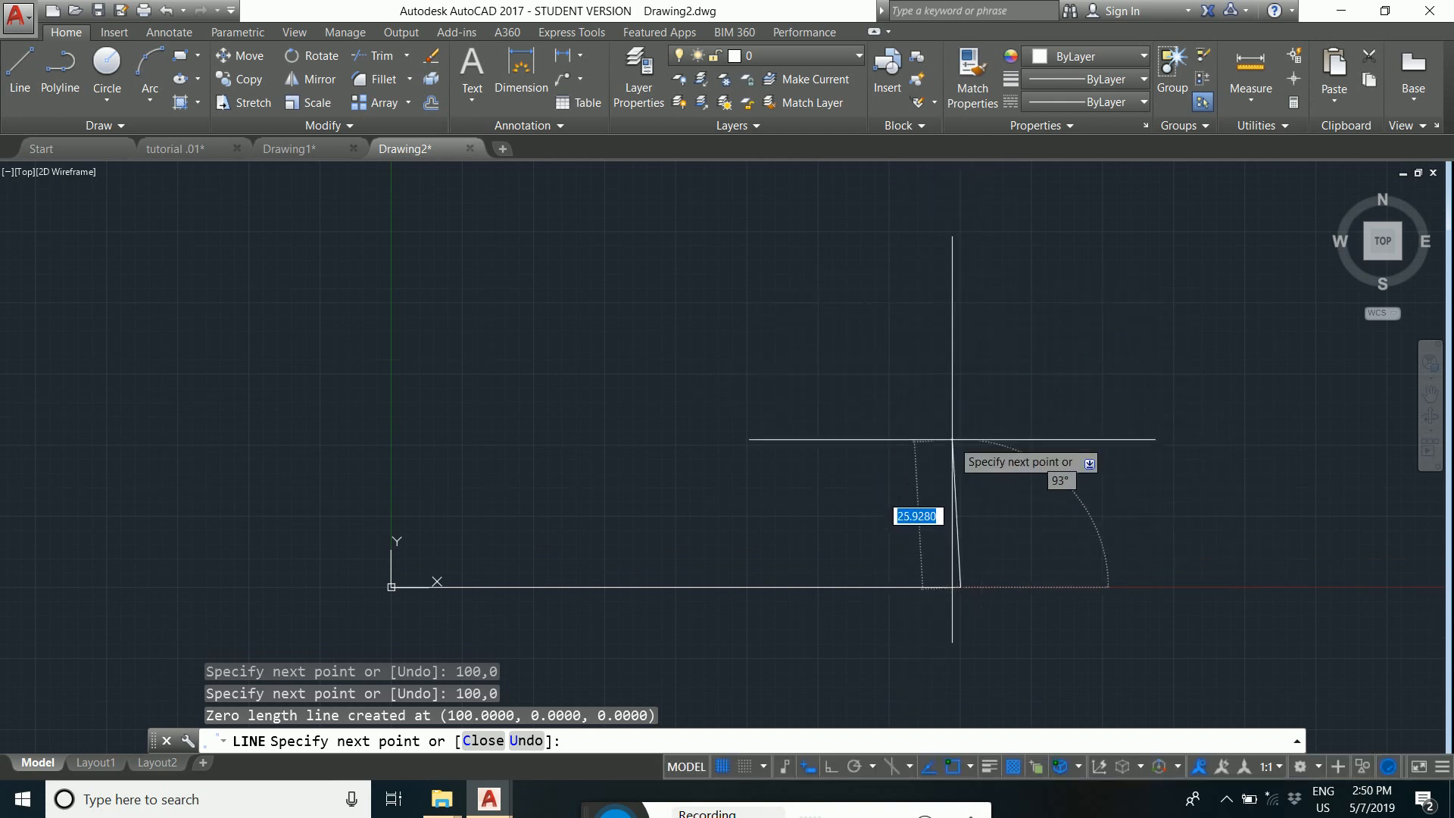
pyautogui.press('Escape')
pyautogui.click(975, 432)
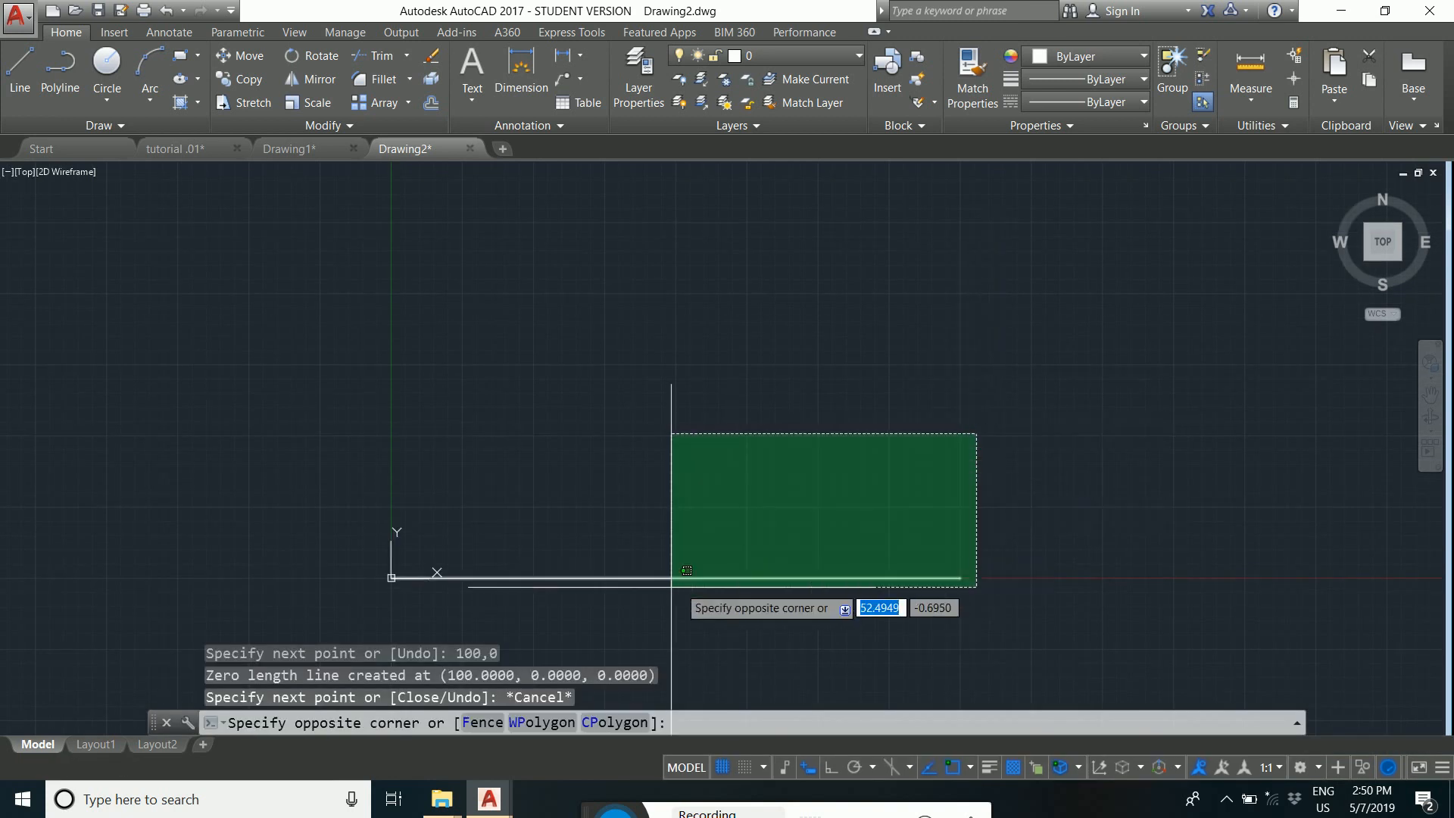
pyautogui.click(673, 588)
pyautogui.press('Delete')
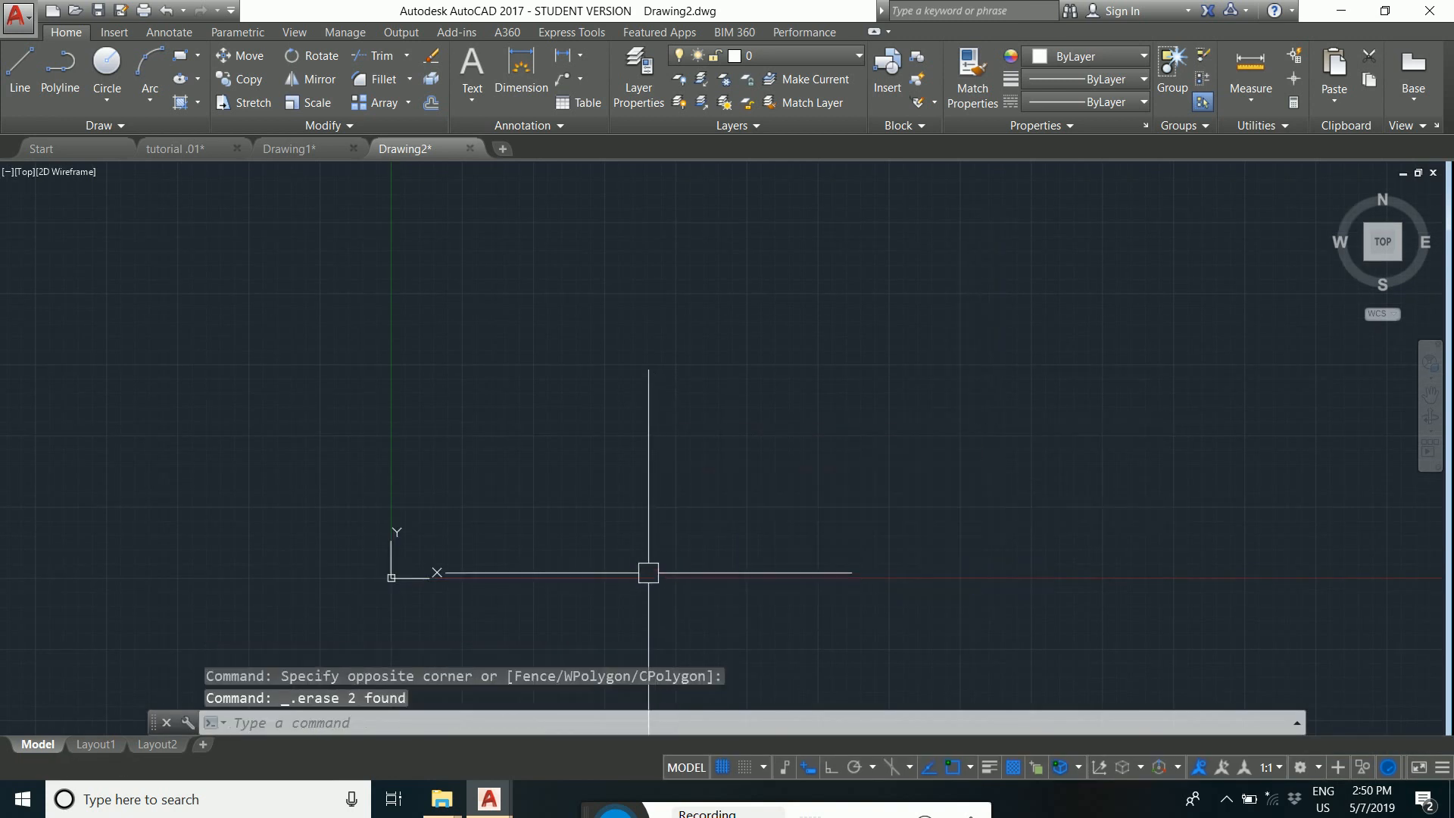
# Draw the square's bottom side as a line from 0,0 to 100,0 using absolute coordinates.
pyautogui.write('l')
pyautogui.press('Return')
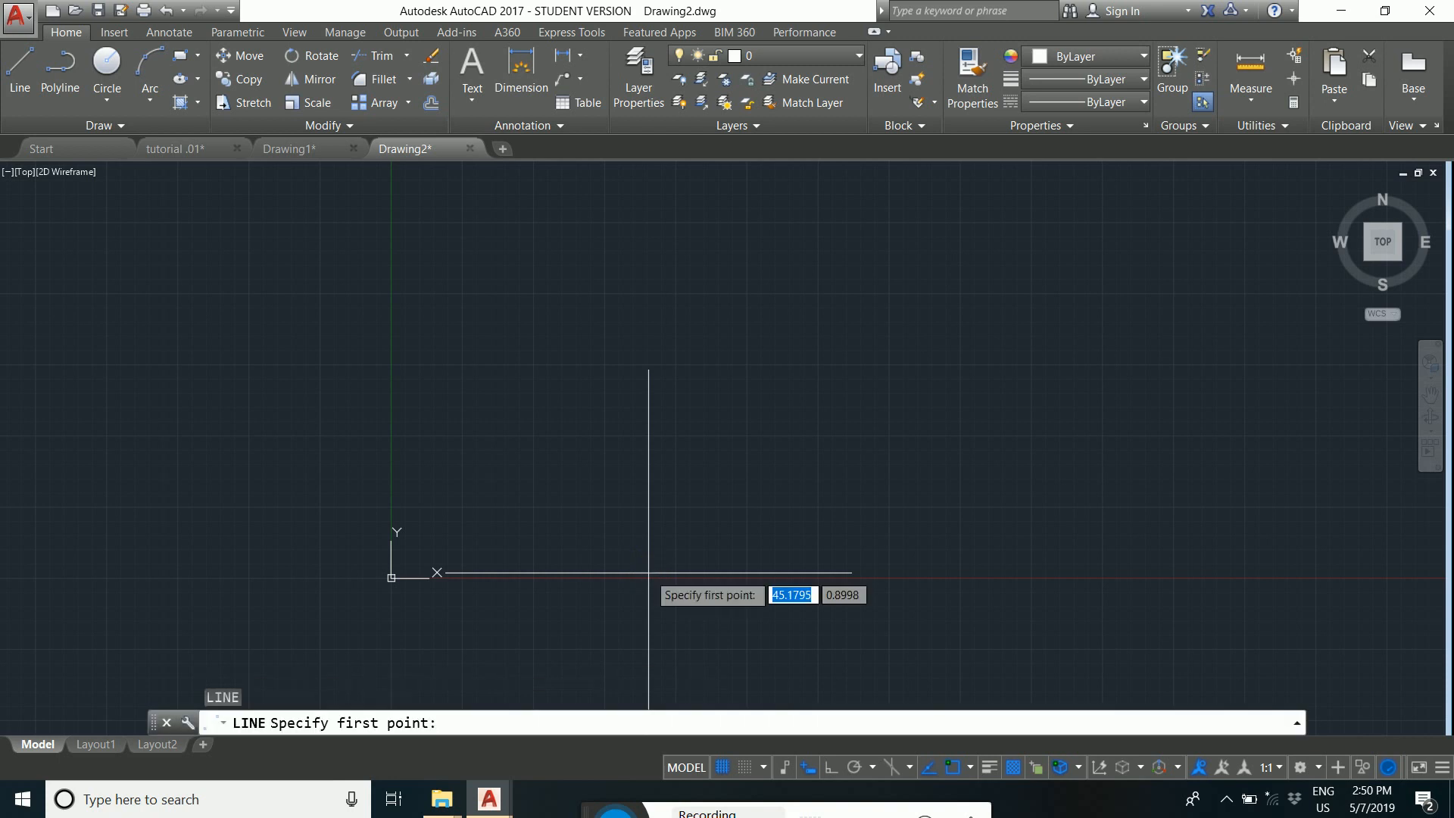
pyautogui.write('0,0')
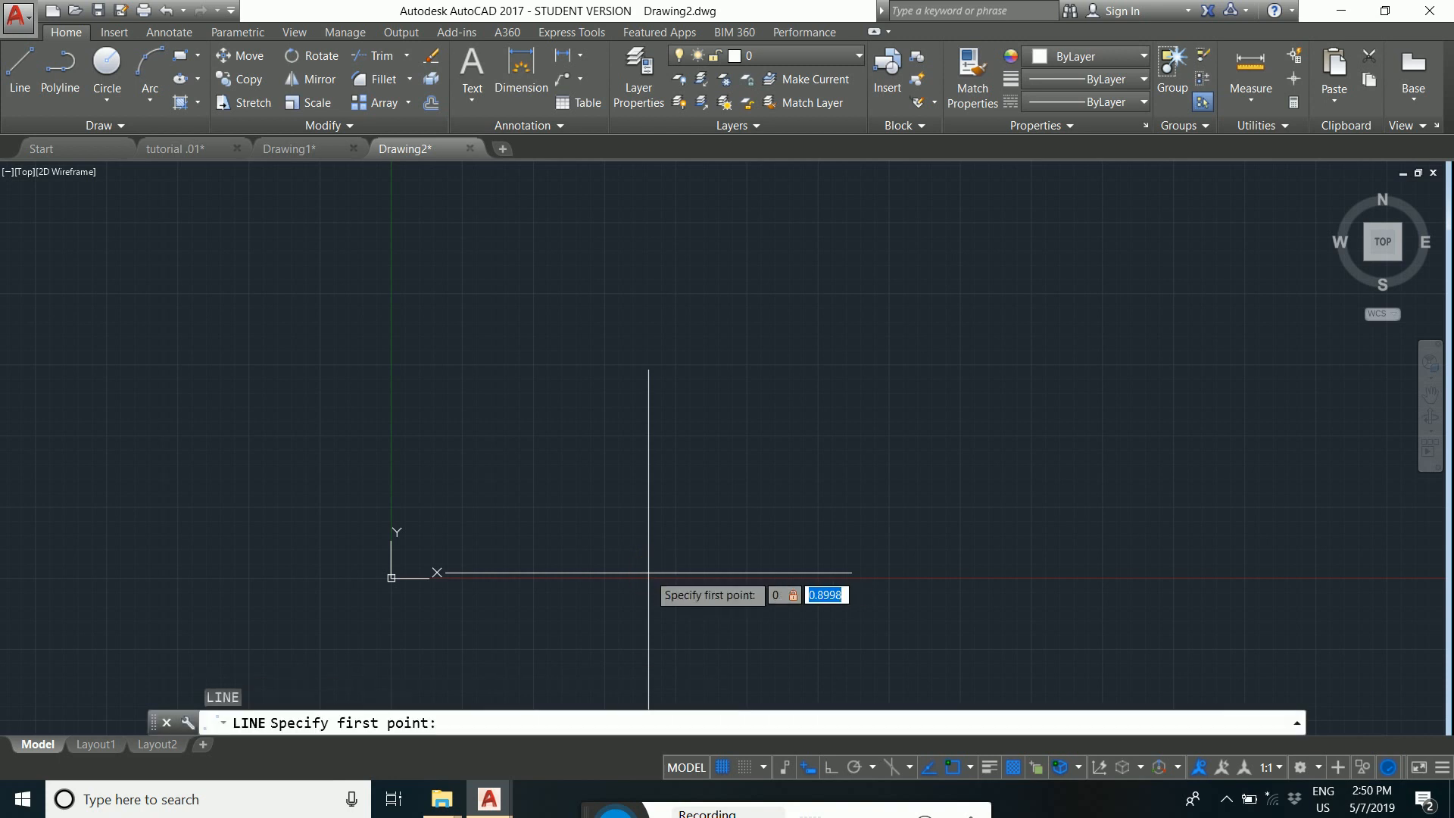
pyautogui.press('Return')
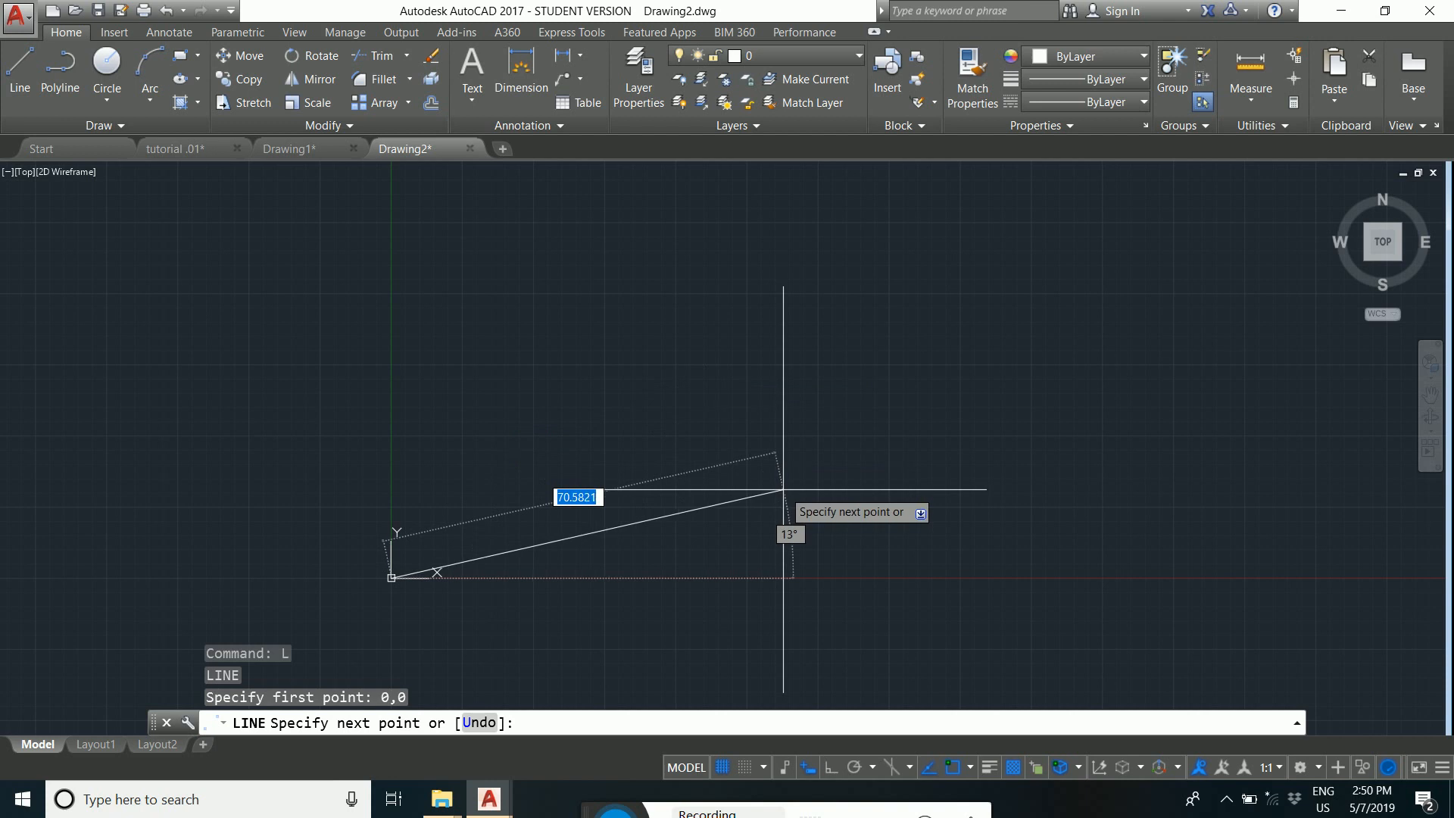
pyautogui.write('100')
pyautogui.press('Tab')
pyautogui.write('0')
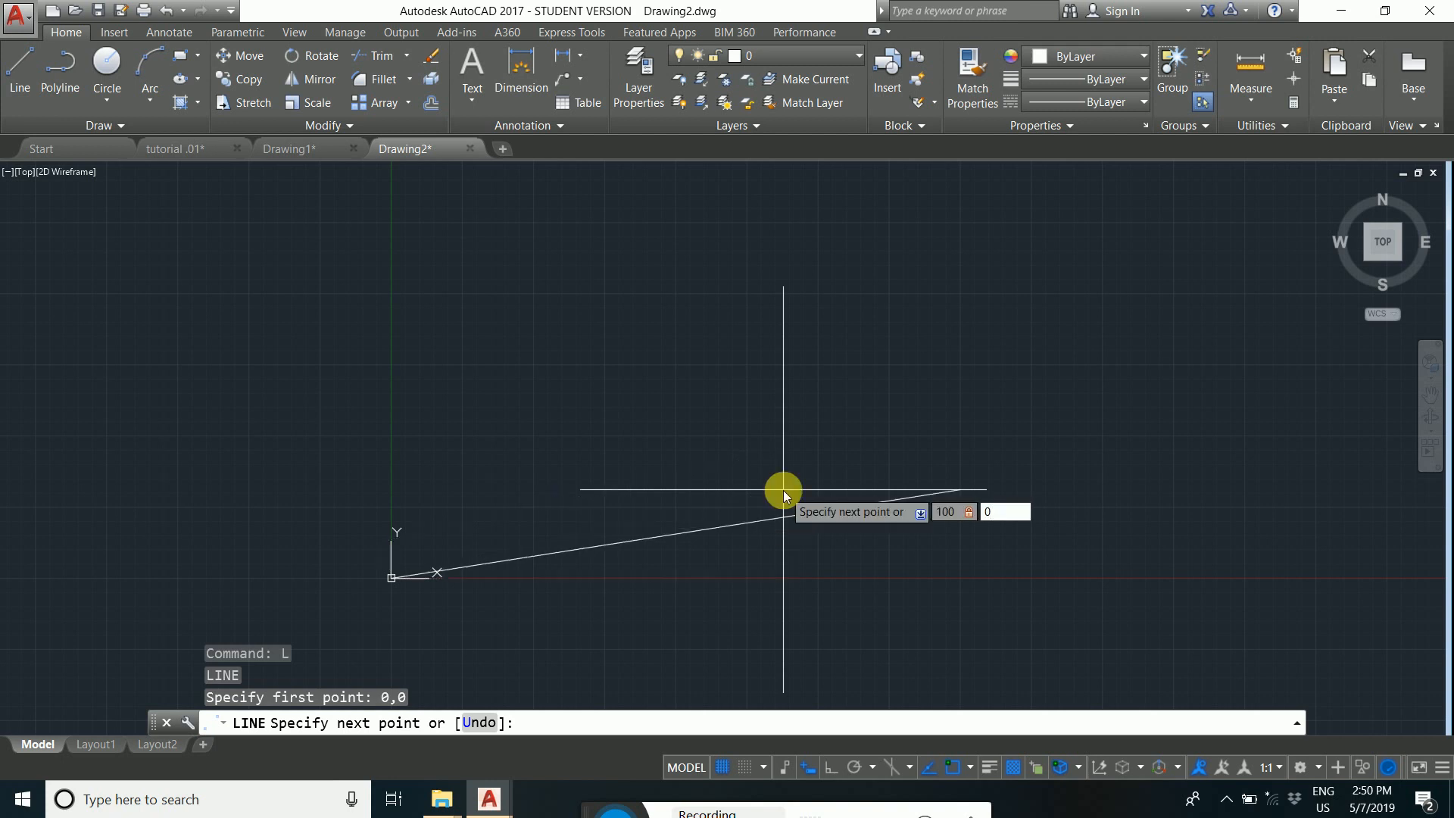
pyautogui.click(785, 496)
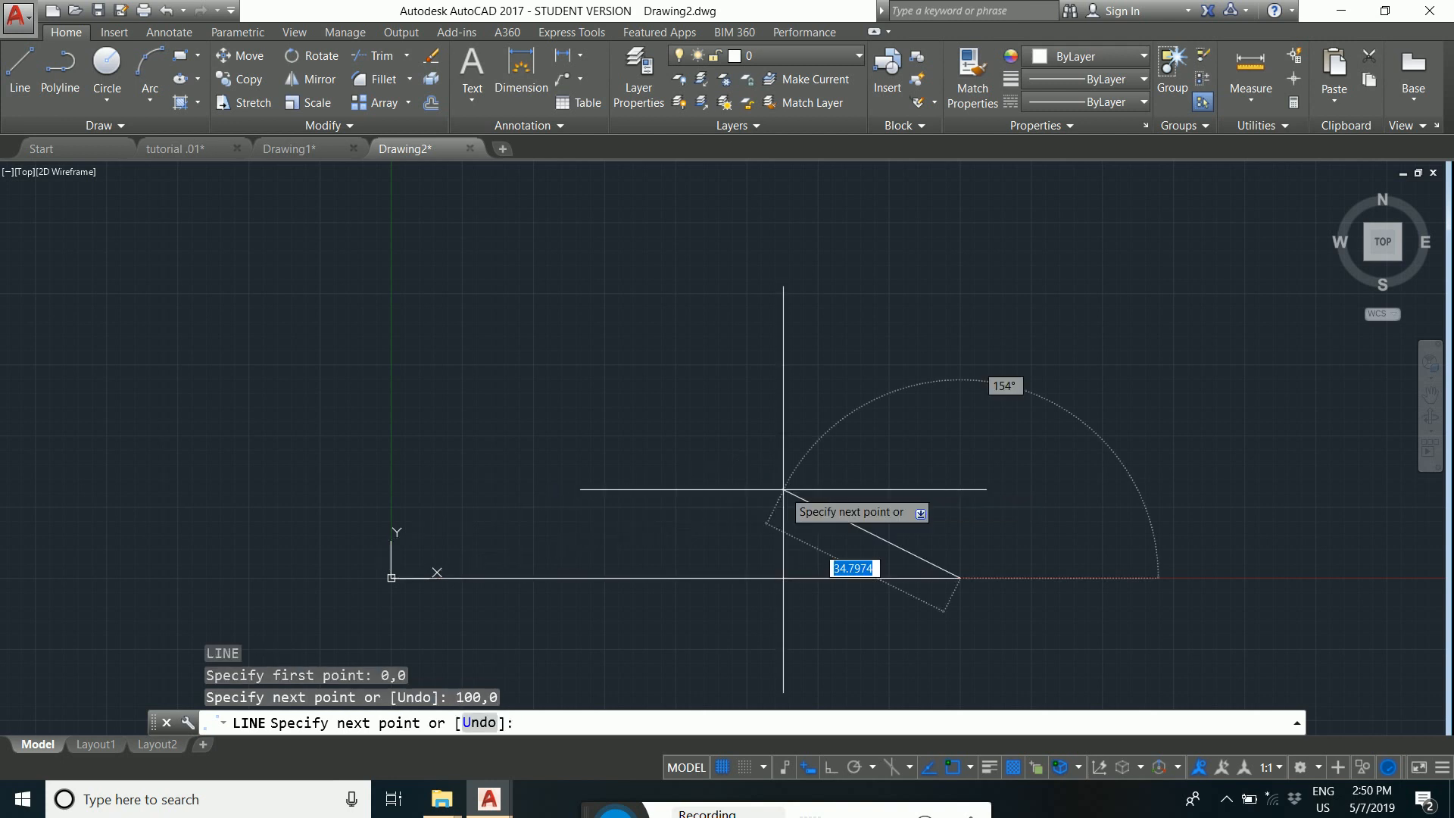
# Continue the line through 100,100 and 0,100 to form the square's right and top sides.
pyautogui.write('100')
pyautogui.press('Tab')
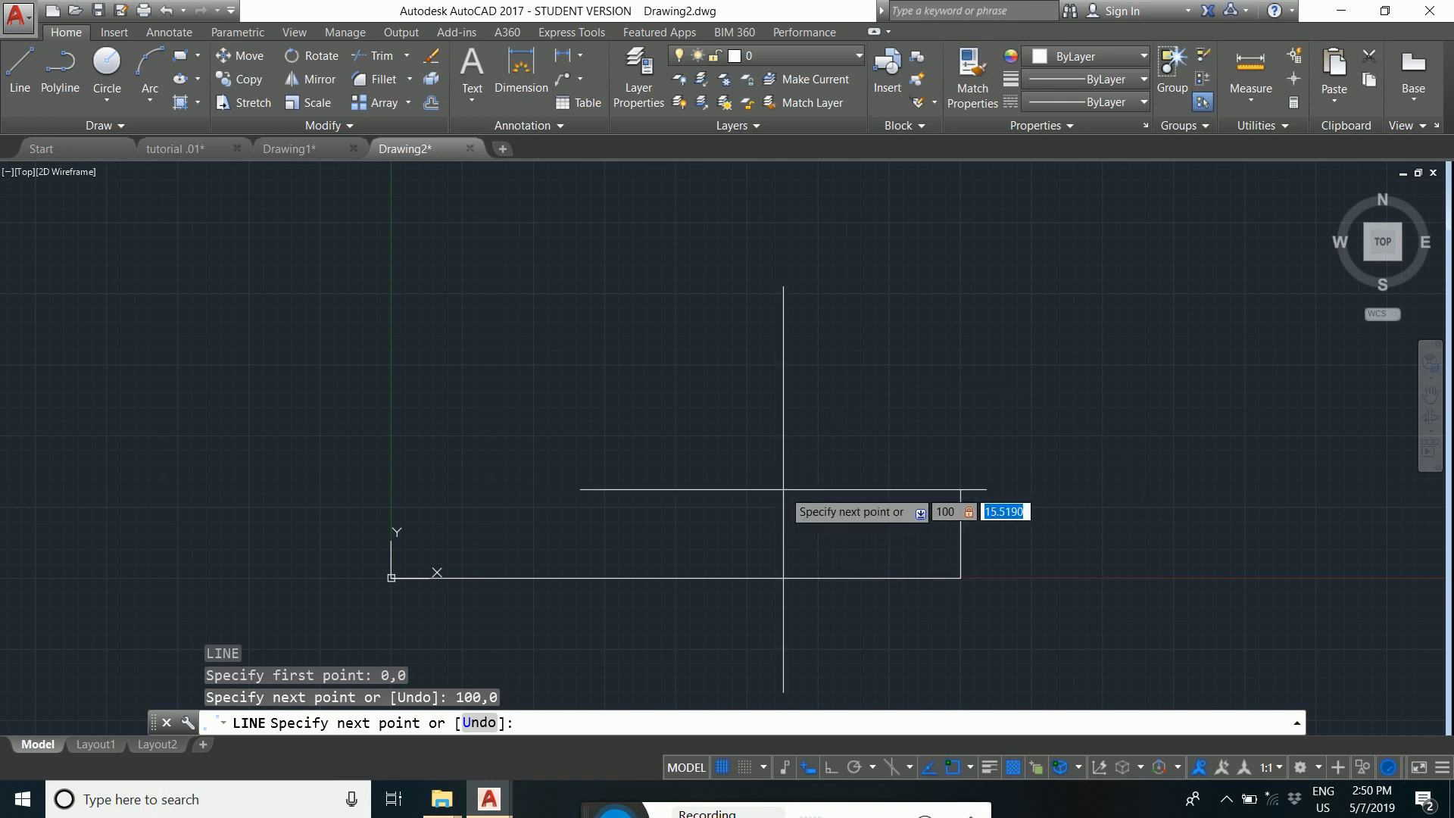
pyautogui.write('100')
pyautogui.press('Return')
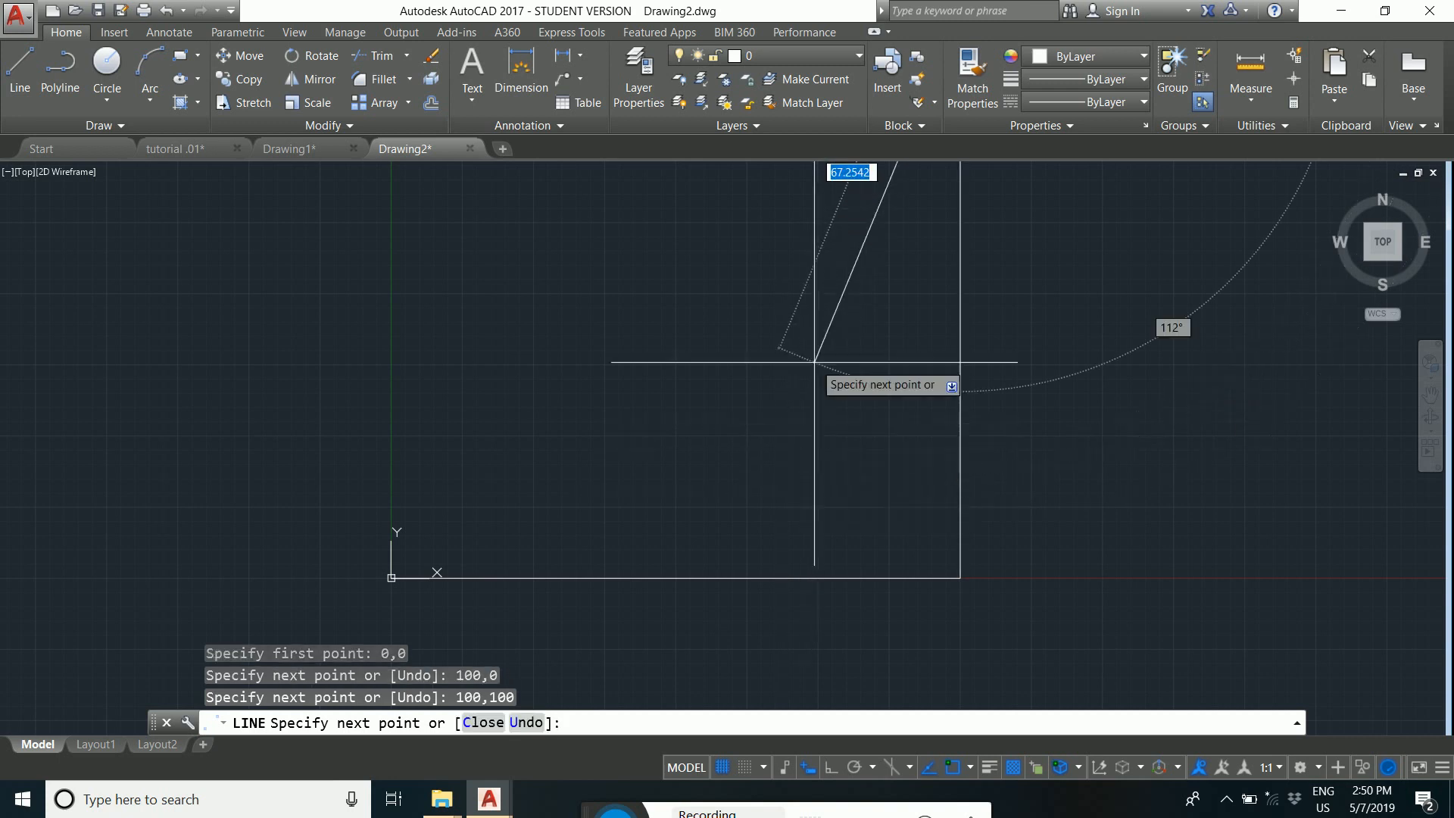
pyautogui.scroll(-5, 811, 358)
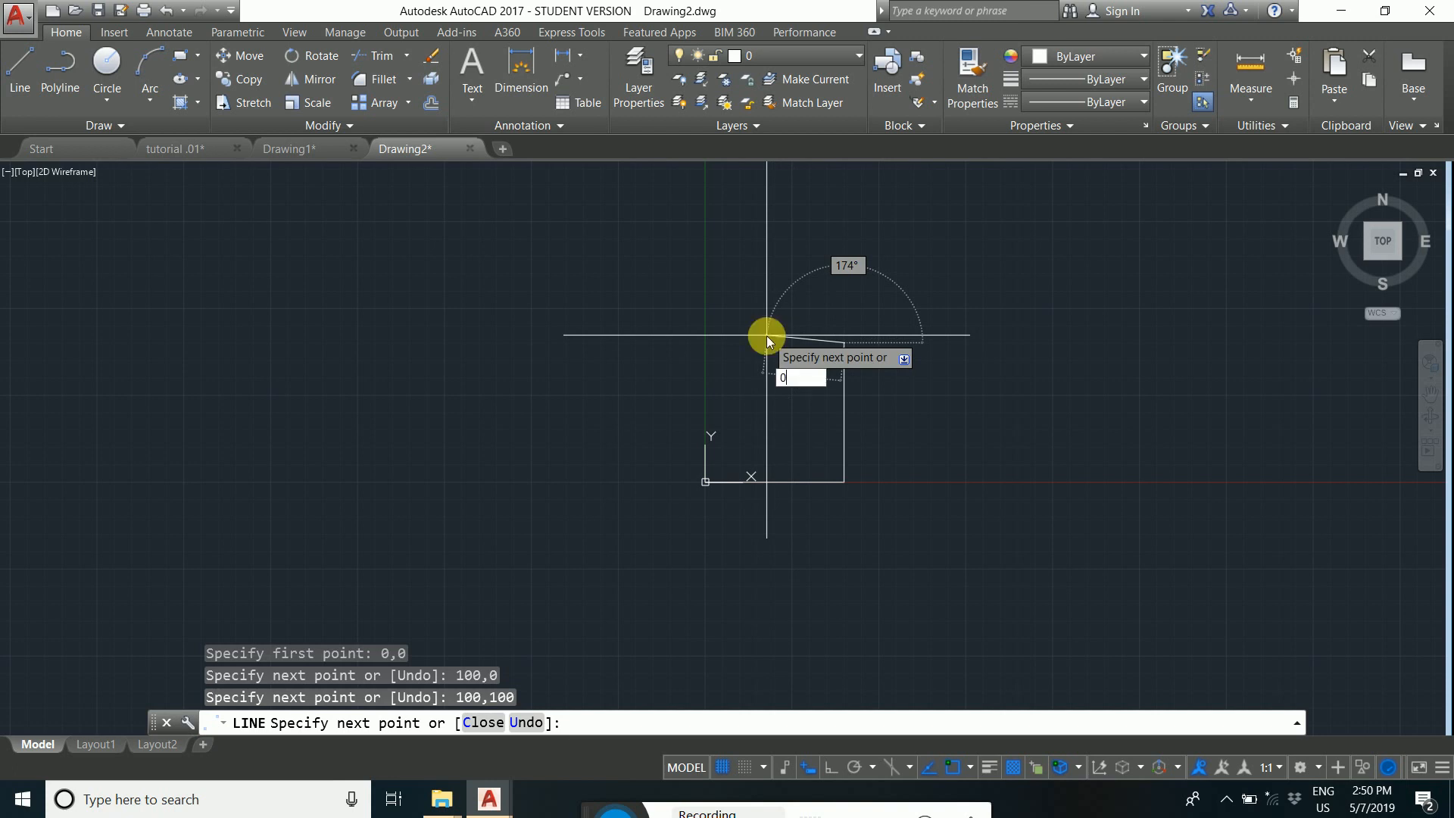
pyautogui.write('0,100')
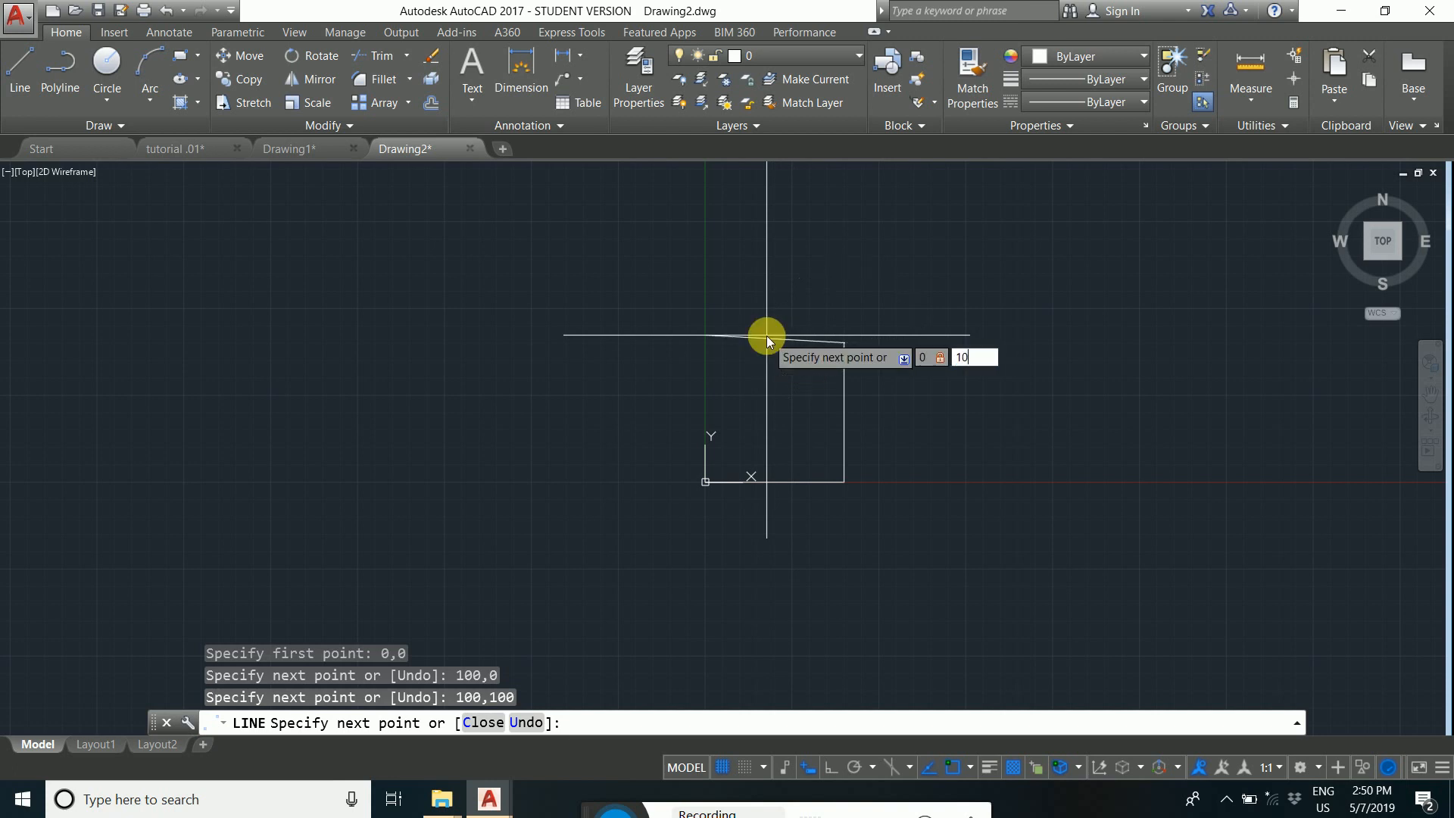
pyautogui.press('Return')
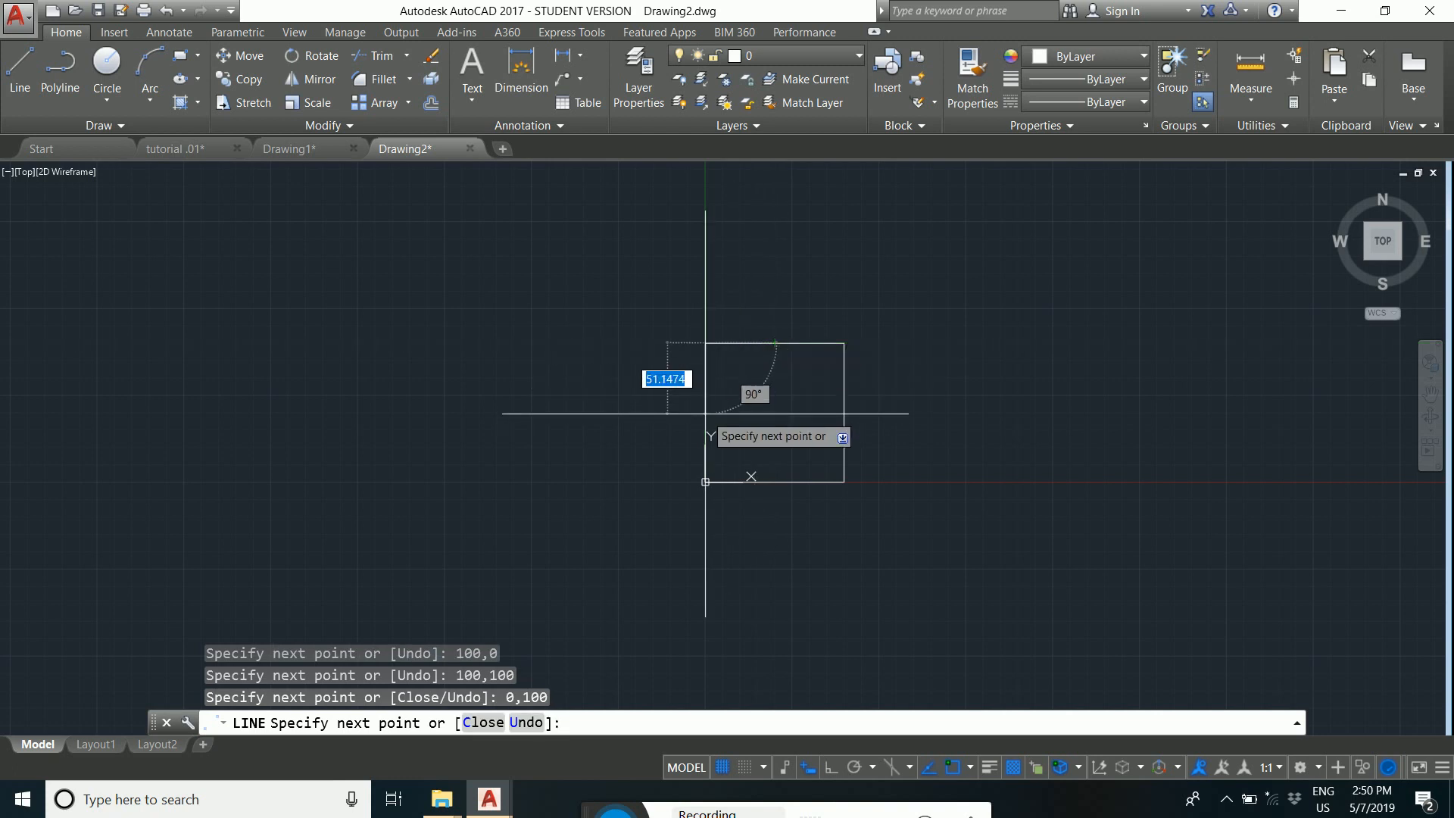
# Try twice to add the square's left side by entering 0,100 as the line's next point.
pyautogui.write('0')
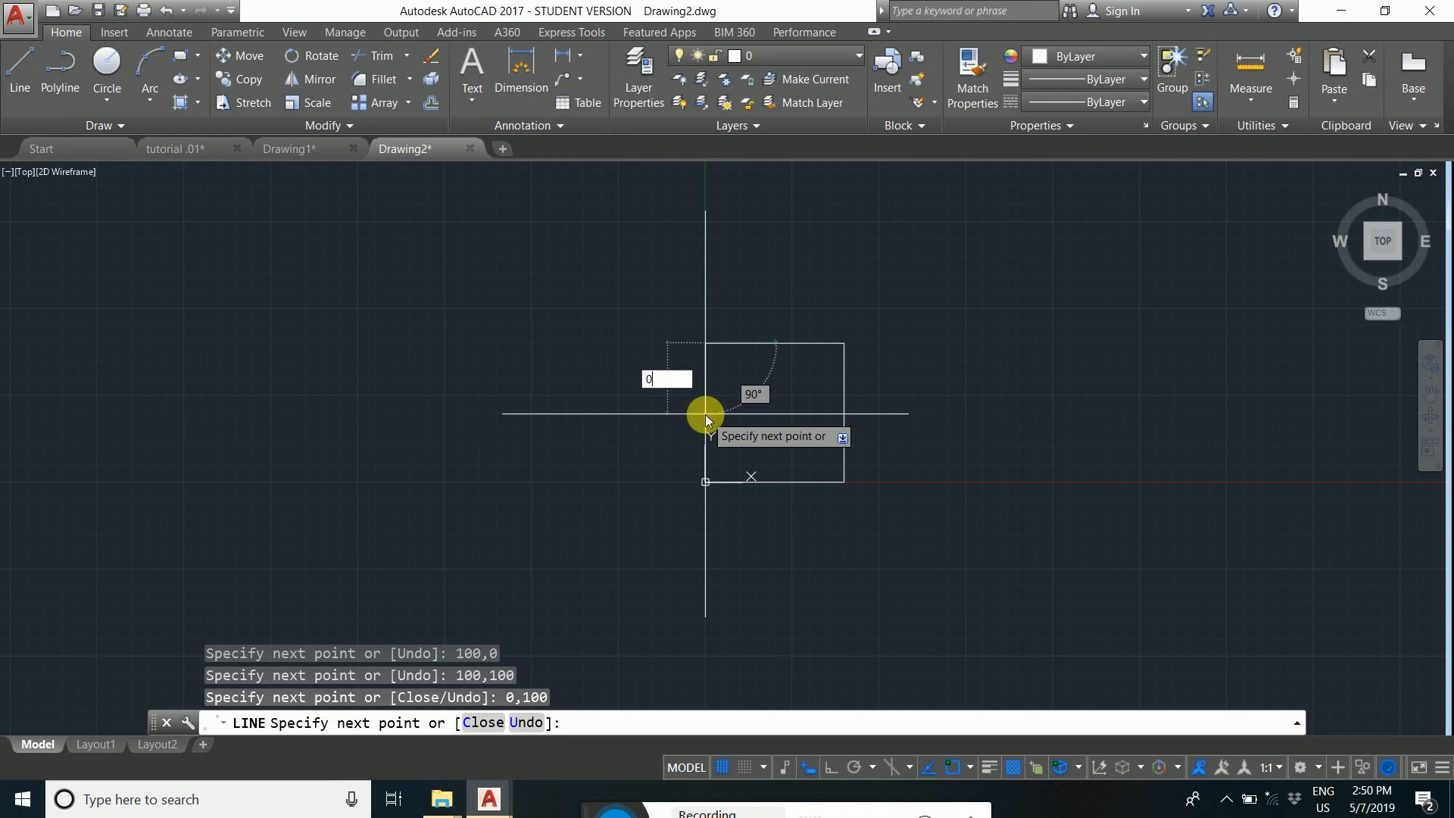
pyautogui.press('Tab')
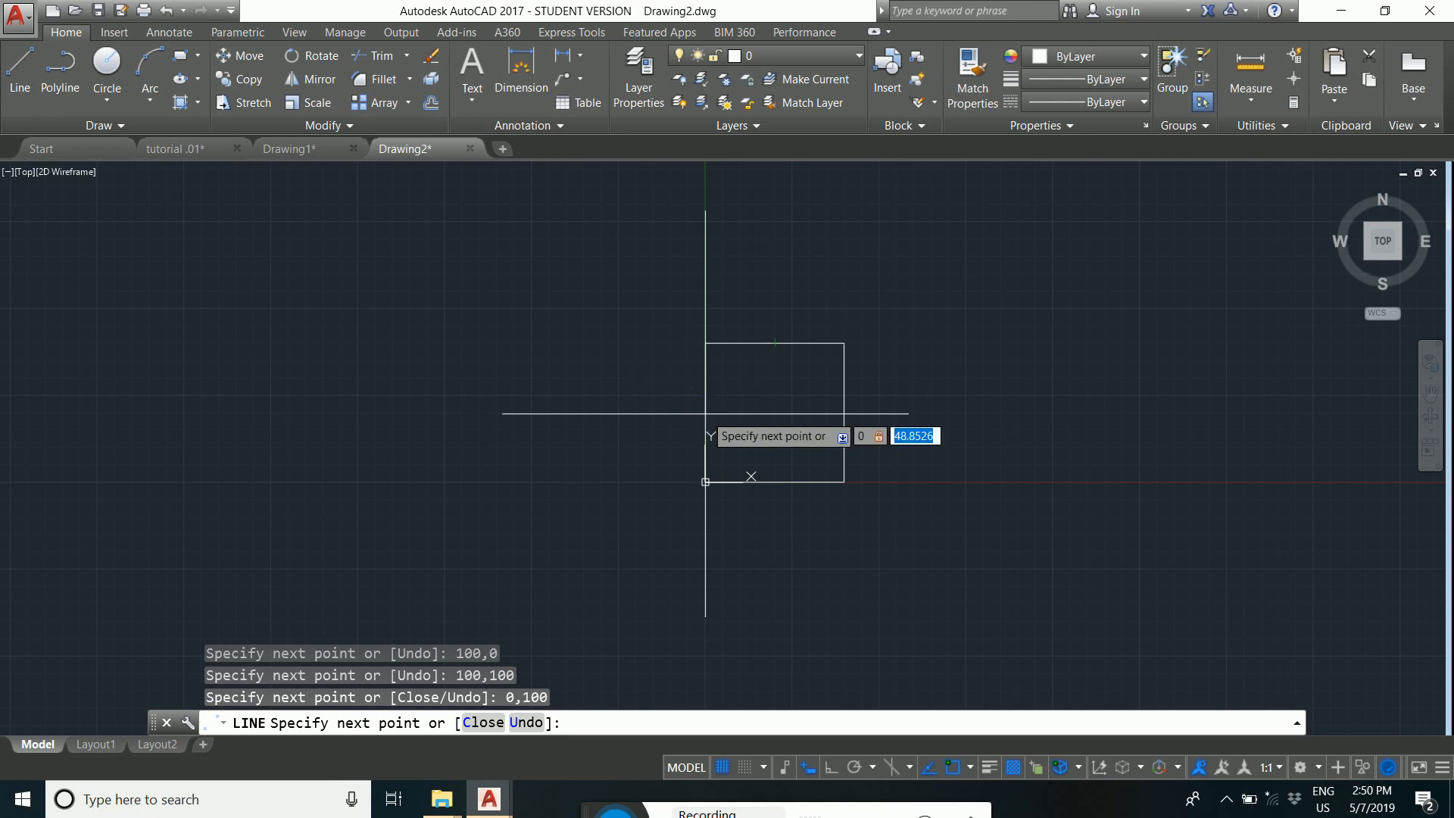
pyautogui.write('100')
pyautogui.press('Return')
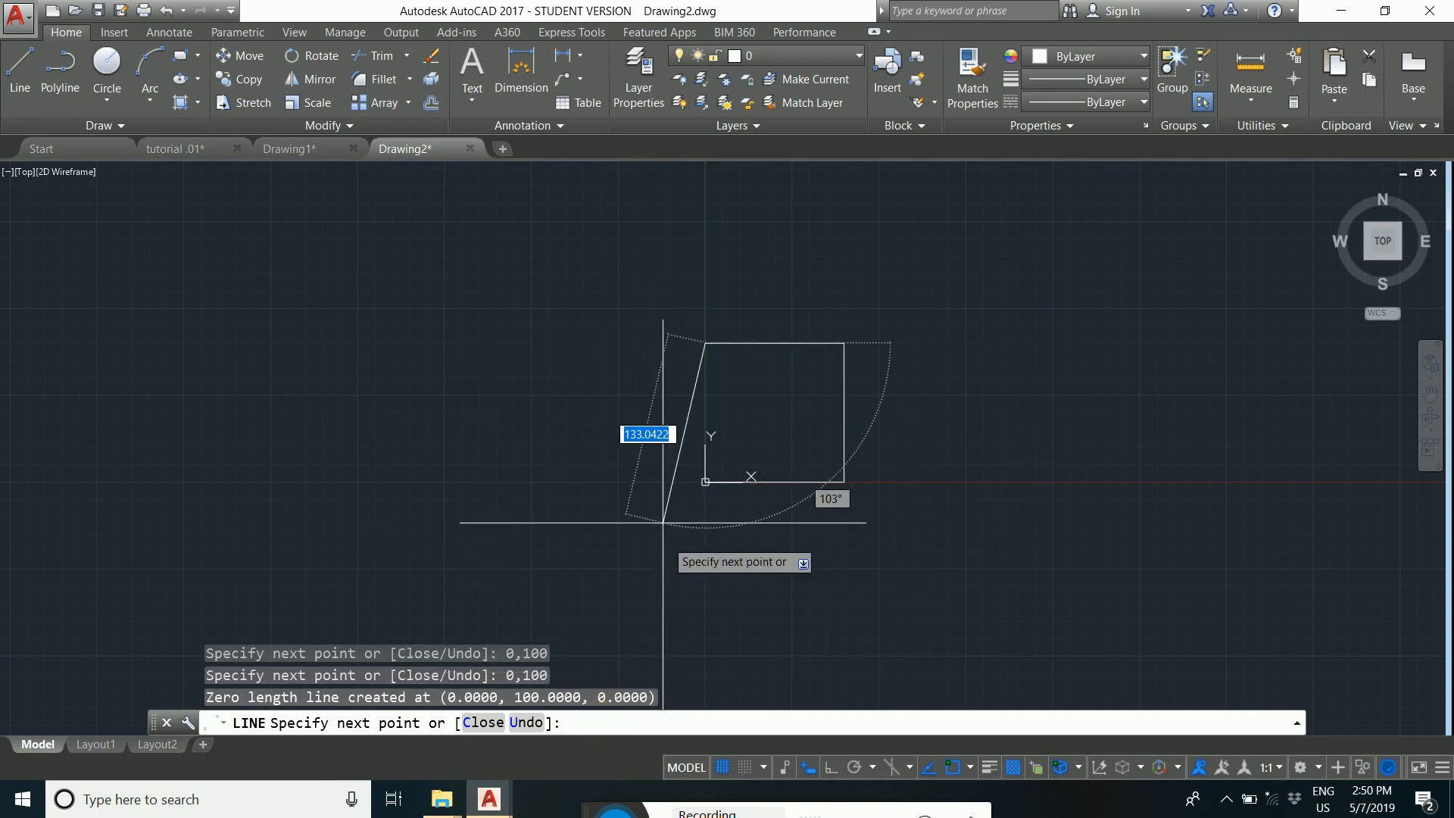
pyautogui.scroll(4, 698, 388)
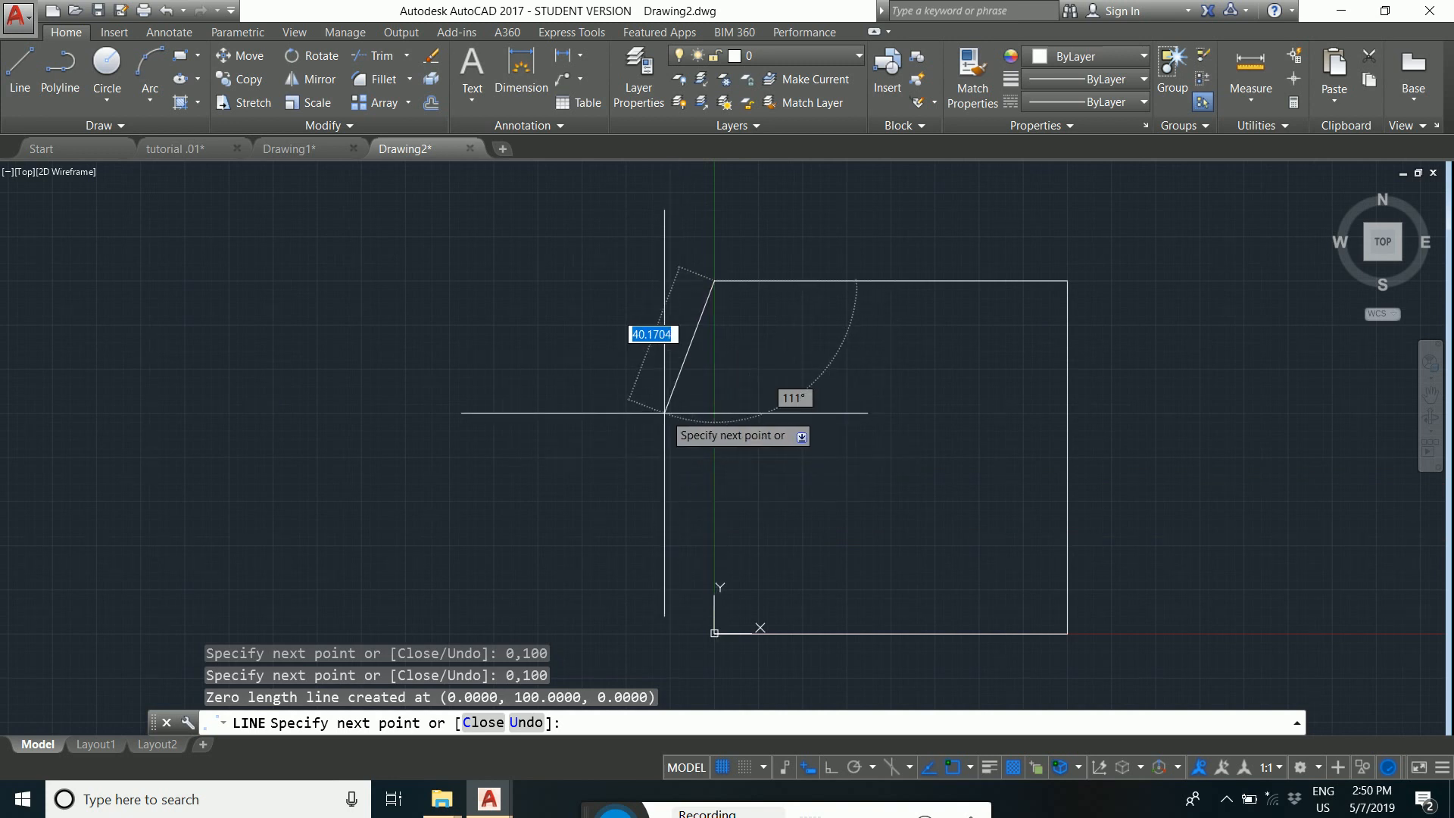
pyautogui.write('0')
pyautogui.press('Tab')
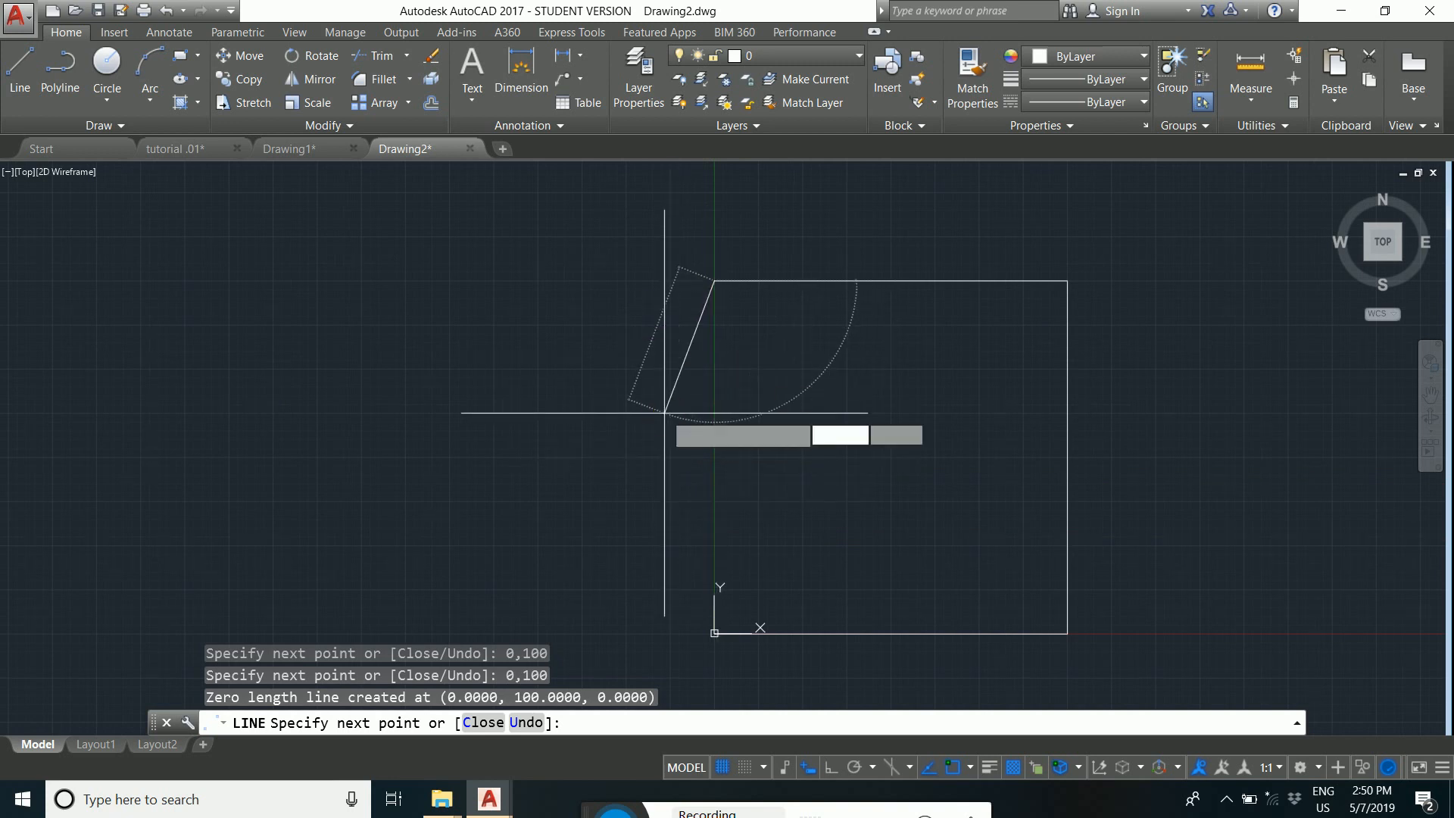
pyautogui.write('100')
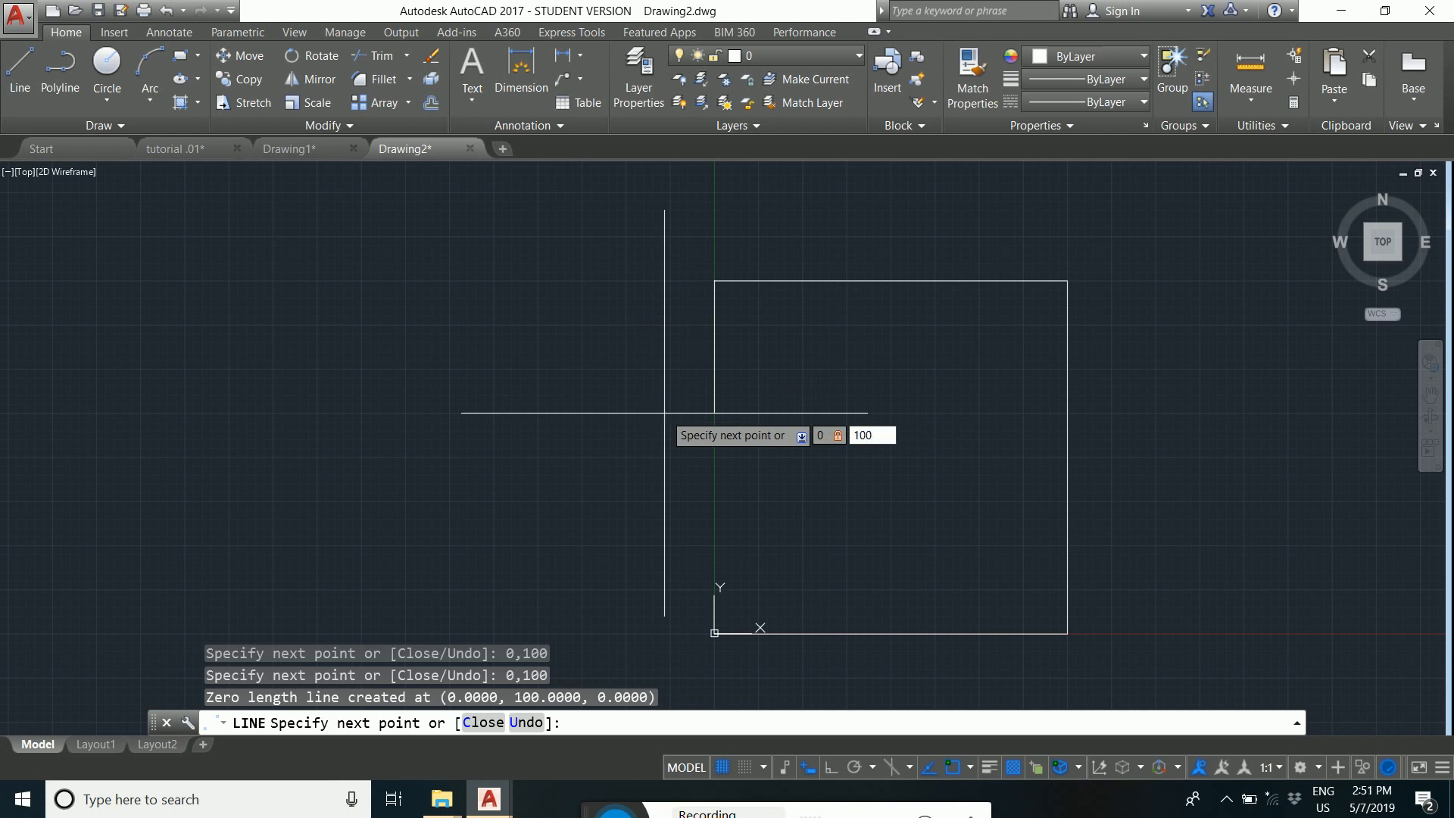
pyautogui.press('Return')
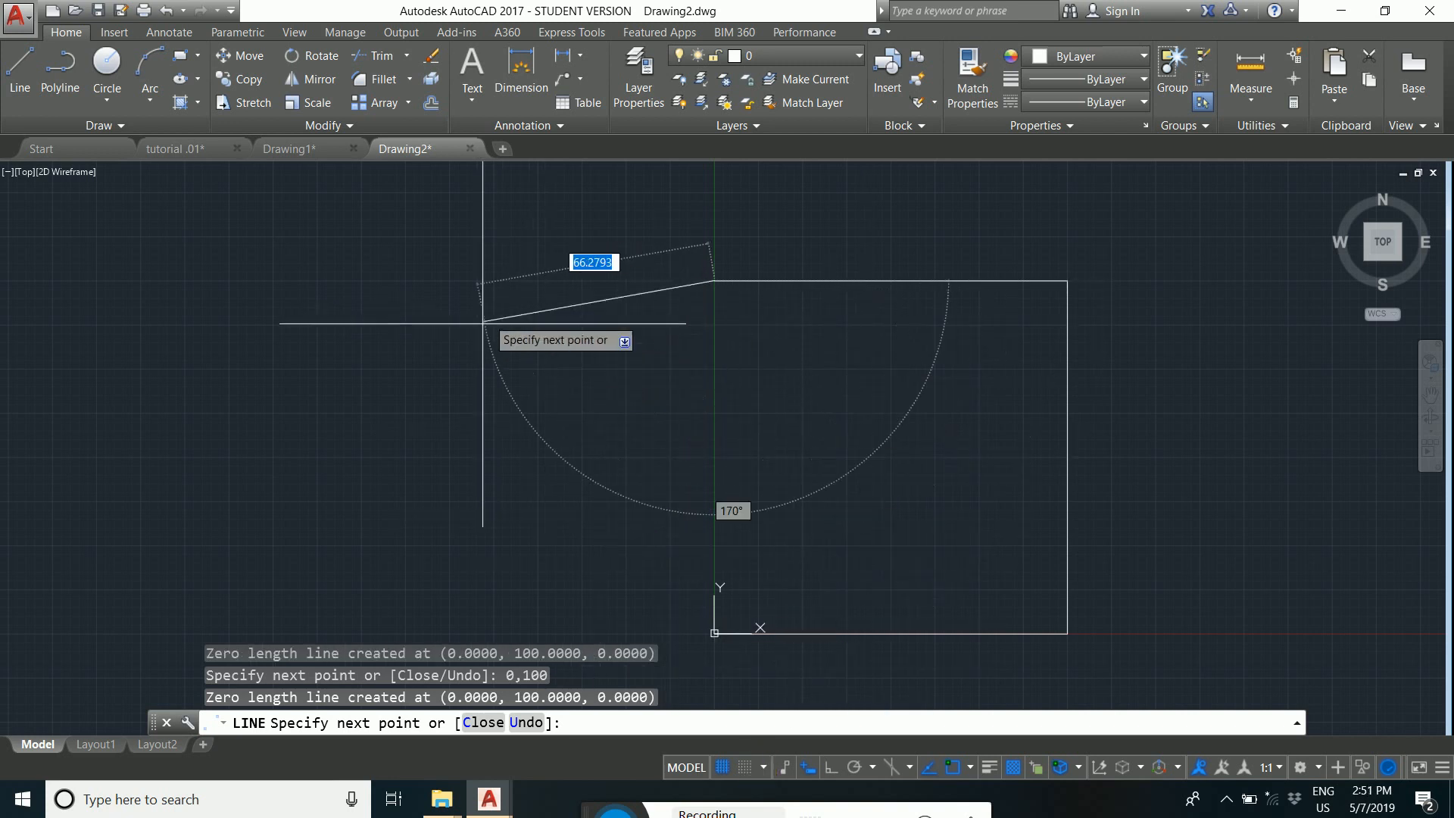
pyautogui.scroll(4, 709, 616)
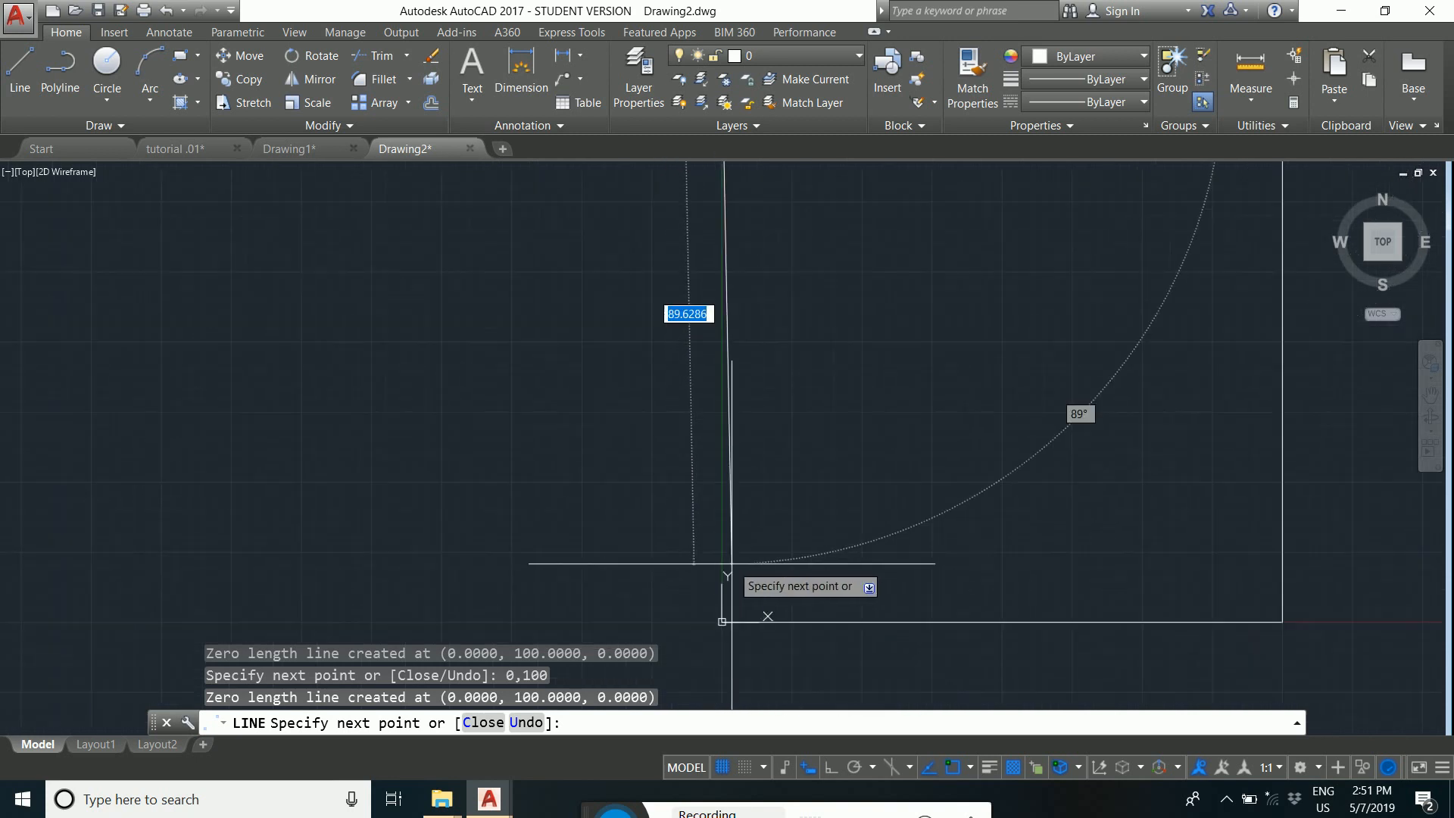
pyautogui.scroll(-4, 712, 615)
pyautogui.scroll(5, 786, 358)
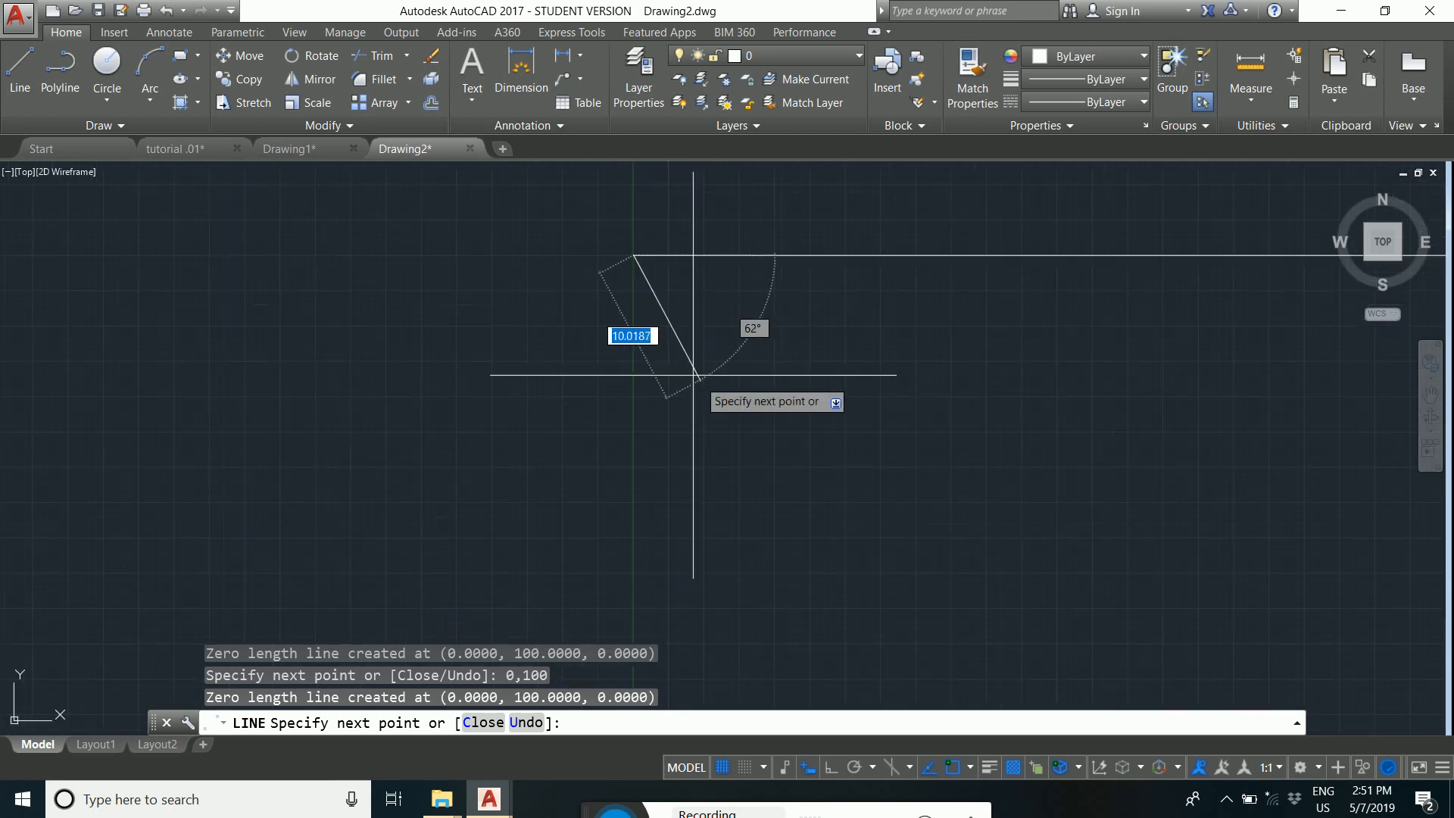
pyautogui.scroll(-4, 656, 487)
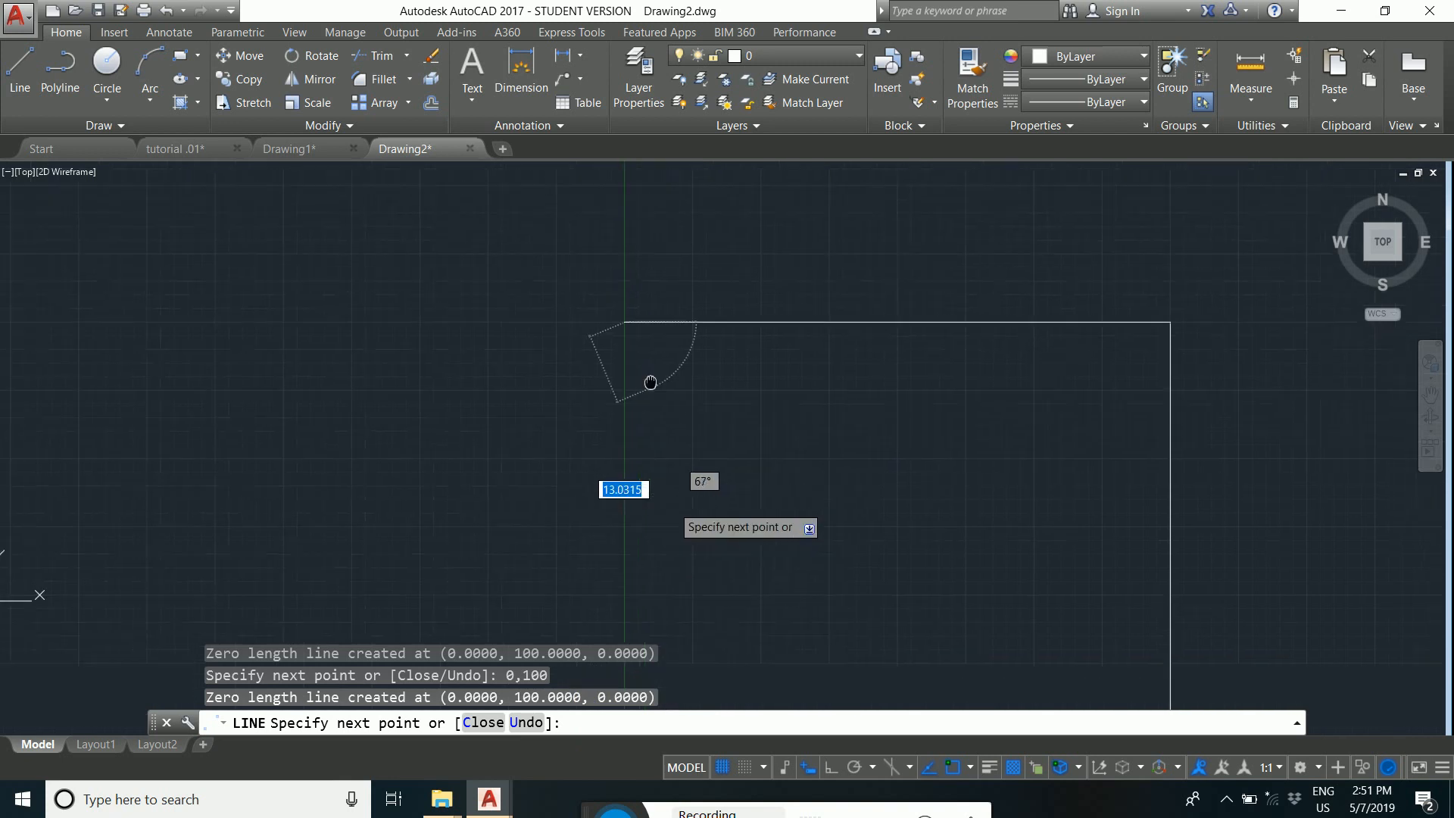
pyautogui.scroll(-3, 651, 469)
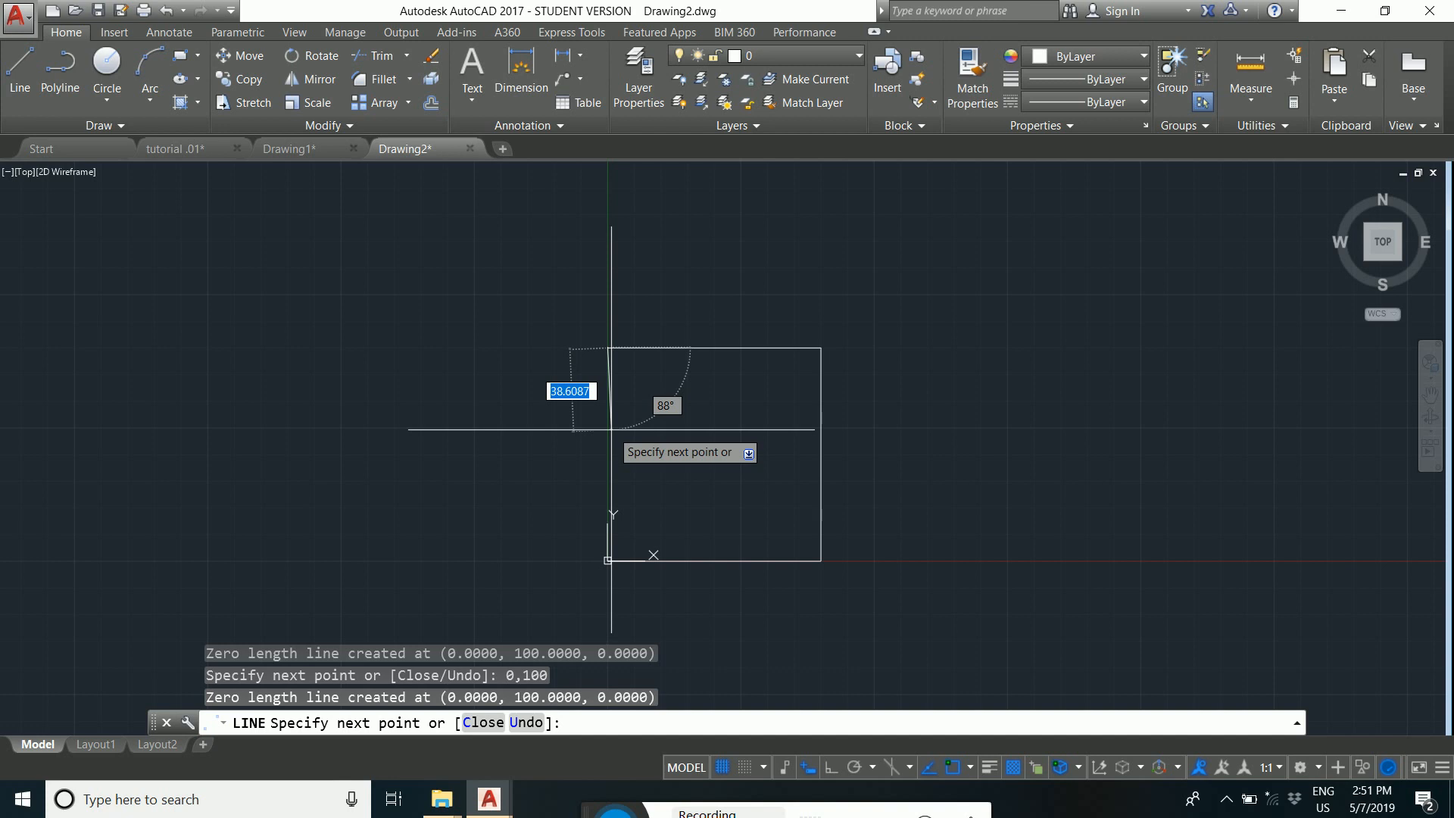
# Undo the two repeated 0,100 points and the square's top side within the line command.
pyautogui.write('01')
pyautogui.press('BackSpace')
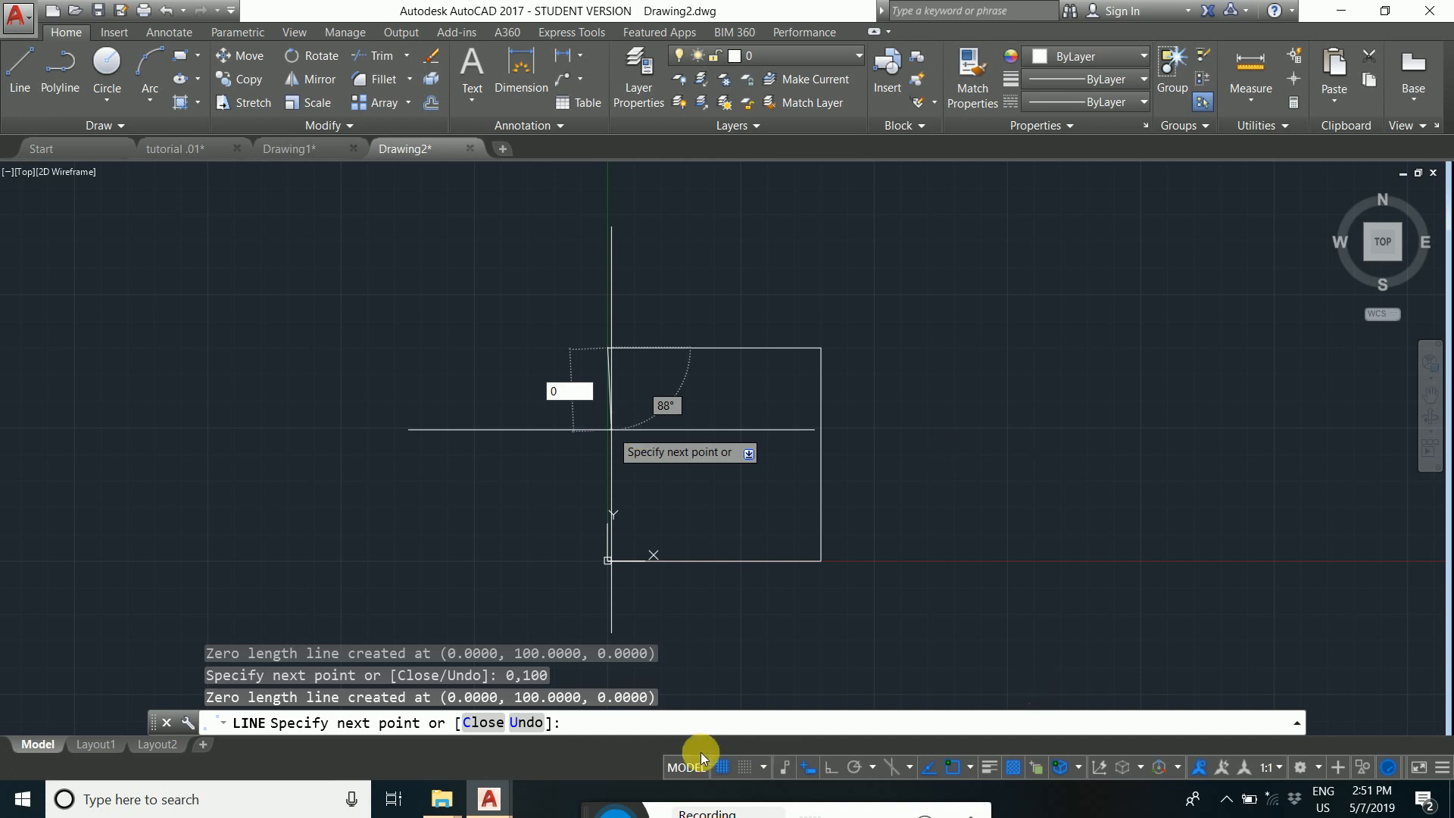
pyautogui.click(524, 723)
pyautogui.click(526, 723)
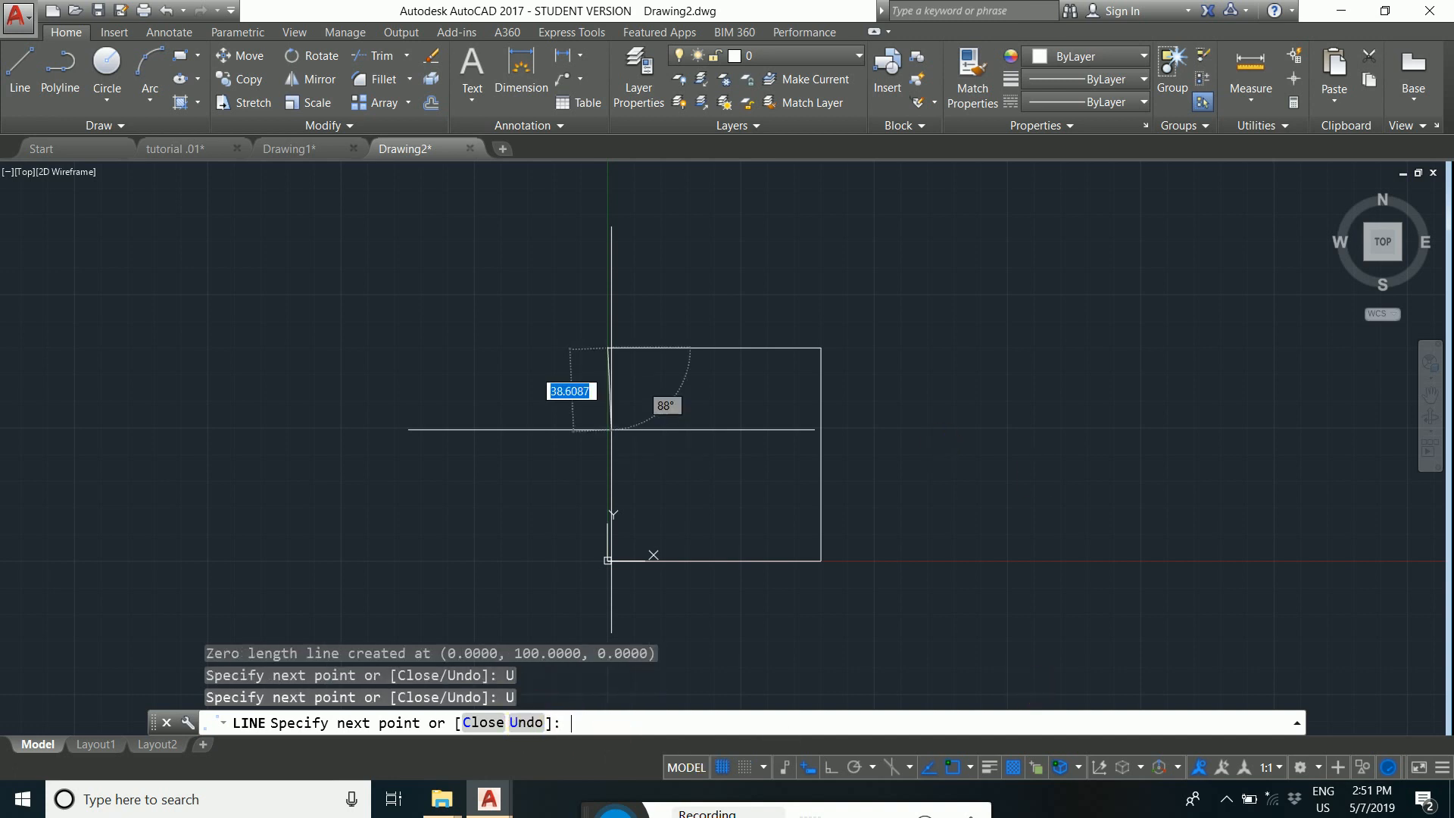
pyautogui.click(528, 722)
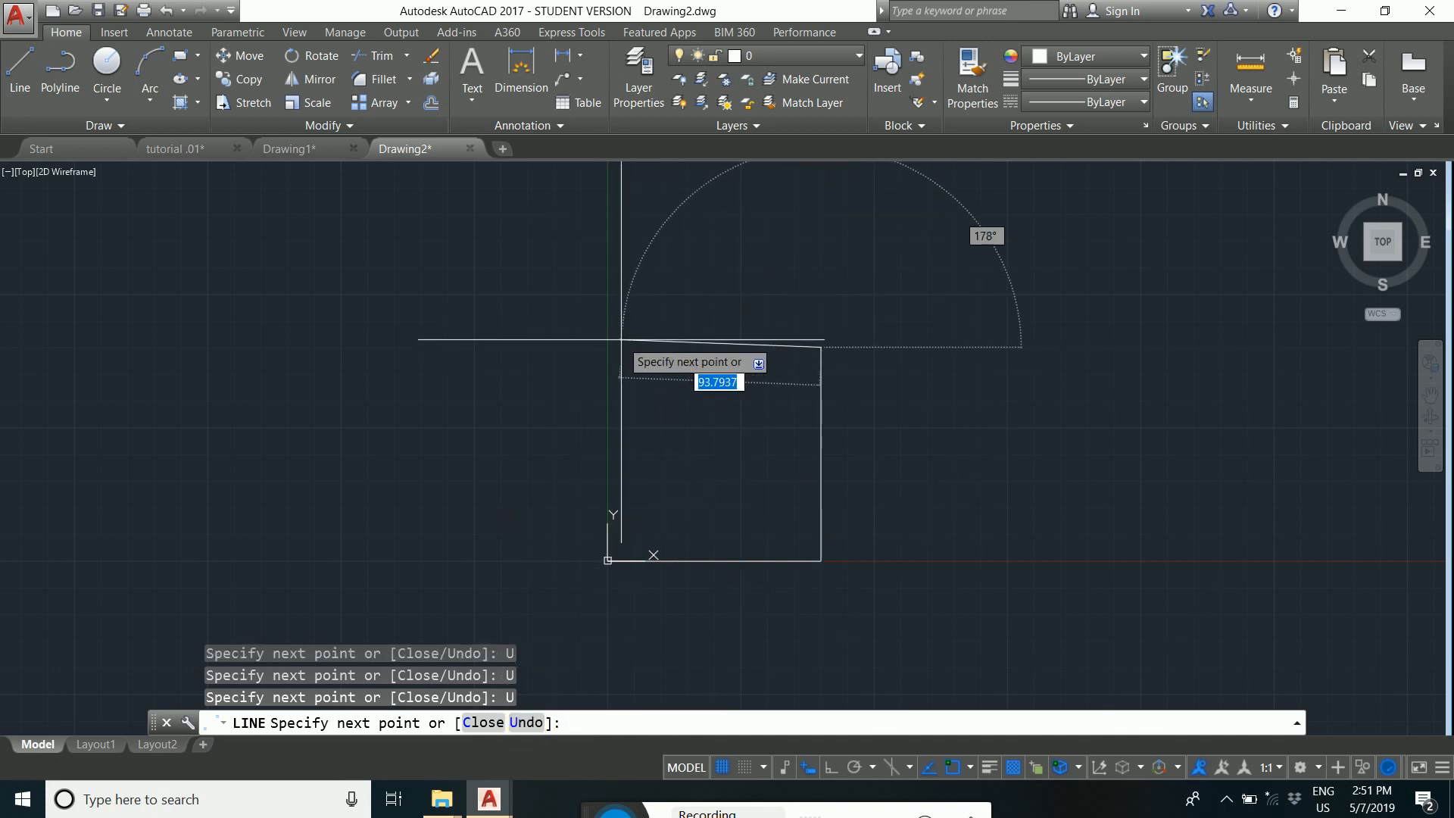
# Try to continue the line by entering 100,100 as its next point.
pyautogui.write('100')
pyautogui.press('Tab')
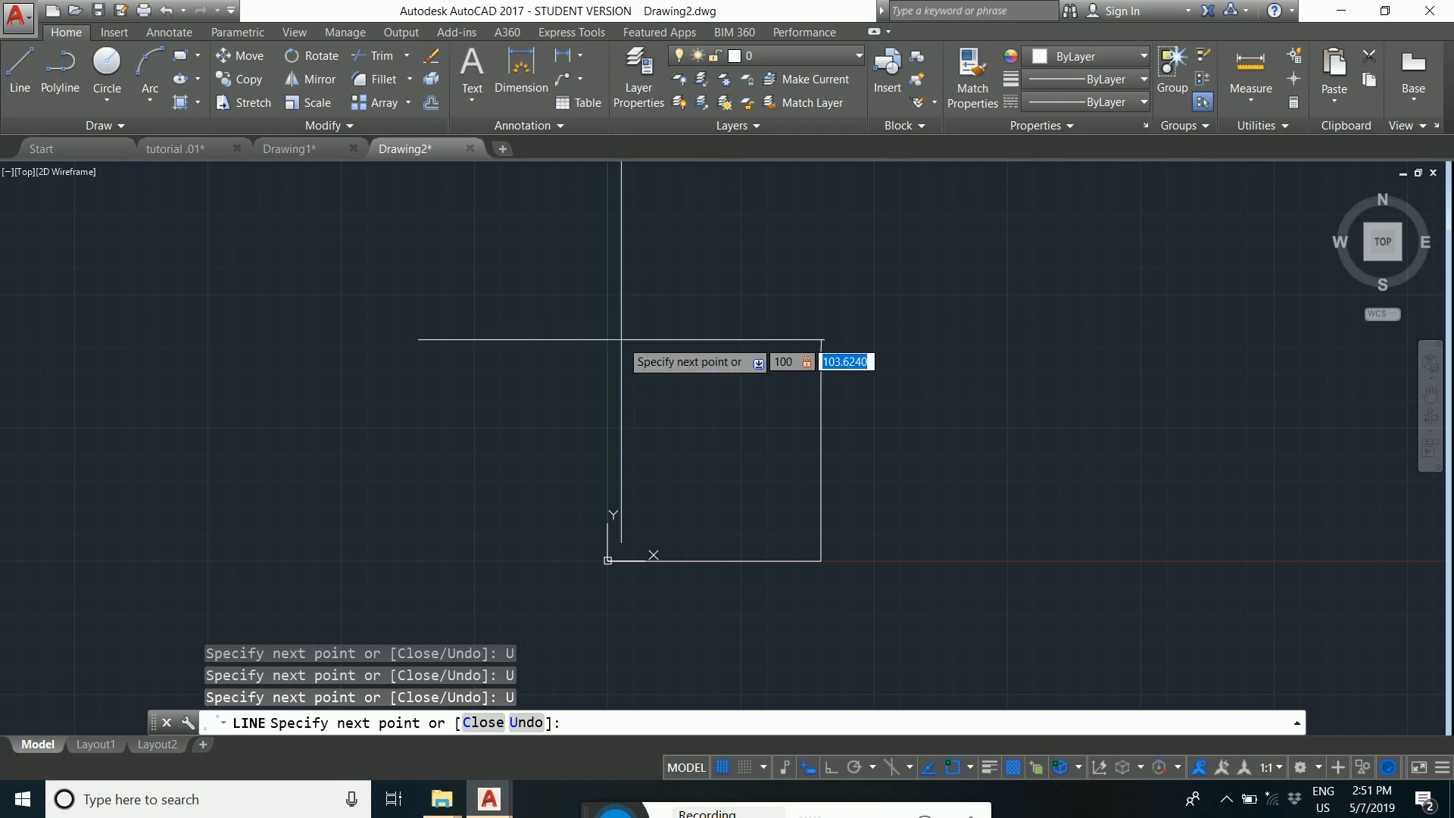
pyautogui.write('100')
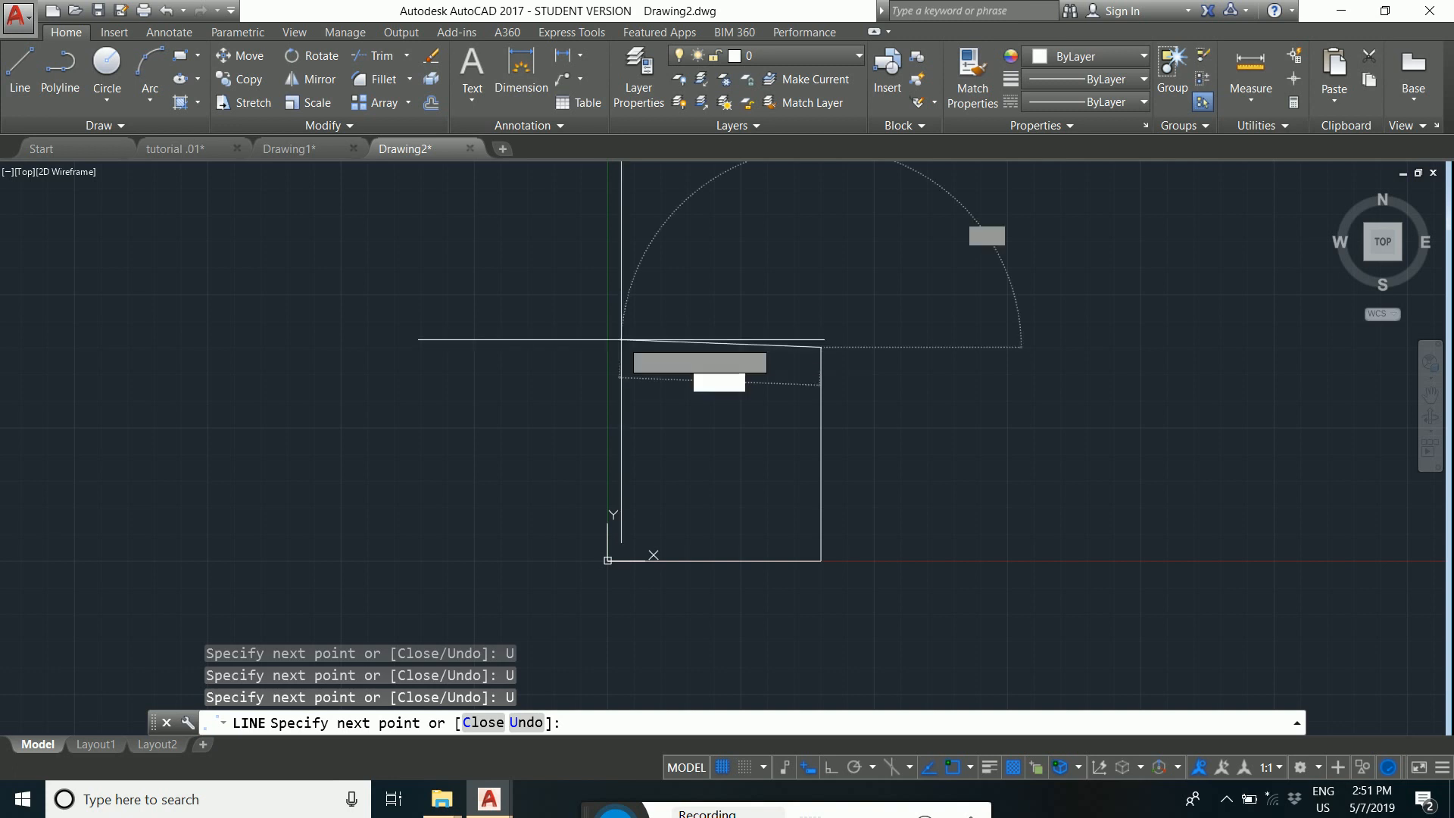
pyautogui.press('Return')
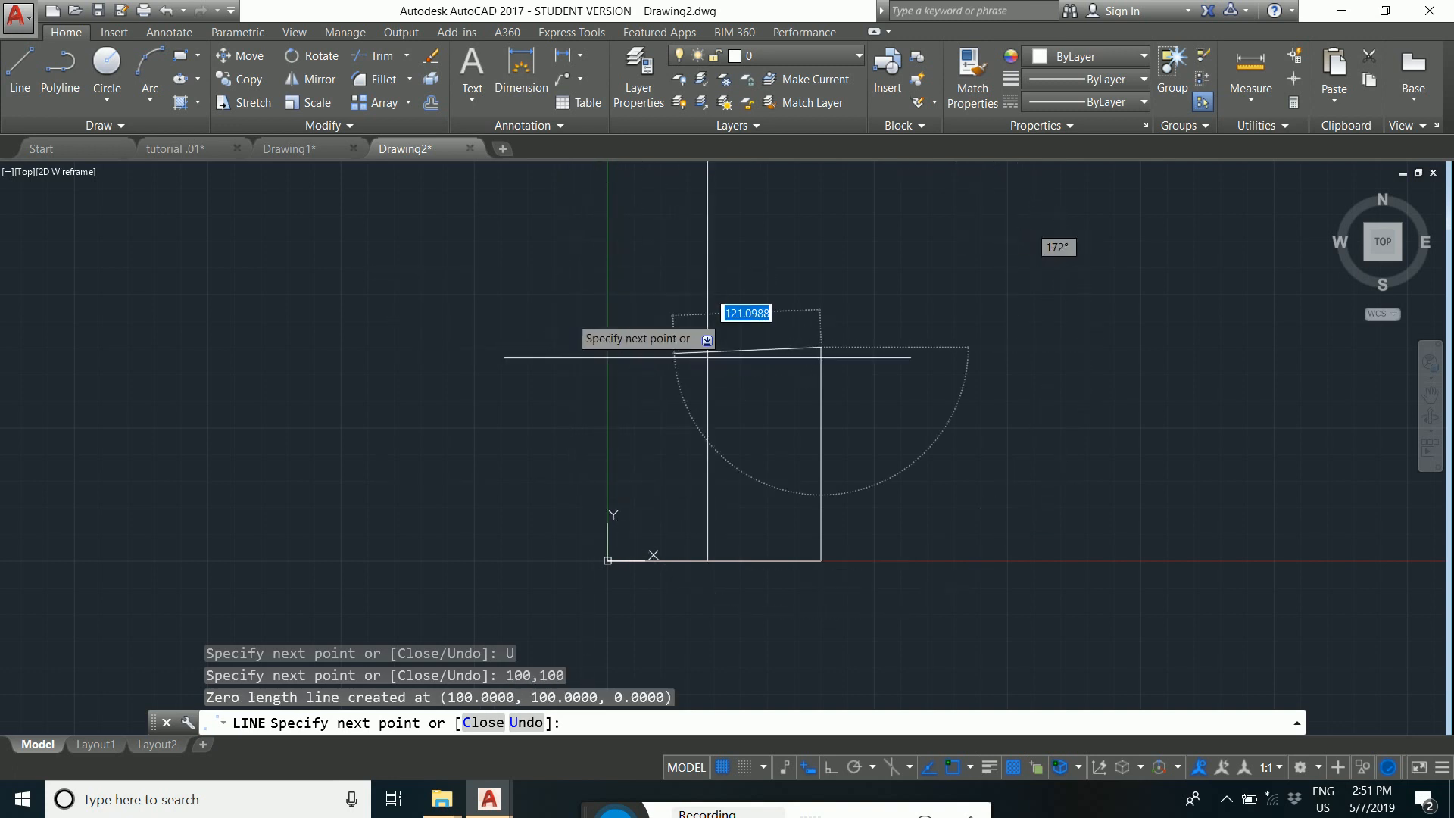
# Undo the remaining line points back to the origin and cancel the line command.
pyautogui.click(528, 722)
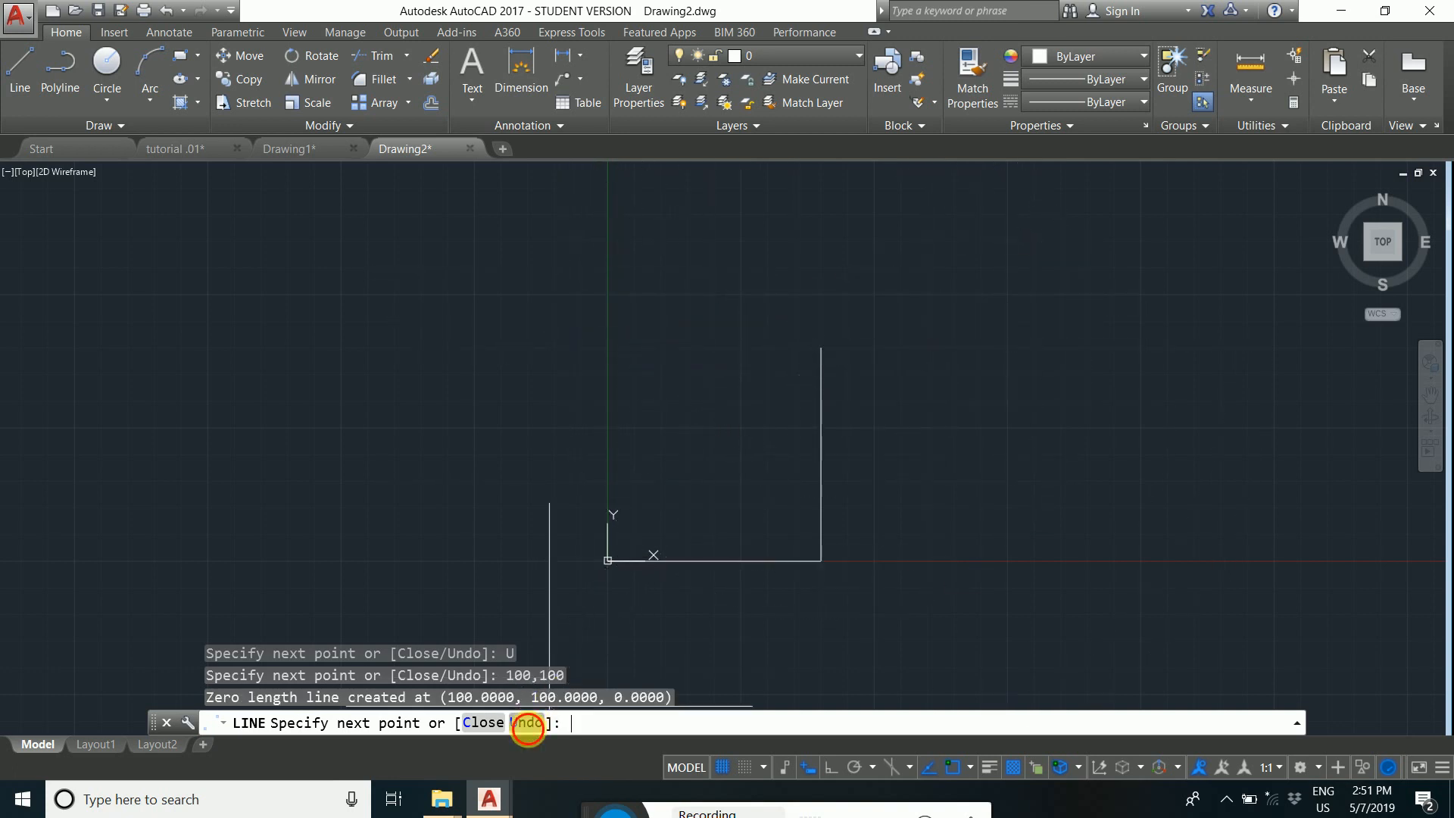
pyautogui.click(527, 722)
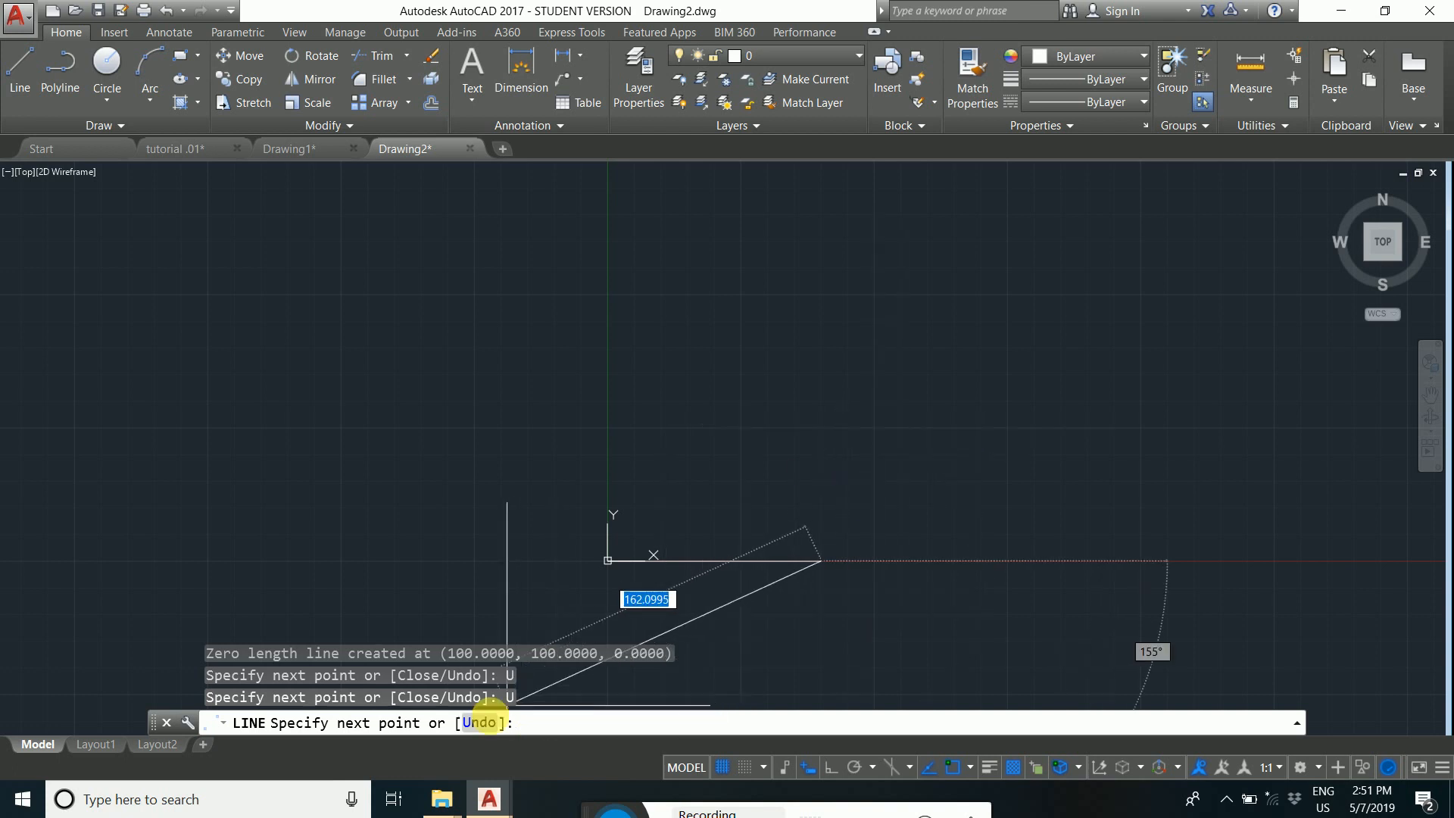
pyautogui.click(480, 723)
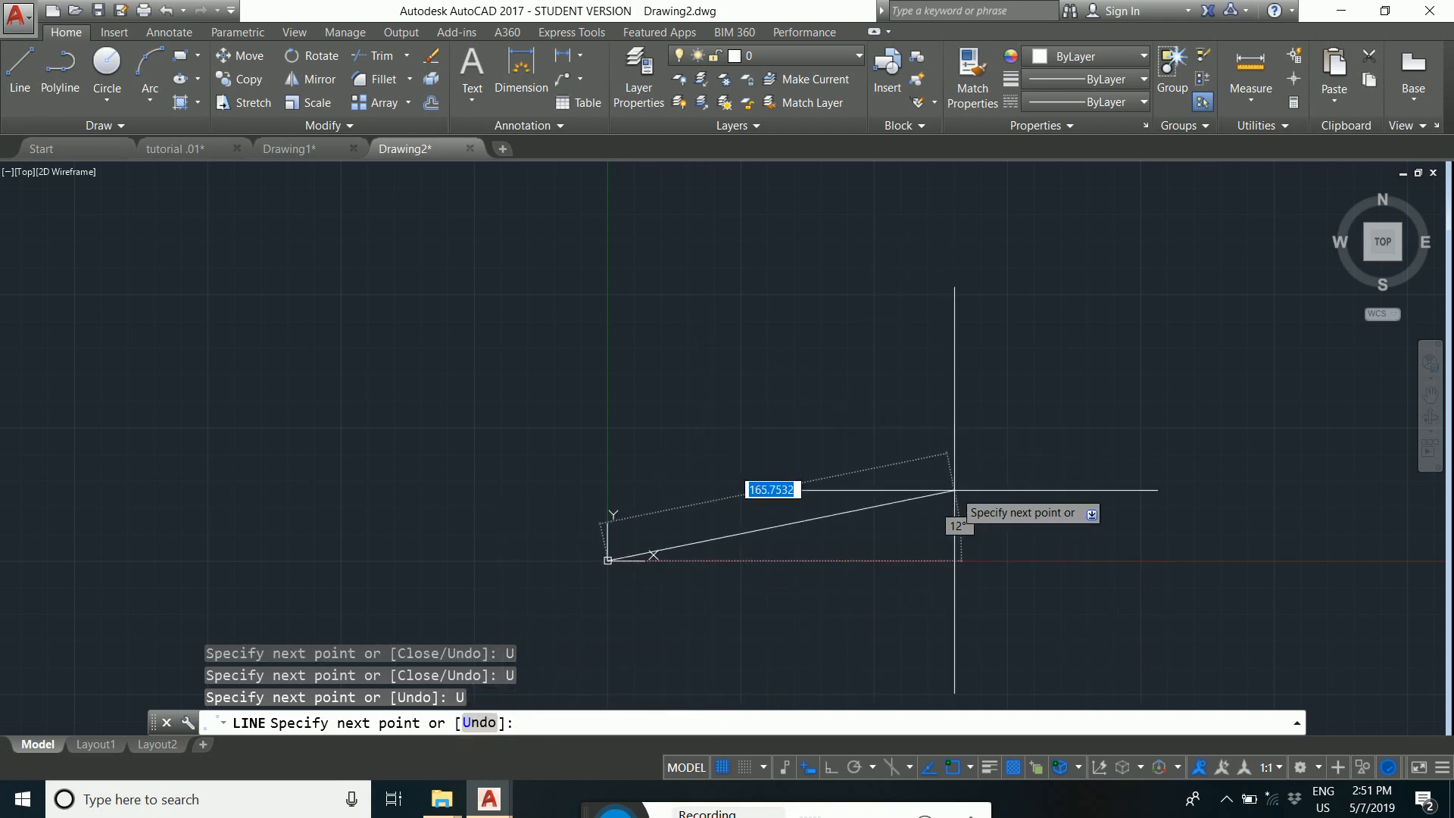
pyautogui.write('0')
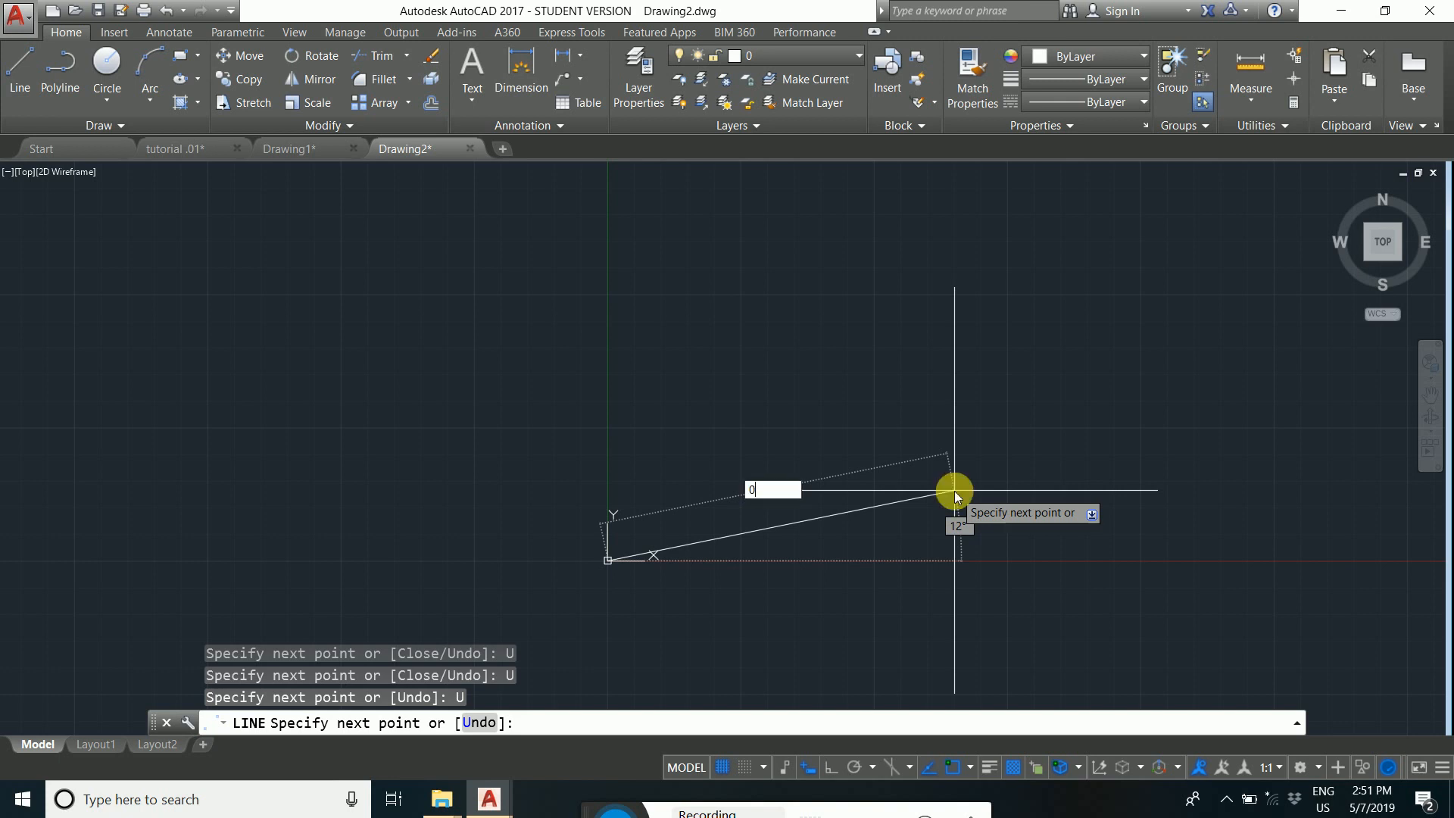
pyautogui.press('Tab')
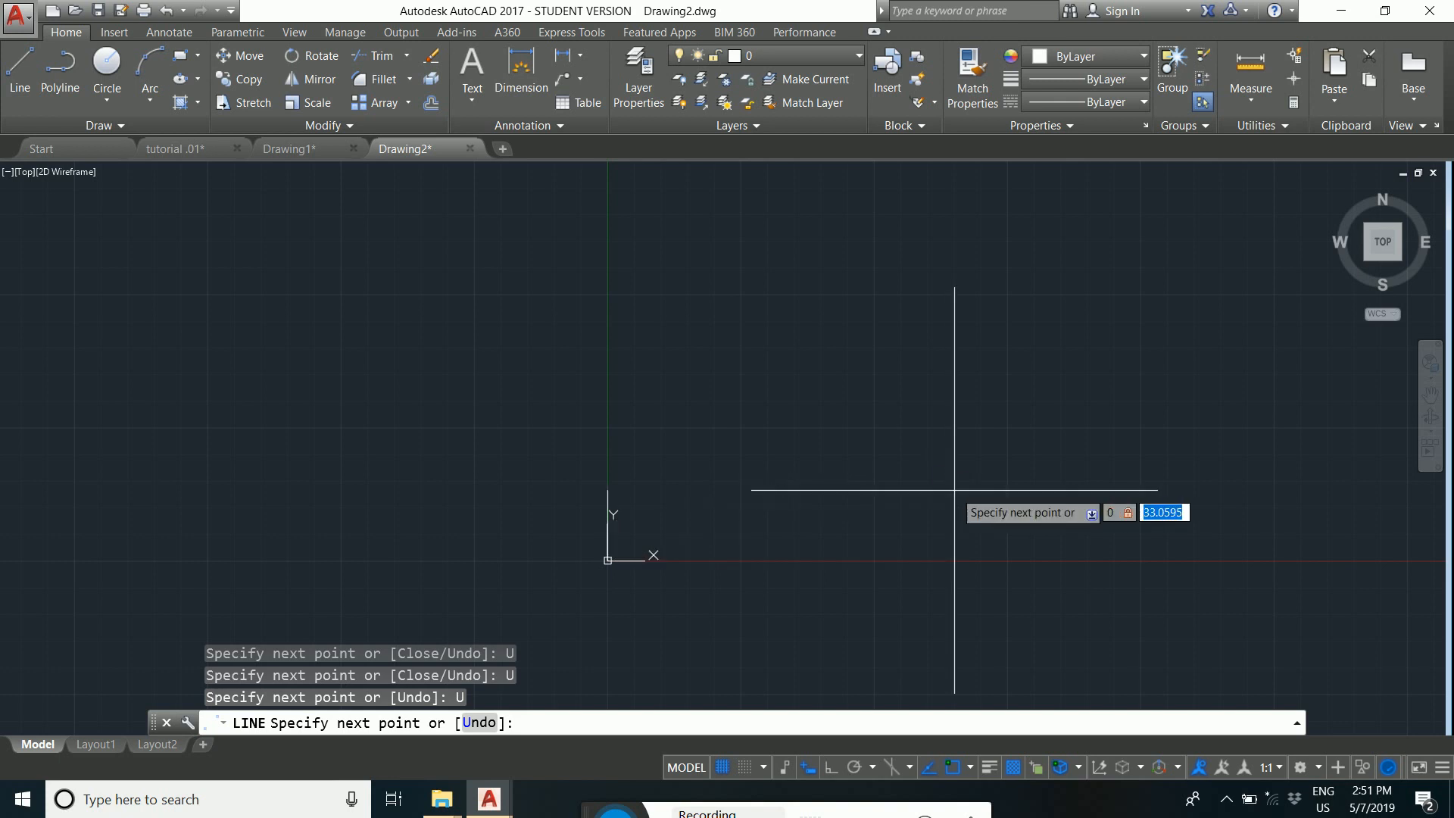
pyautogui.press('Escape')
pyautogui.press('Escape')
pyautogui.press('Escape')
pyautogui.press('Escape')
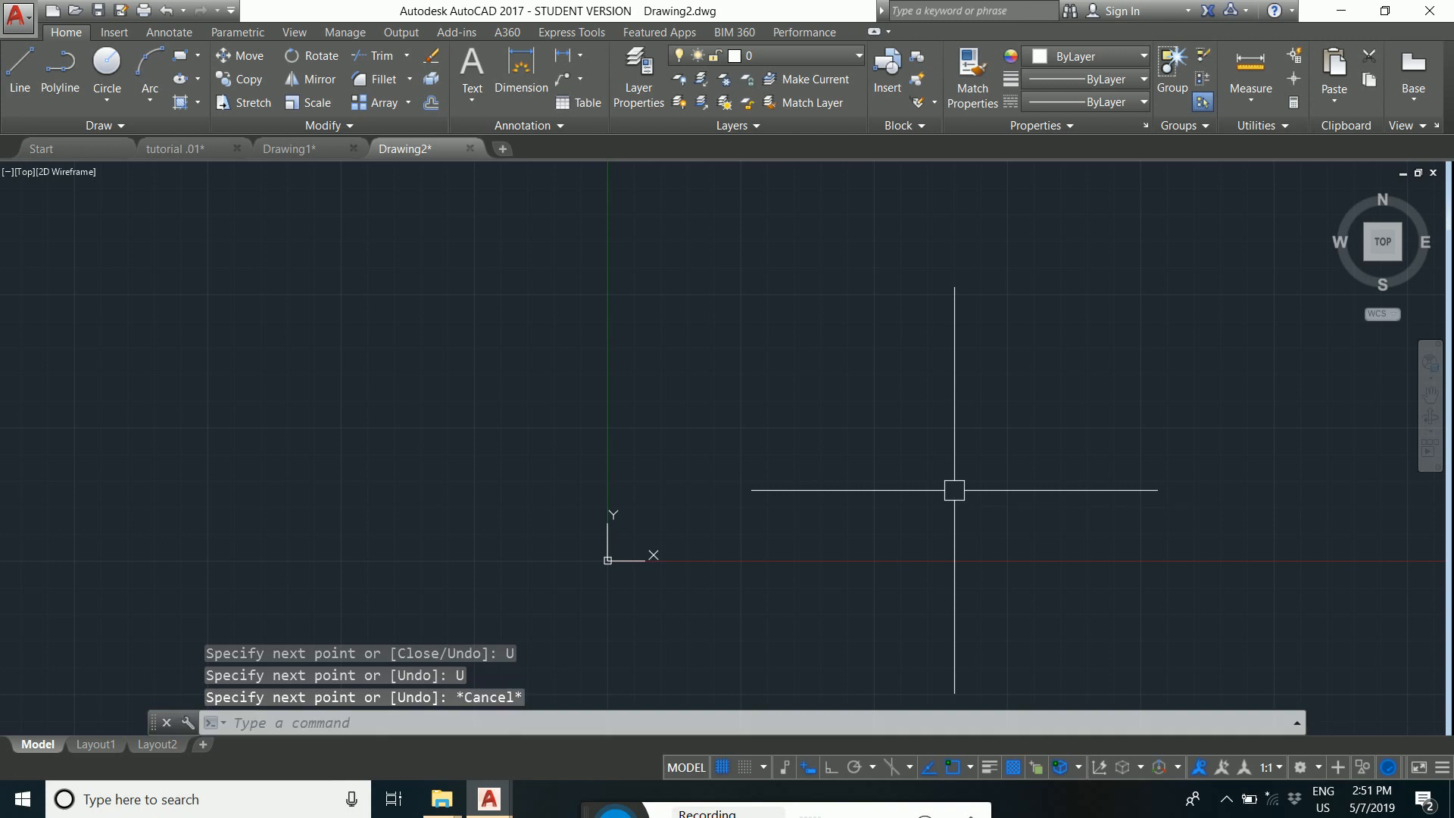
# Draw the square's bottom side again as a line from 0,0 to 100,0.
pyautogui.write('l')
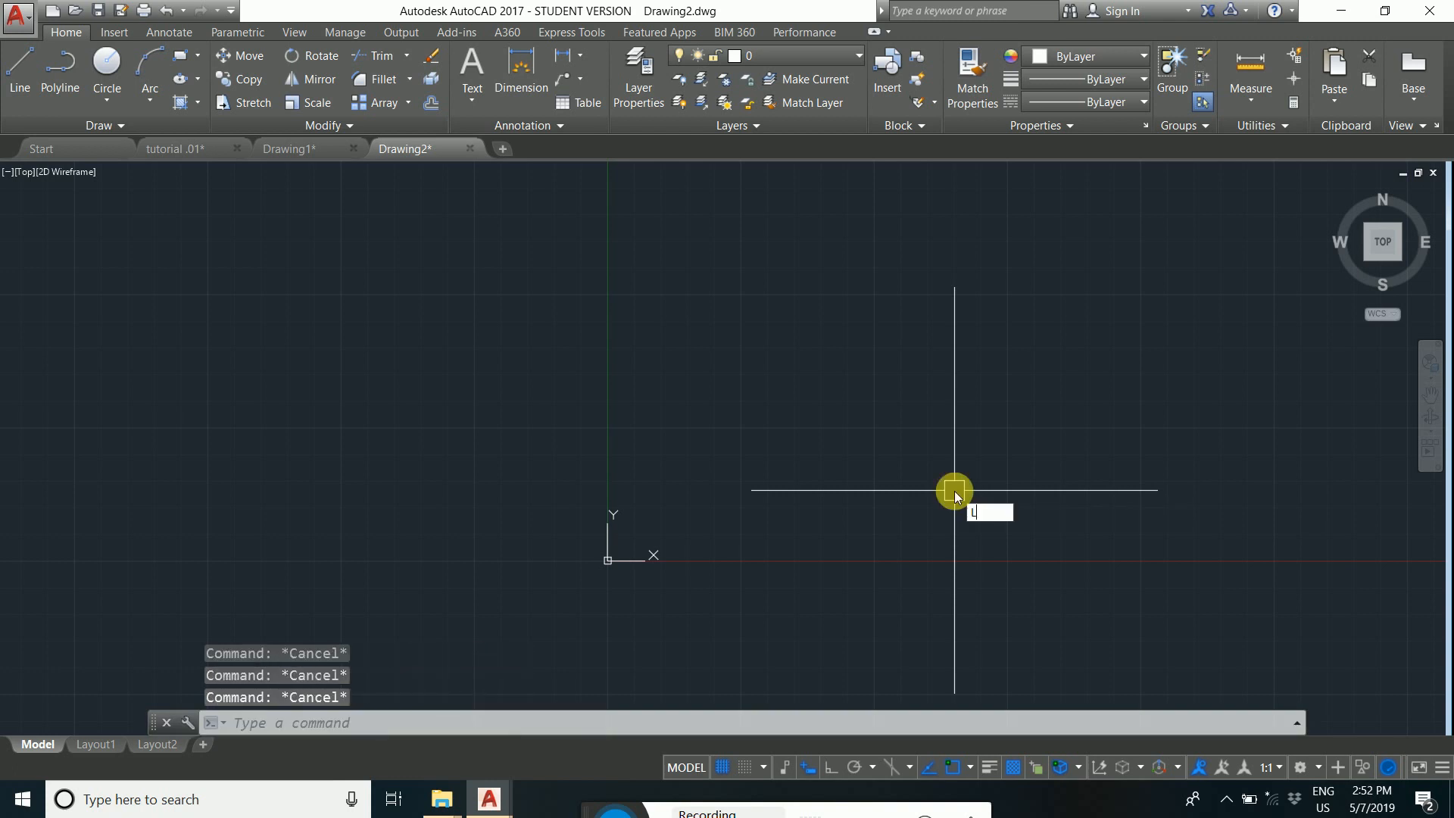
pyautogui.press('Return')
pyautogui.write('0,0')
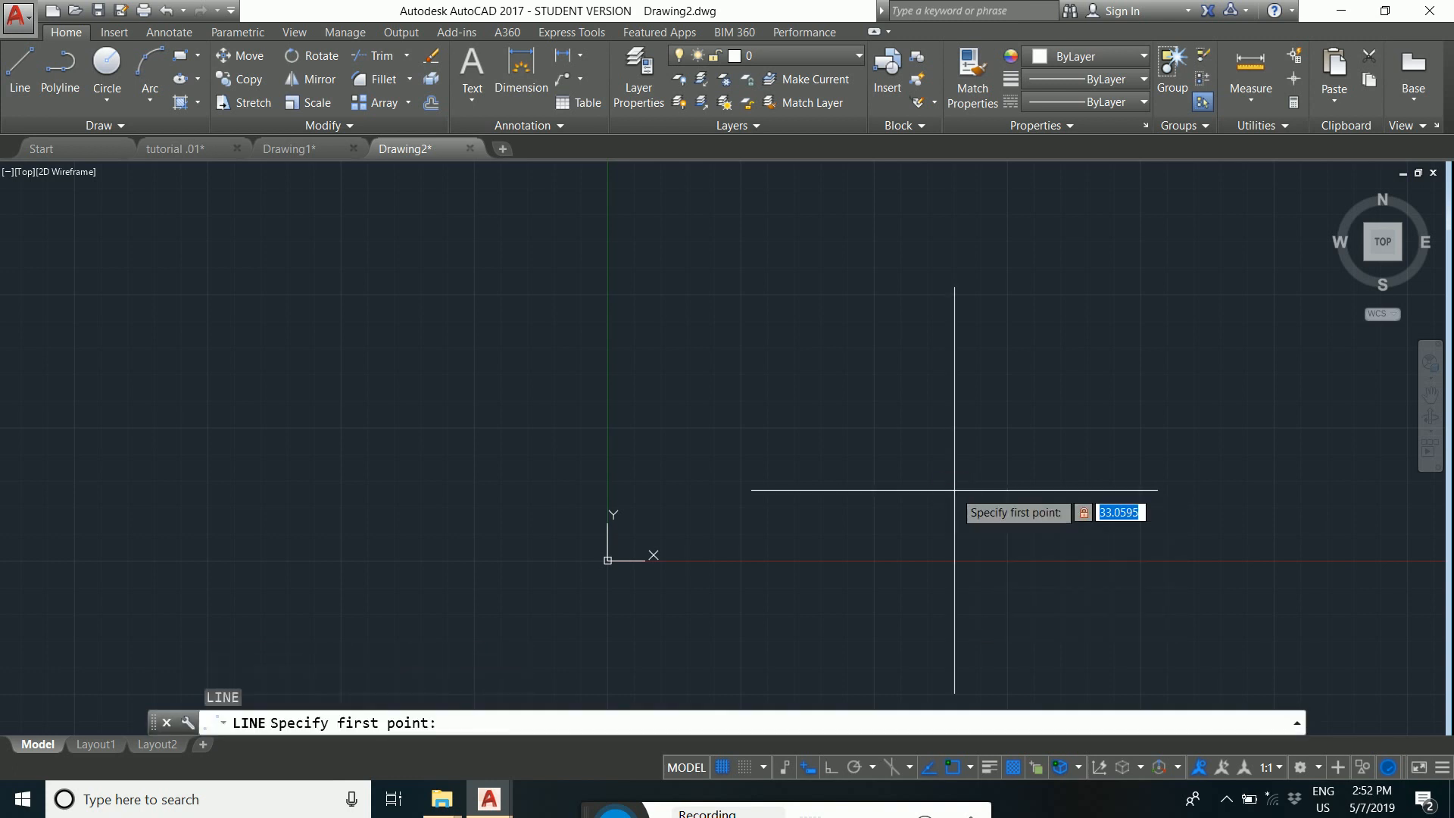
pyautogui.press('Return')
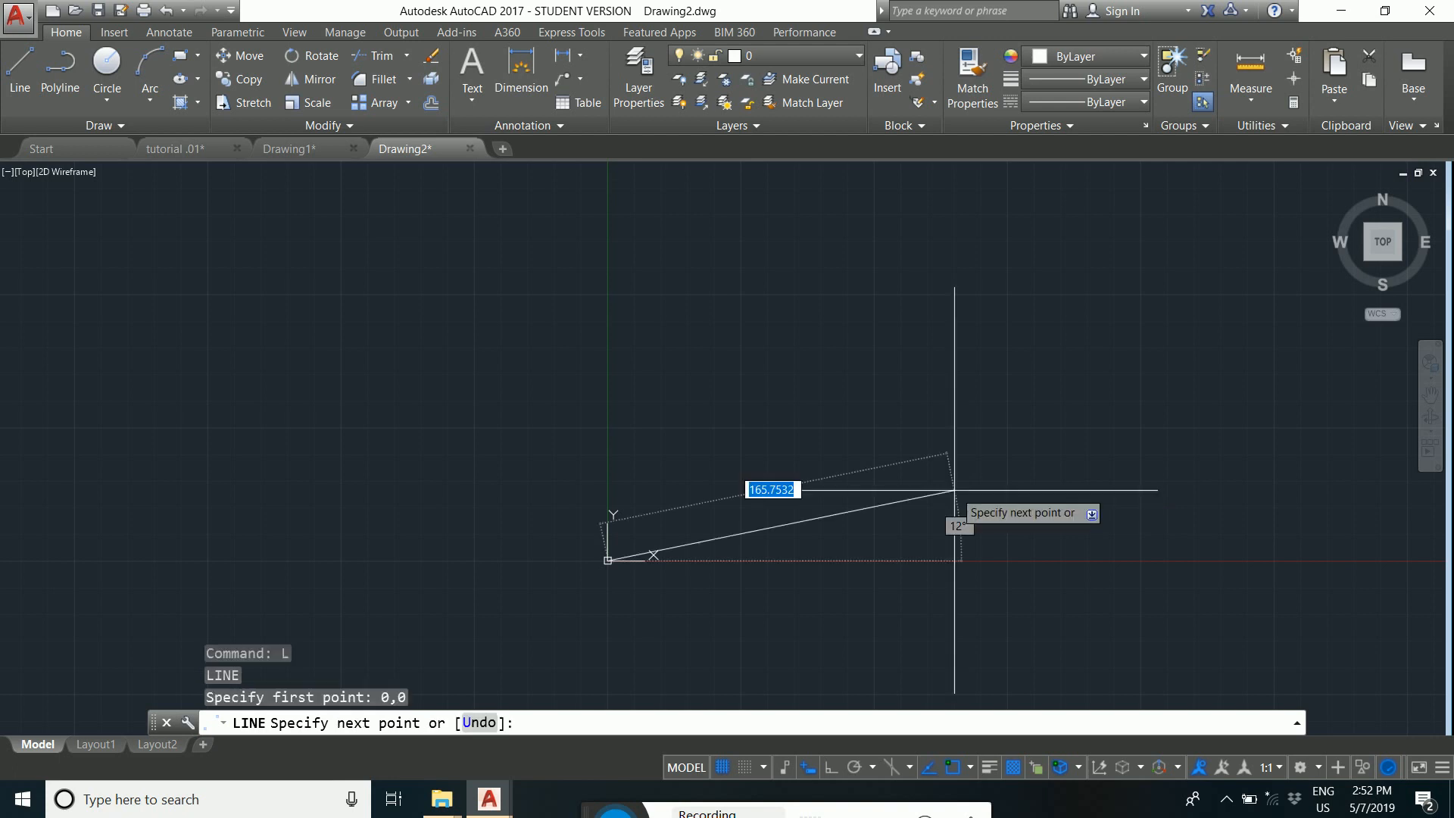
pyautogui.write('100,0')
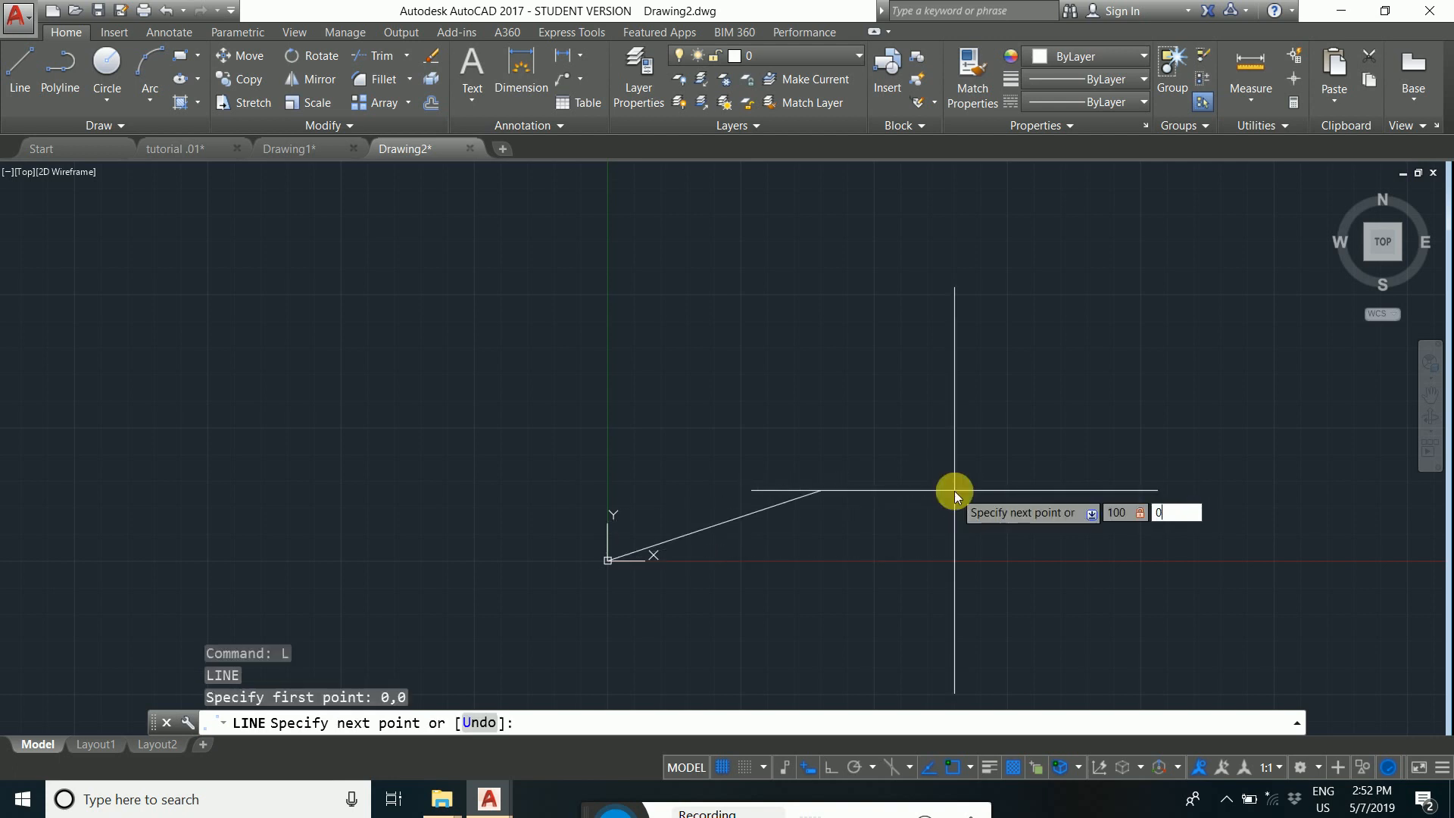
pyautogui.press('Return')
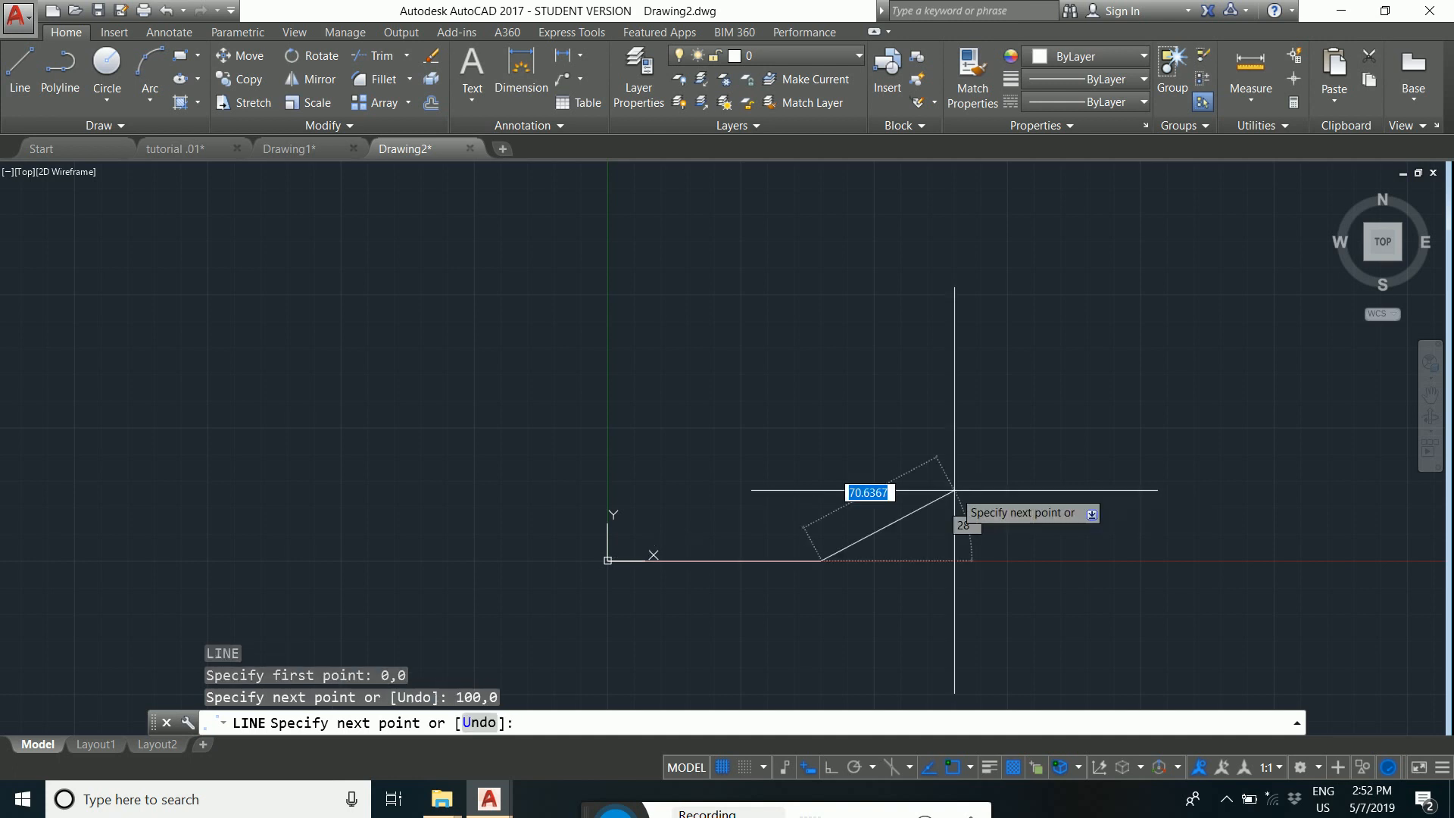
# Continue the line with absolute coordinates 100,100 and 0,100 for the right and top sides.
pyautogui.write('100')
pyautogui.press('Tab')
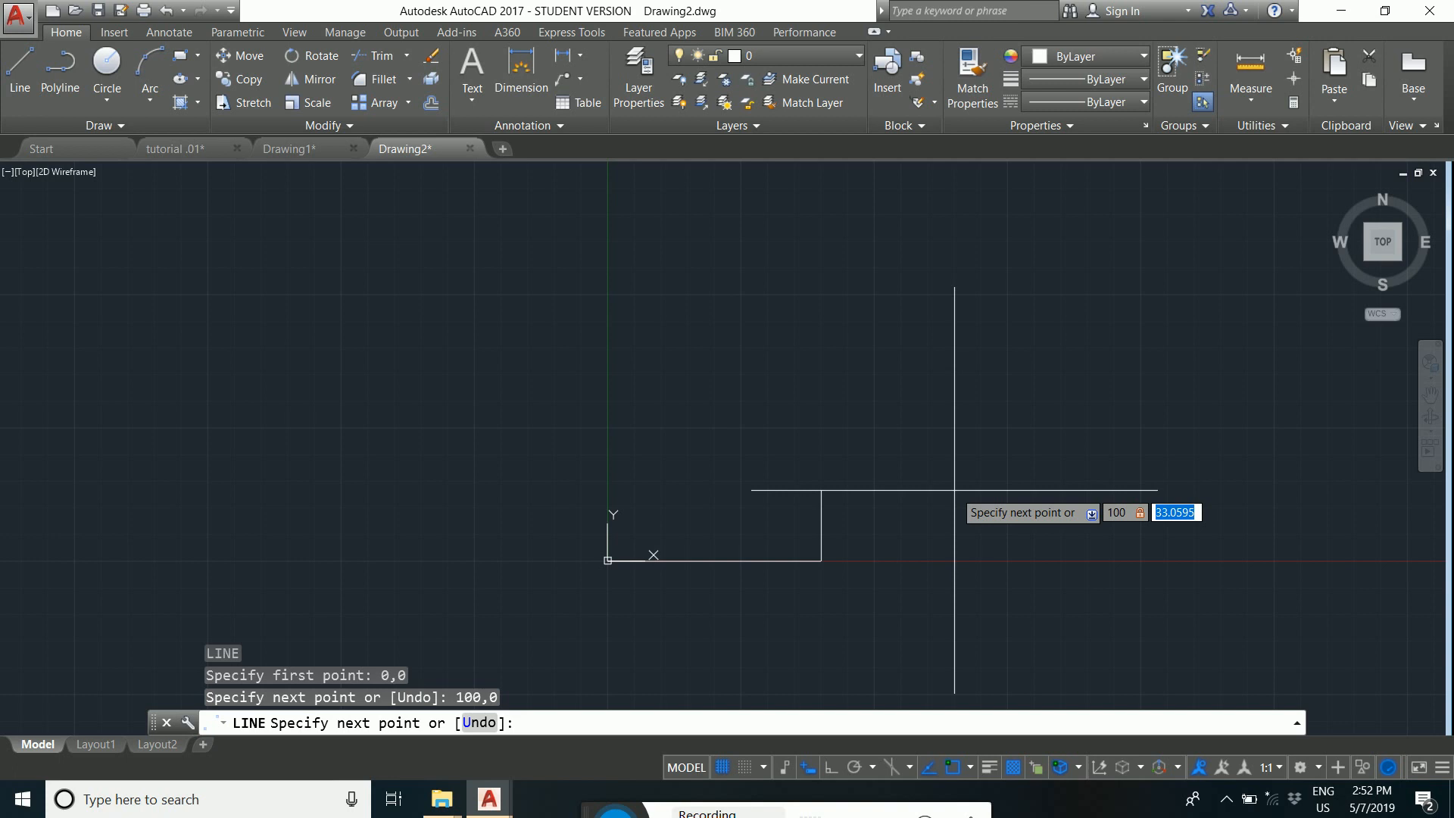
pyautogui.write('100')
pyautogui.press('Return')
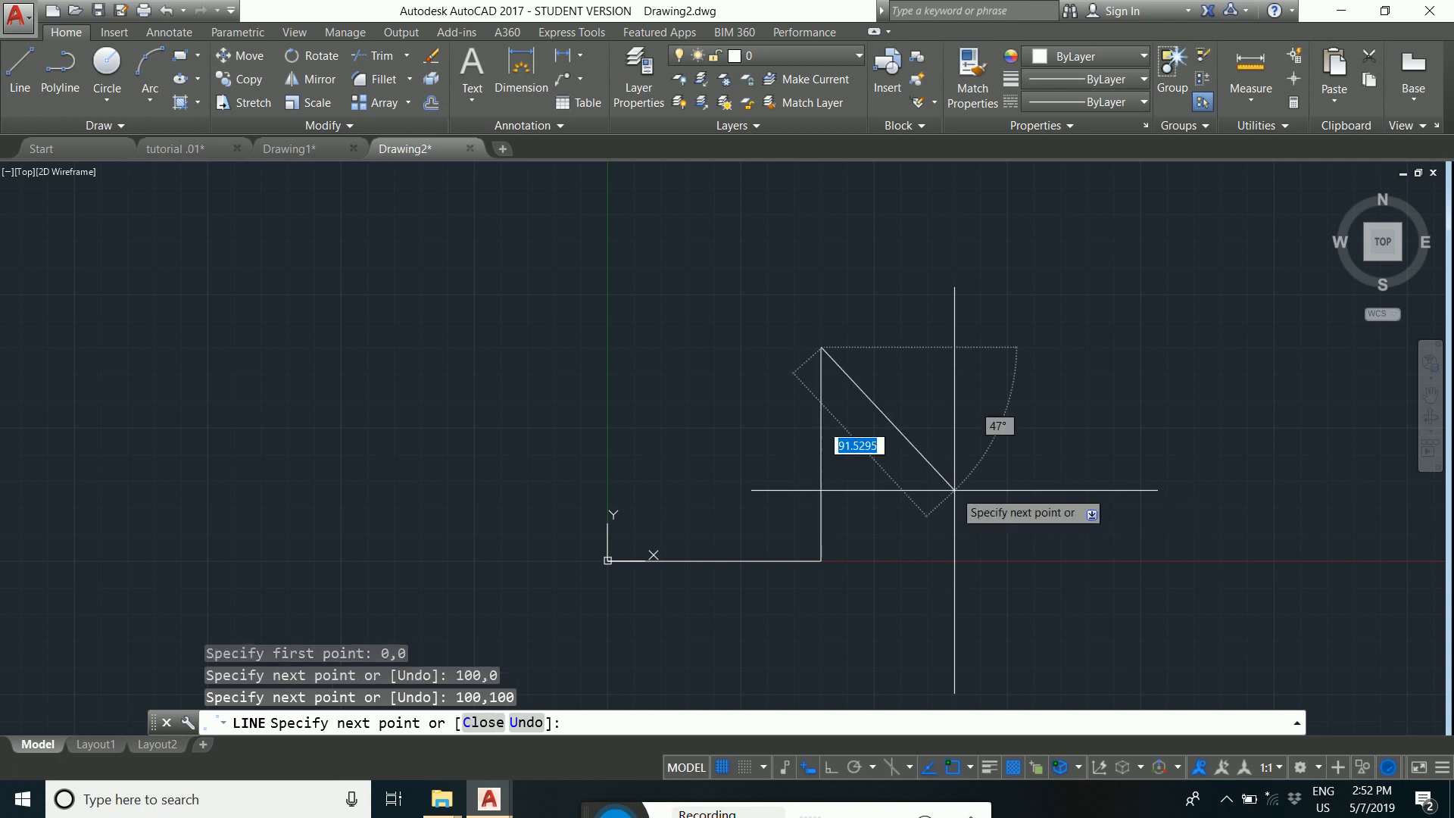
pyautogui.write('0')
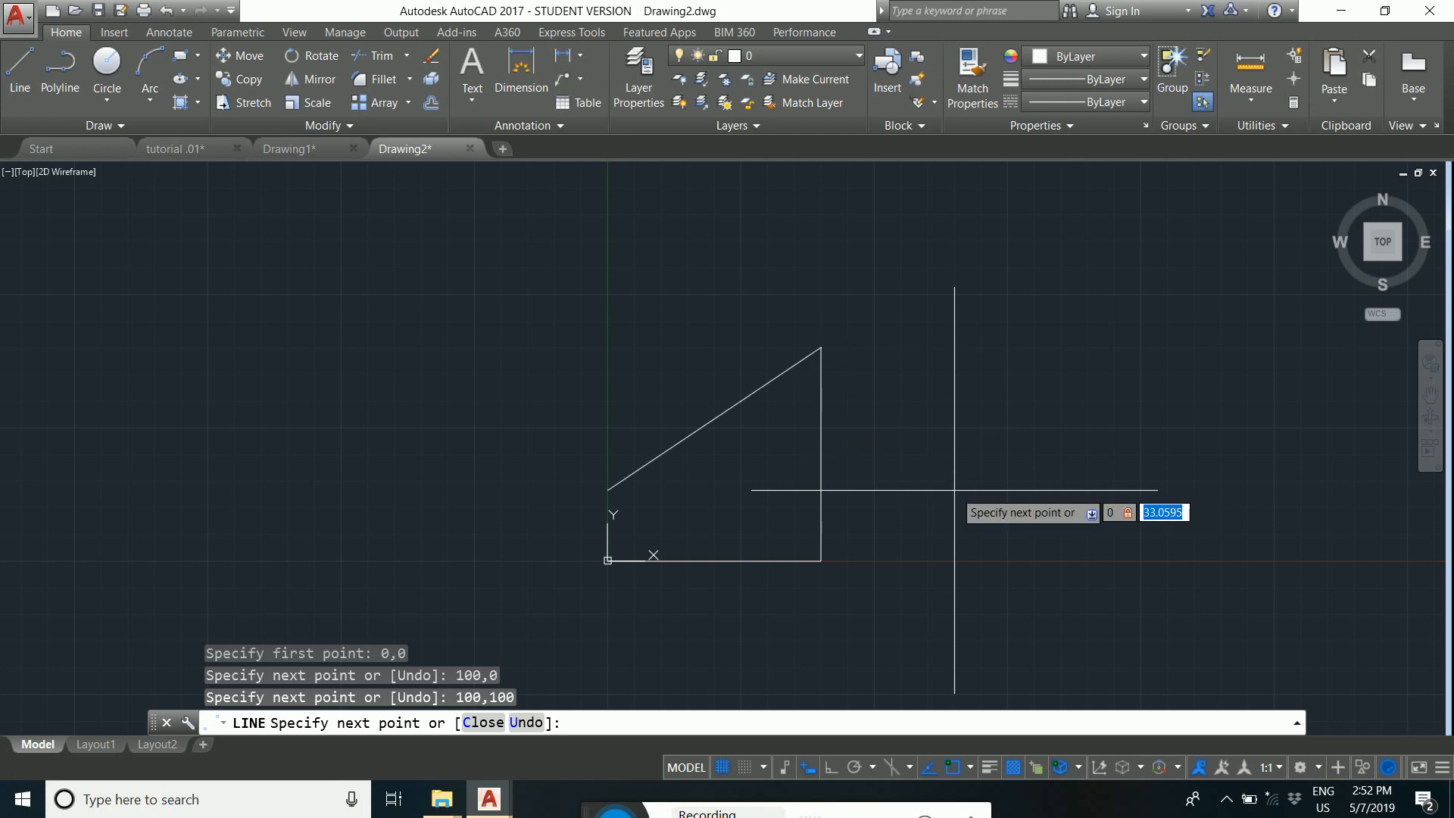
pyautogui.write(',100')
pyautogui.press('Return')
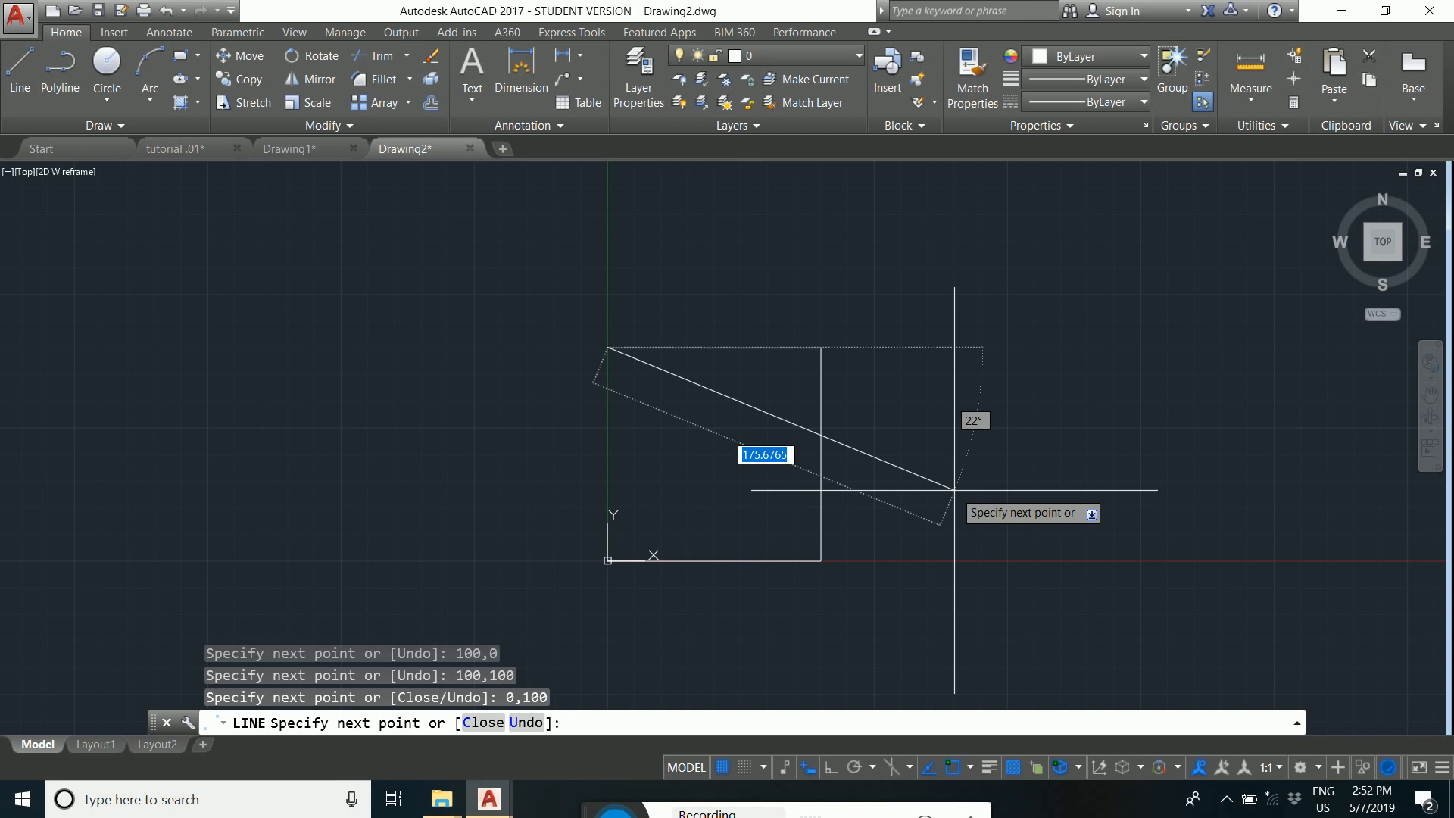
# Close the square by adding its left side back to 0,0 and end the line command.
pyautogui.write('0')
pyautogui.press('Tab')
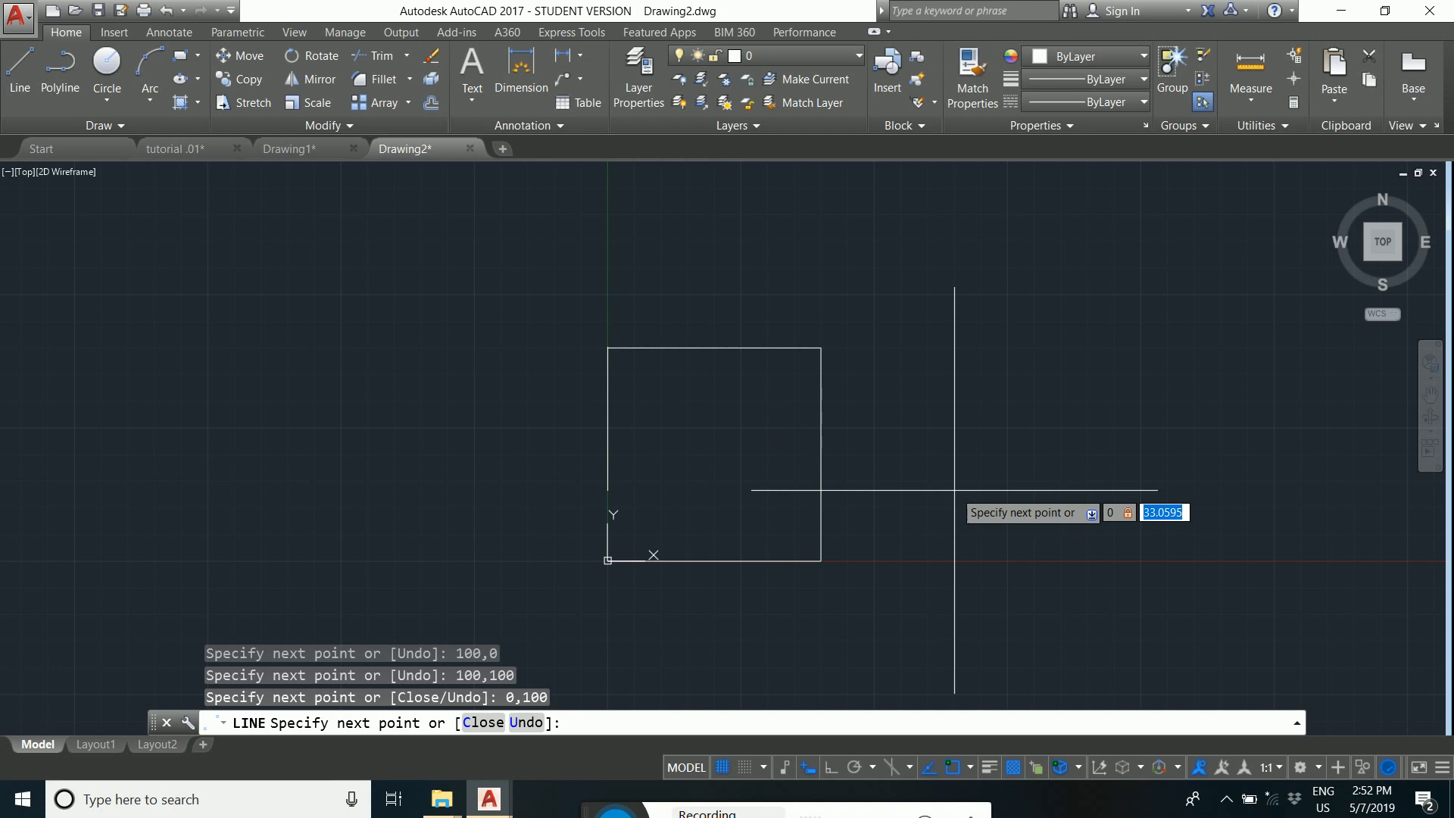
pyautogui.write('0')
pyautogui.press('Return')
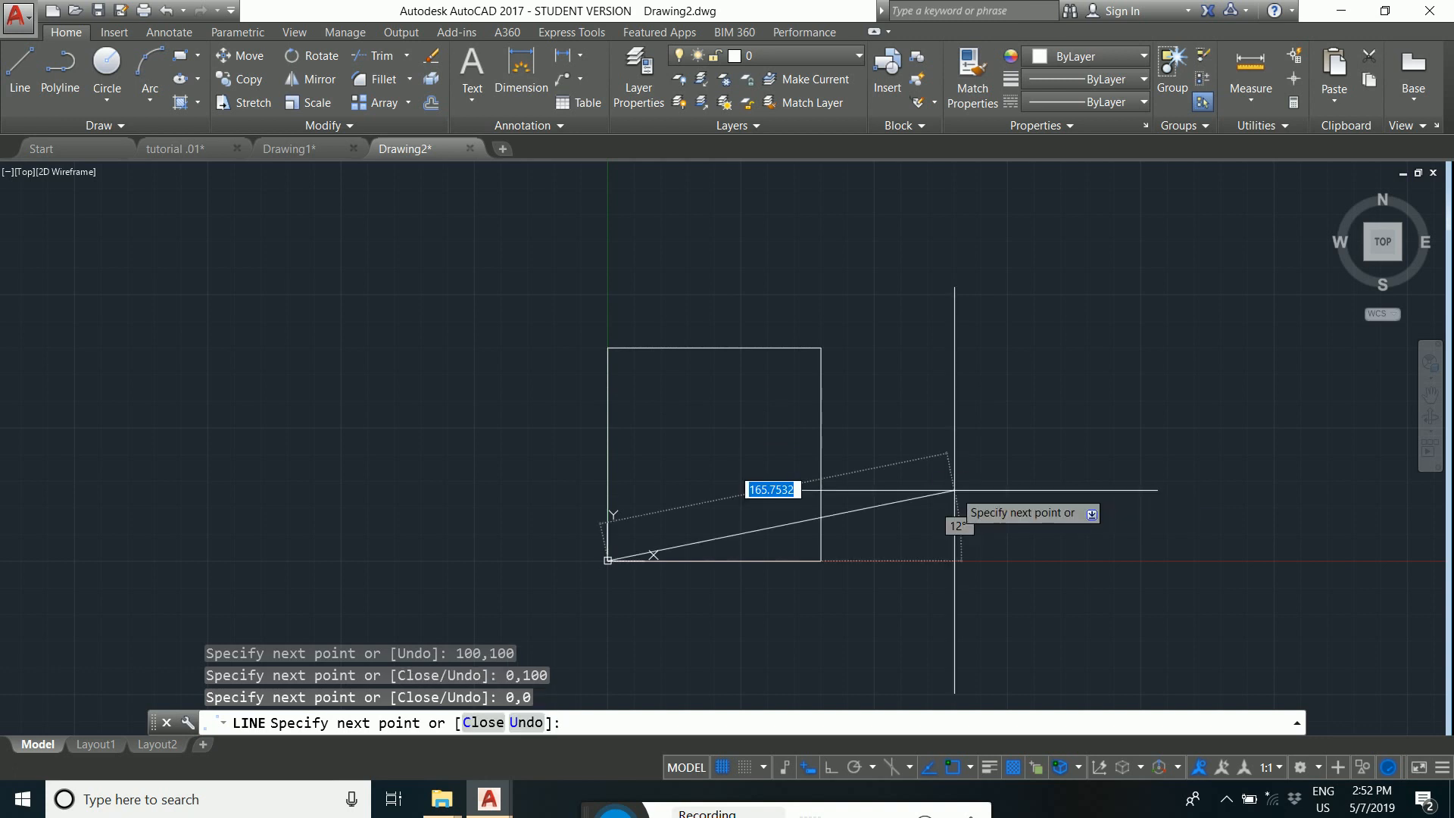
pyautogui.press('Return')
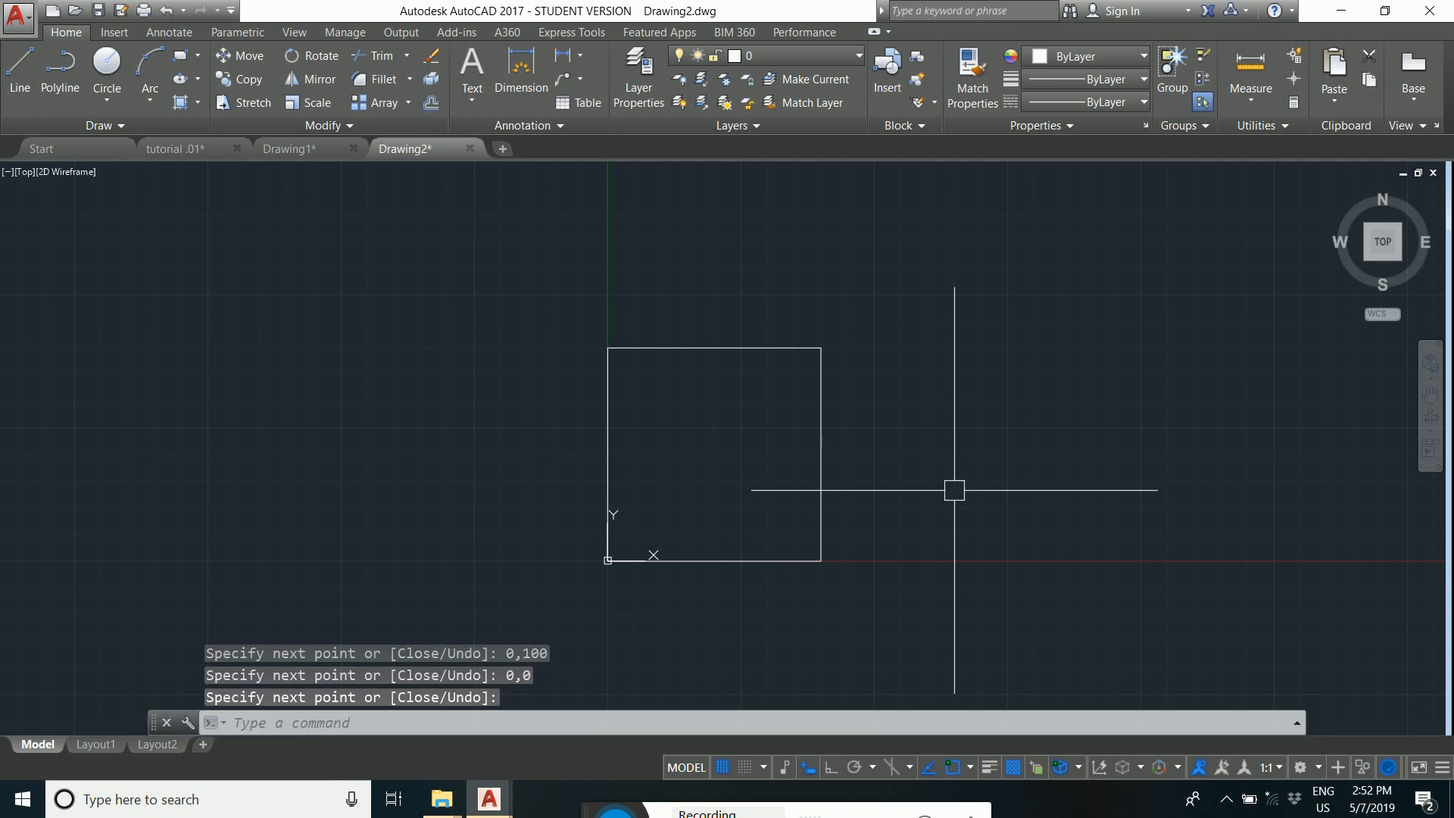
# Check the labelled coordinate method squares in the tutorial .01 drawing and return to Drawing2.
pyautogui.click(193, 145)
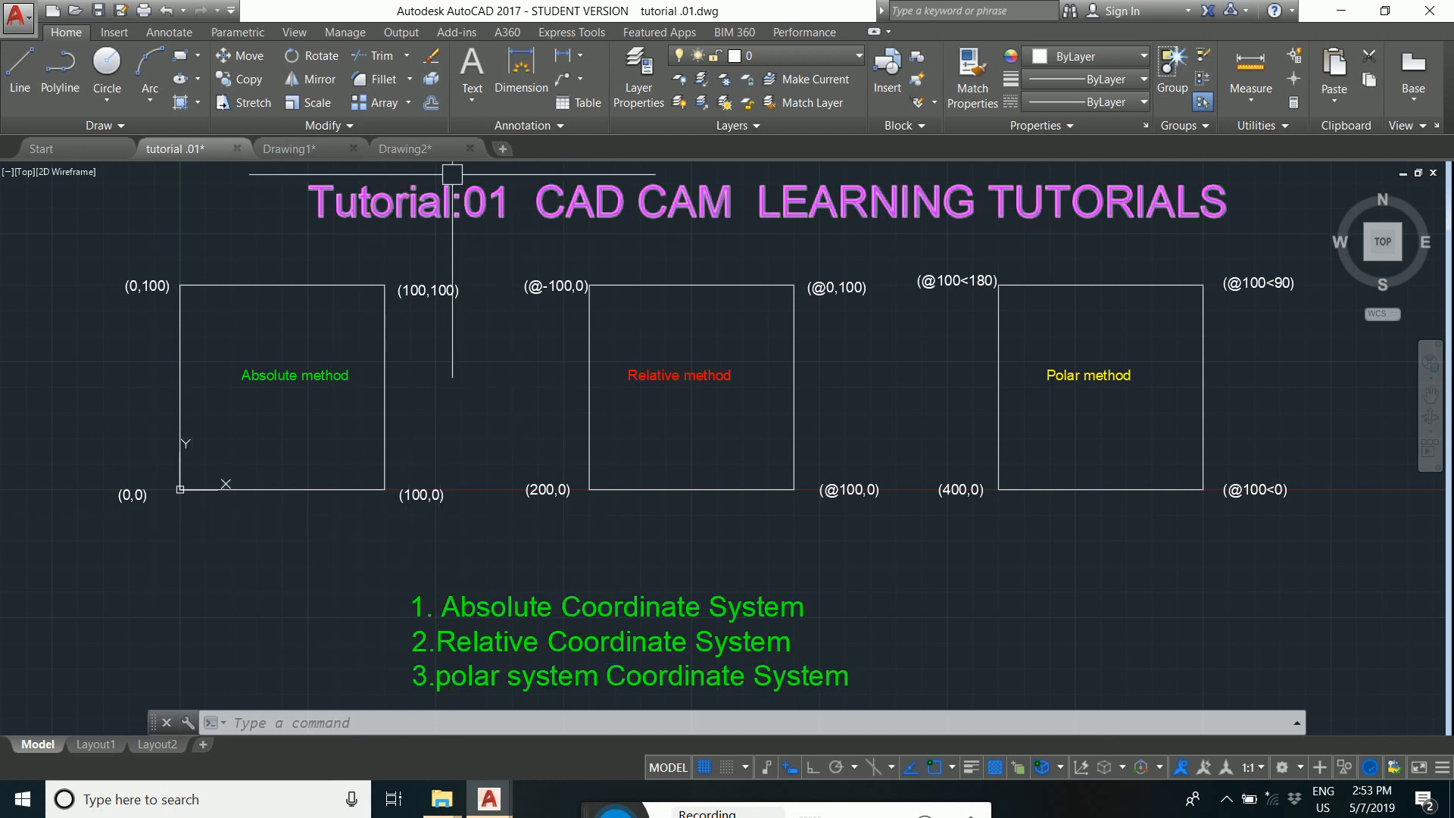
pyautogui.click(415, 152)
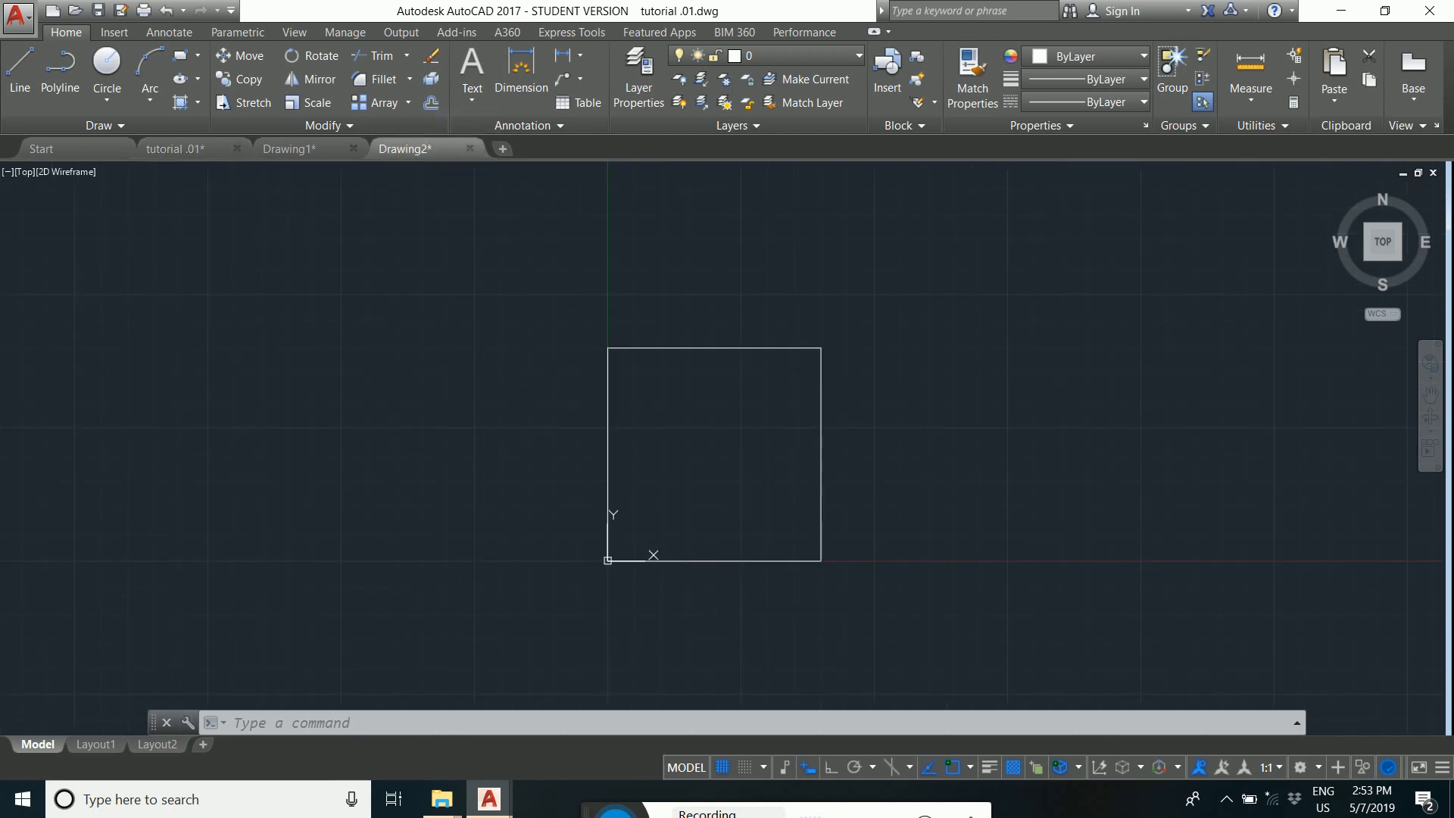
pyautogui.moveTo(879, 571); pyautogui.dragTo(582, 571, button='middle')
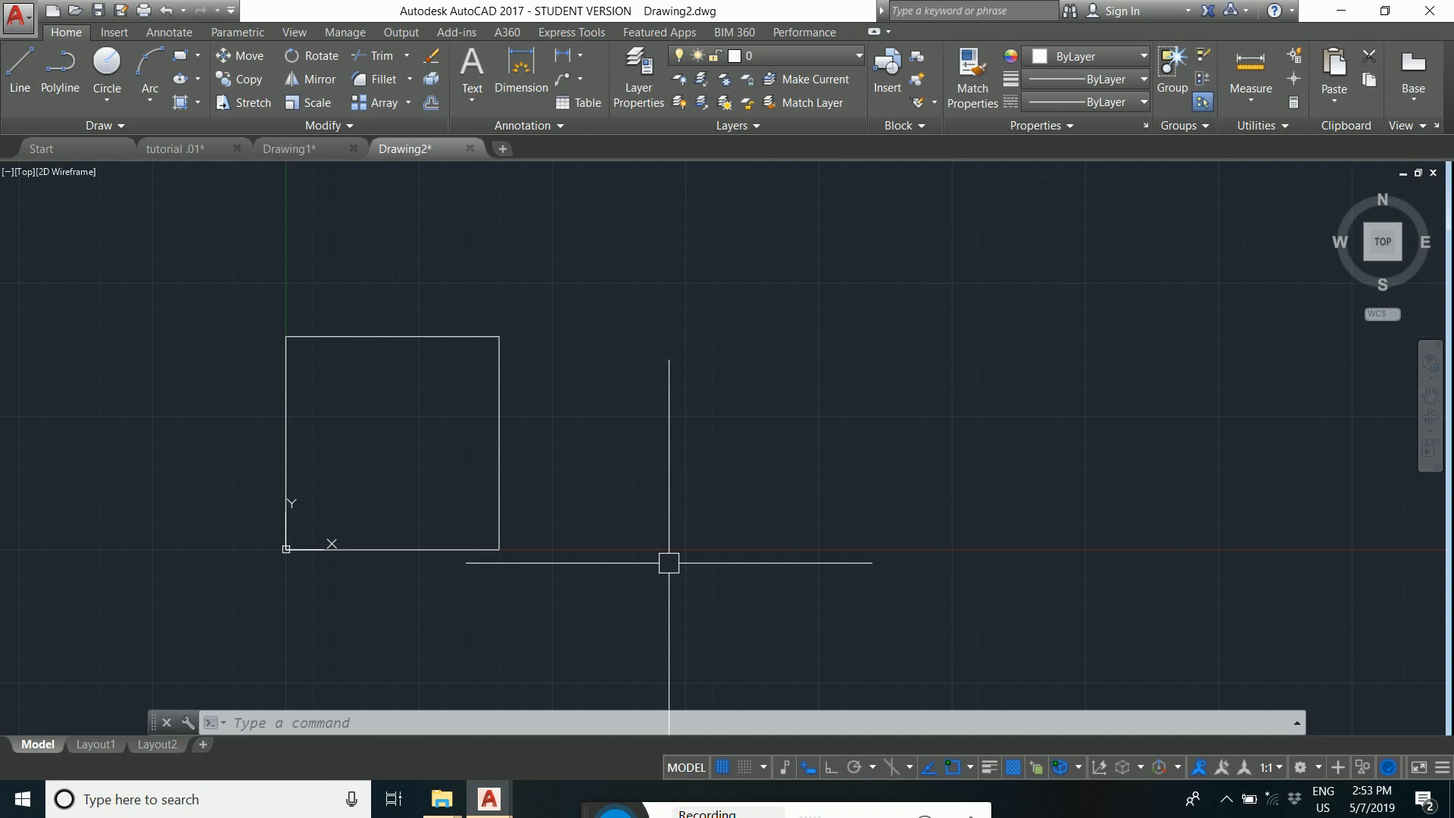
pyautogui.write('l')
pyautogui.press('Return')
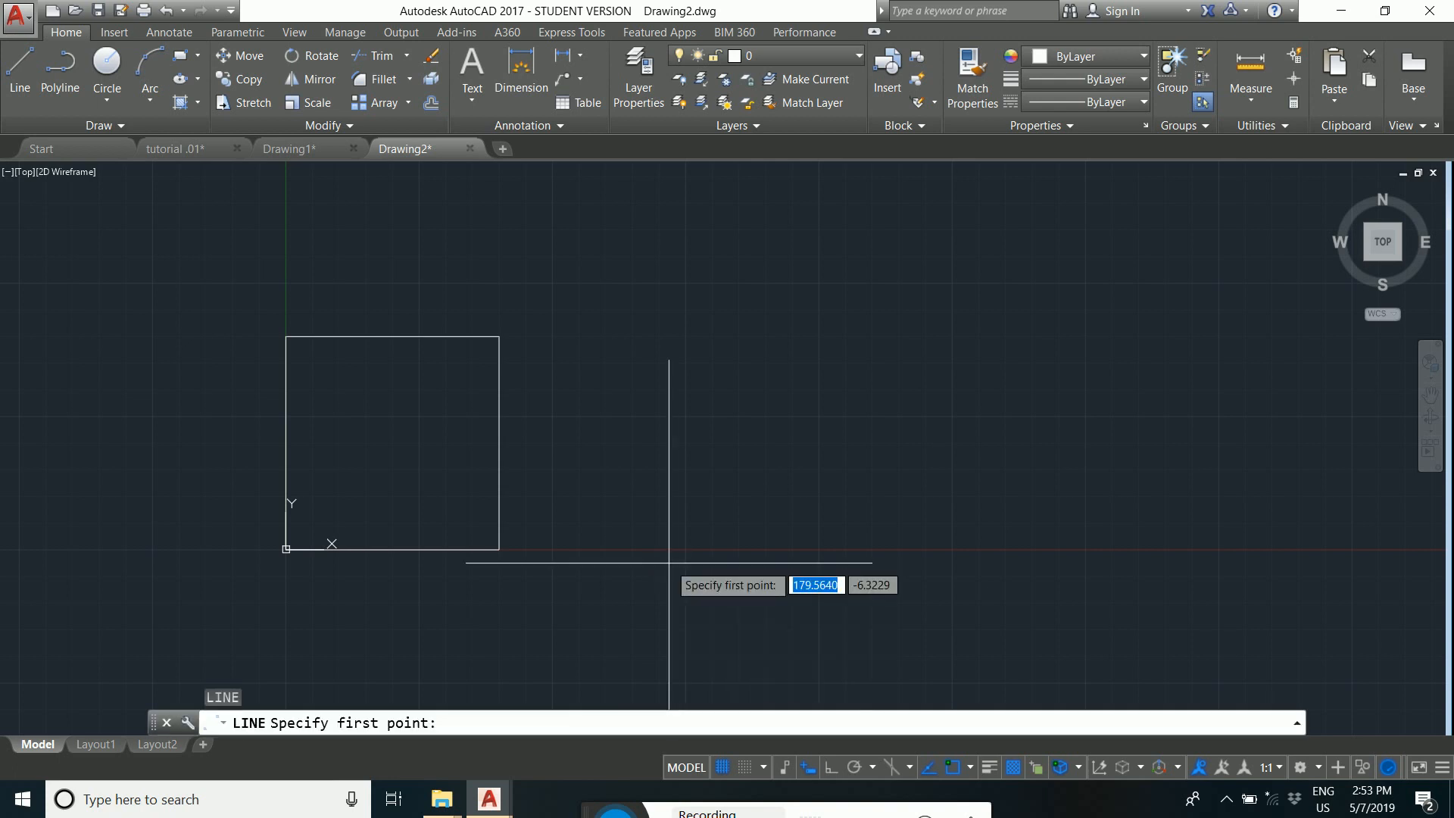
pyautogui.write('200')
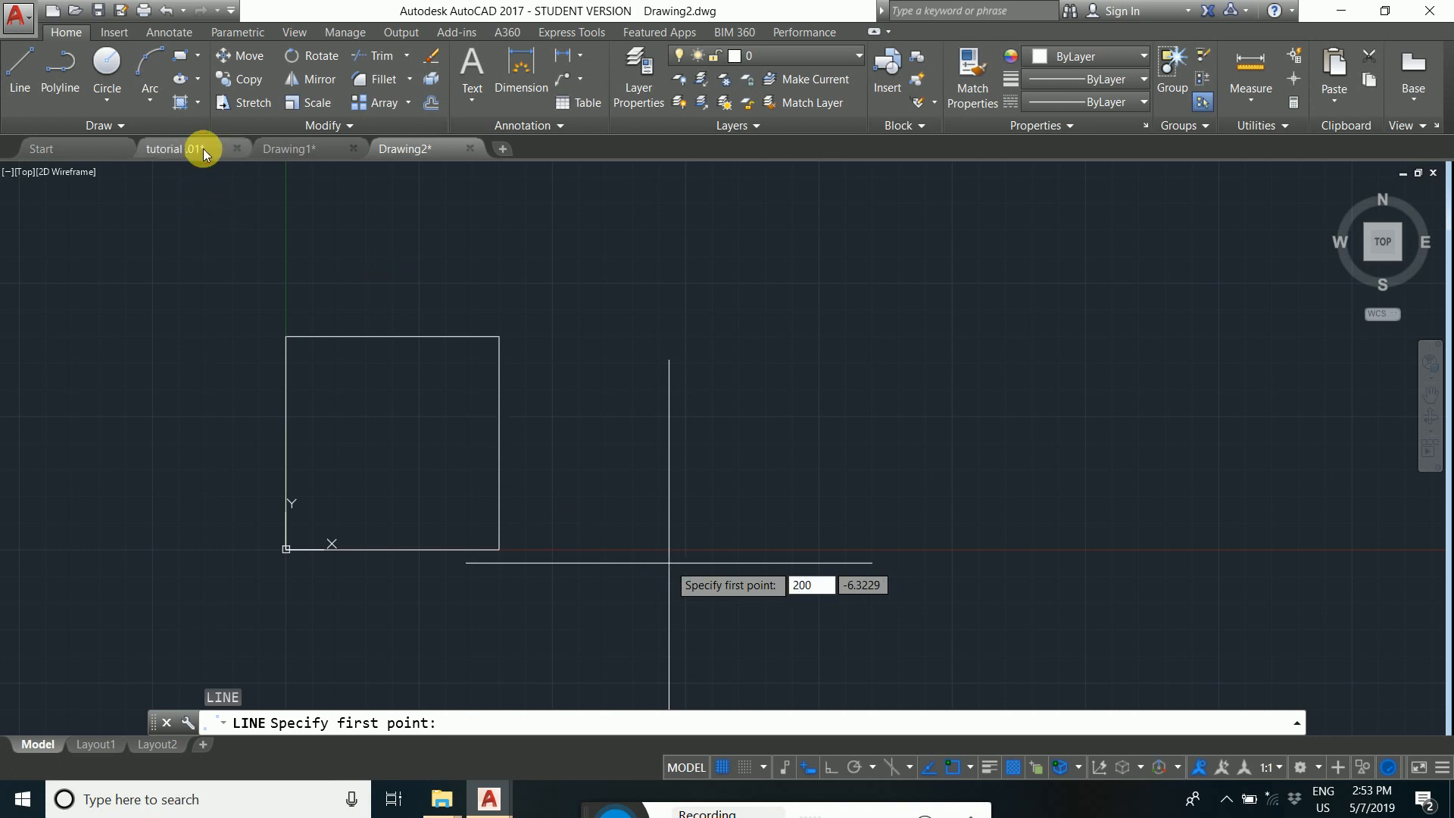
# Check the relative method square's coordinate labels in the tutorial .01 drawing and return to Drawing2.
pyautogui.moveTo(203, 148)
pyautogui.click(91, 253)
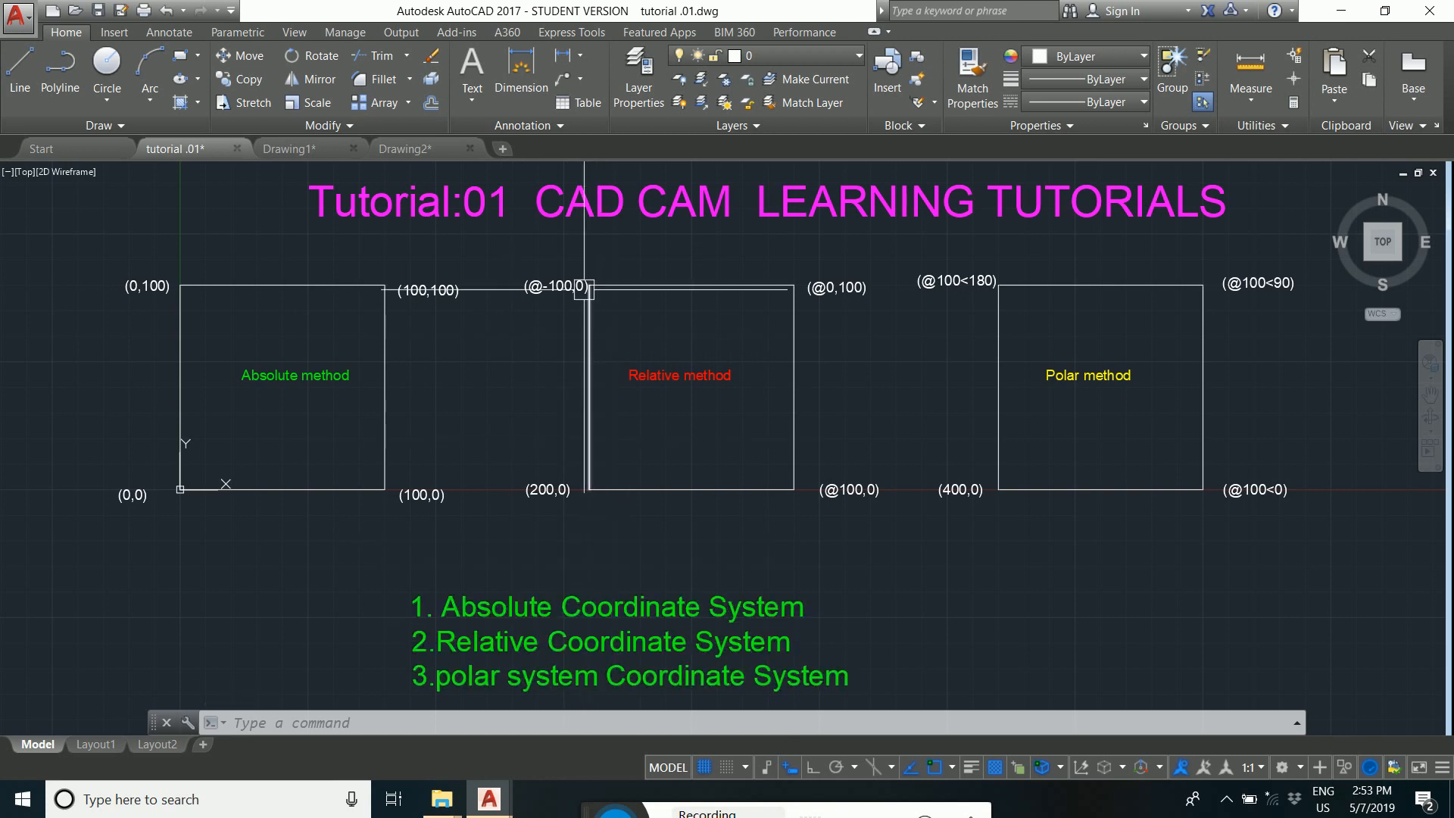
pyautogui.click(435, 149)
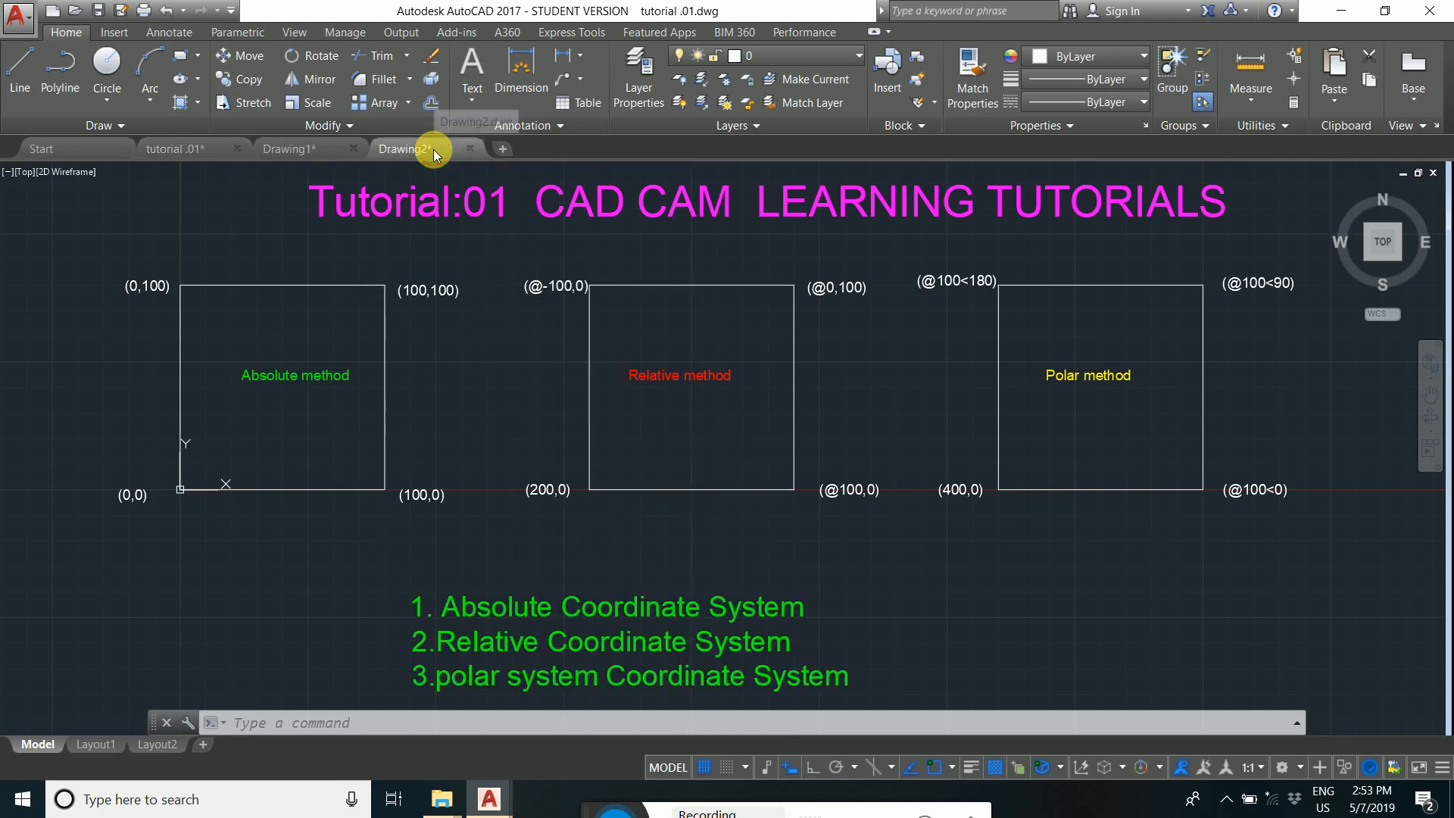
pyautogui.write('l')
pyautogui.press('Return')
pyautogui.press('Escape')
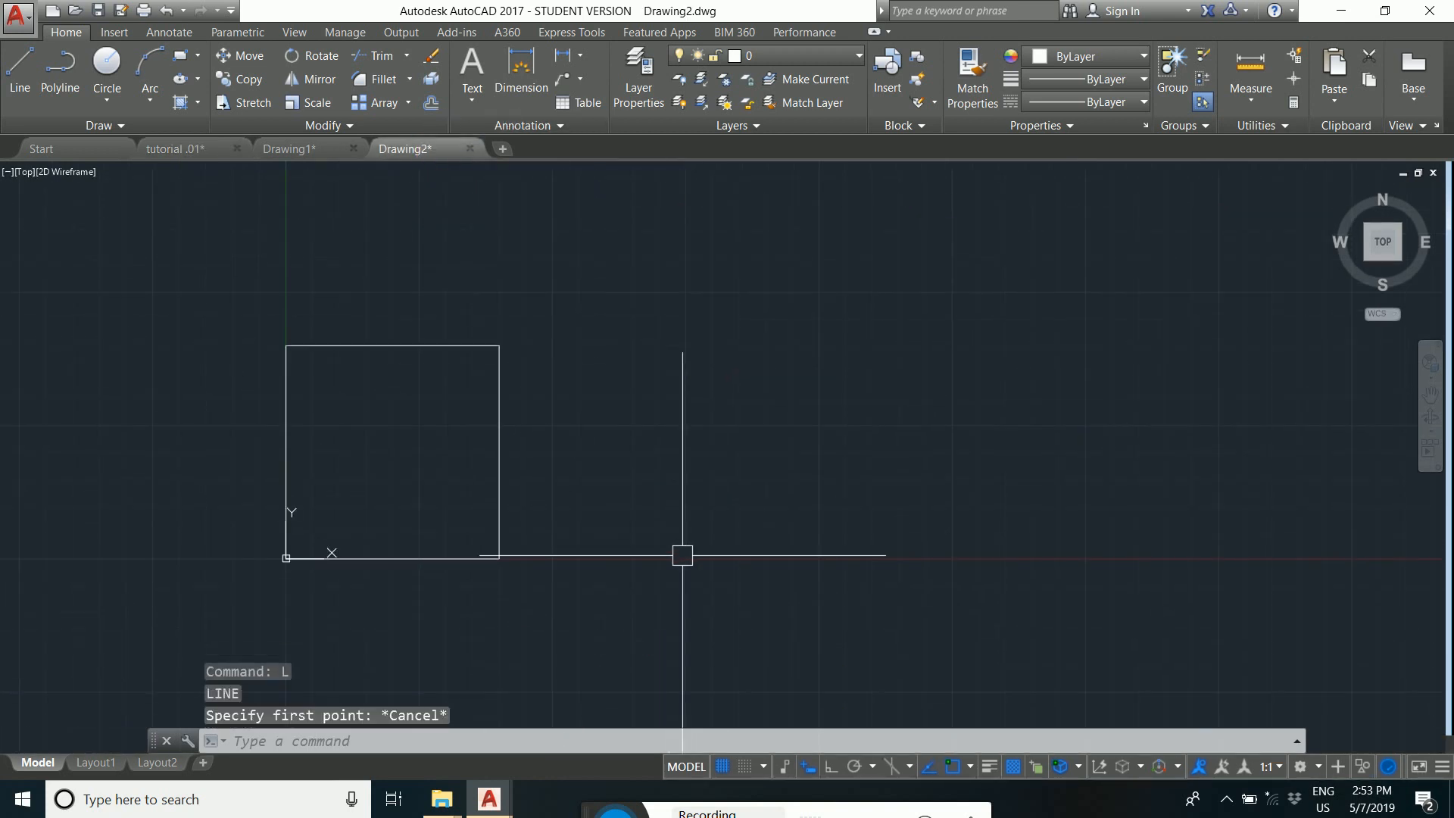
pyautogui.click(445, 745)
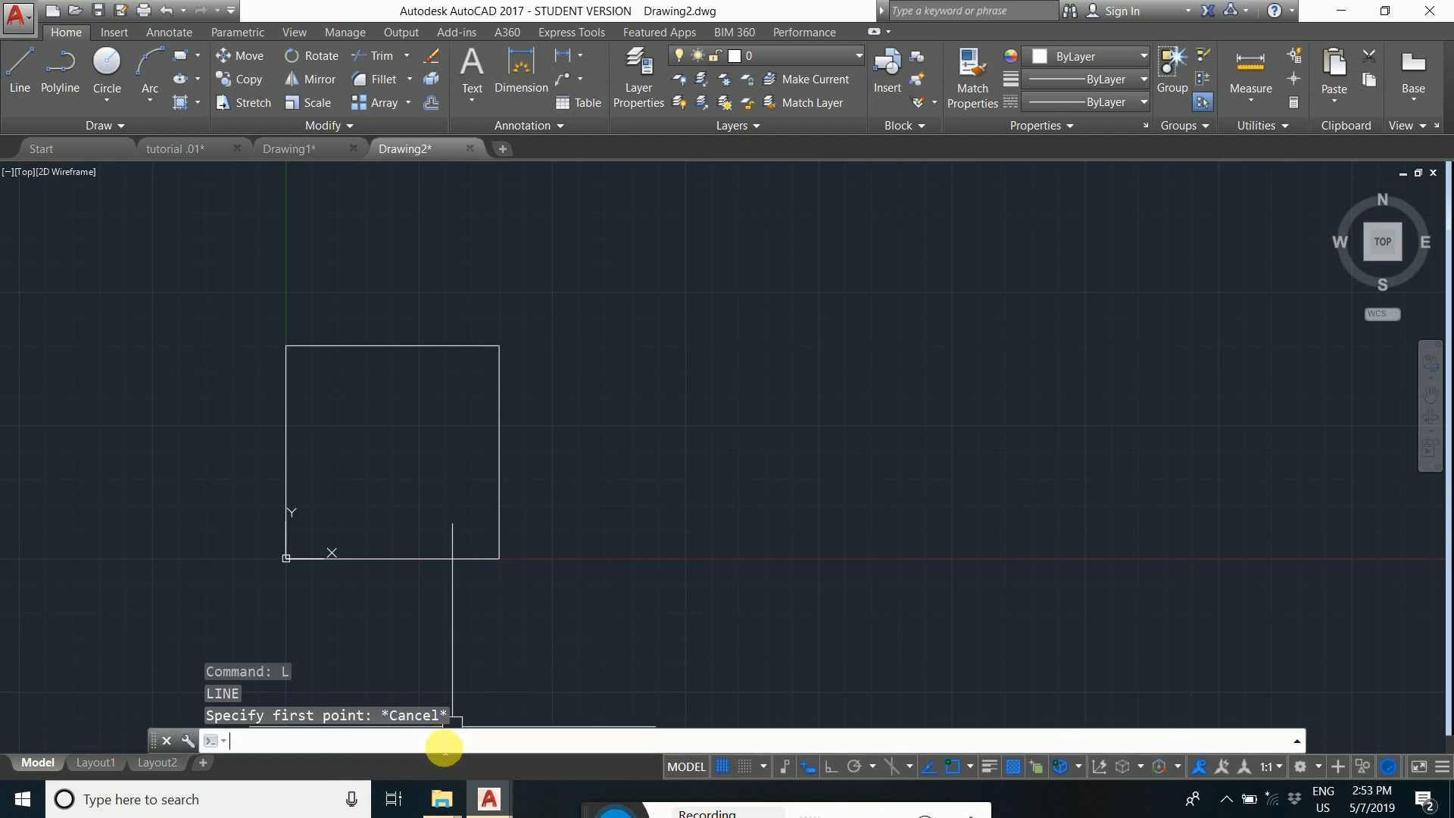
pyautogui.write('l')
pyautogui.press('Return')
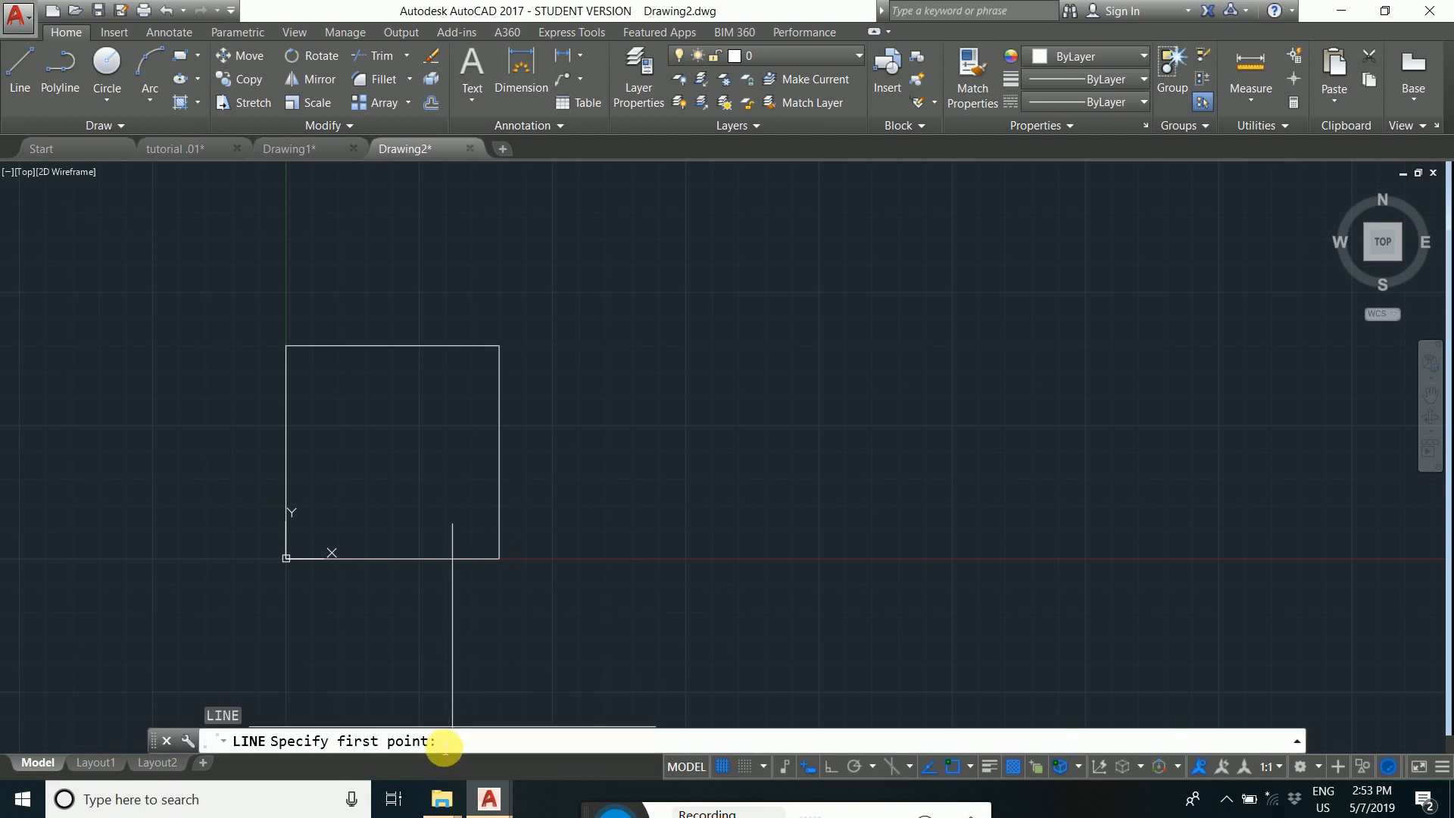
pyautogui.write('200,0')
pyautogui.press('Return')
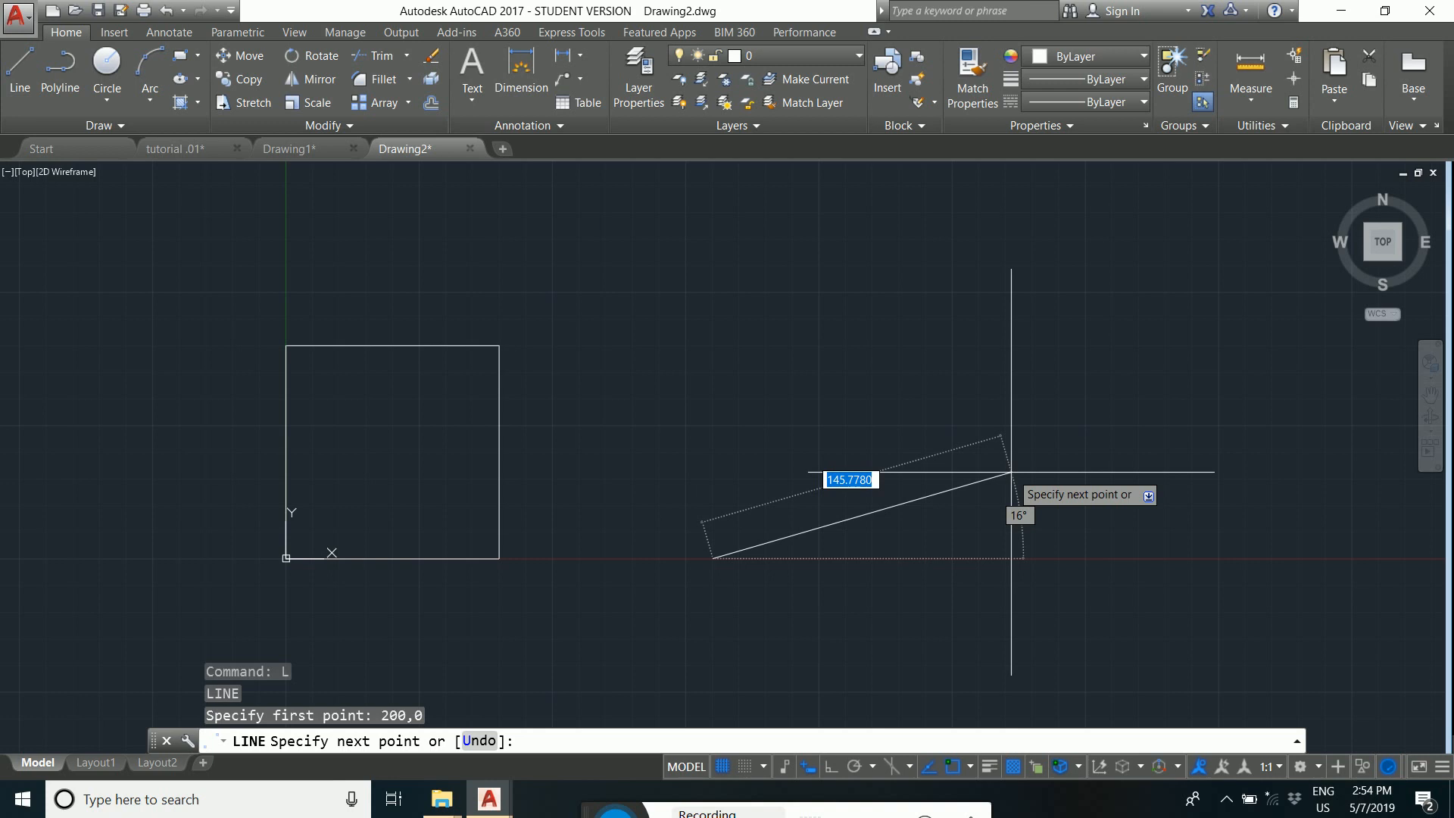
pyautogui.write('@')
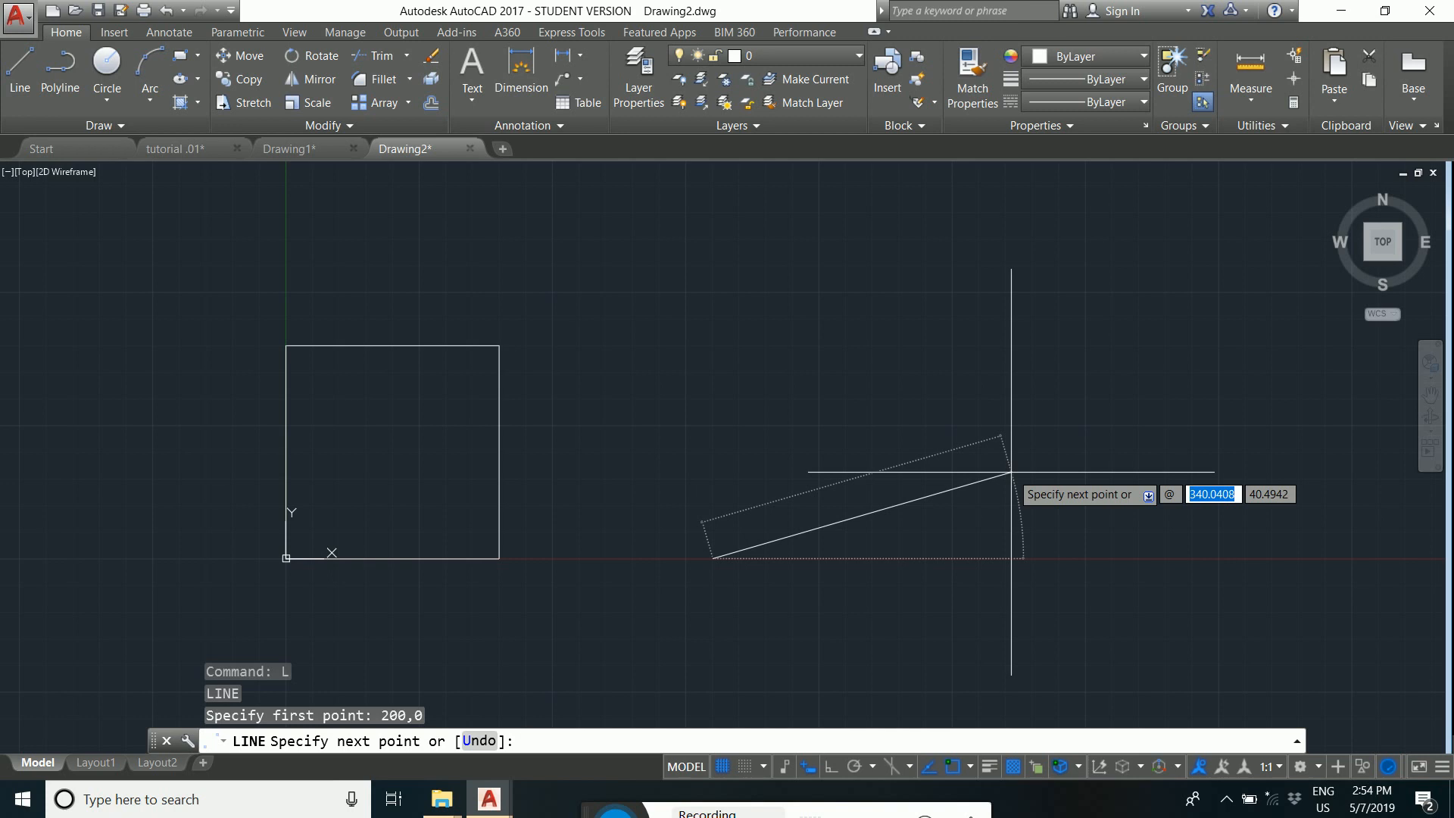
pyautogui.write('100')
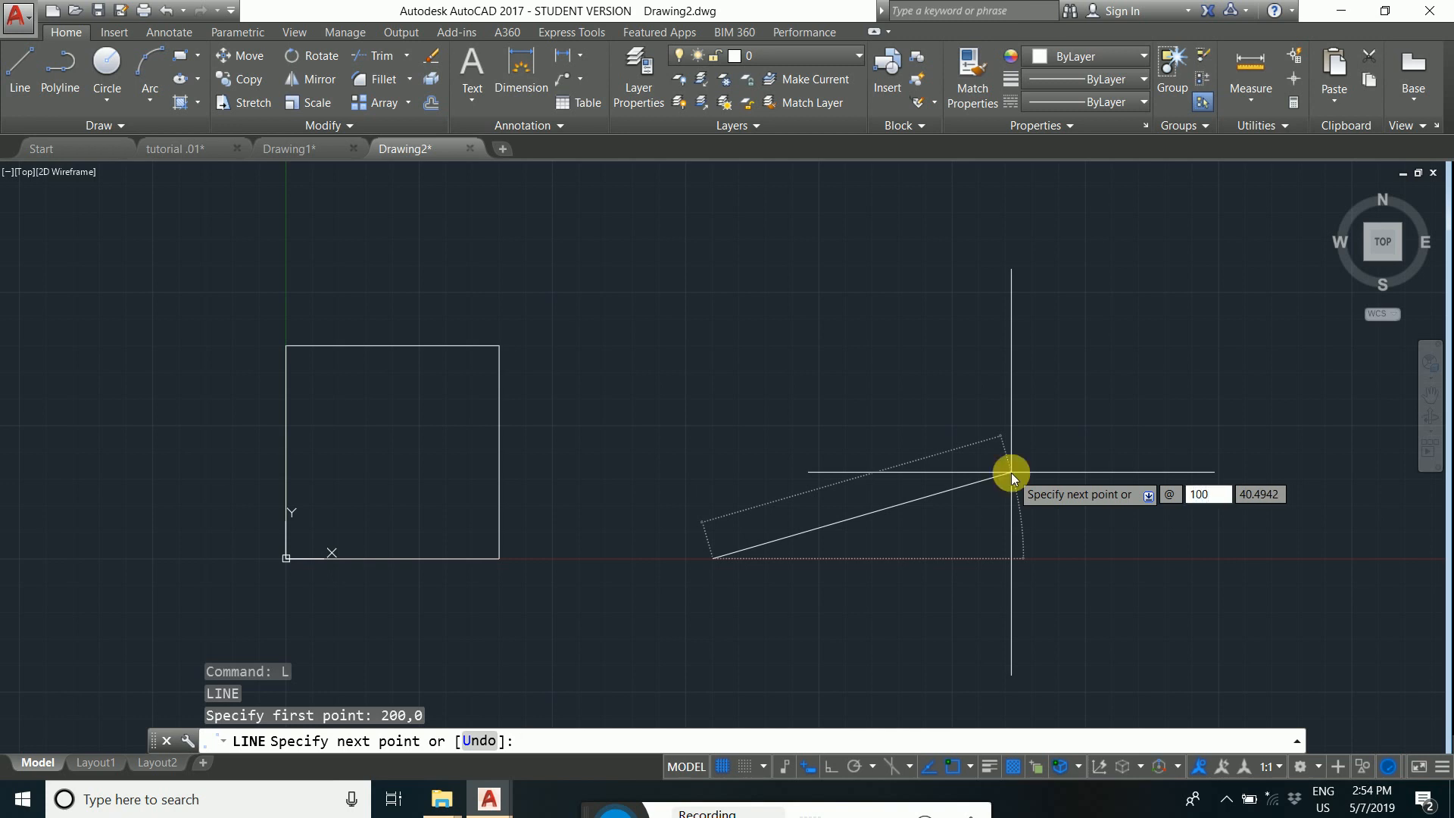
pyautogui.press('Tab')
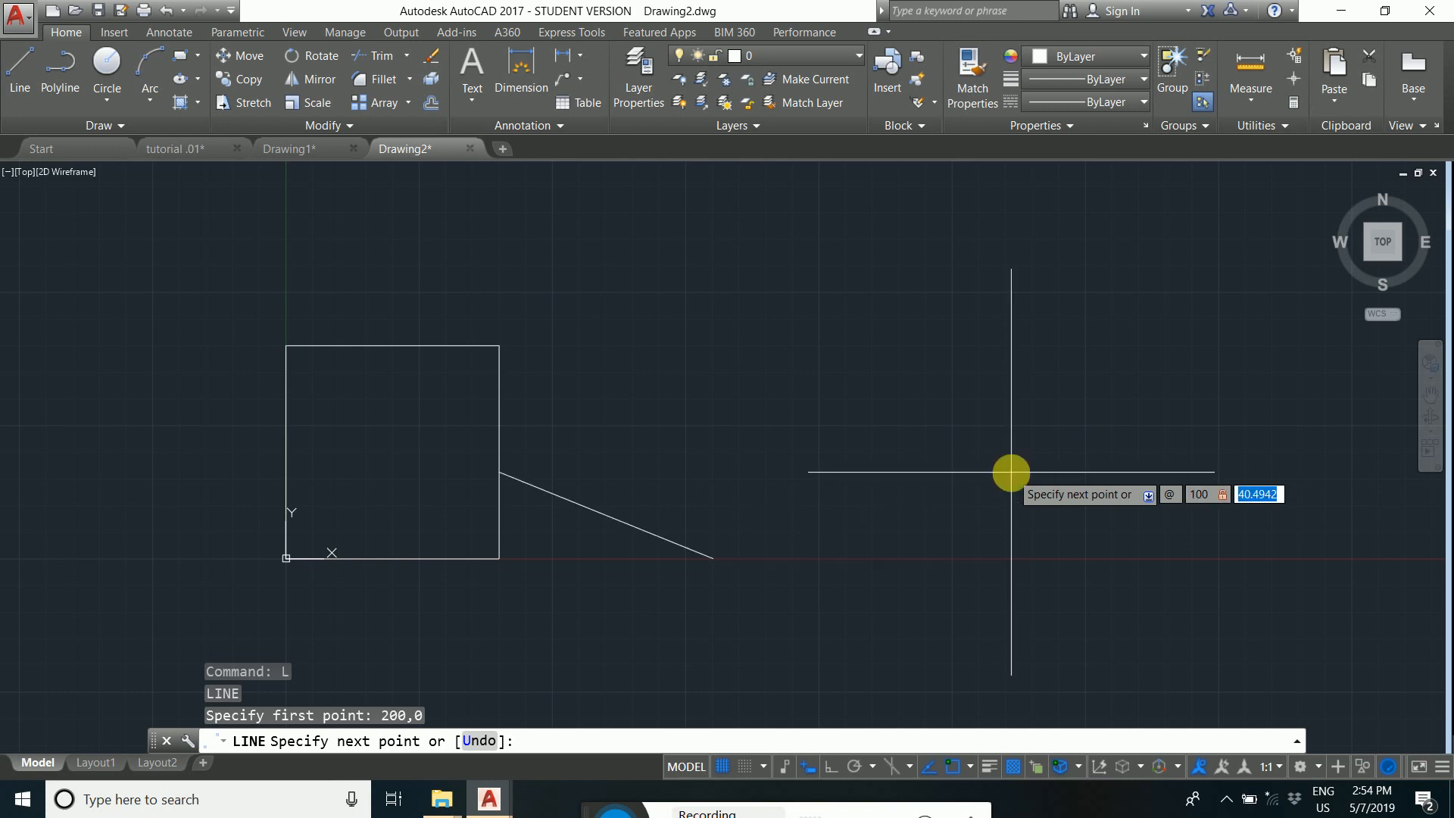
pyautogui.write('0')
pyautogui.press('Return')
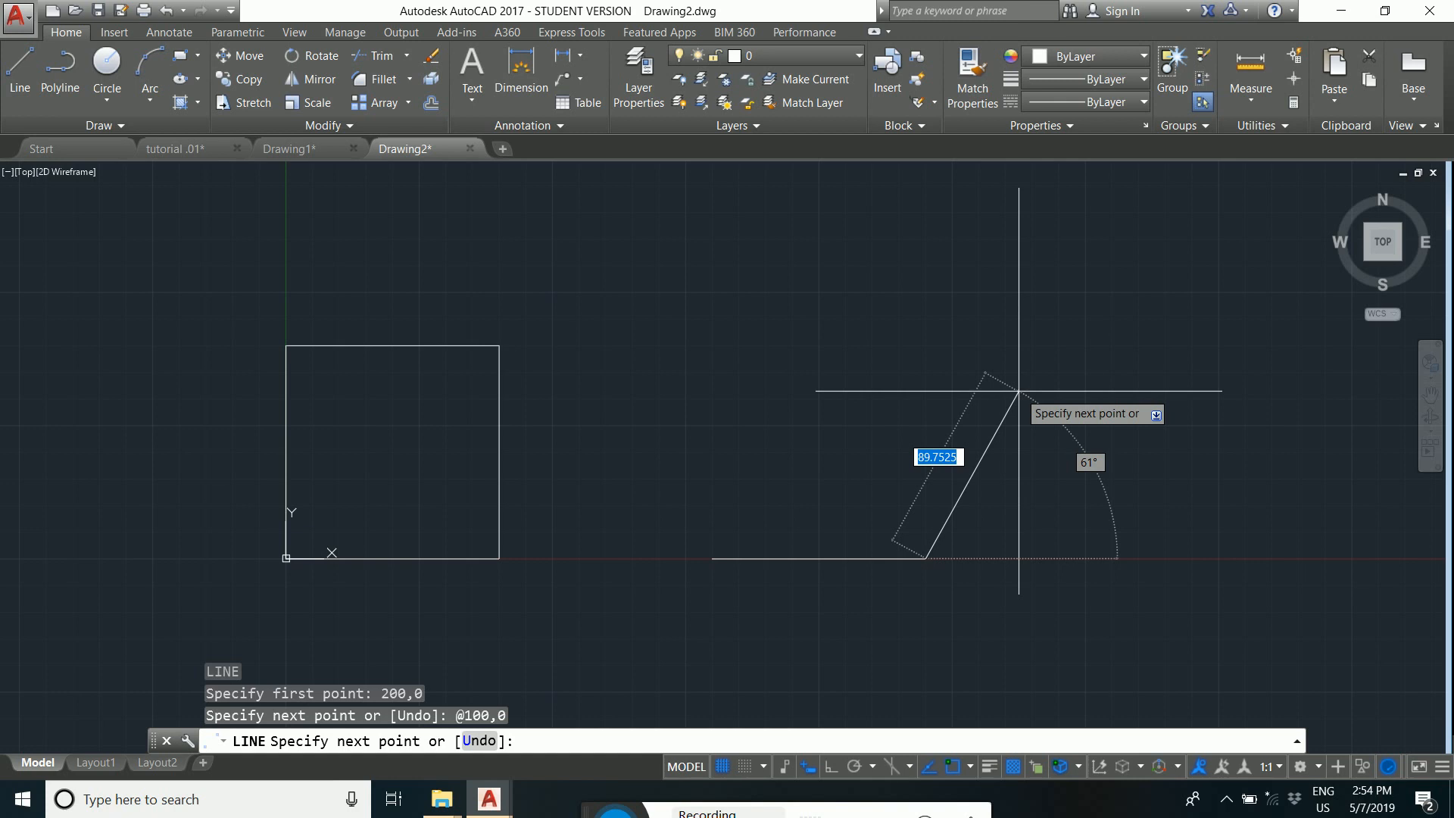
# Continue the line with the relative point @0,100 for the second square's right side.
pyautogui.write('@1')
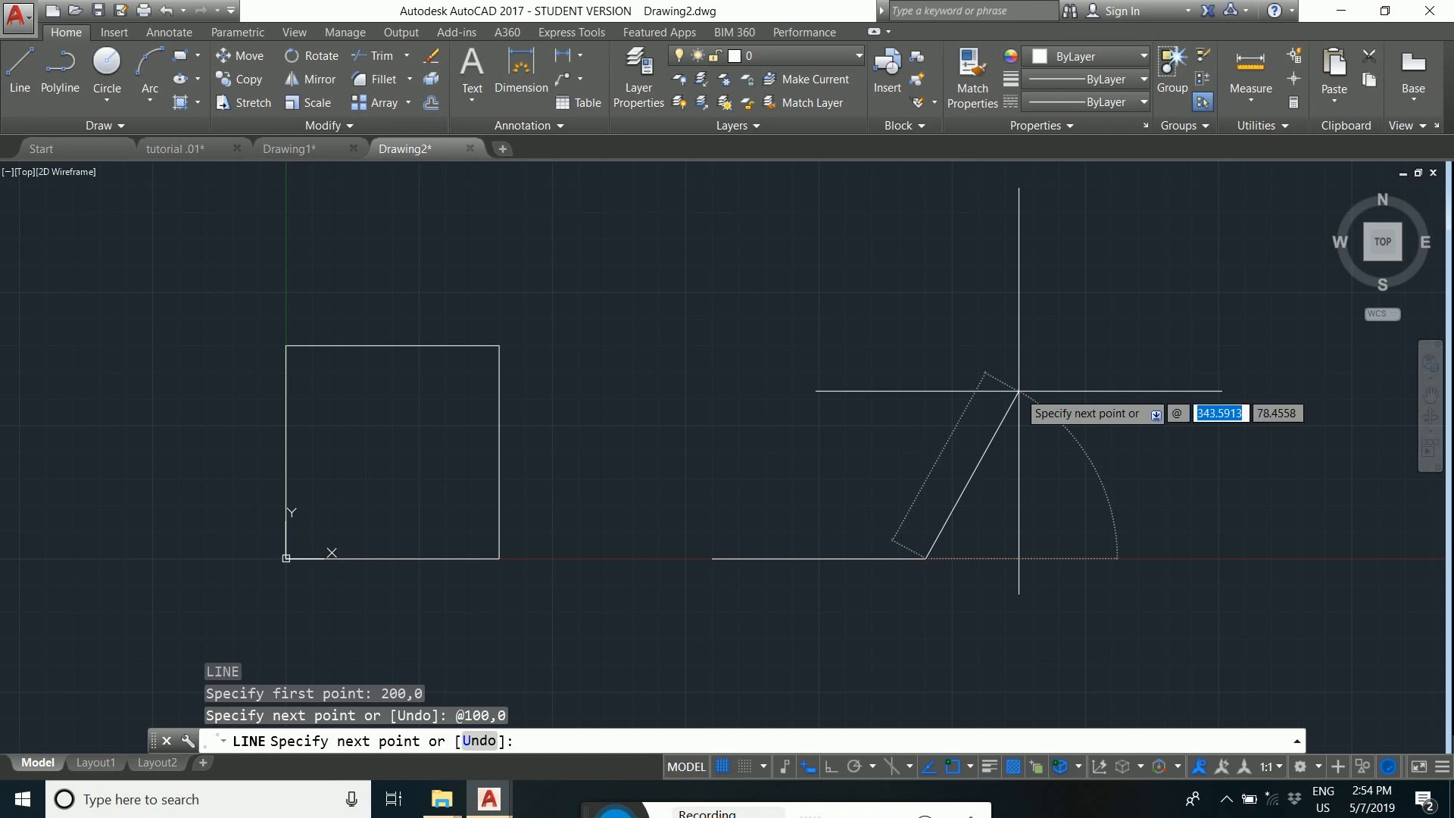
pyautogui.write('0')
pyautogui.press('Tab')
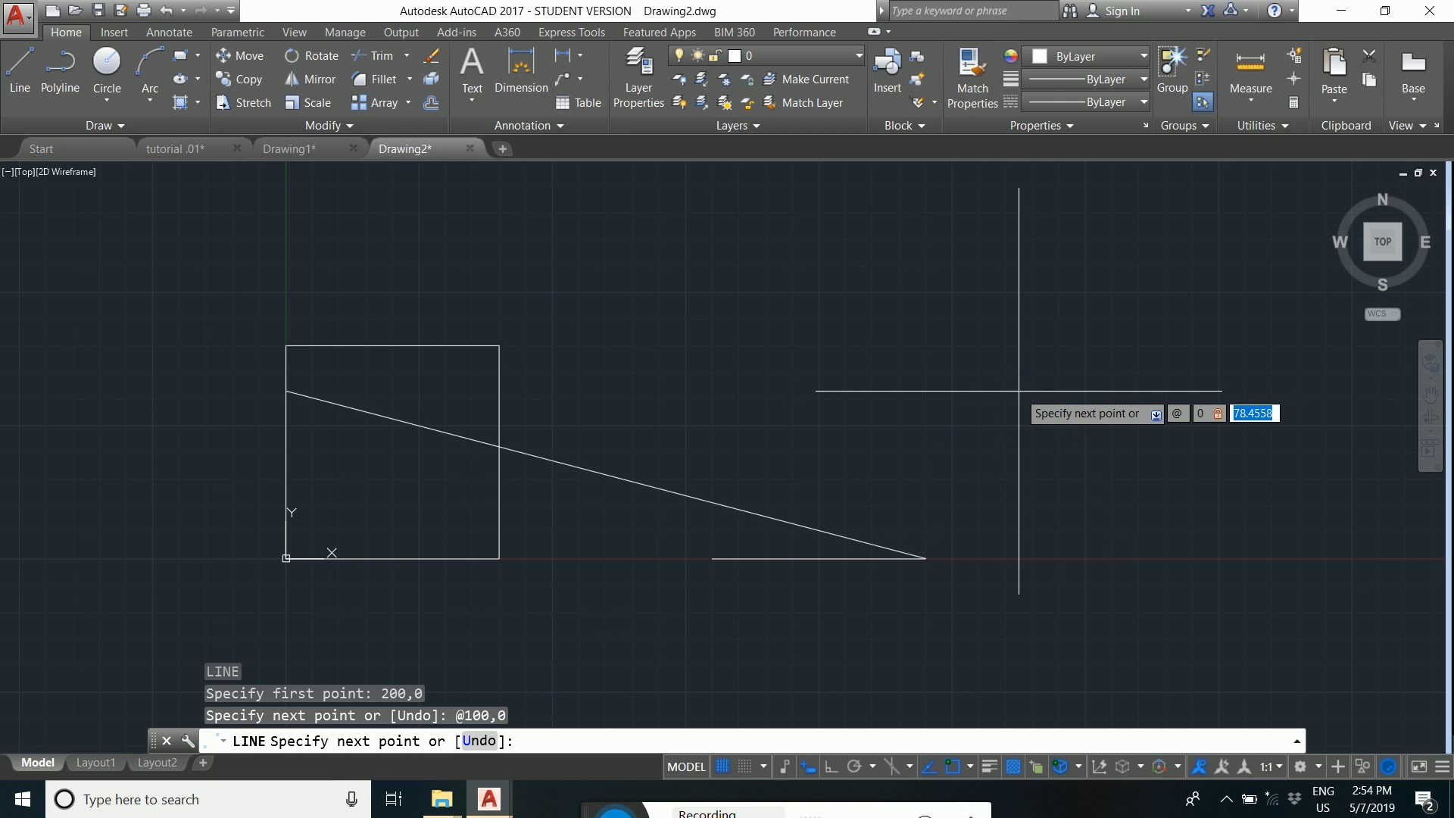
pyautogui.write('100')
pyautogui.press('Return')
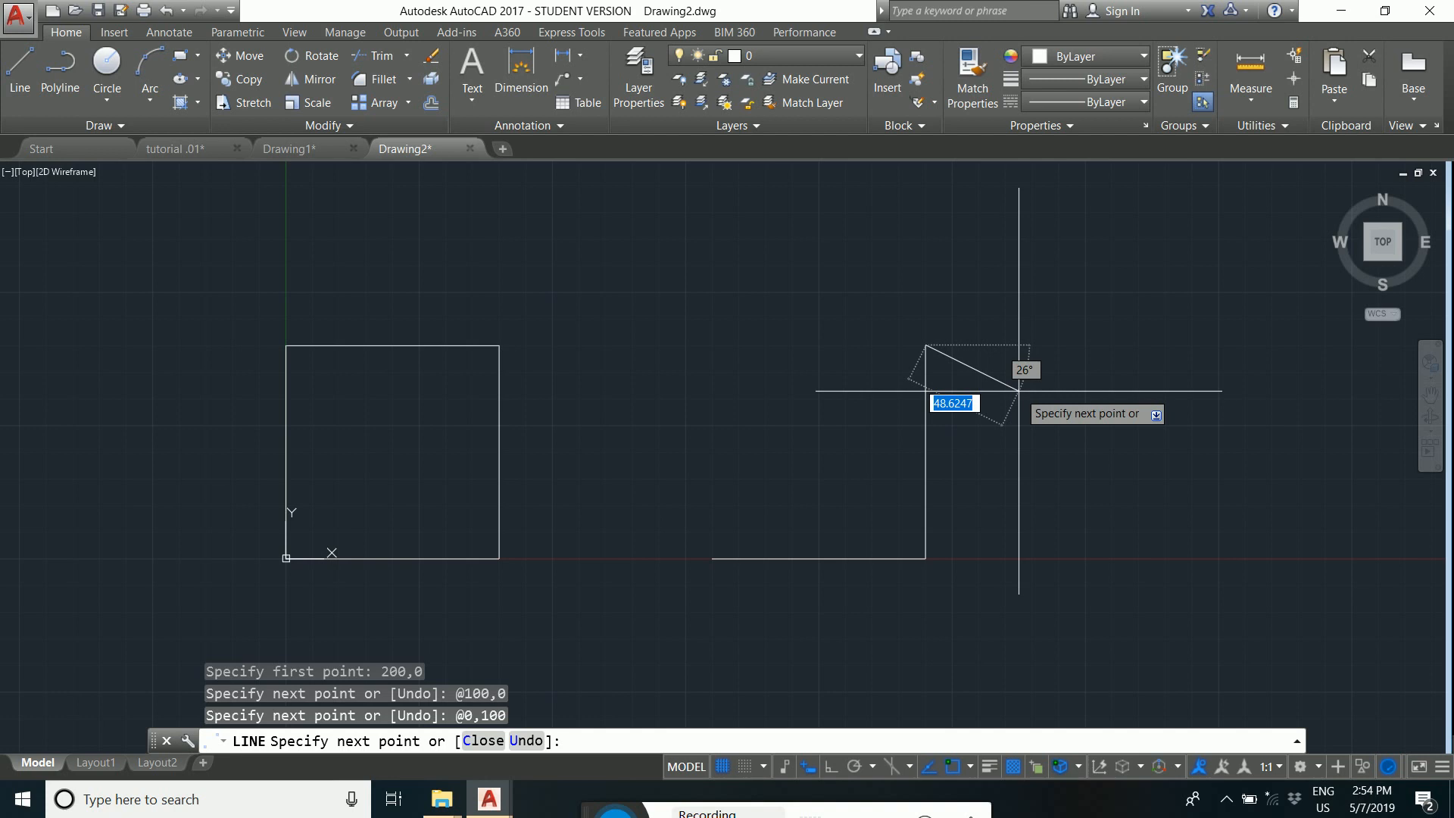
# Try another segment to the relative point @0,100 and undo it within the line command.
pyautogui.write('@')
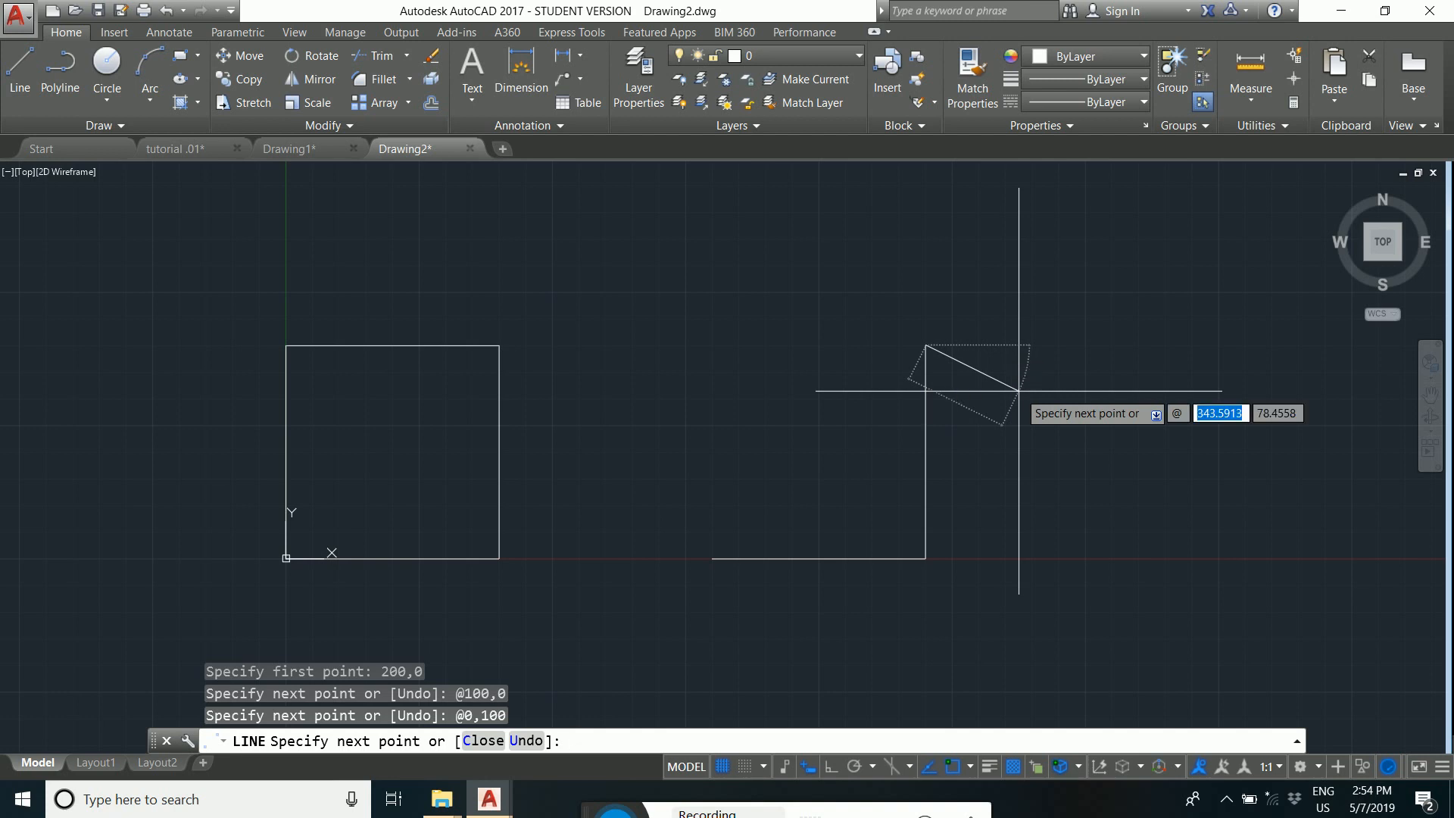
pyautogui.write('0')
pyautogui.press('Tab')
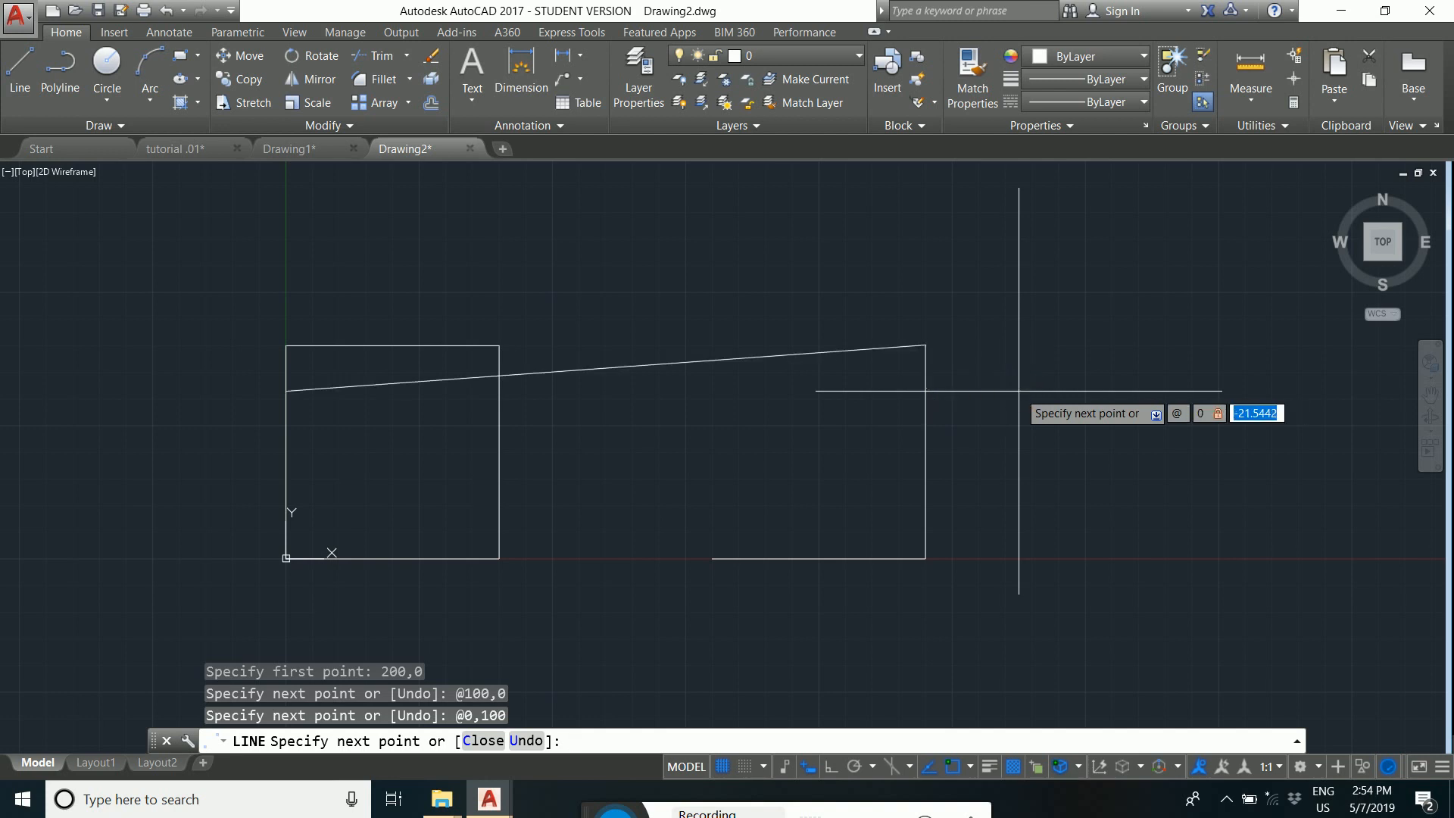
pyautogui.write('100')
pyautogui.press('Return')
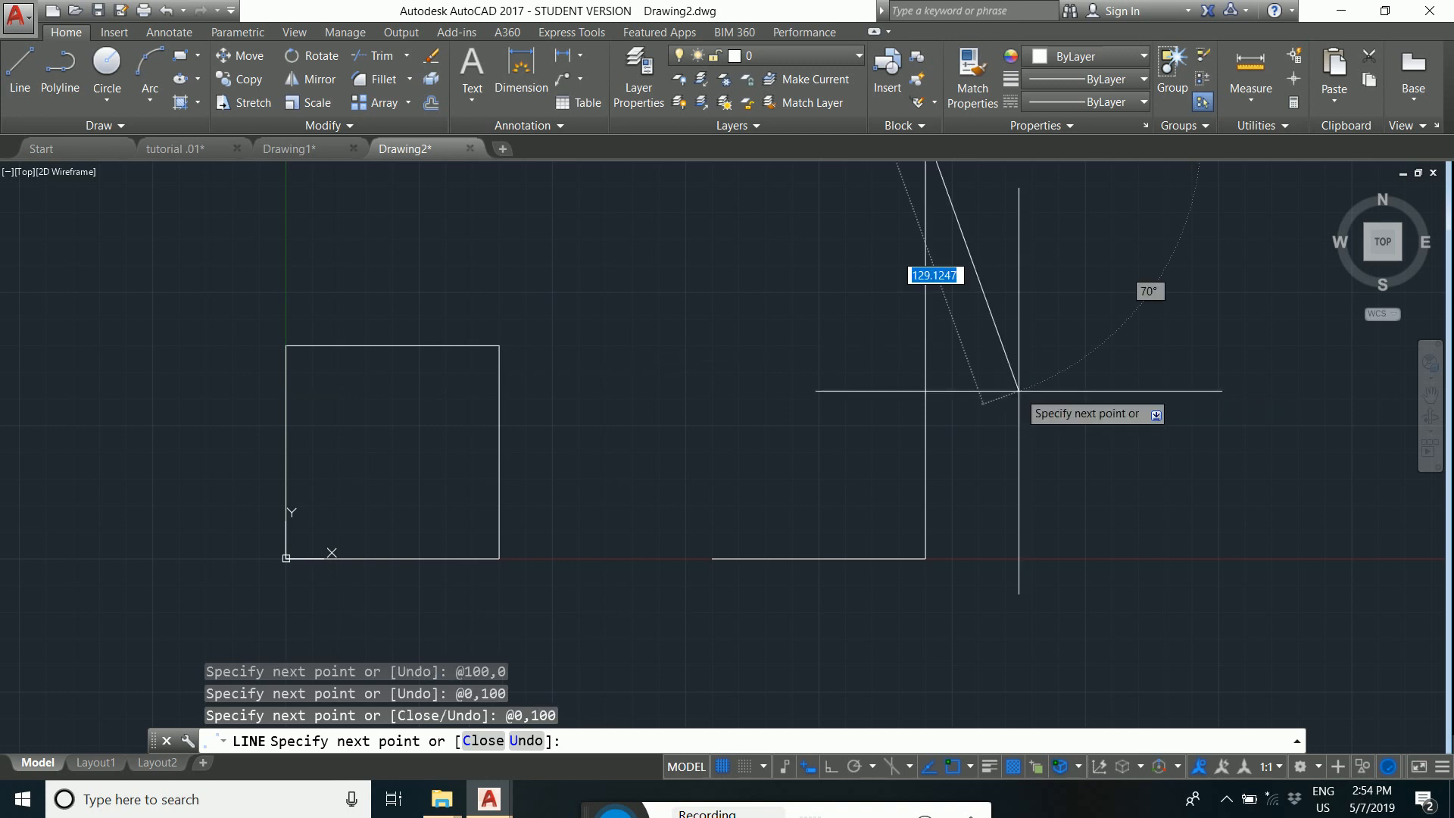
pyautogui.hotkey('ctrl', 'z')
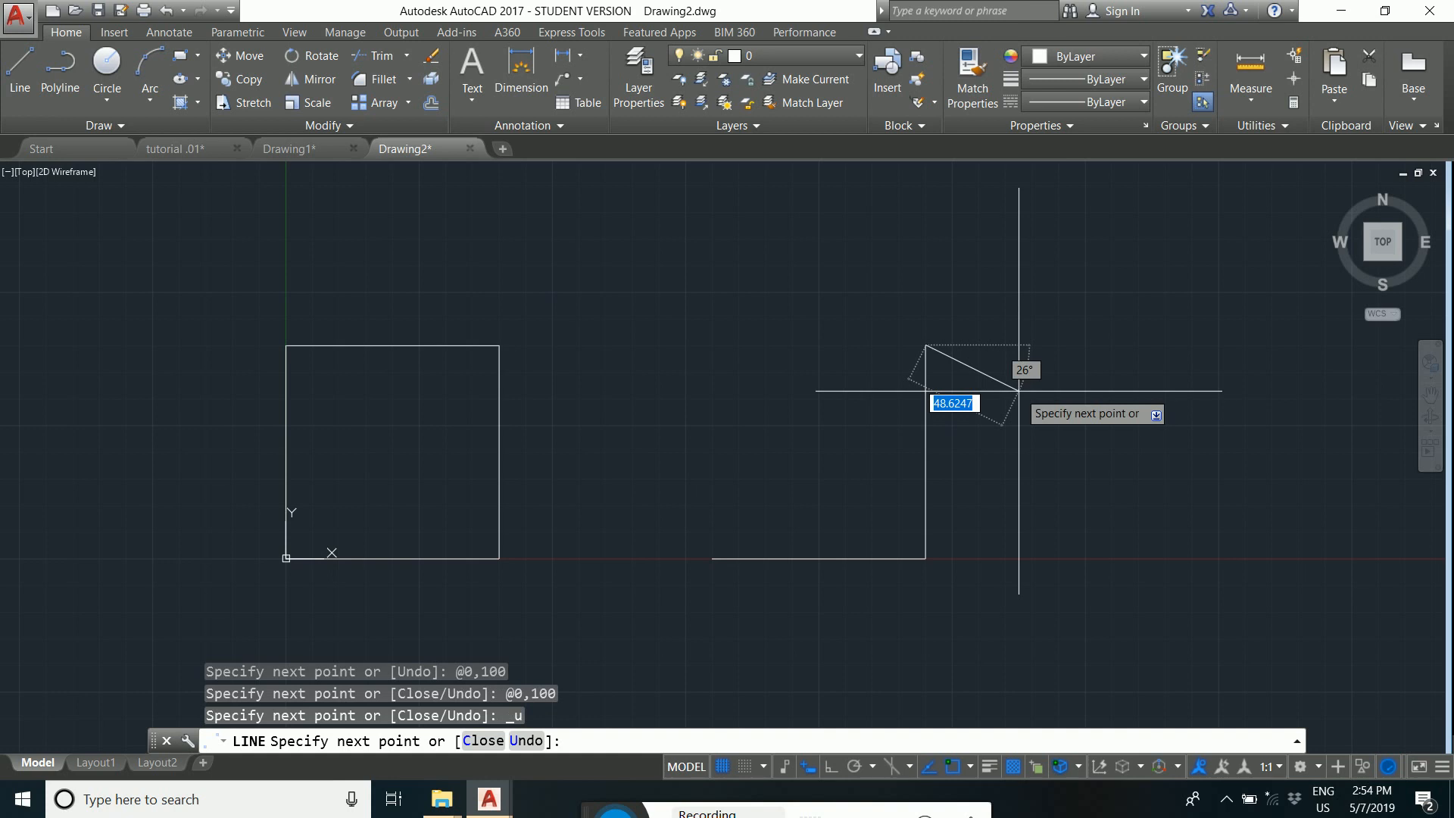
# Continue the line with the relative point @-100,0 for the second square's top side.
pyautogui.write('@')
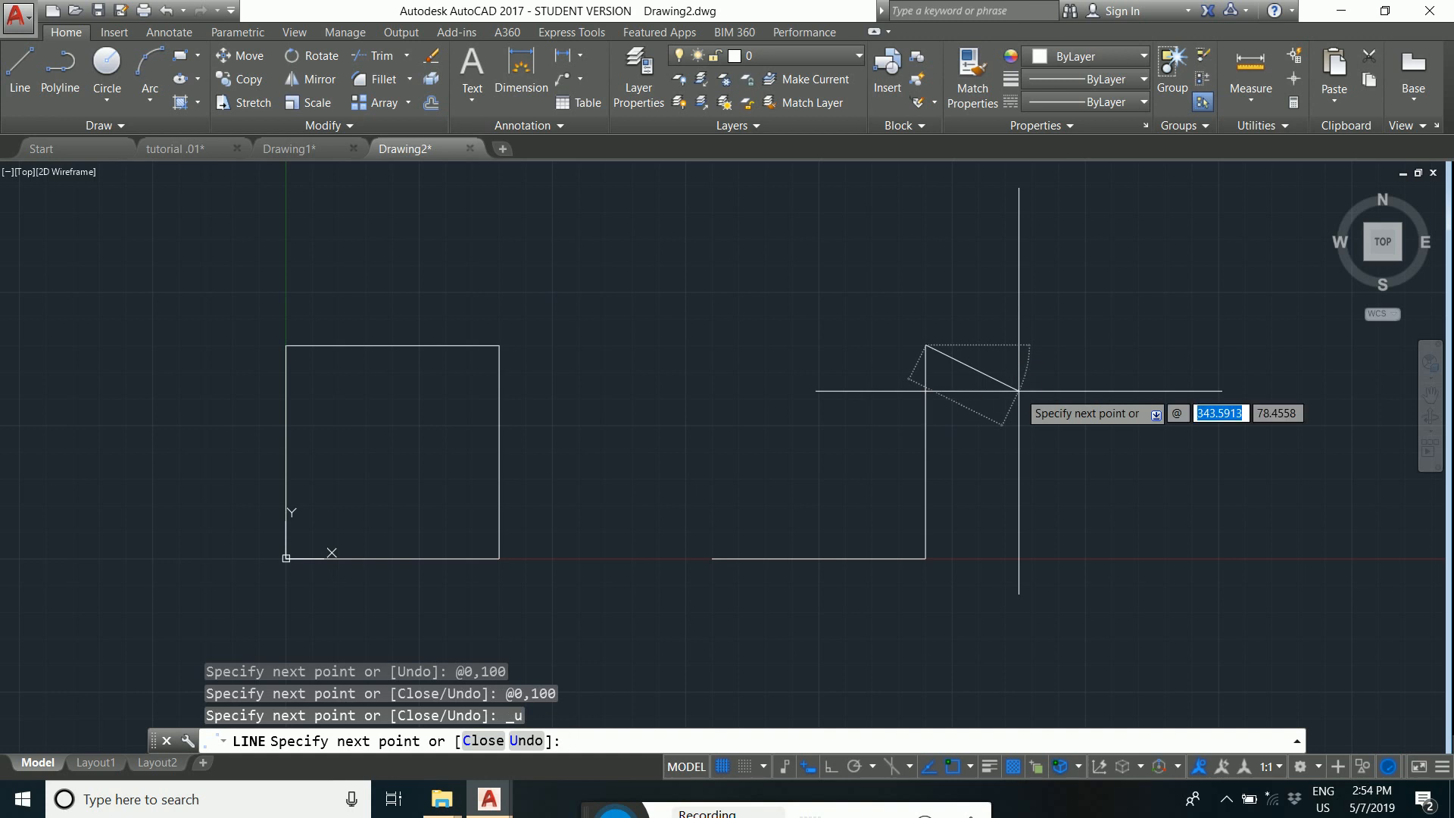
pyautogui.write('-100')
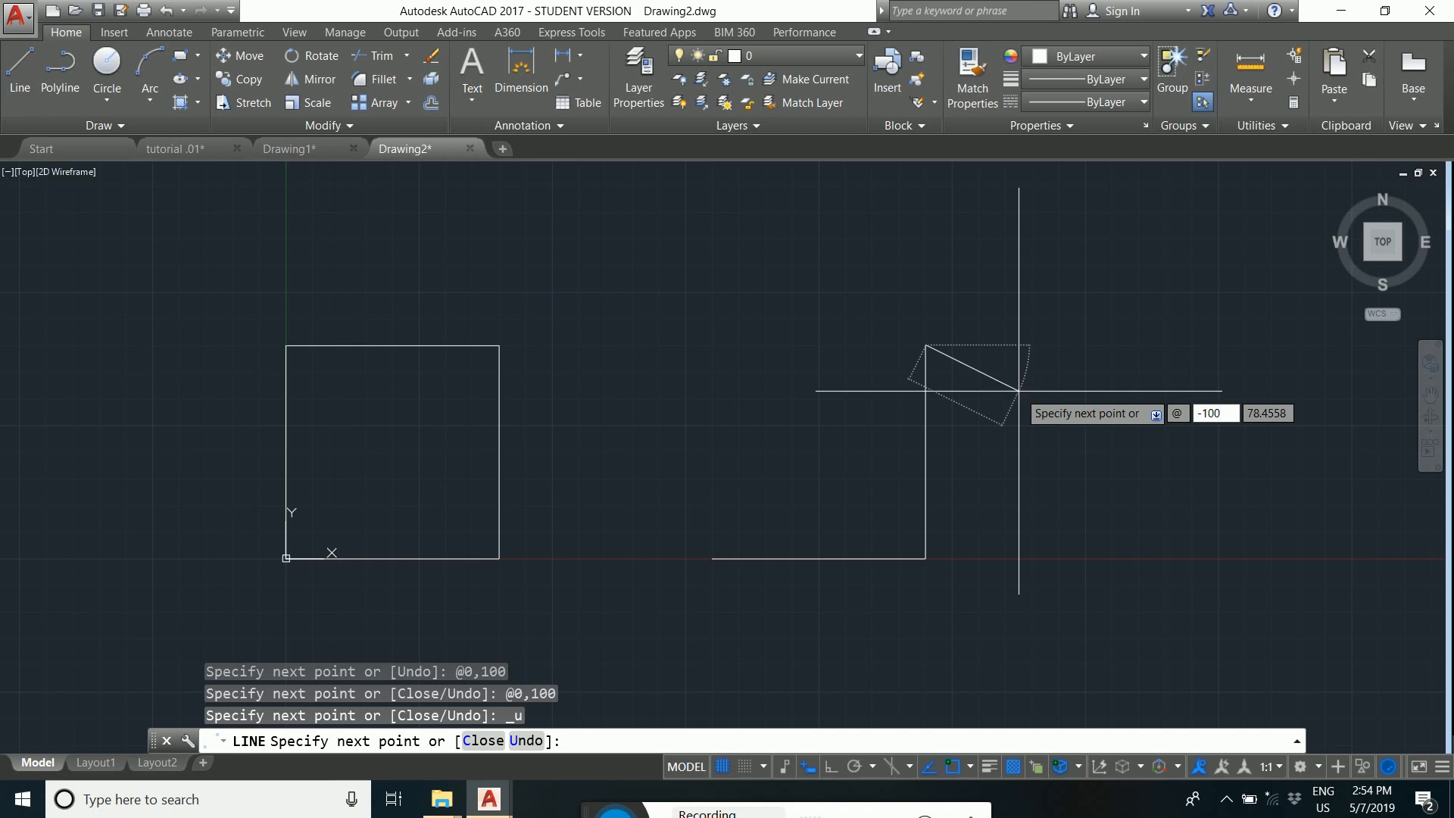
pyautogui.press('Tab')
pyautogui.write('0')
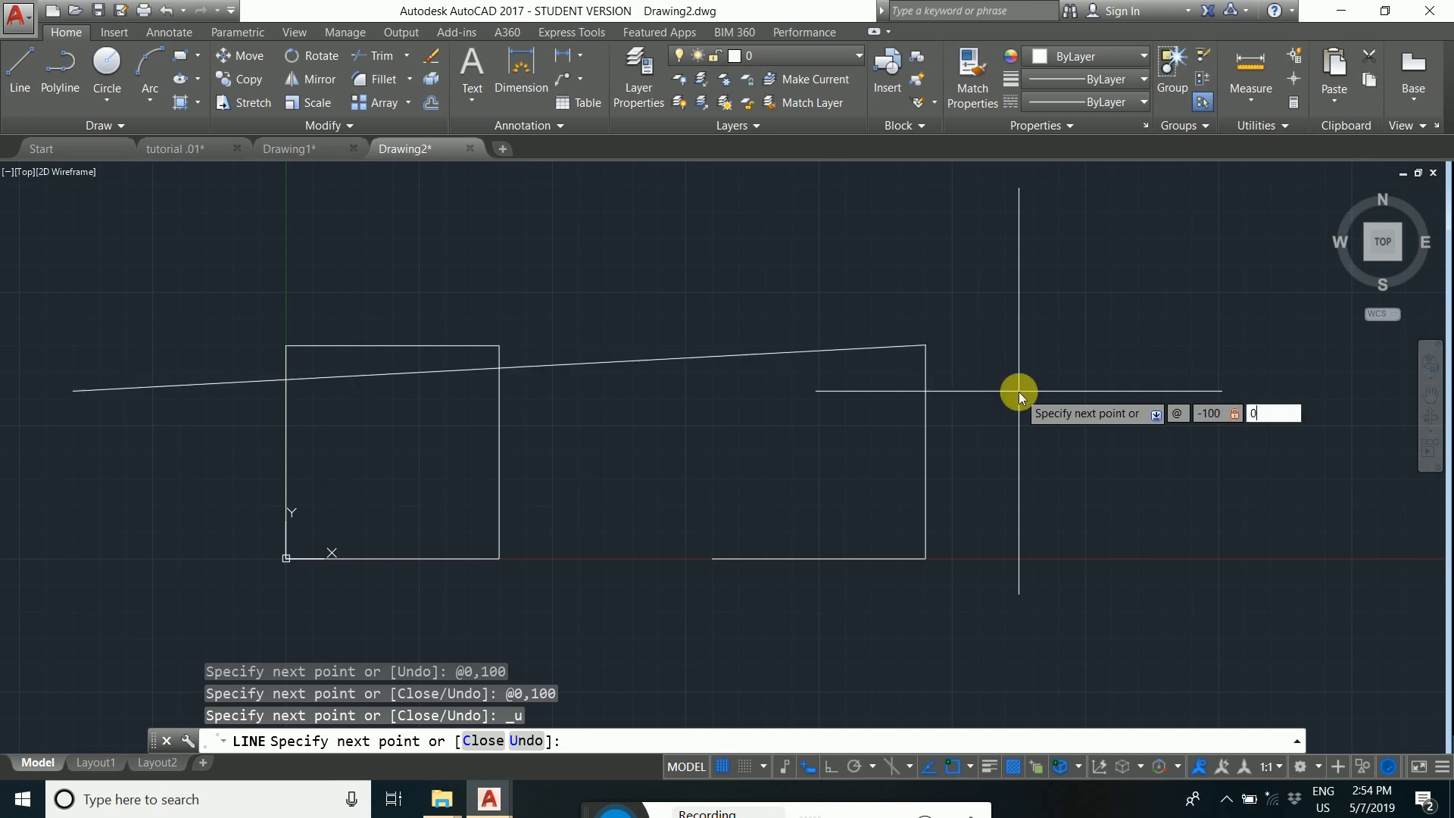
pyautogui.press('Return')
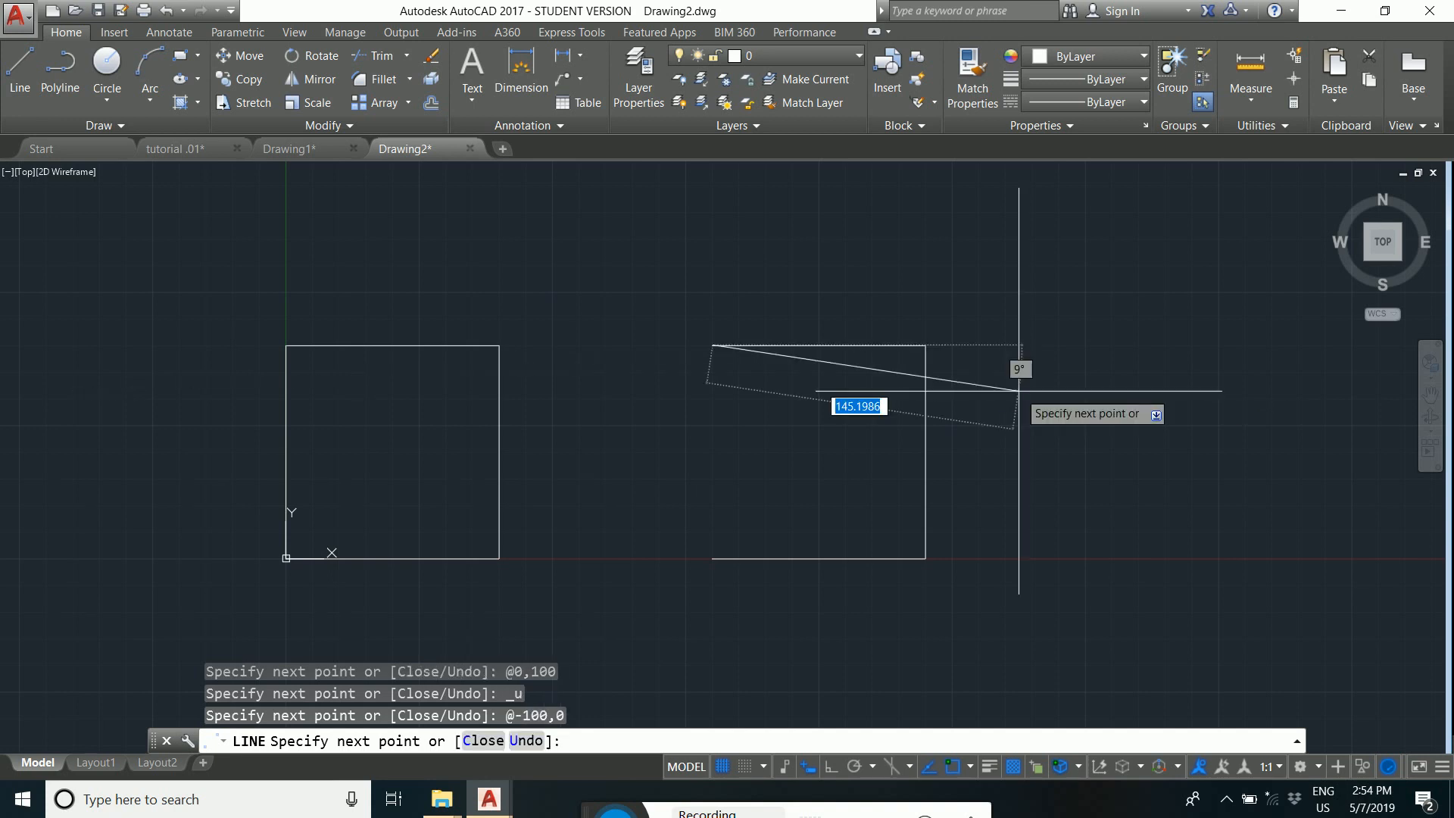
# Close the second square by adding its left side to the relative point @0,-100 and end the line command.
pyautogui.write('@-1')
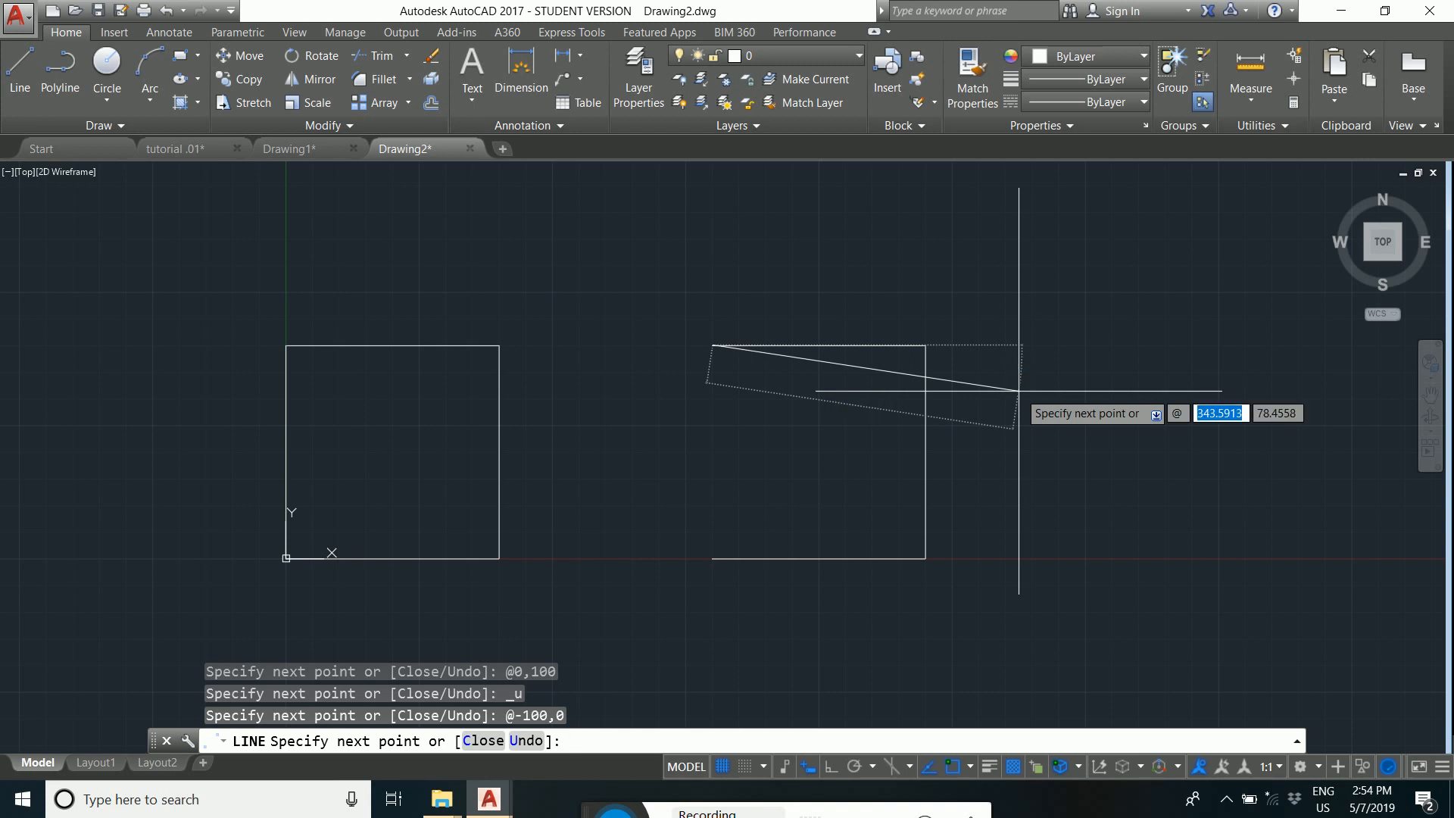
pyautogui.write('0')
pyautogui.press('Tab')
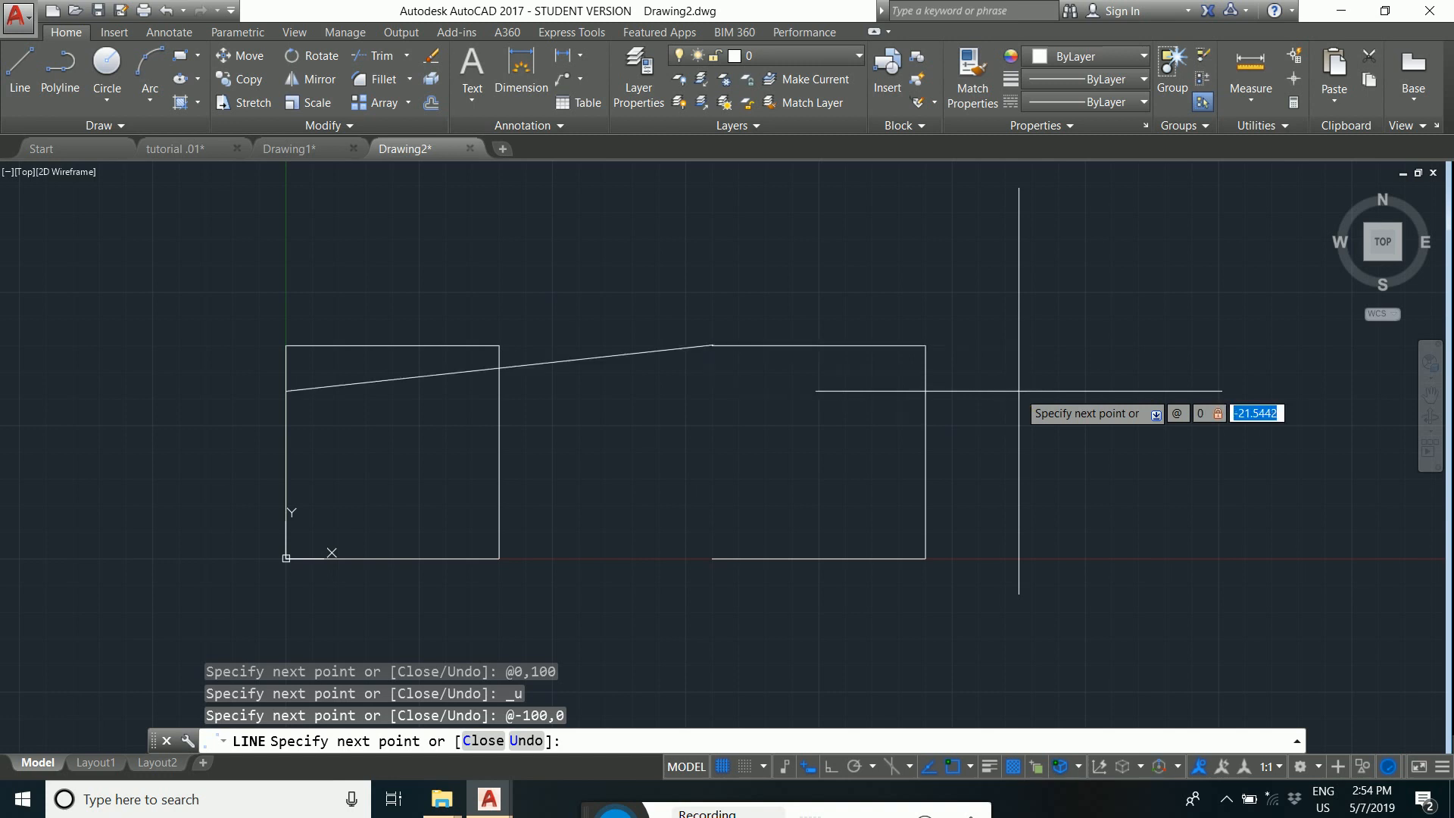
pyautogui.write('-100')
pyautogui.press('Return')
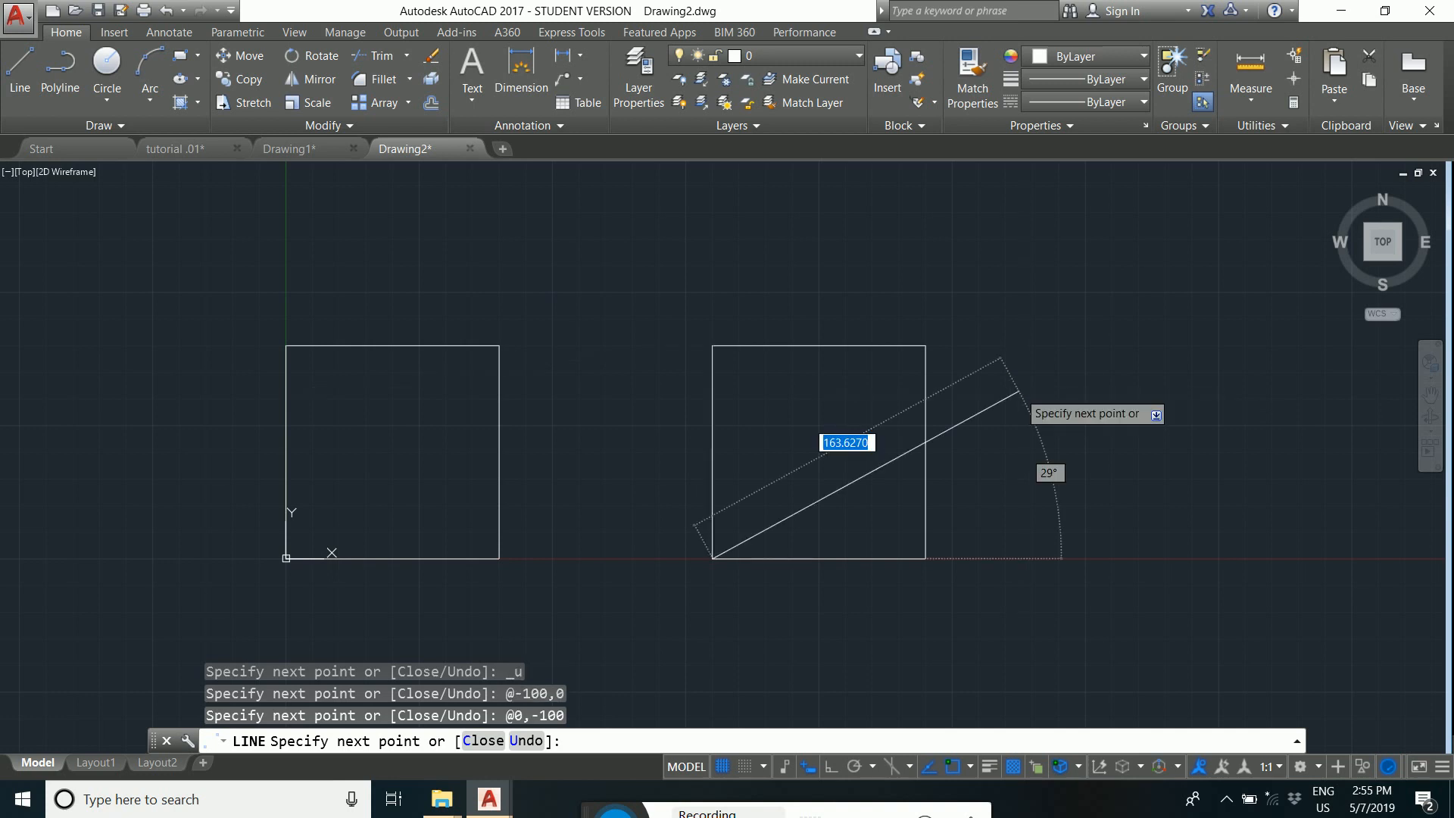
pyautogui.press('Return')
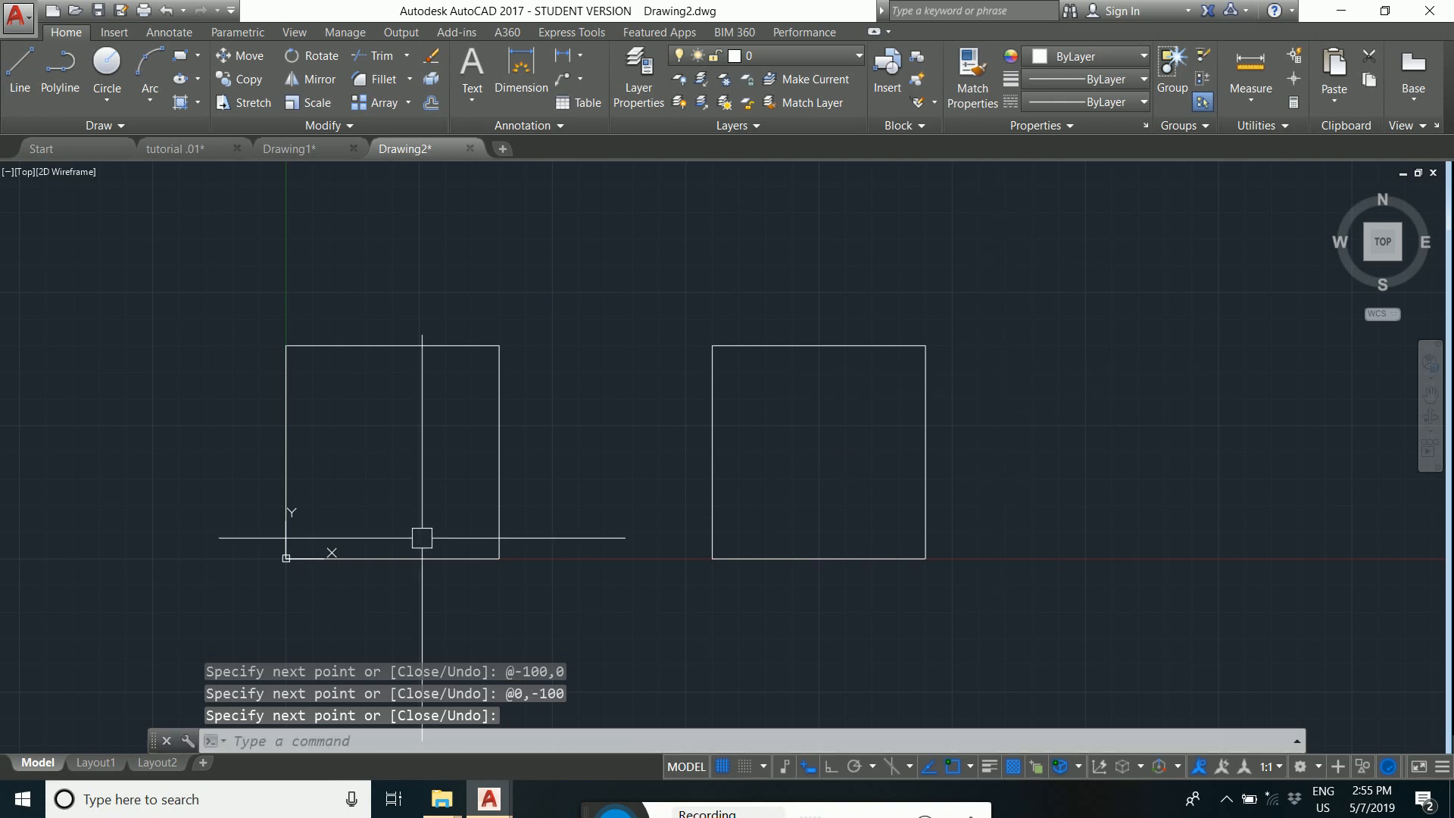
# Check the polar square's coordinates in the tutorial .01 drawing and start a line at 400,0 in Drawing2.
pyautogui.click(193, 149)
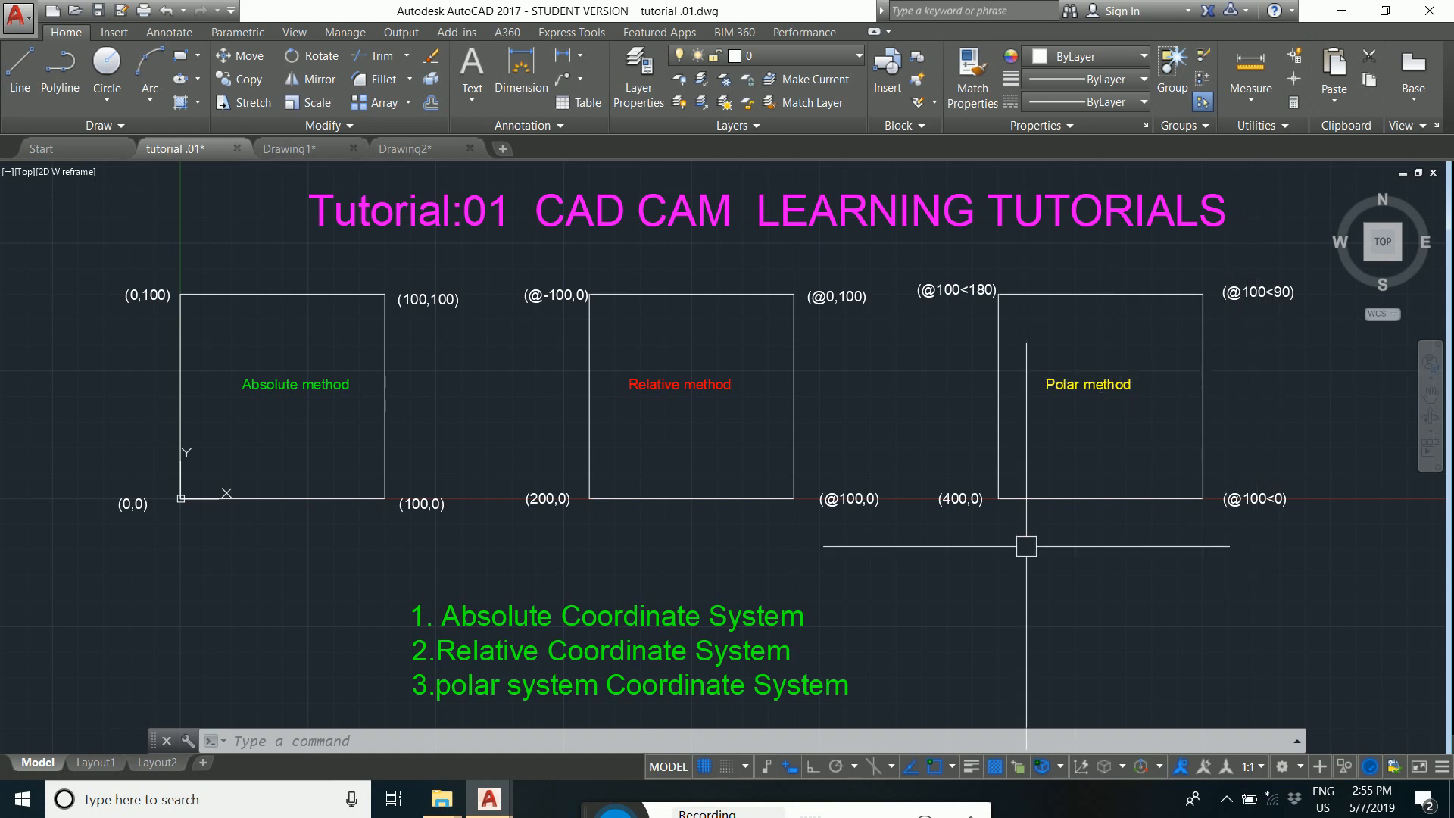
pyautogui.click(421, 153)
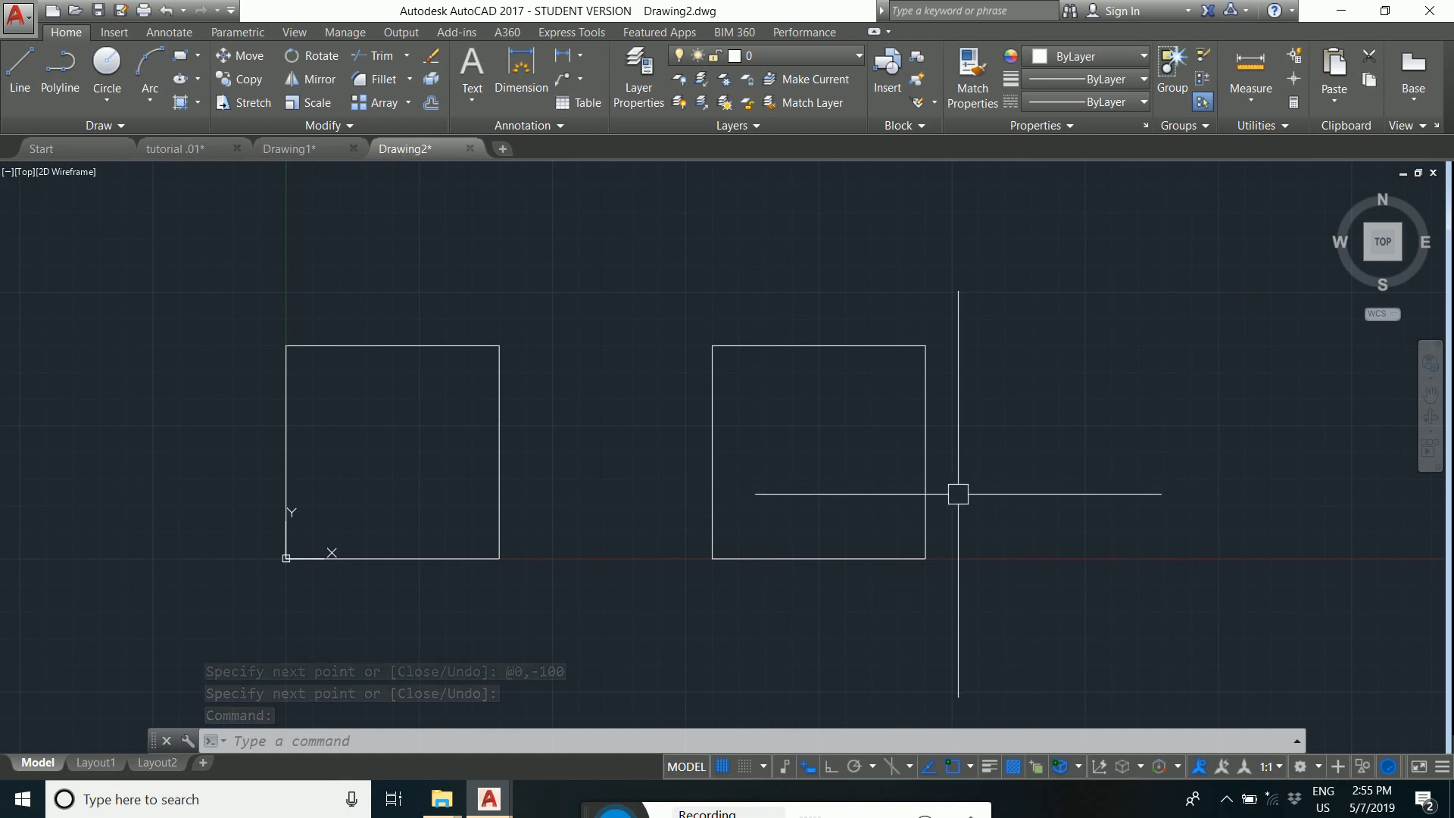
pyautogui.write('l')
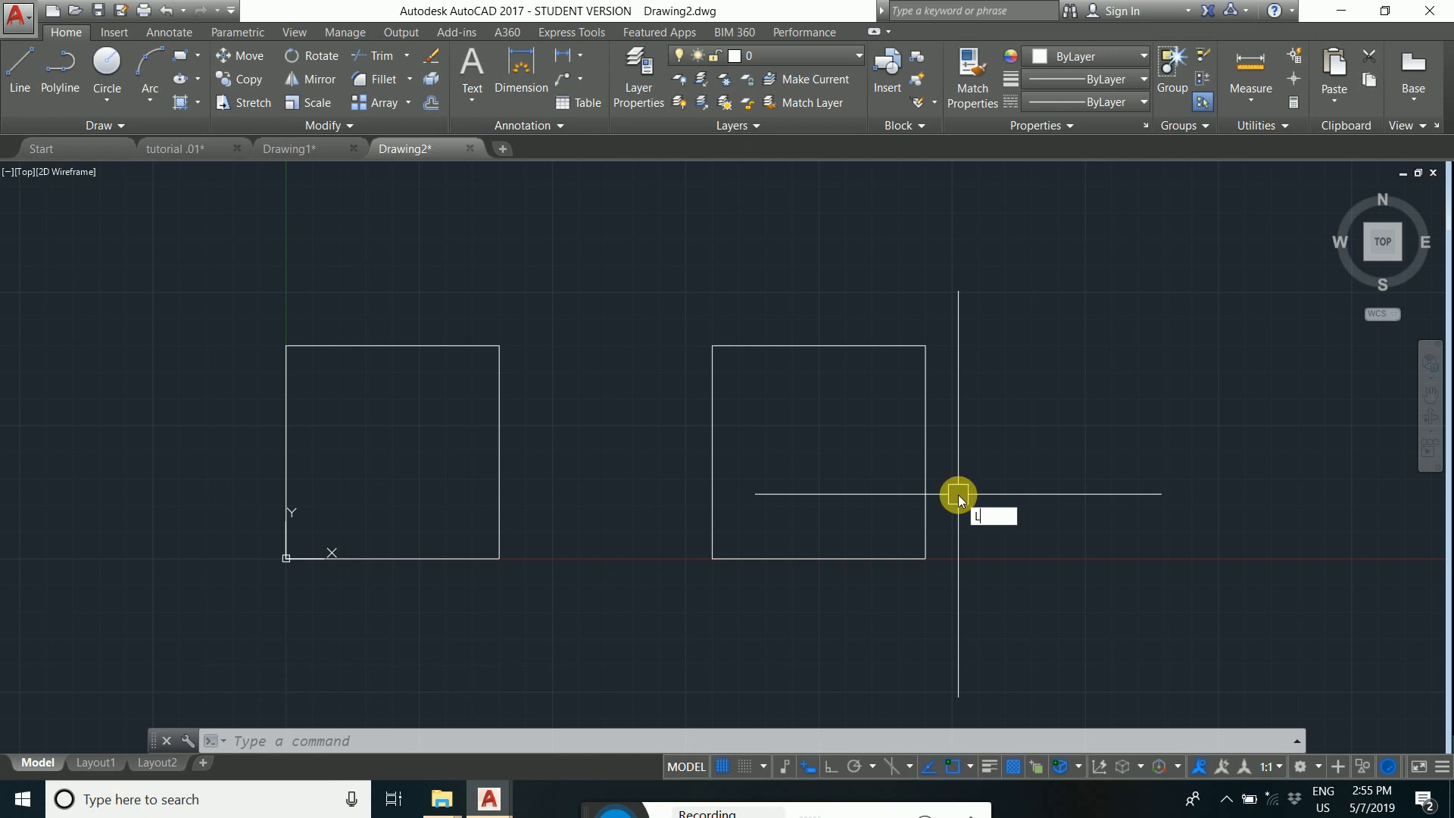
pyautogui.press('Return')
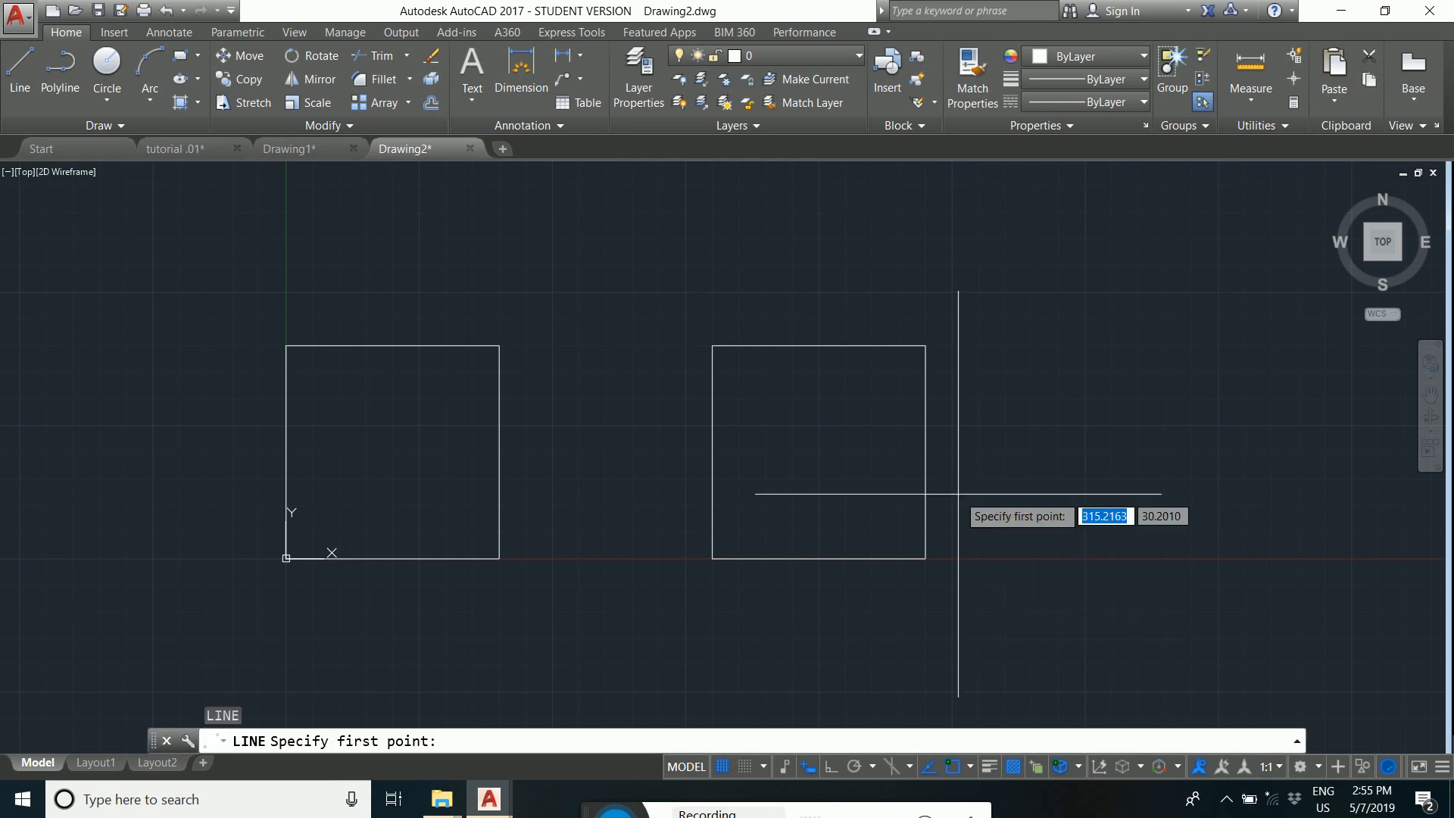
pyautogui.write('400')
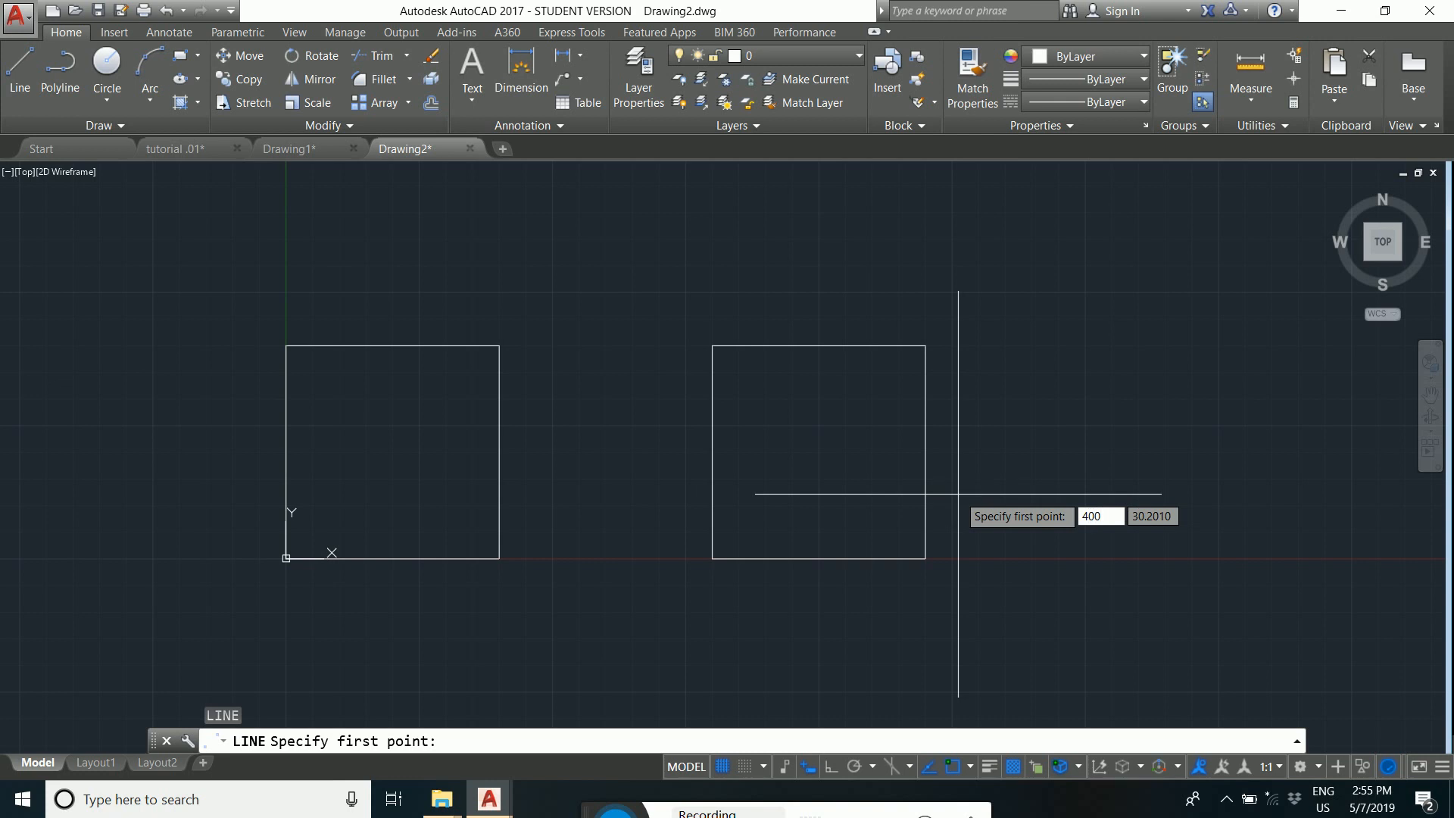
pyautogui.press('Tab')
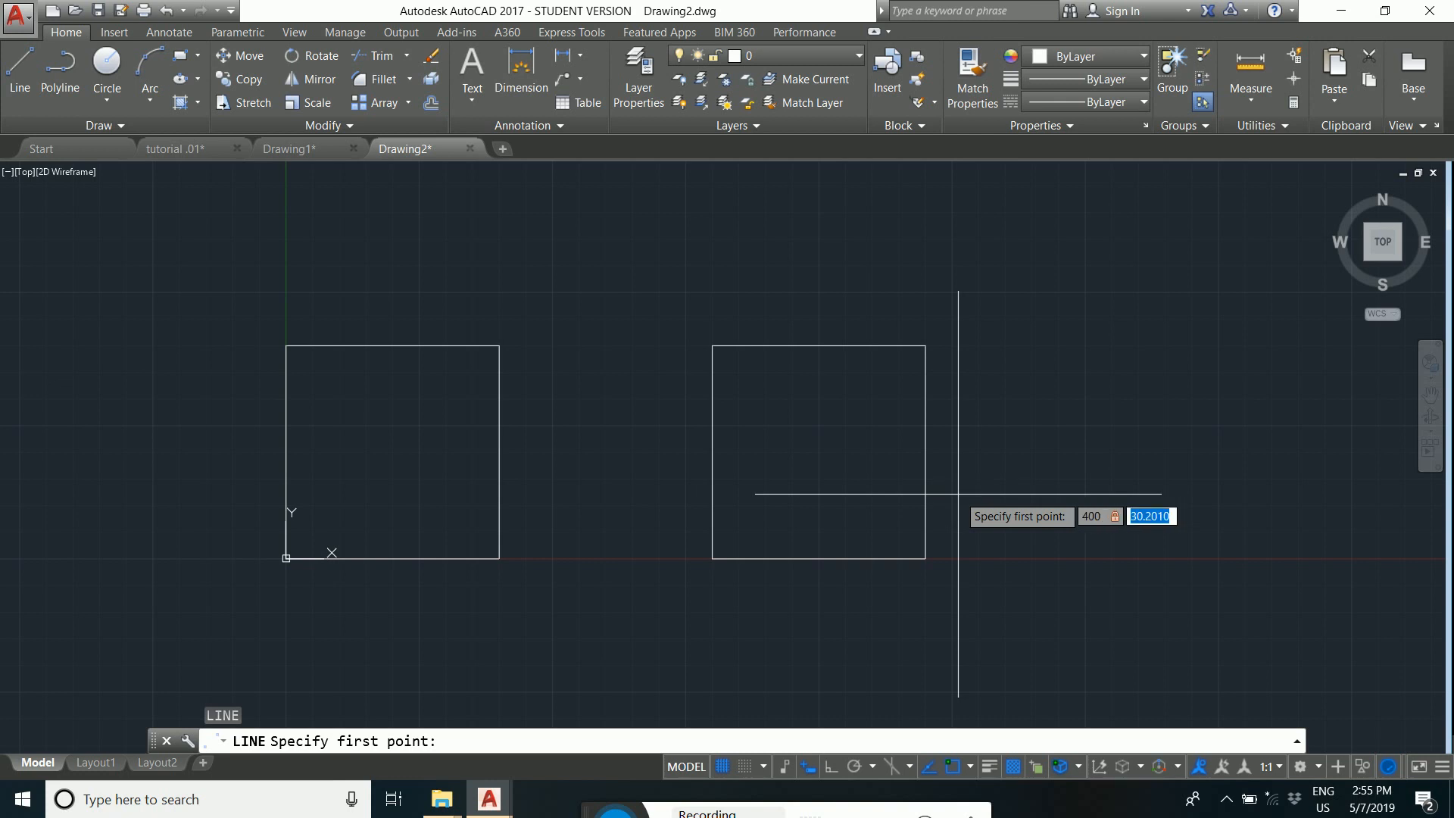
pyautogui.write('0')
pyautogui.click(958, 494)
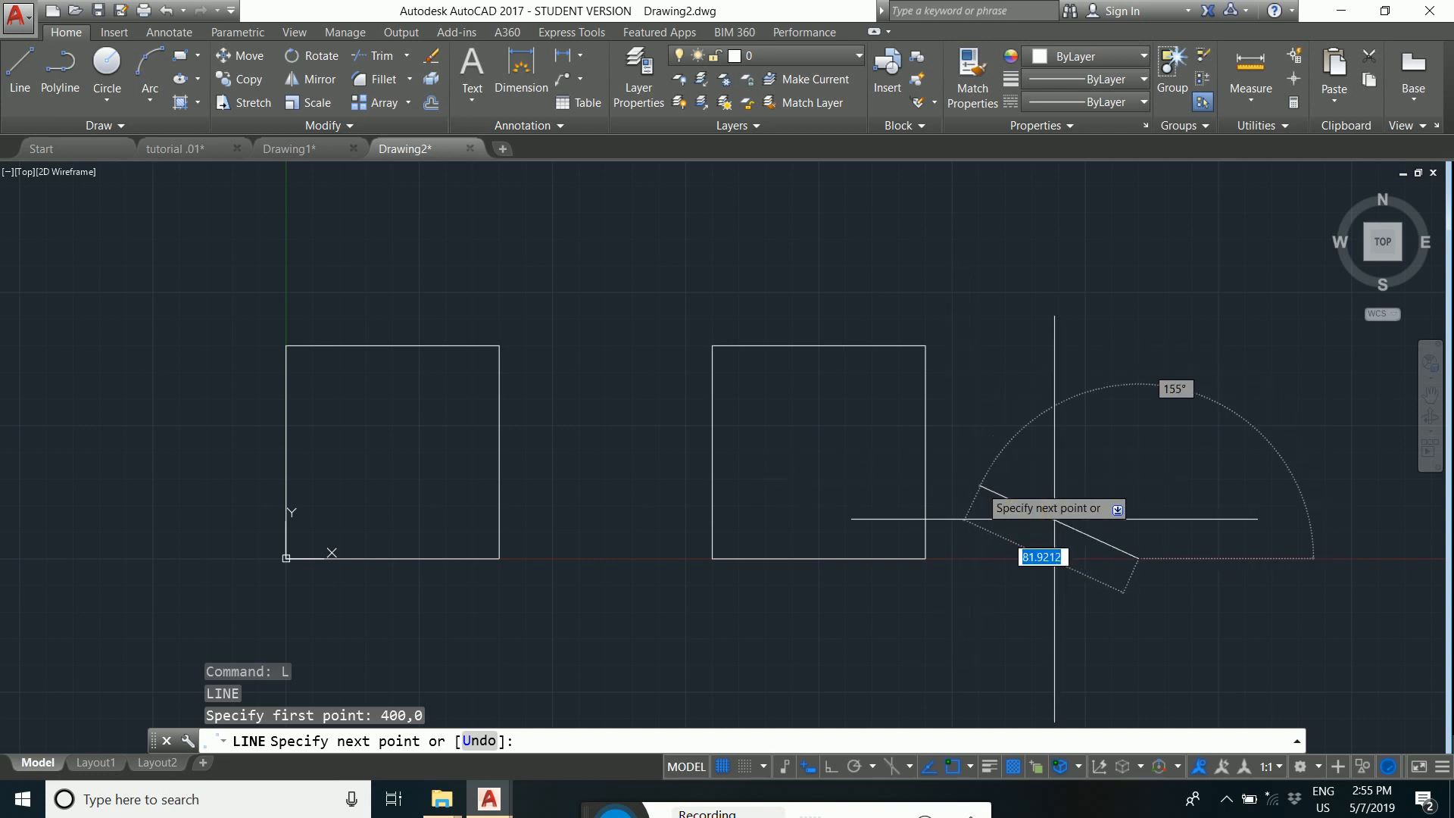
pyautogui.scroll(2, 1075, 506)
pyautogui.moveTo(1232, 524); pyautogui.dragTo(1019, 519, button='middle')
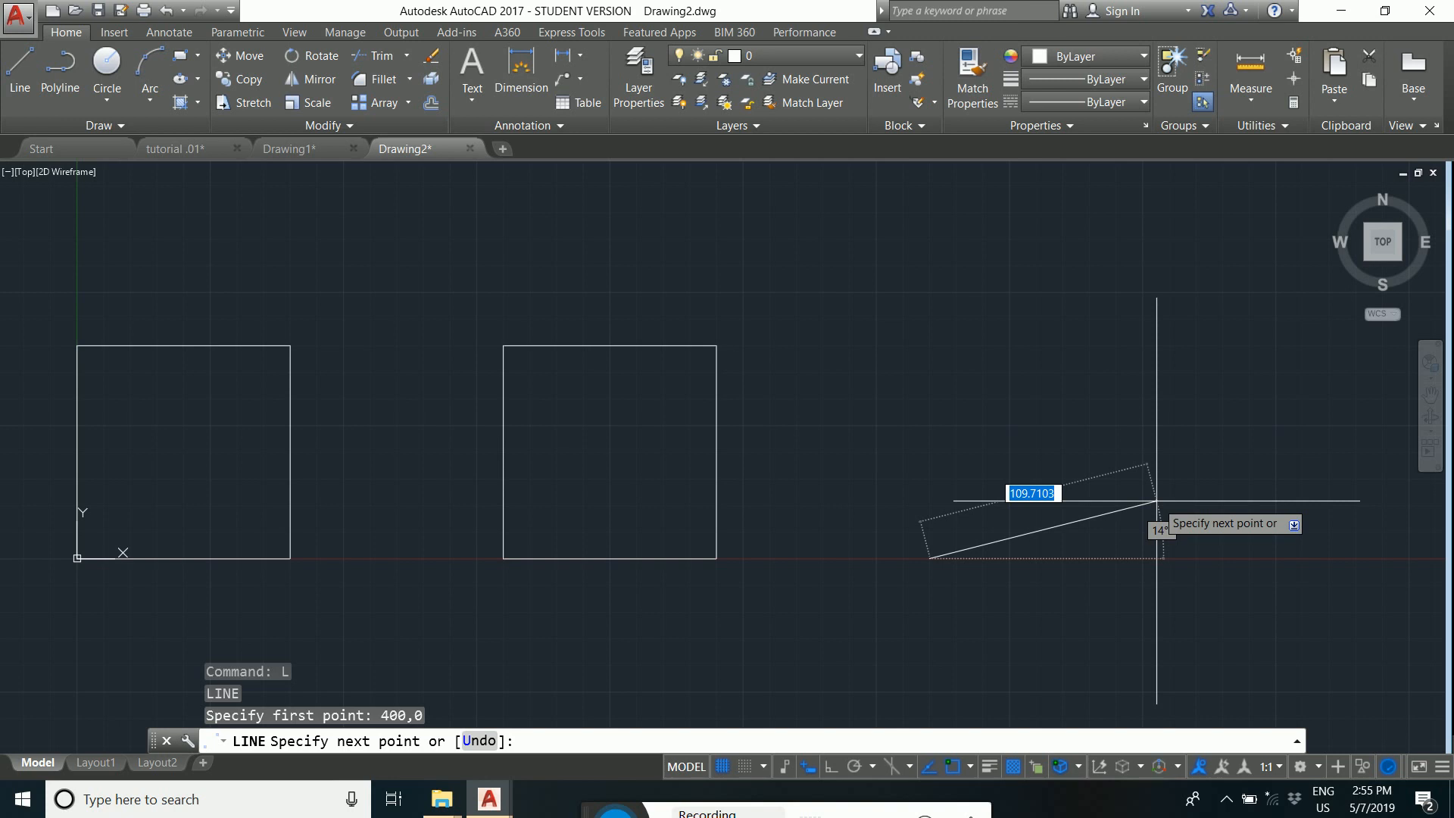
pyautogui.write('@')
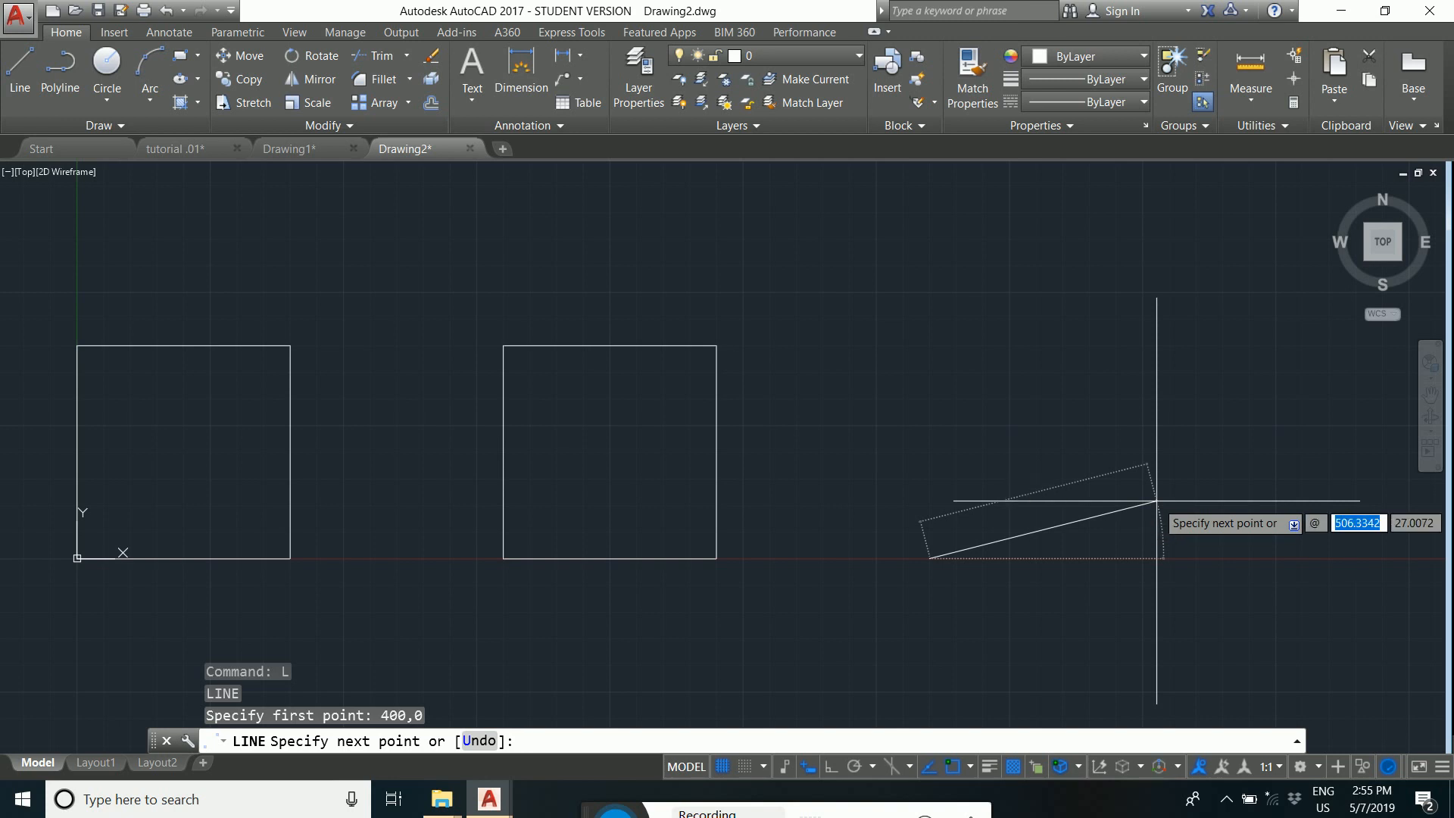
pyautogui.write('100')
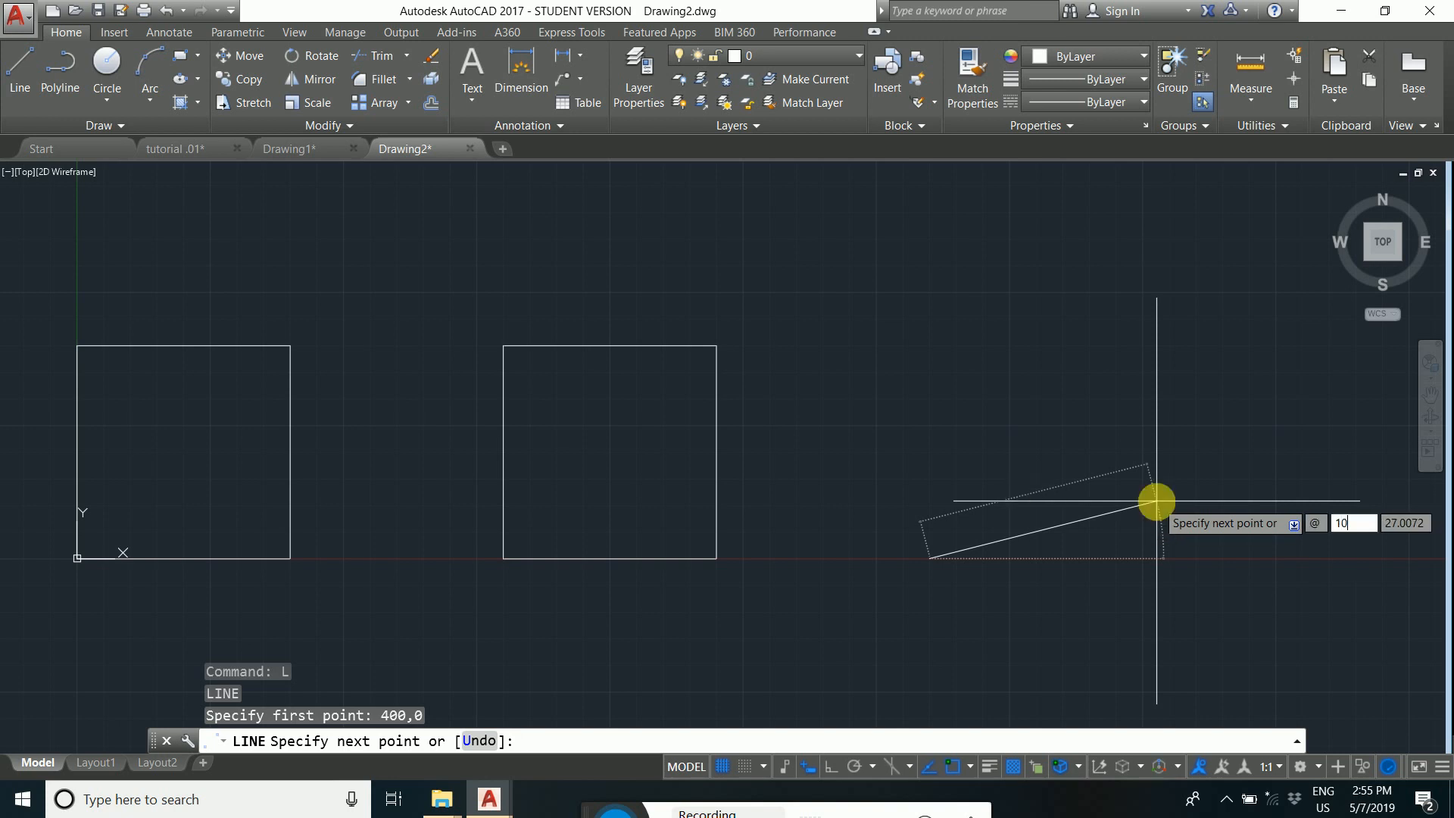
pyautogui.write('<')
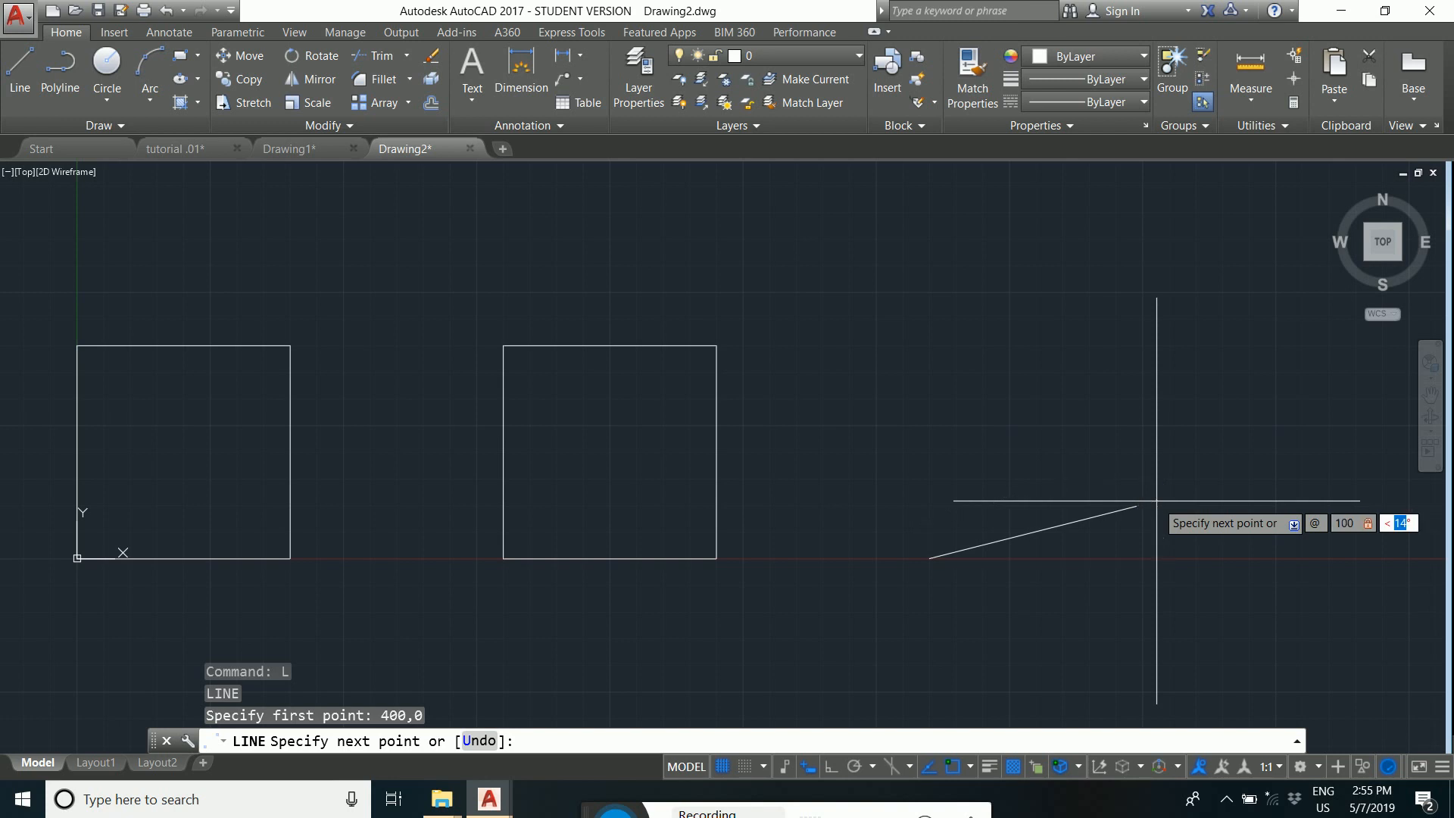
pyautogui.write('0')
pyautogui.press('Return')
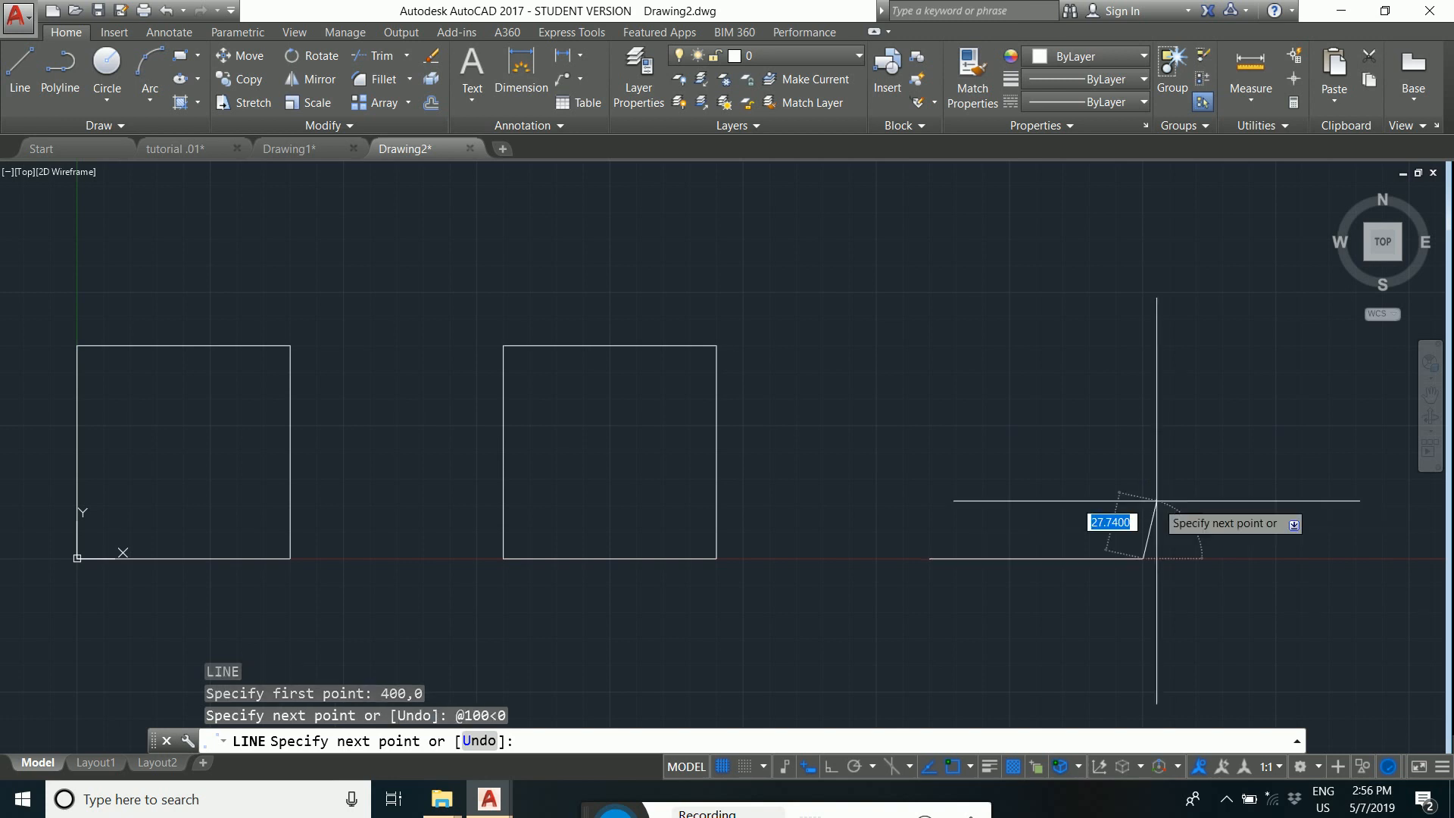
pyautogui.write('@')
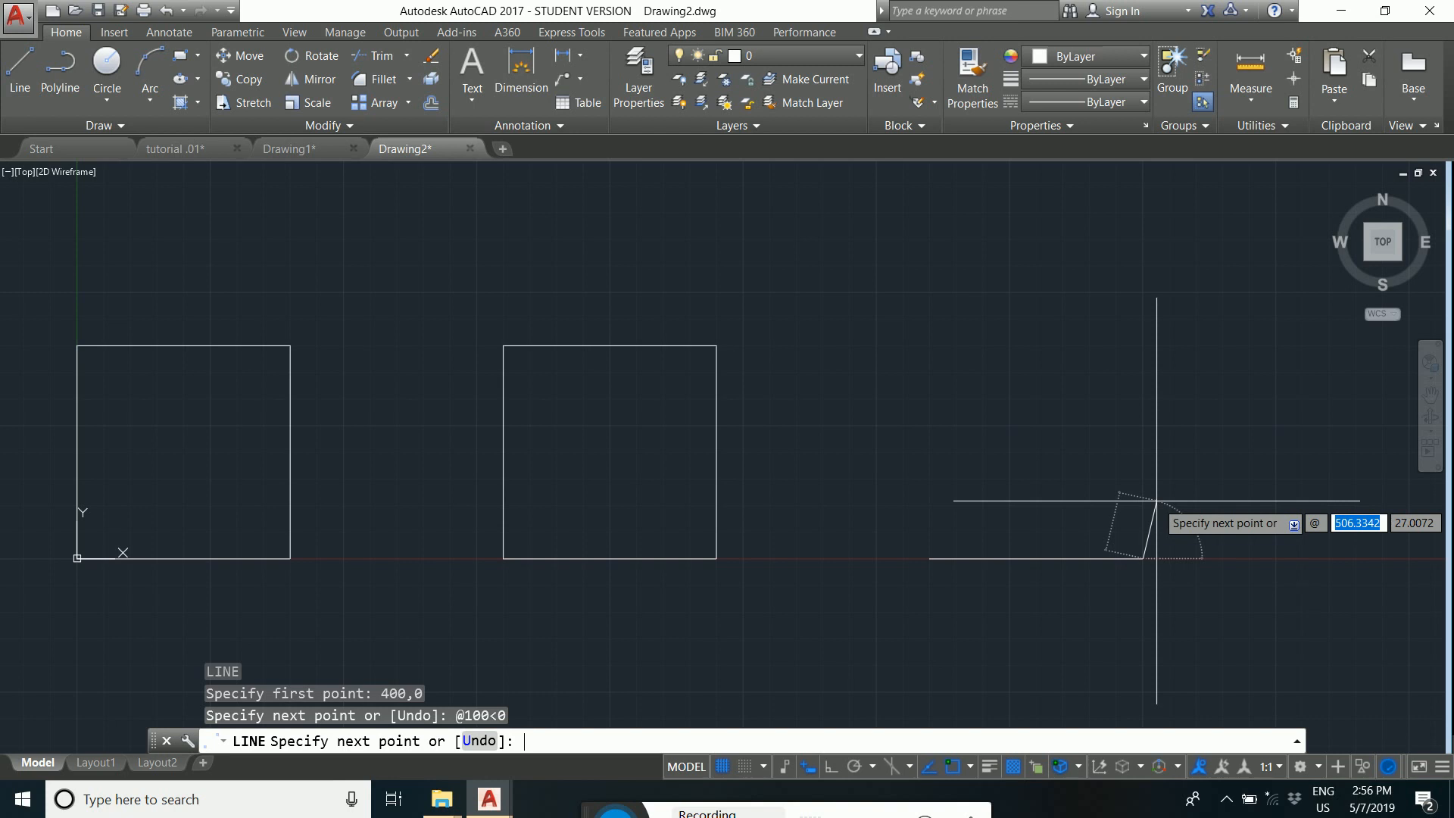
pyautogui.write('100')
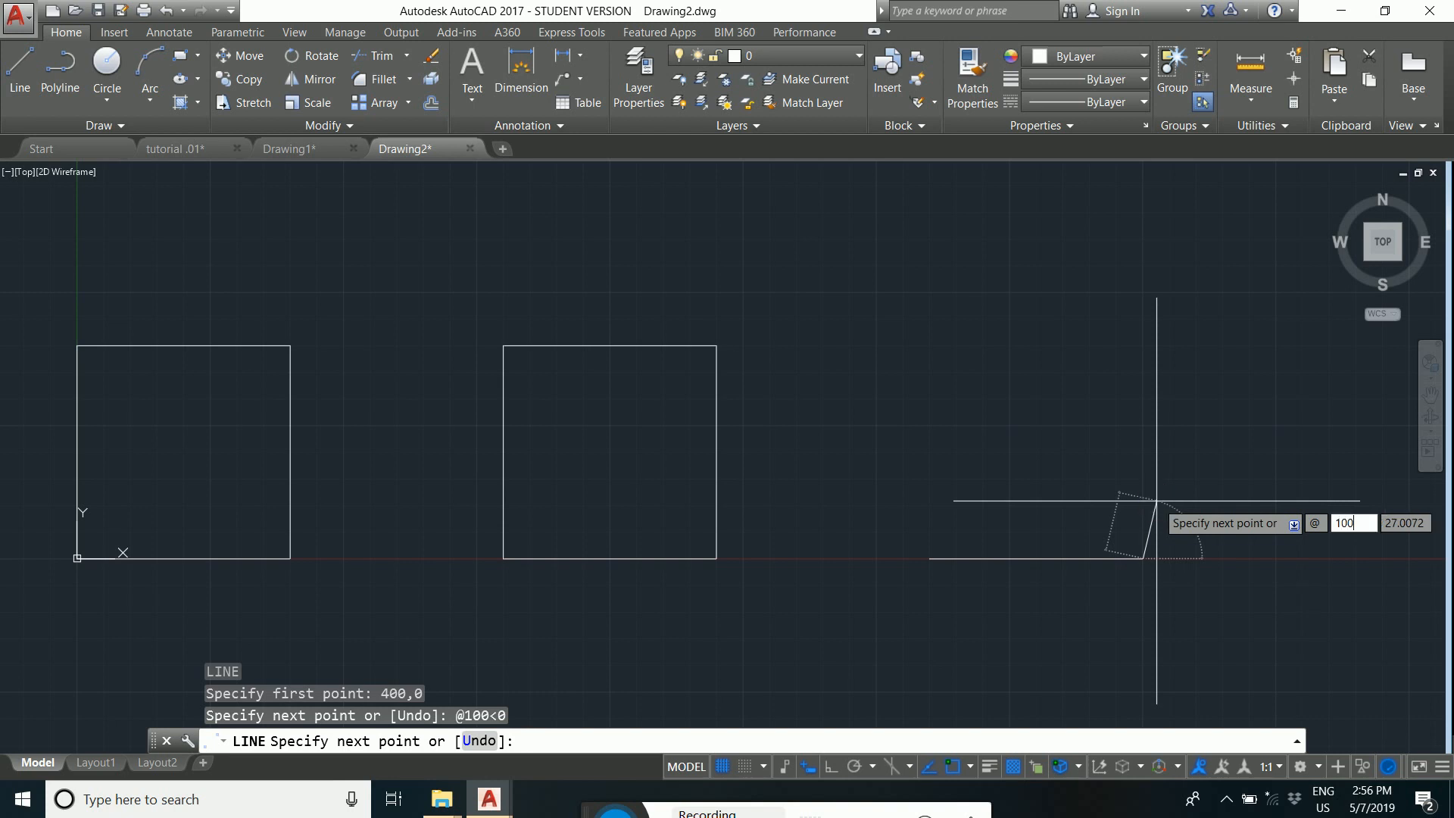
pyautogui.press('Tab')
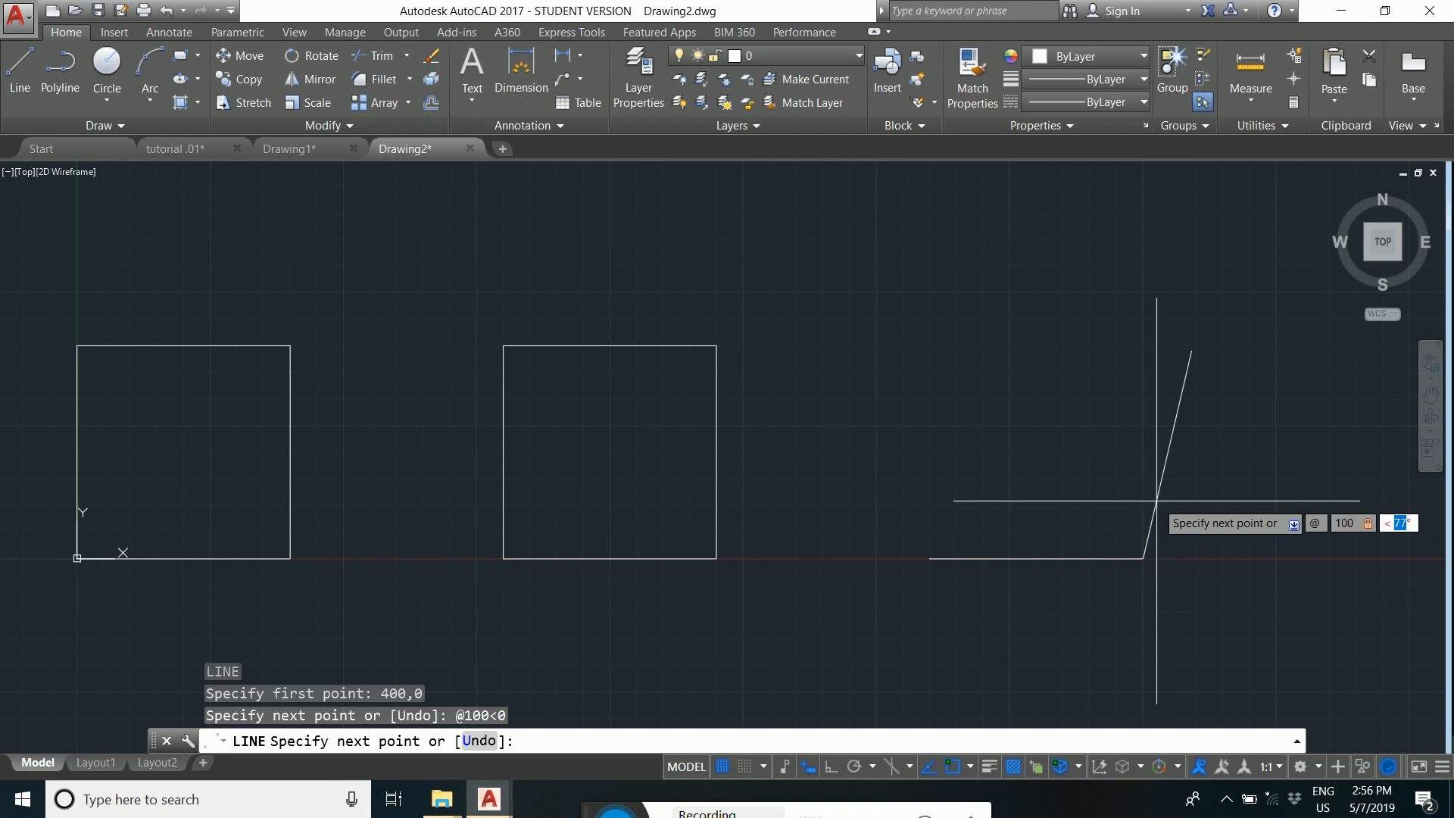
pyautogui.write('90')
pyautogui.press('Return')
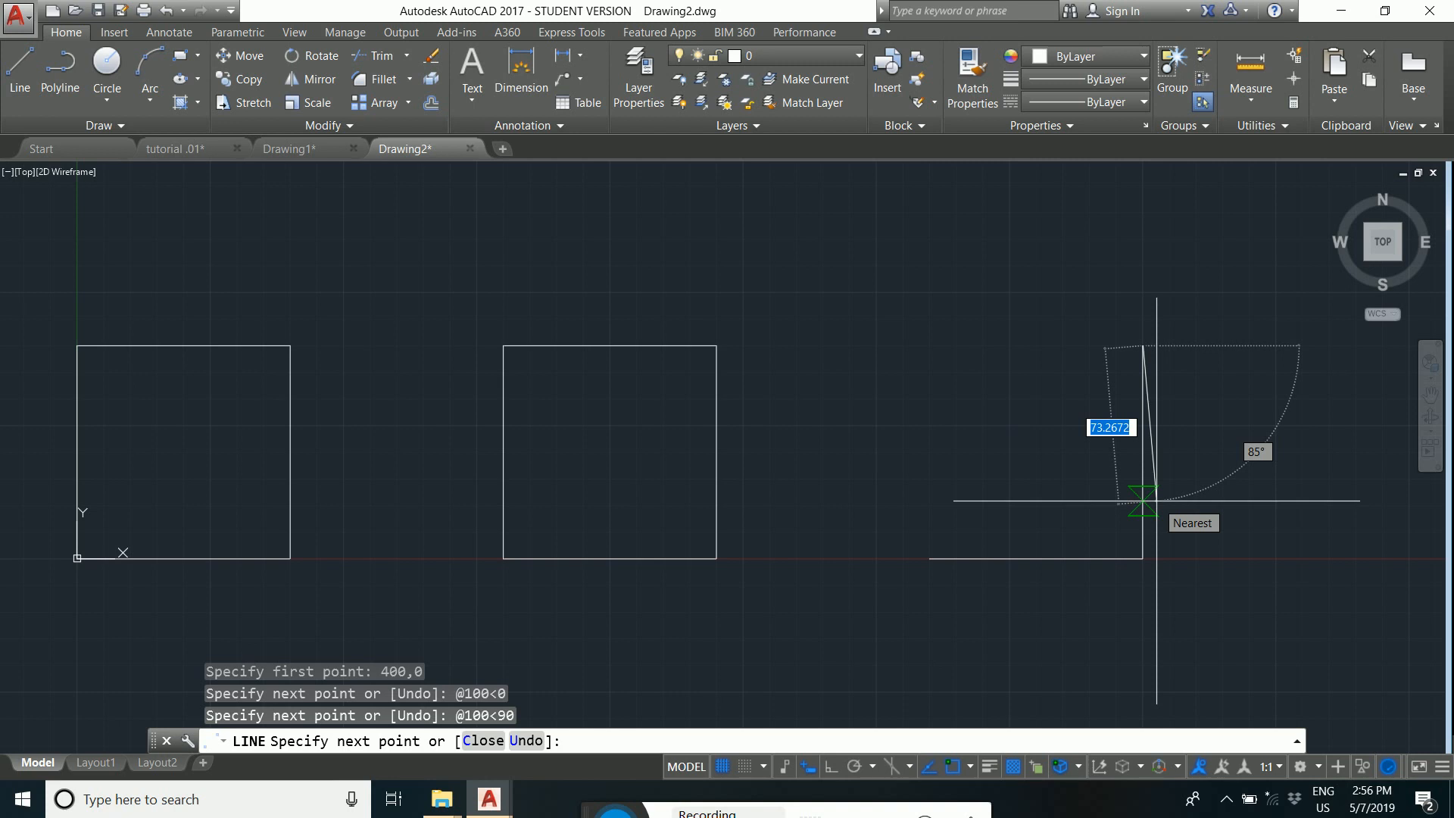
pyautogui.write('@')
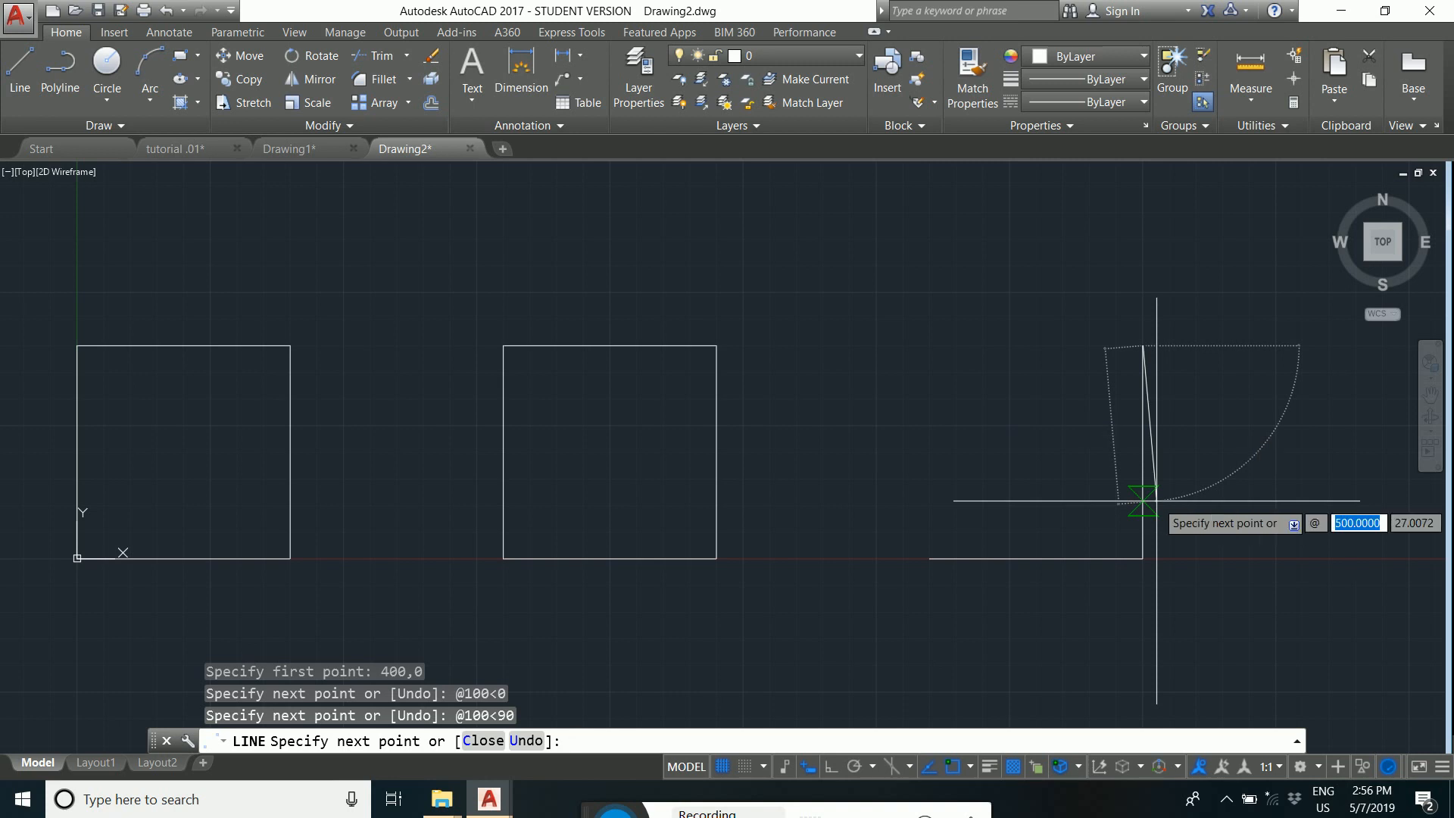
pyautogui.write('100')
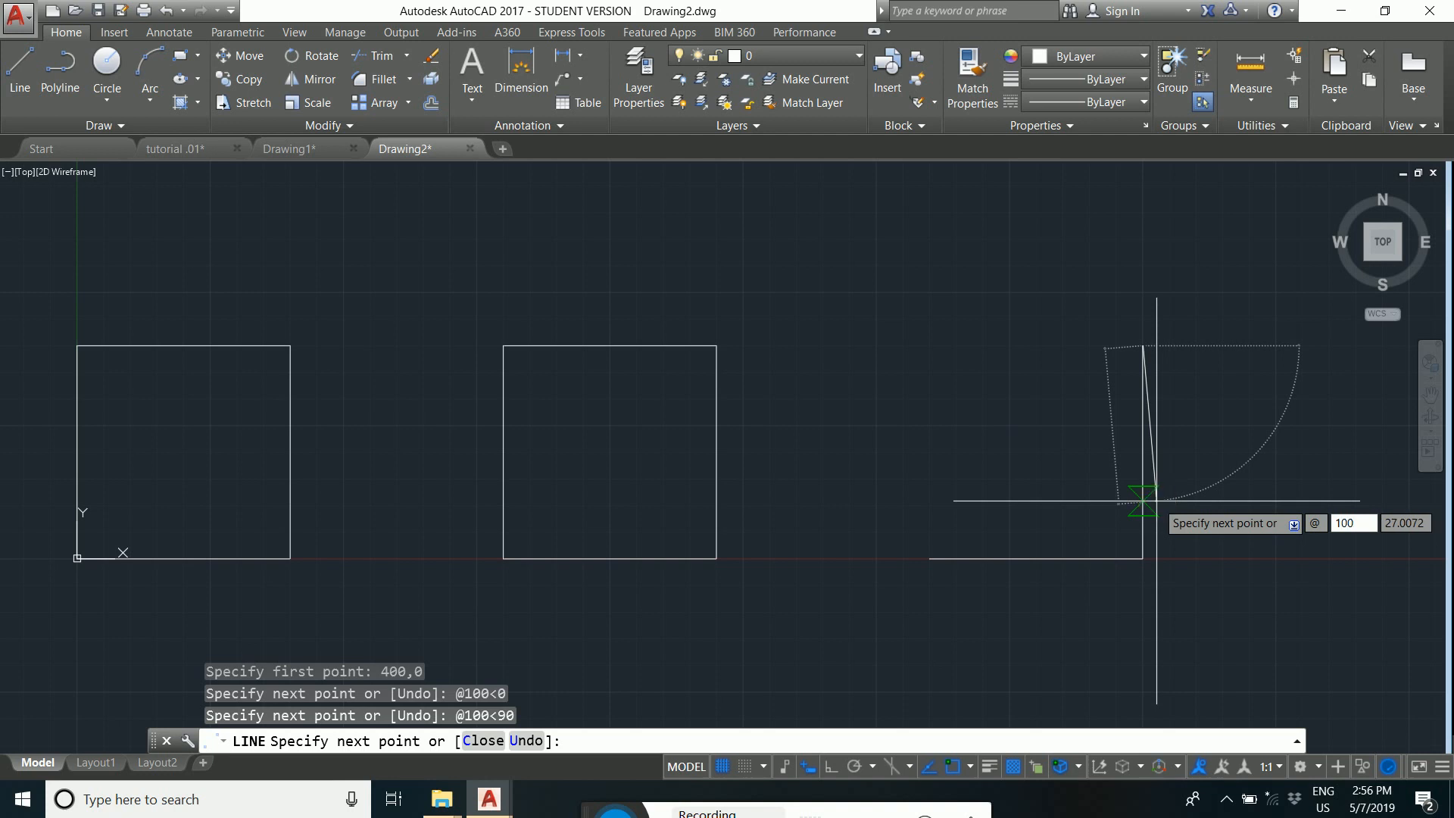
pyautogui.write('< 270°')
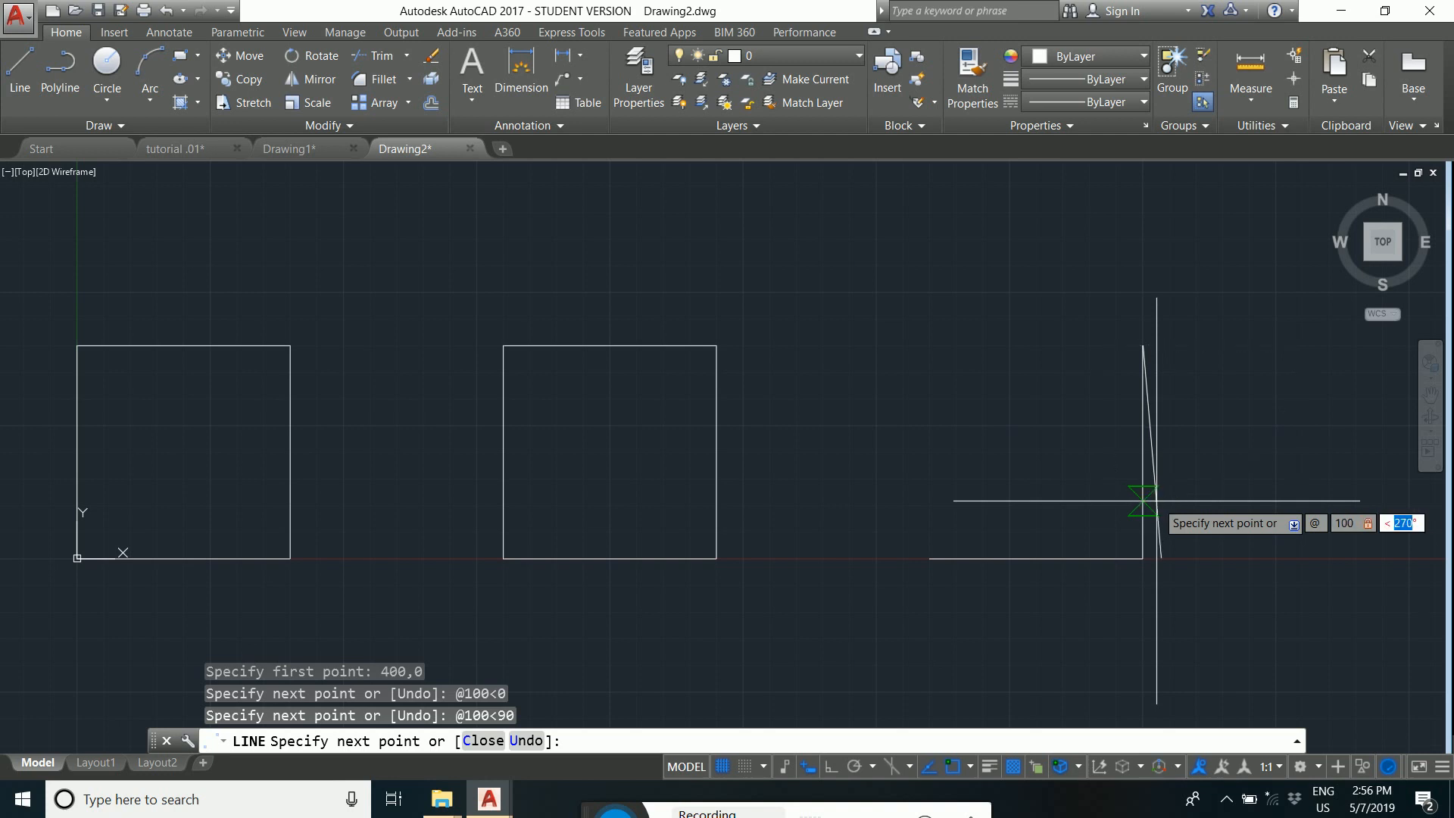
pyautogui.write('180')
pyautogui.press('Return')
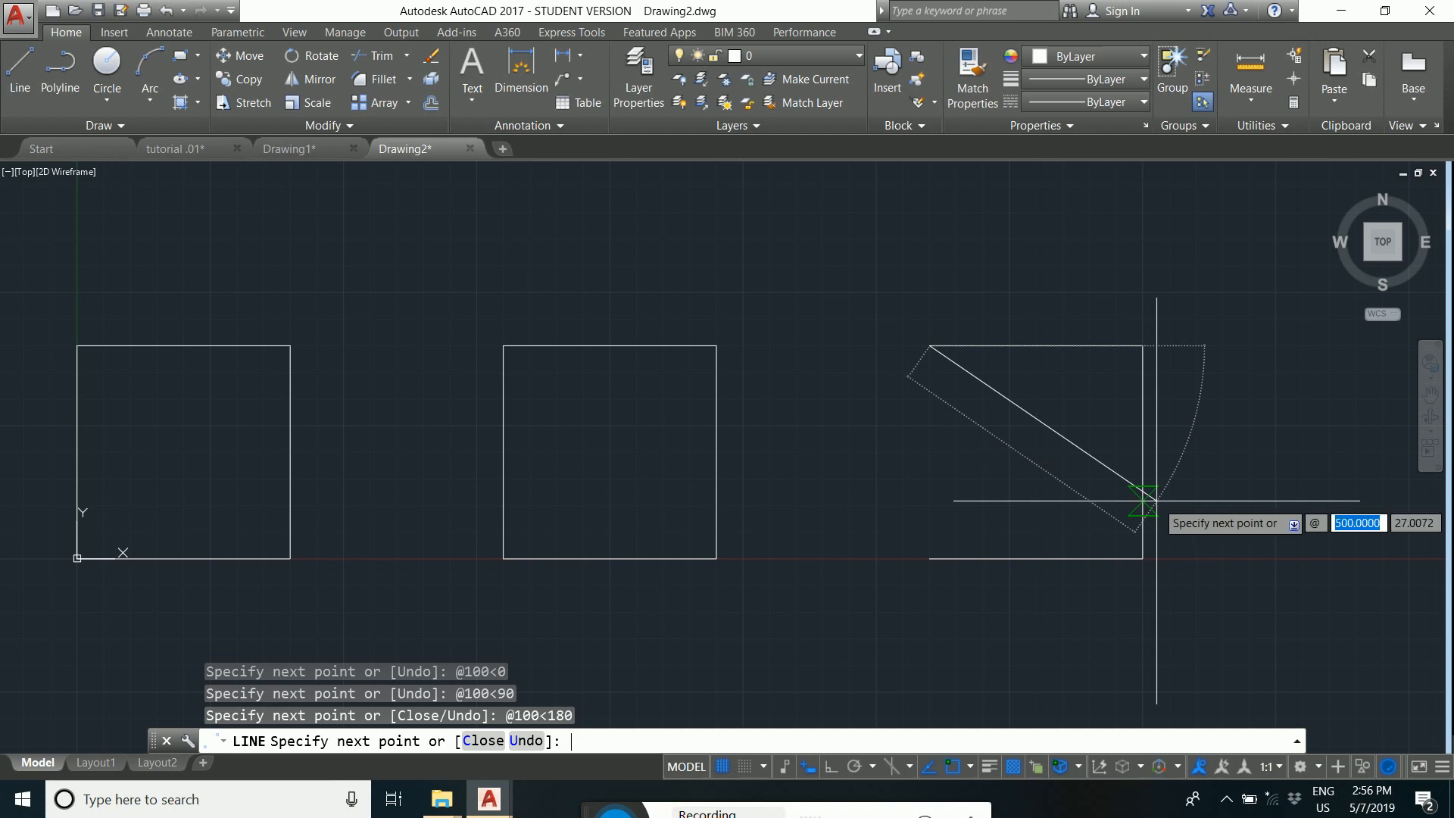
pyautogui.write('100')
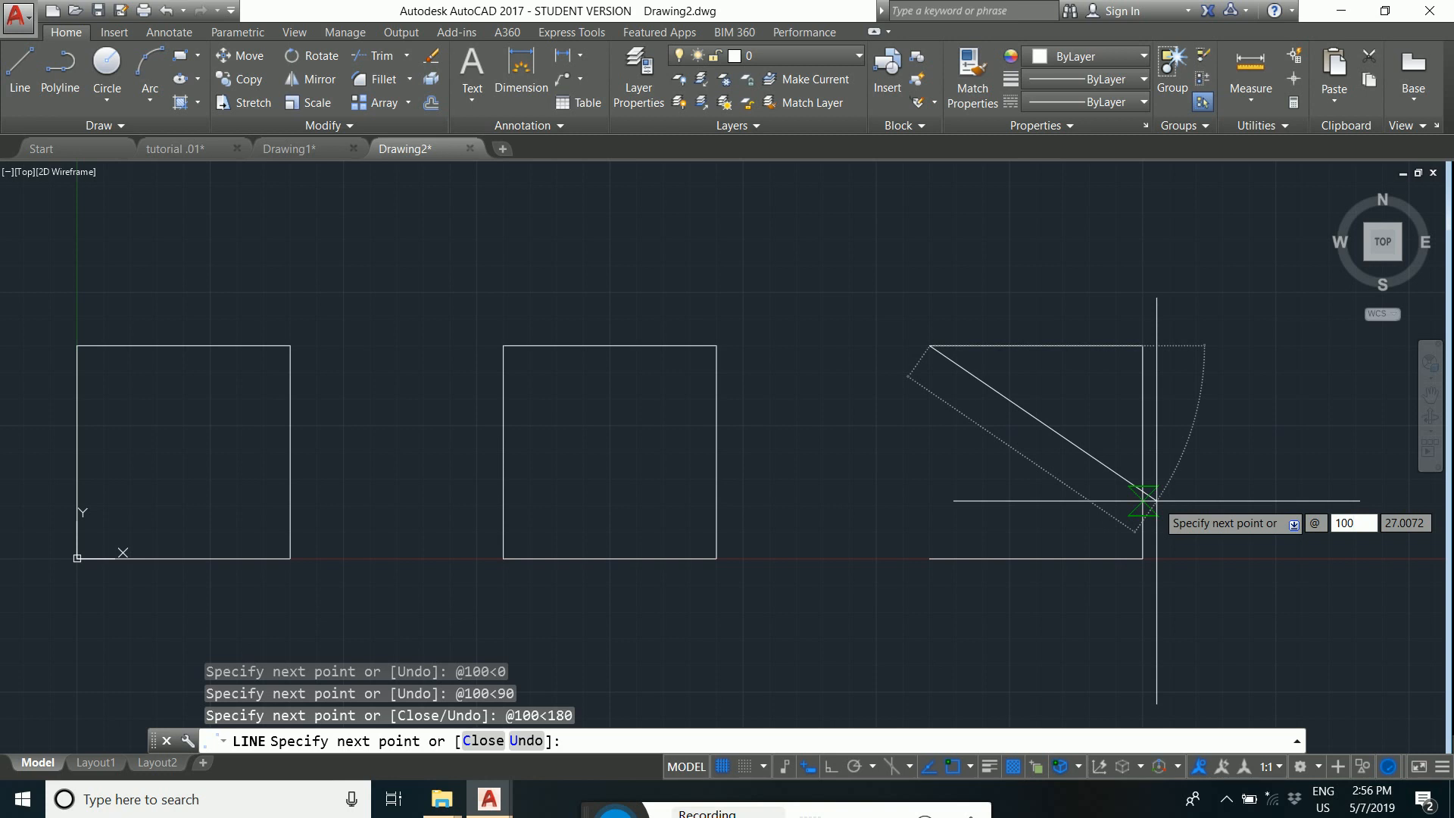
pyautogui.press('Tab')
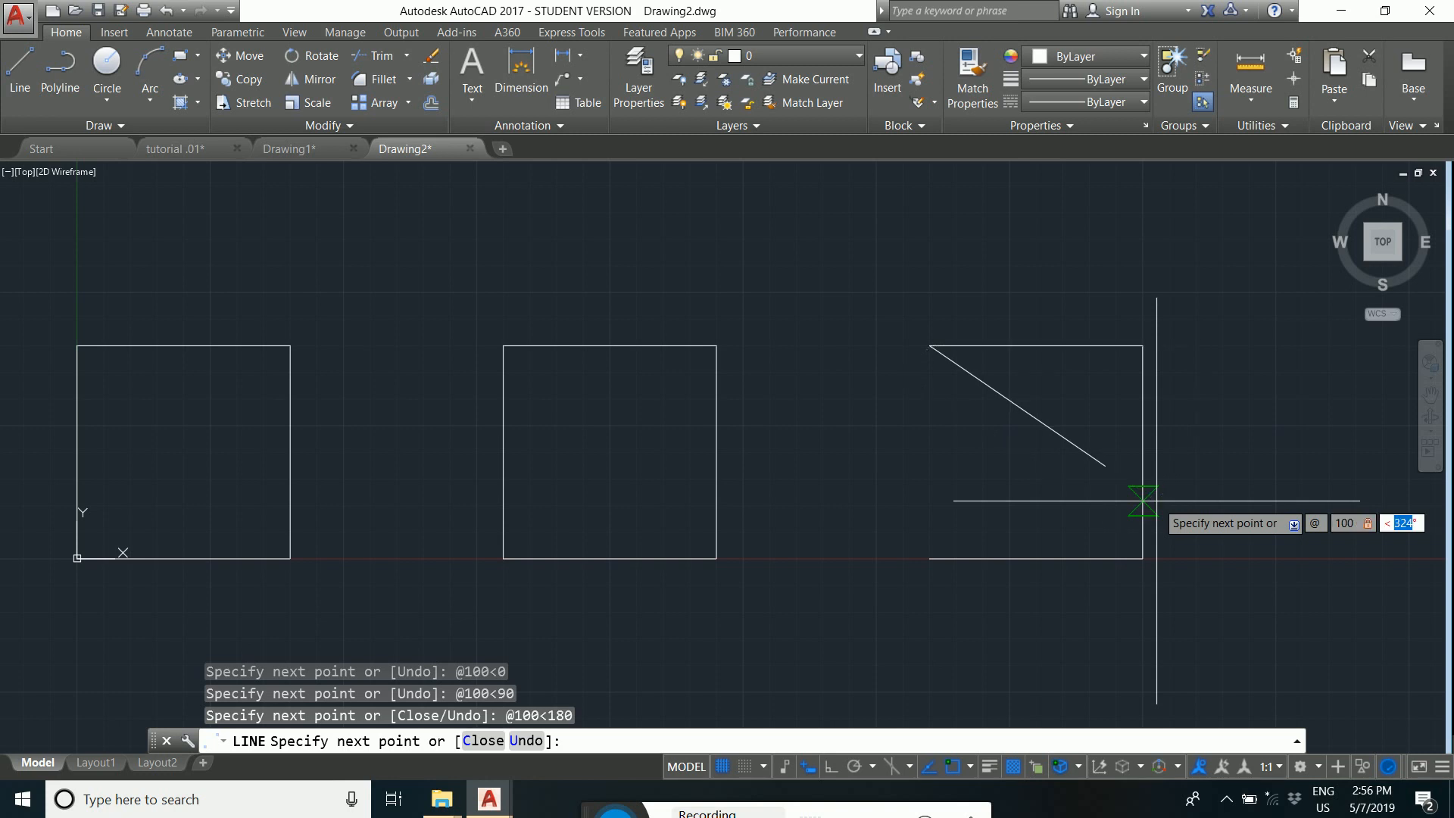
pyautogui.write('270')
pyautogui.press('Return')
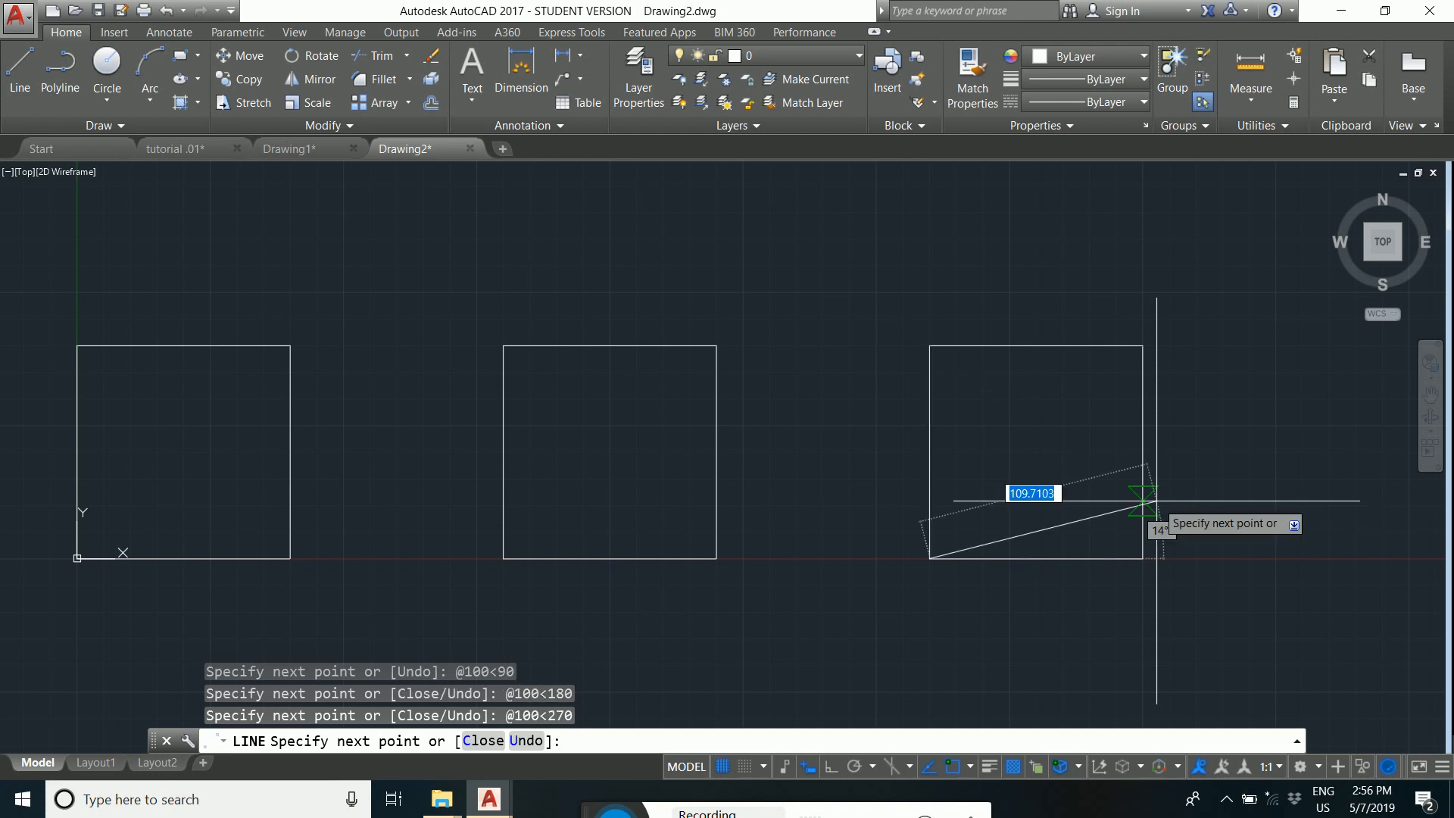
pyautogui.press('Return')
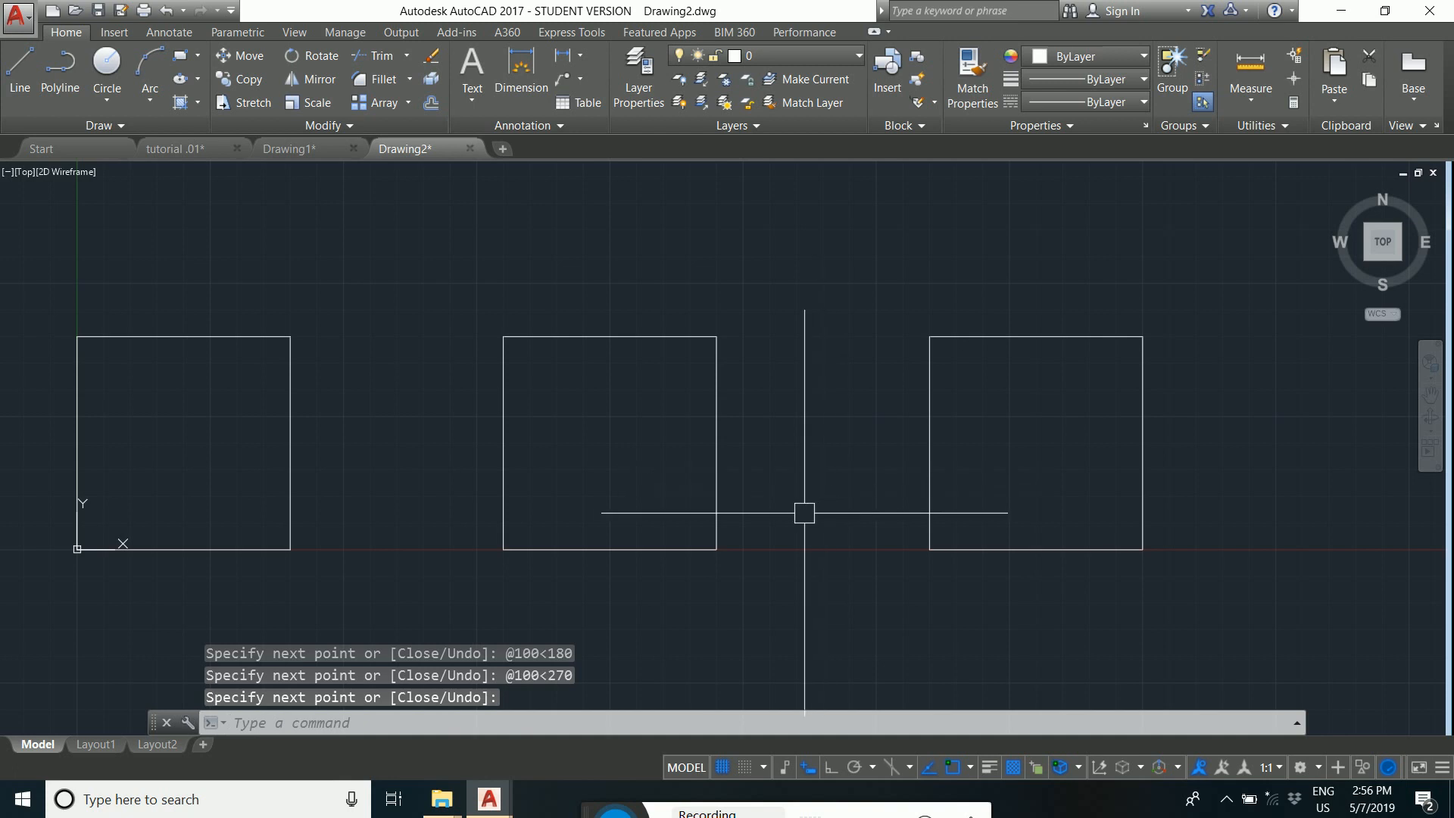
# After consulting the corner labels in tutorial .01, start single-line text beside the first square's lower-left corner in Drawing2 and specify its height.
pyautogui.moveTo(532, 493); pyautogui.dragTo(681, 471, button='middle')
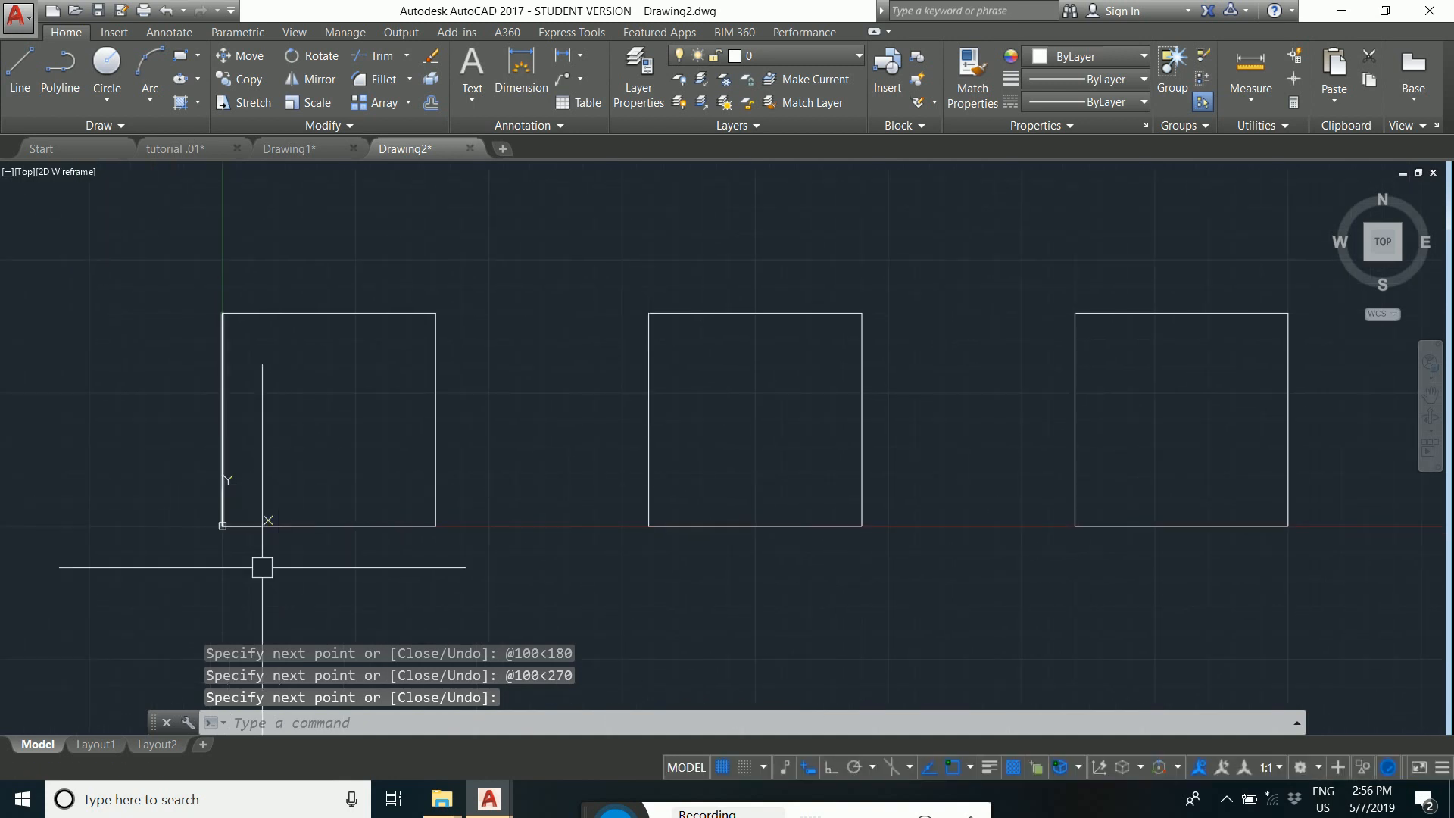
pyautogui.click(179, 149)
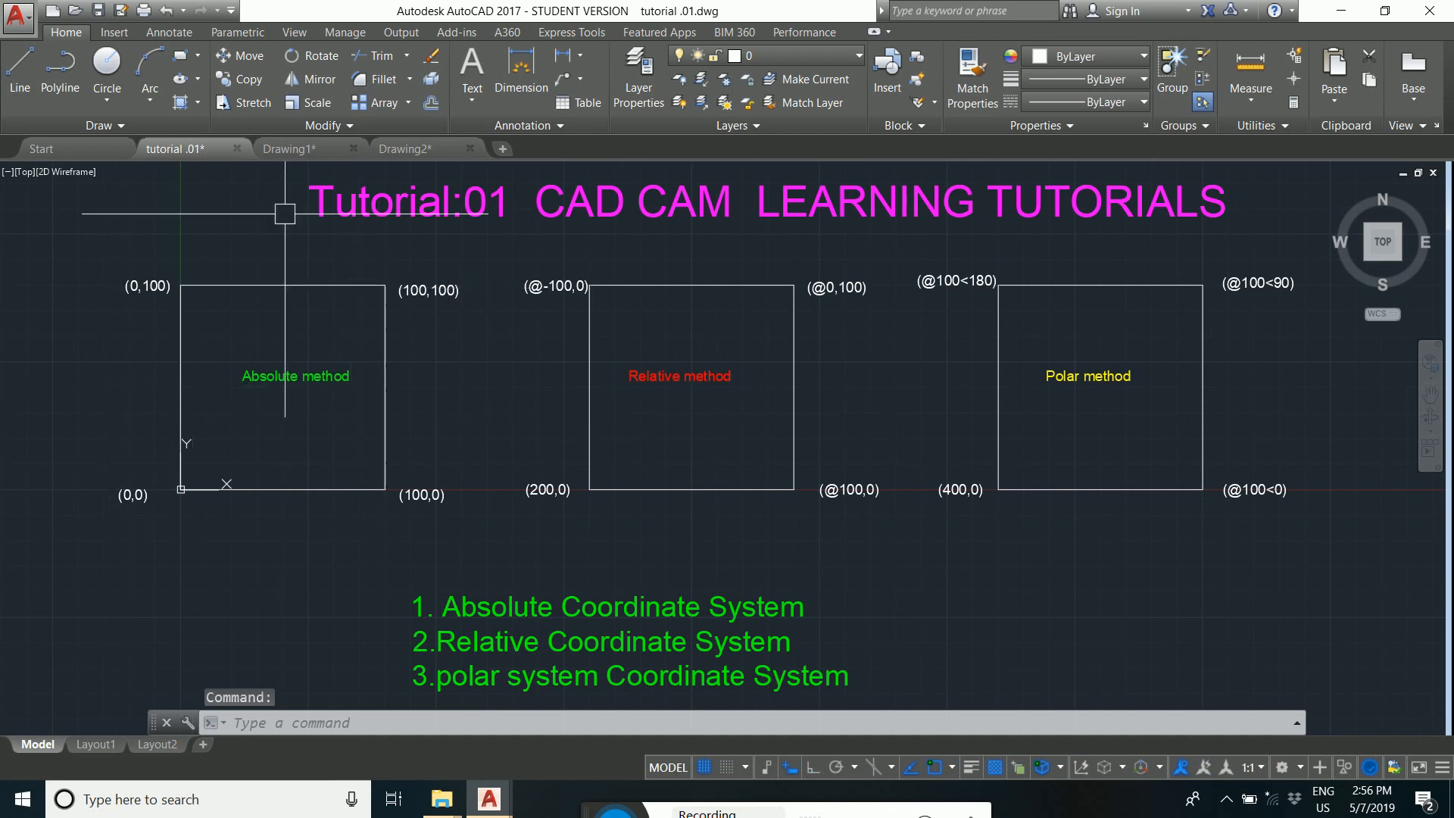
pyautogui.click(407, 149)
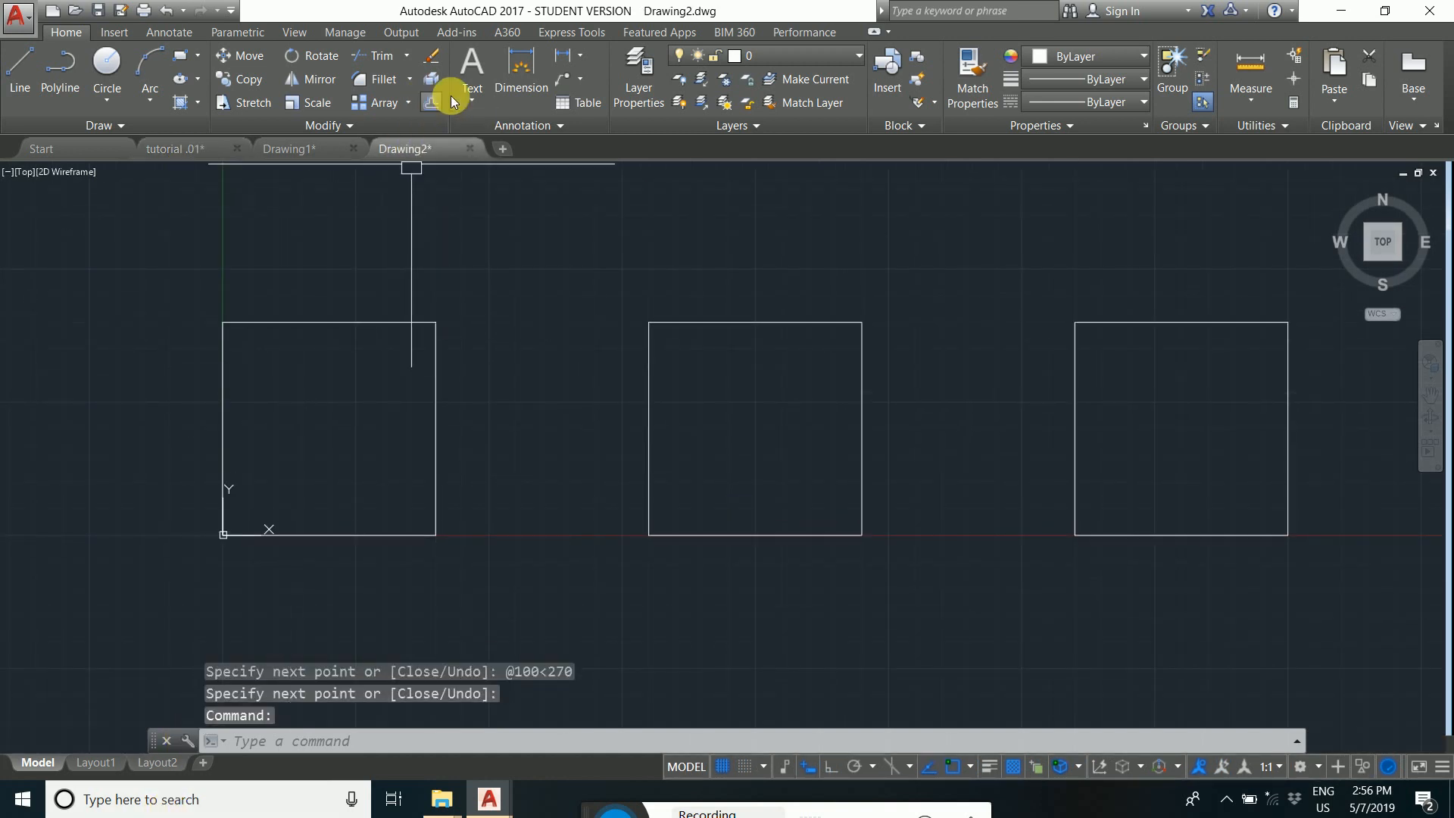
pyautogui.click(475, 103)
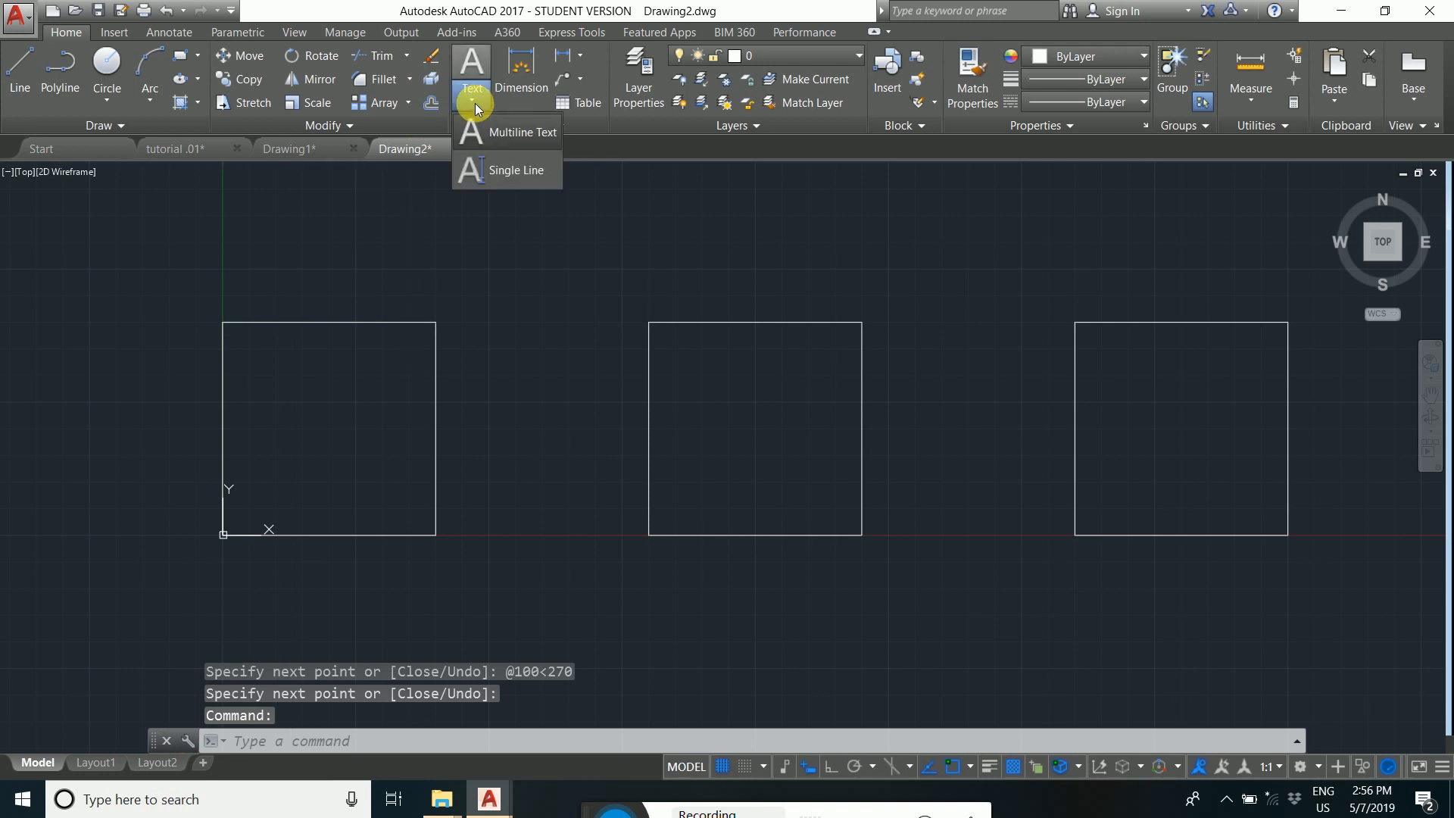
pyautogui.click(503, 173)
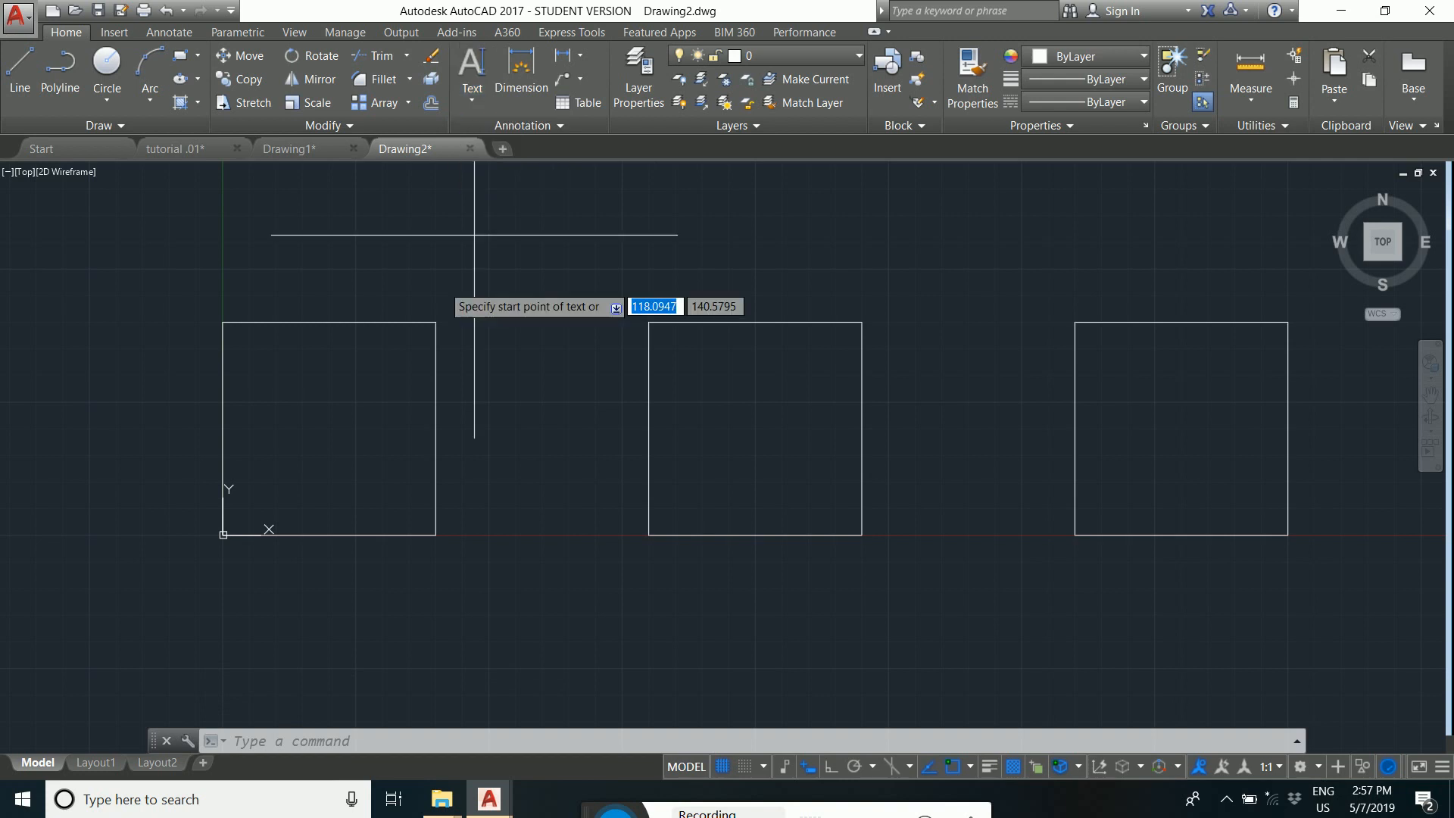
pyautogui.scroll(2, 205, 553)
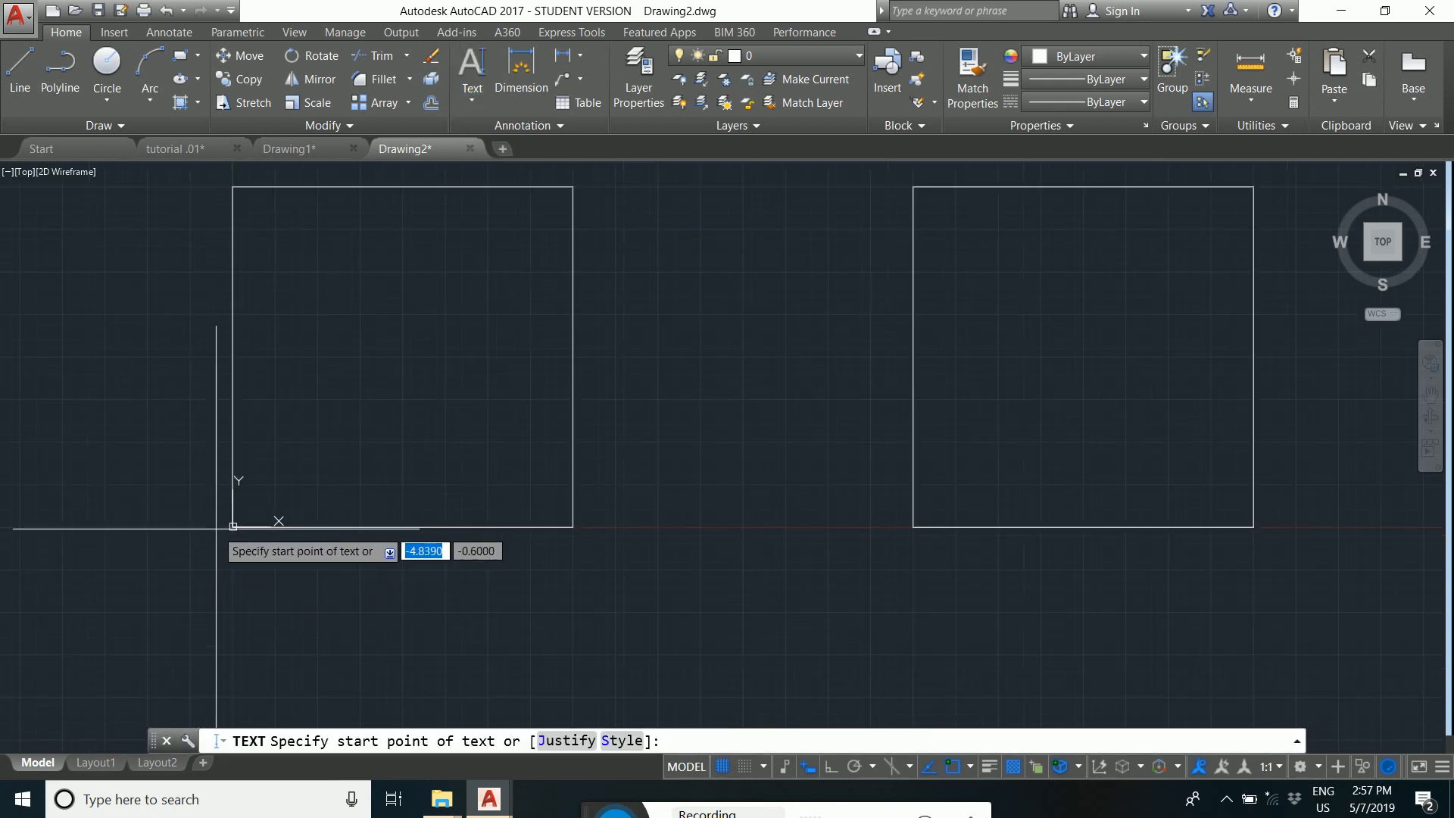
pyautogui.click(207, 522)
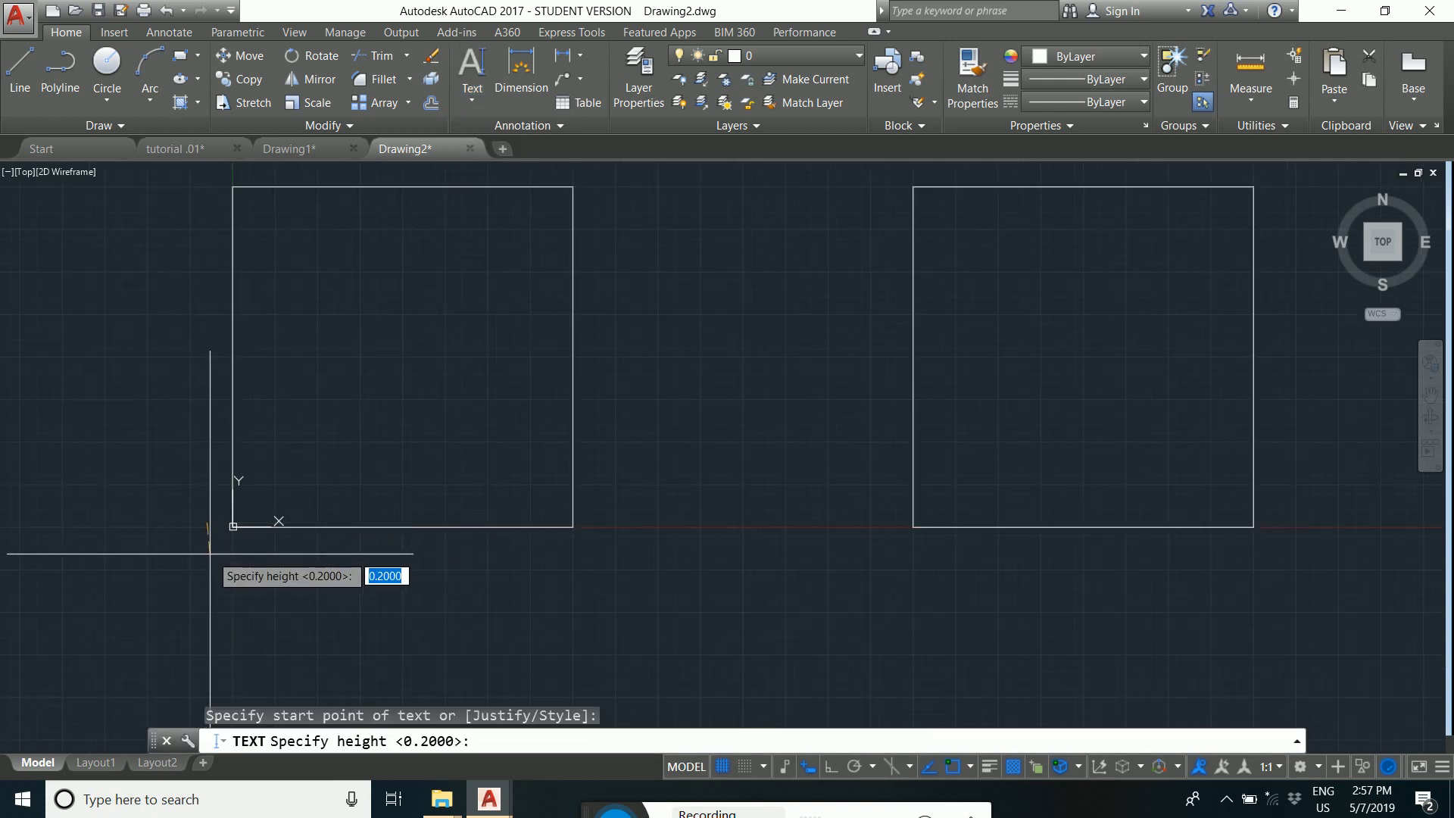
pyautogui.press('F8')
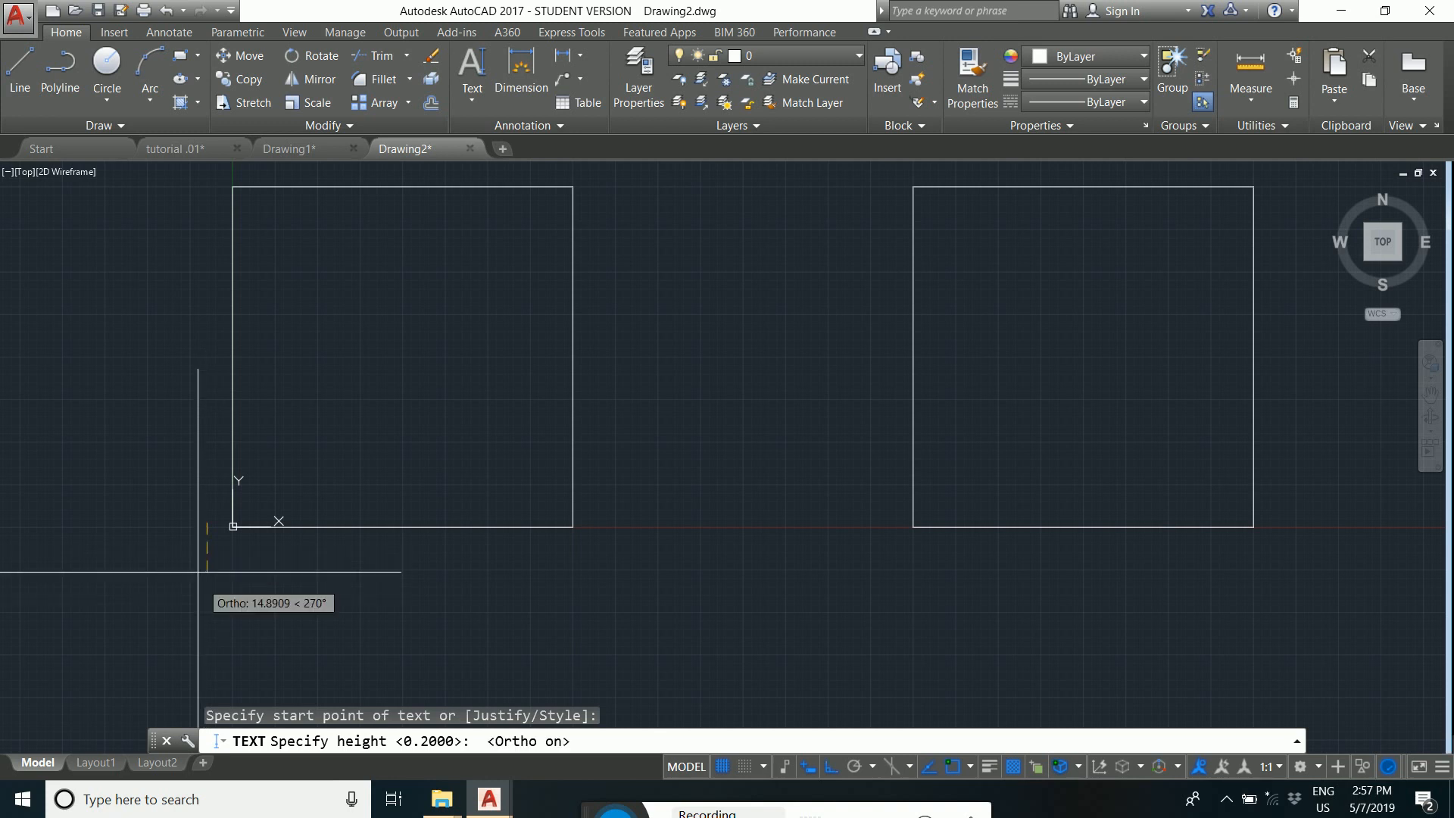
pyautogui.press('Return')
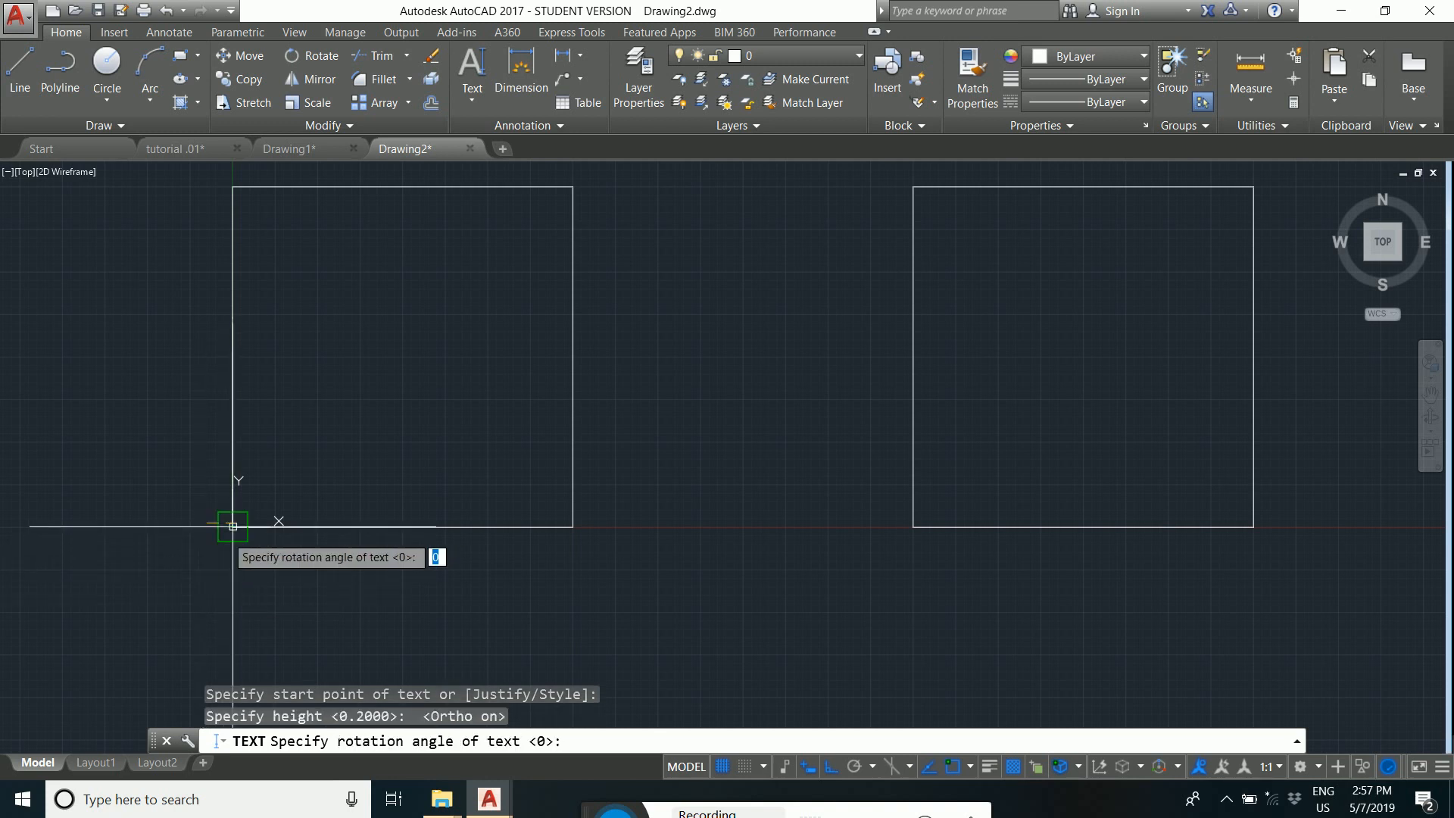
# Accept the 0 rotation angle and enter (0,0) as the label of the first square's lower-left corner.
pyautogui.scroll(3, 208, 522)
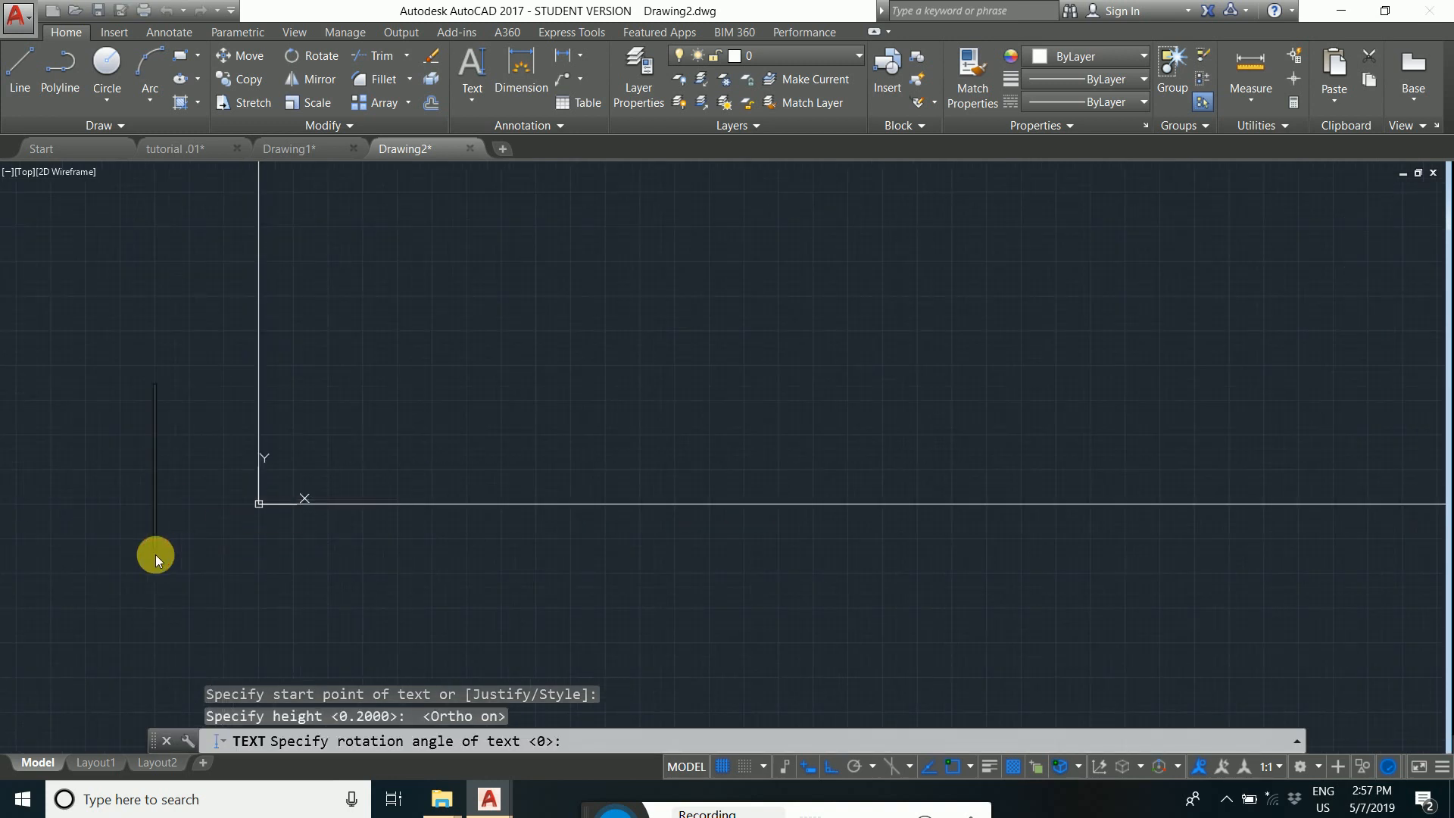
pyautogui.scroll(-3, 188, 558)
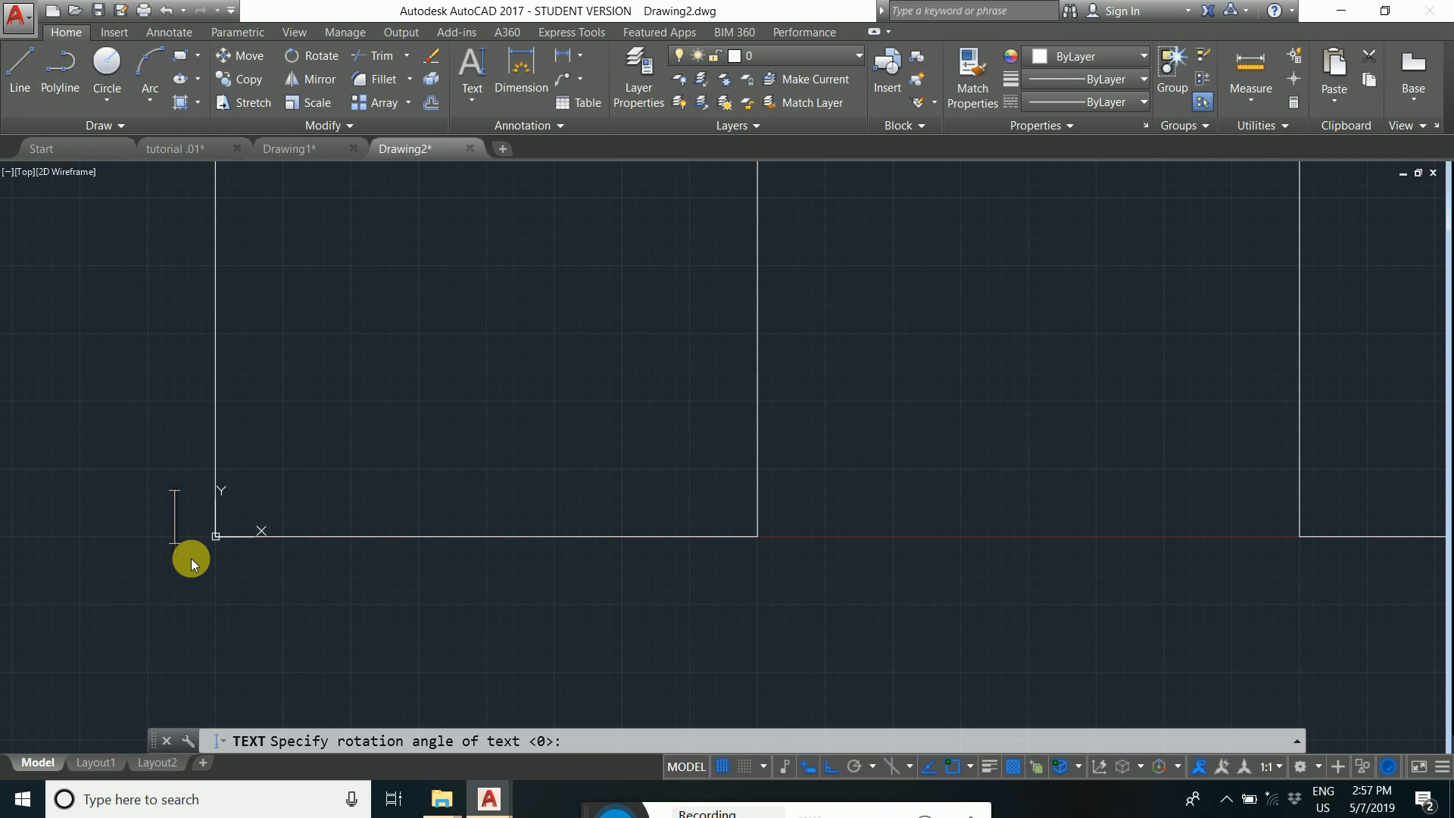
pyautogui.write('(0')
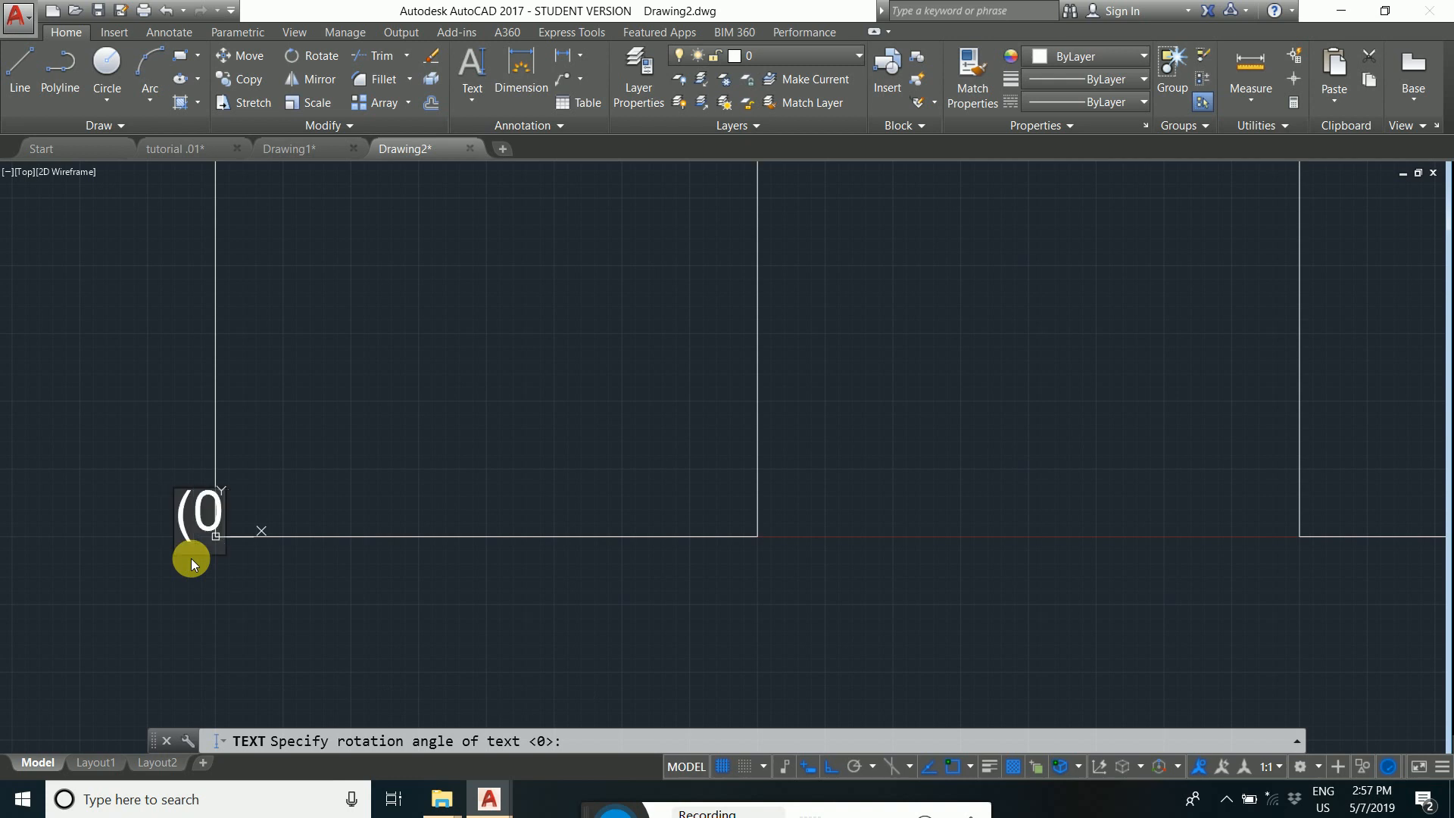
pyautogui.write(',0')
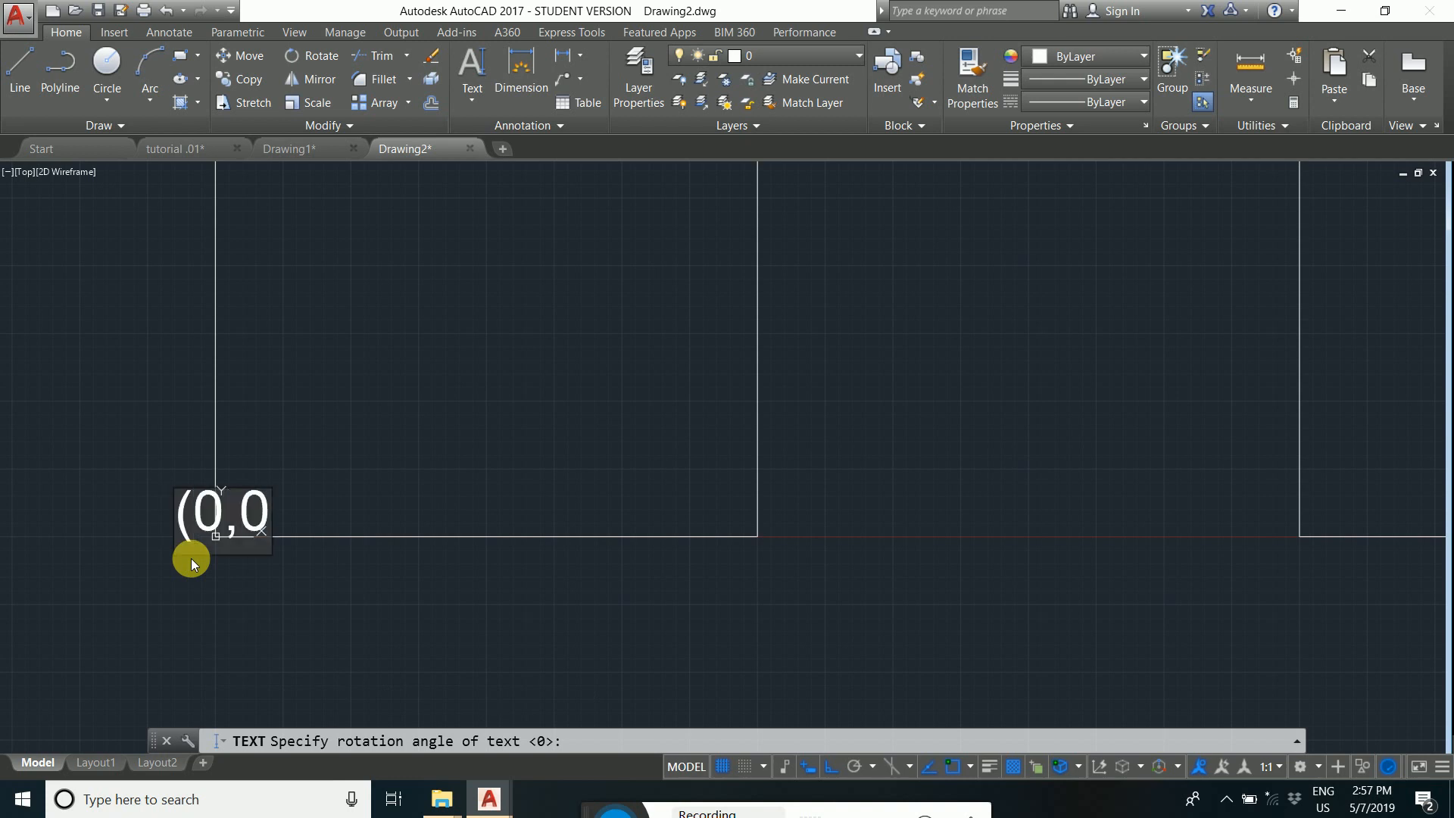
pyautogui.write(')')
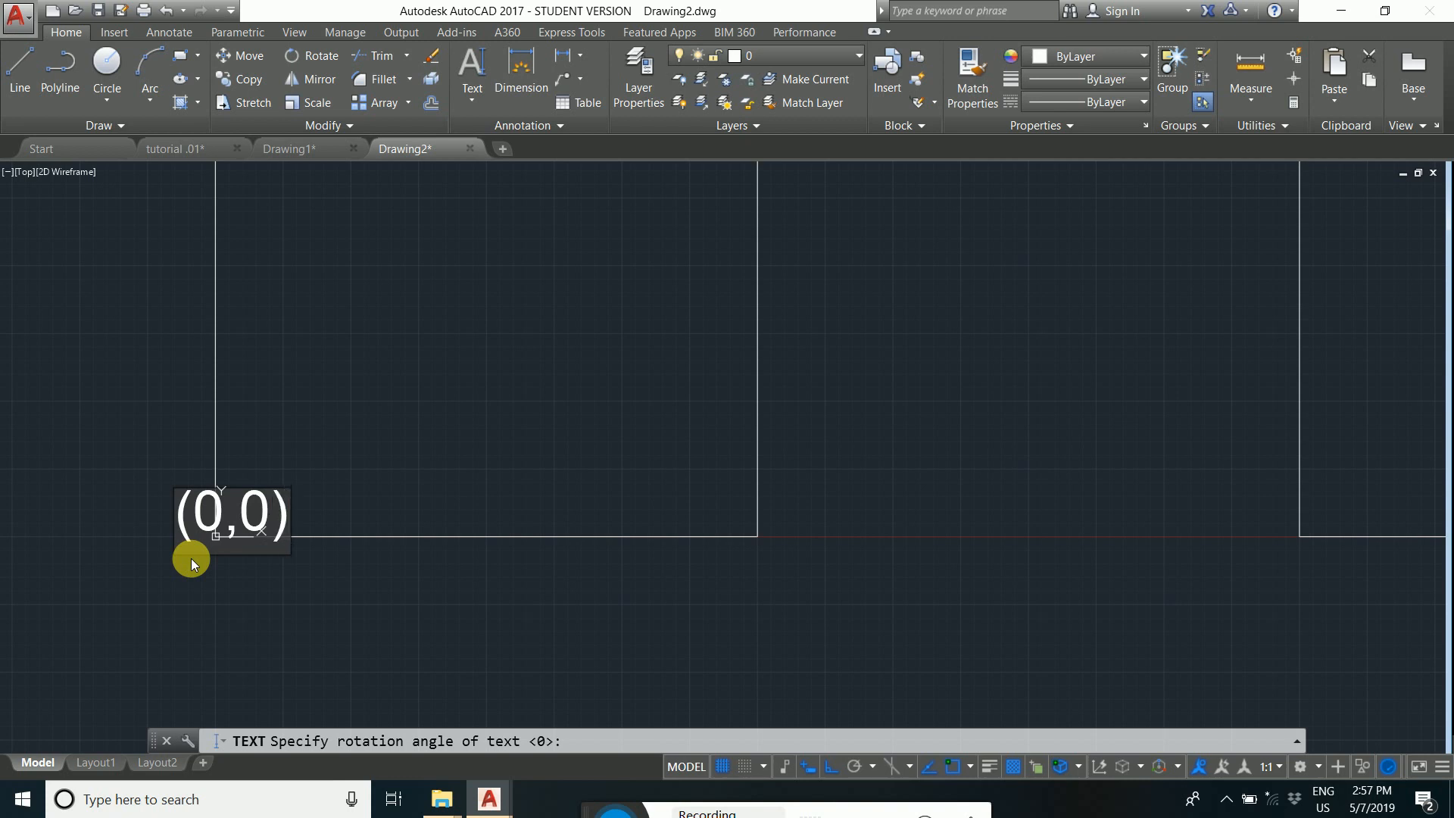
# Add the text (100,0) beside the first square's lower-right corner.
pyautogui.click(804, 534)
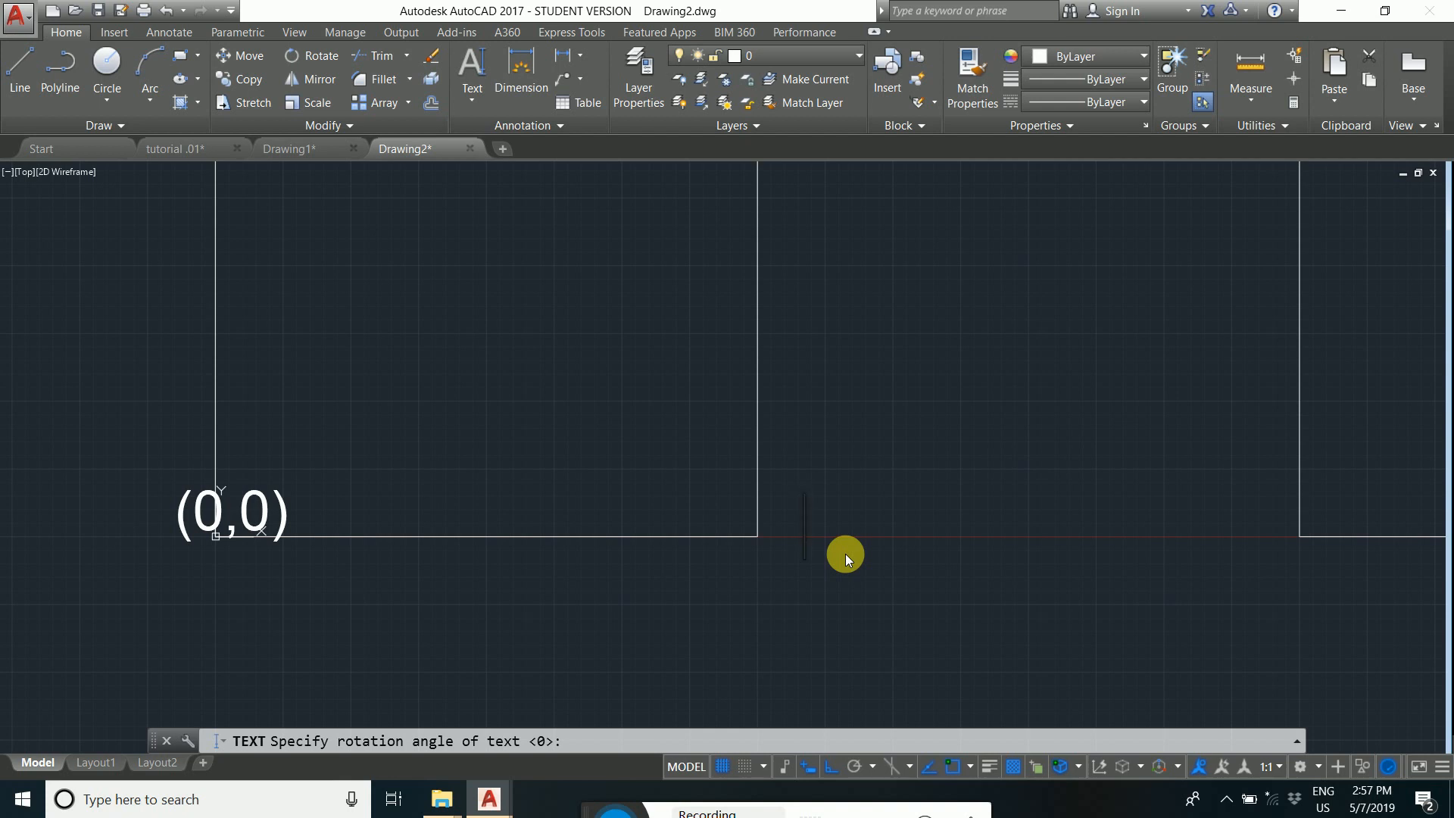
pyautogui.write('(1')
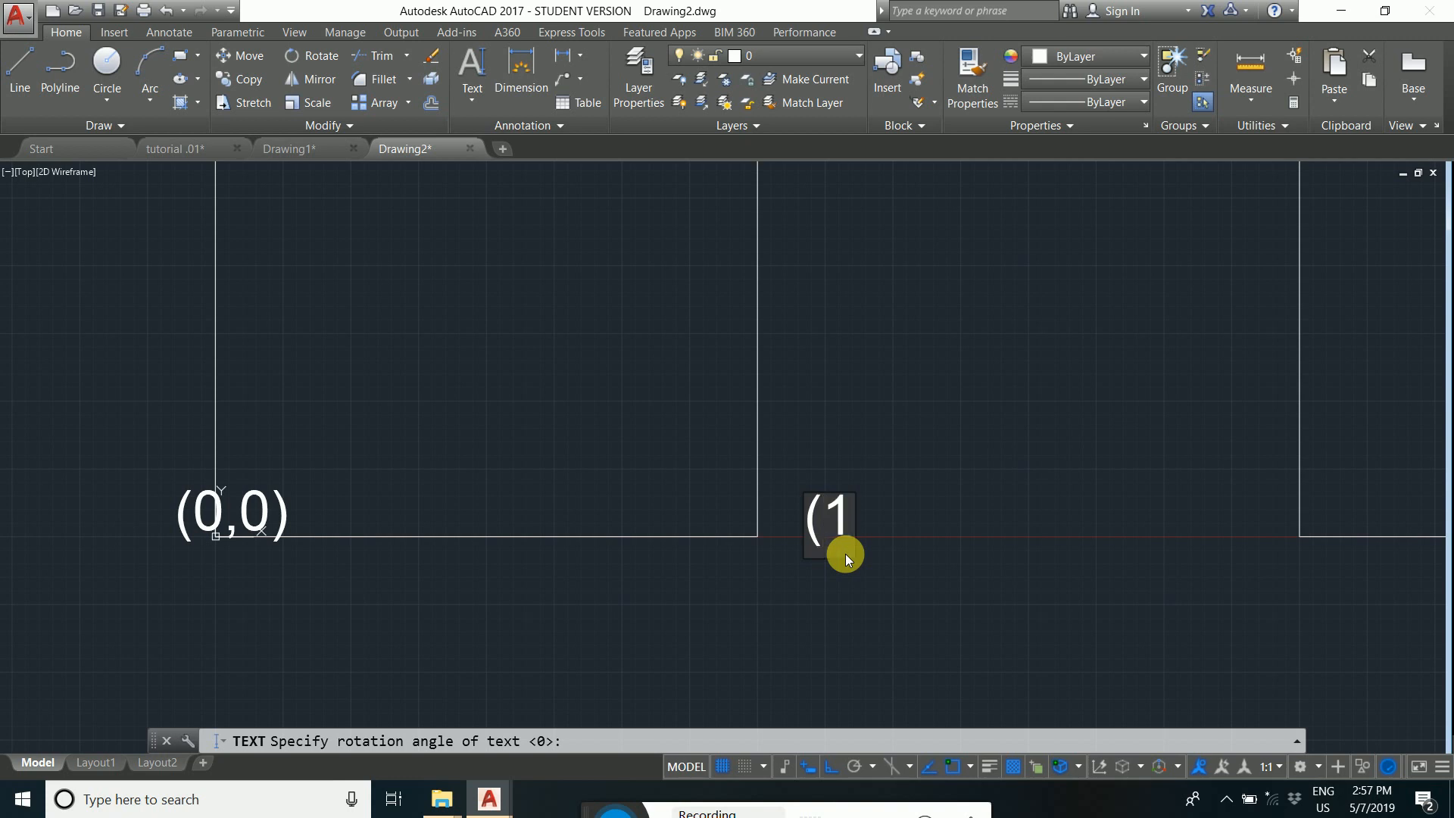
pyautogui.write('00,')
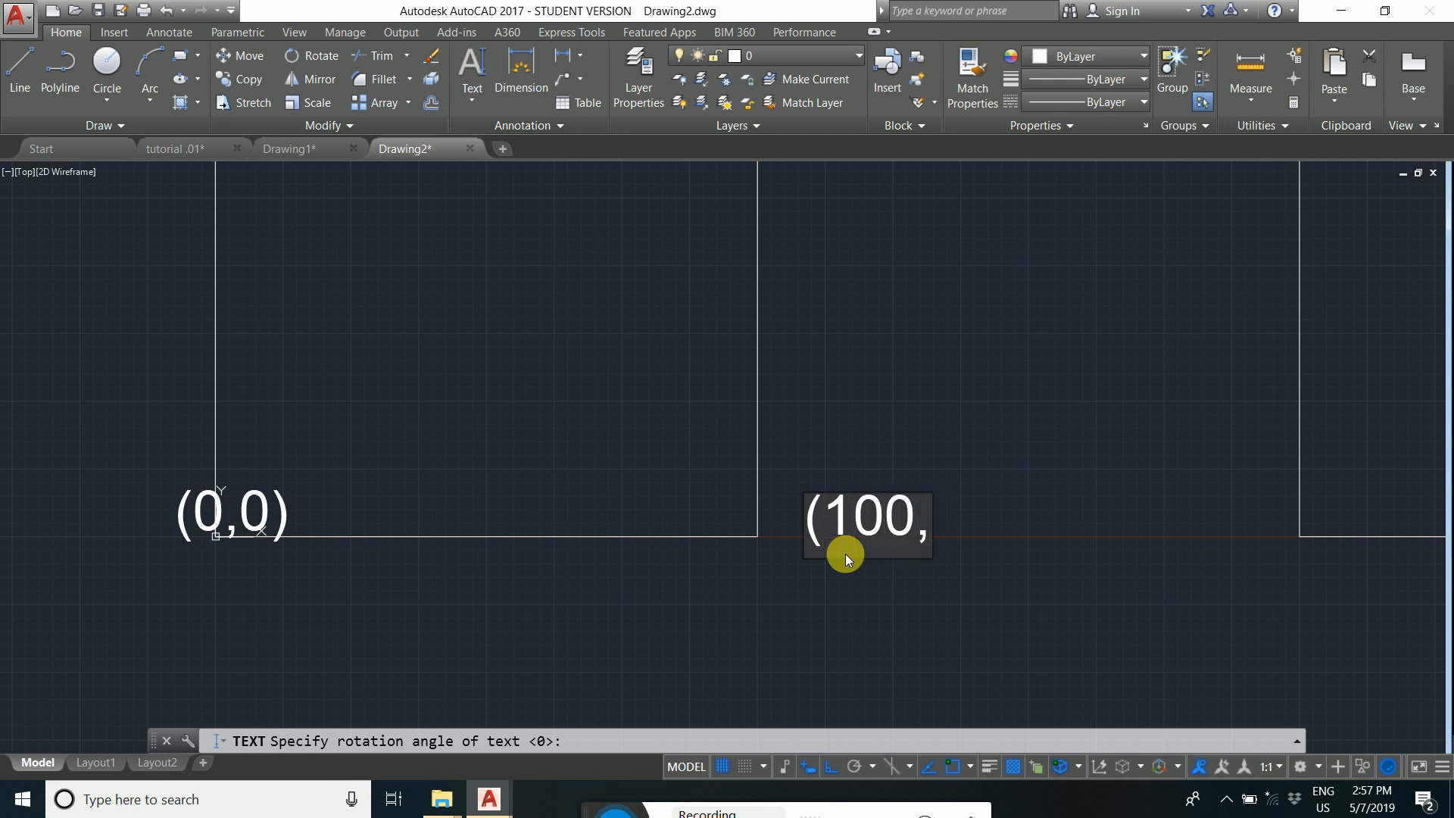
pyautogui.write('0')
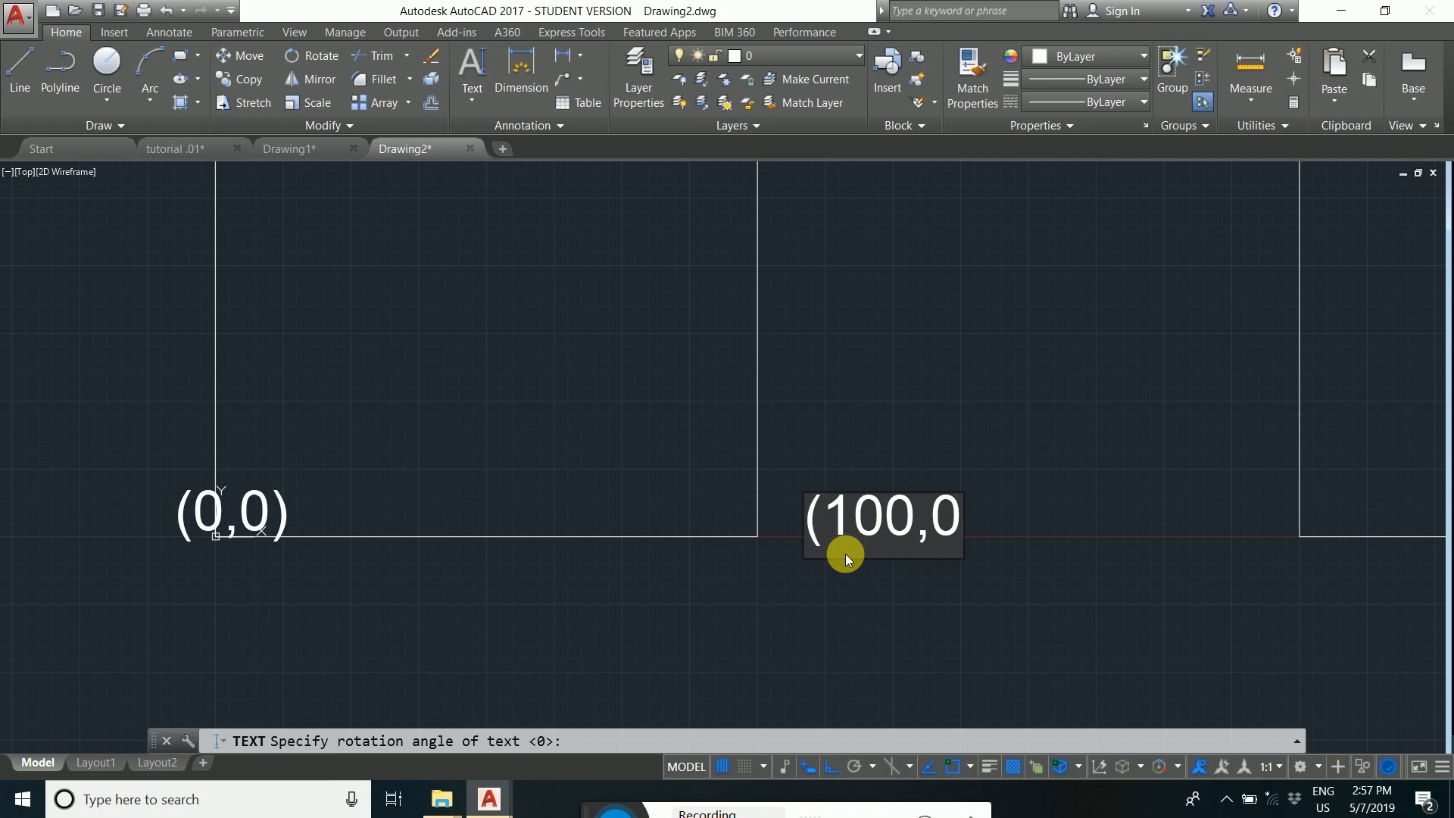
pyautogui.write('0')
pyautogui.press('BackSpace')
pyautogui.press('BackSpace')
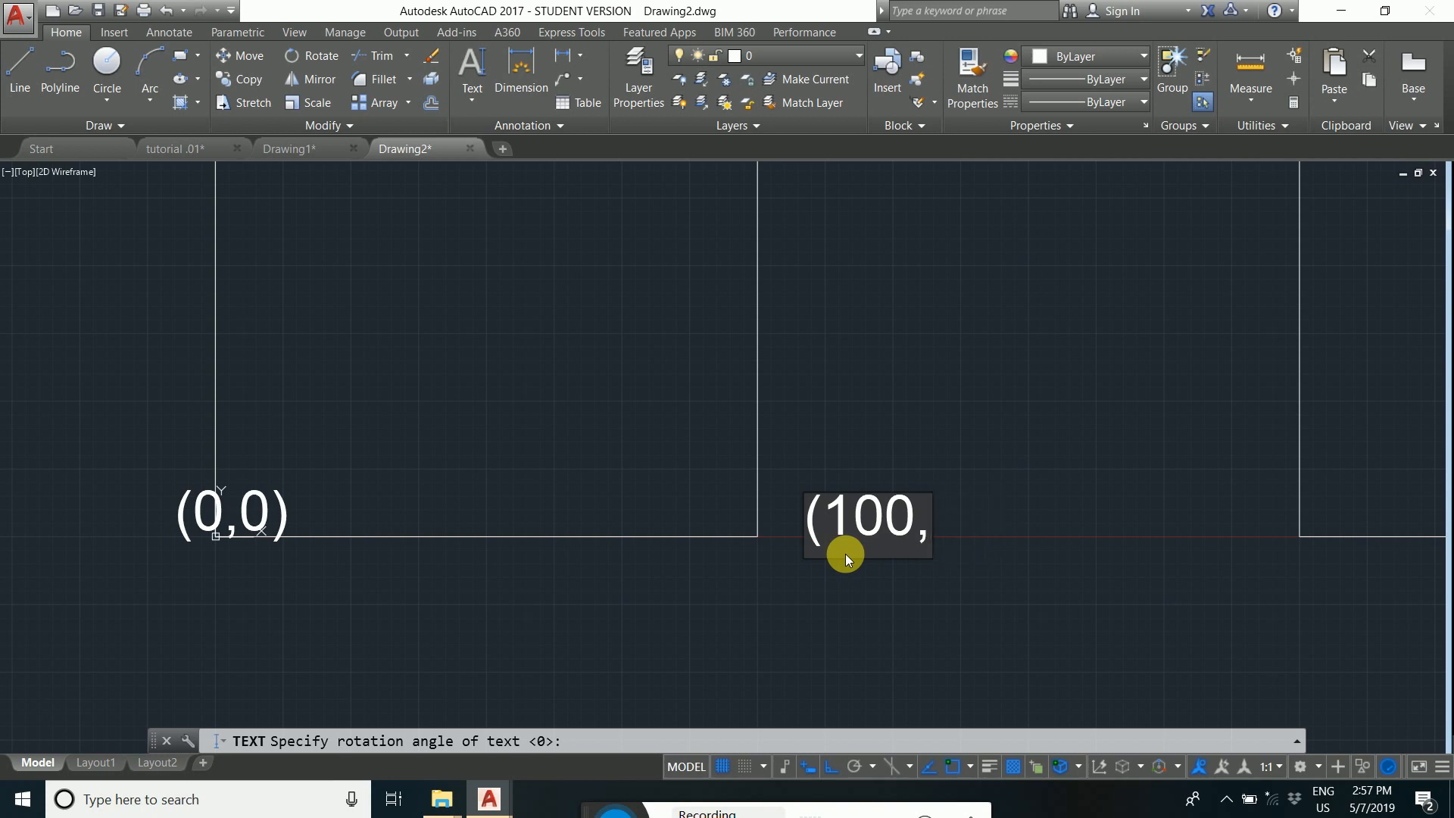
pyautogui.write('0)')
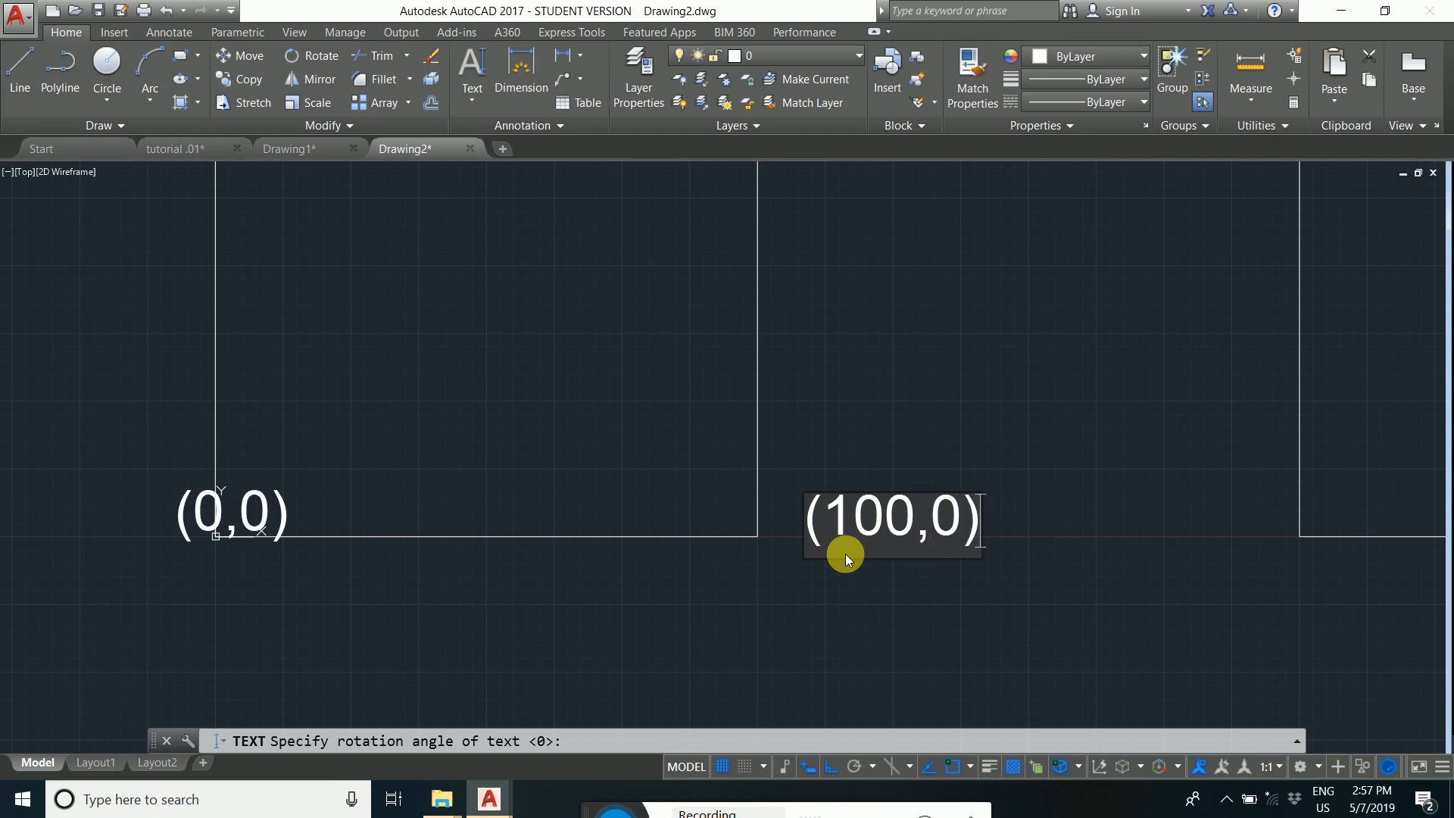
# Add the text (100,100) beside the first square's upper-right corner.
pyautogui.scroll(-2, 868, 409)
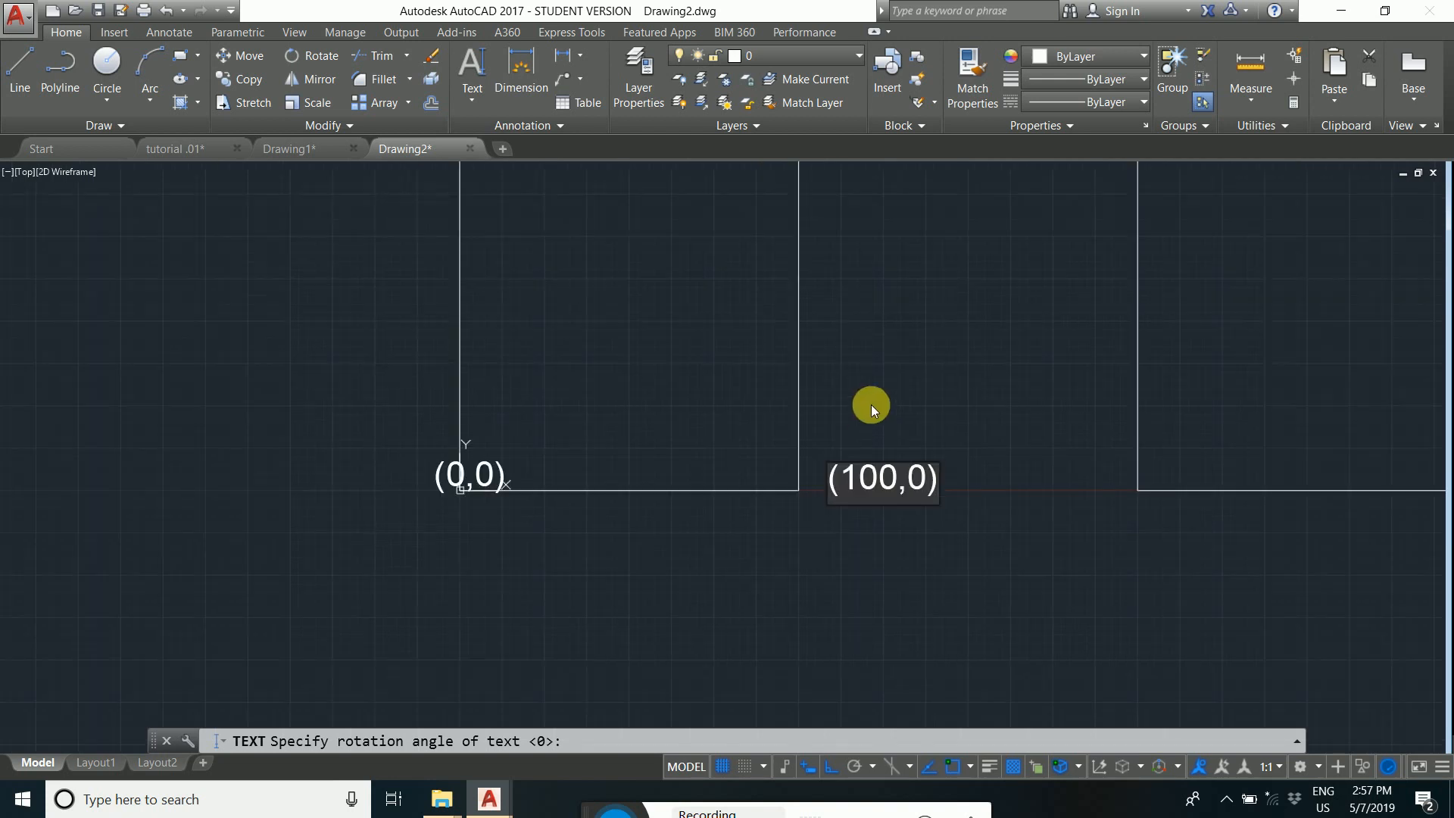
pyautogui.moveTo(870, 406); pyautogui.dragTo(839, 606, button='middle')
pyautogui.press('F7')
pyautogui.click(795, 285)
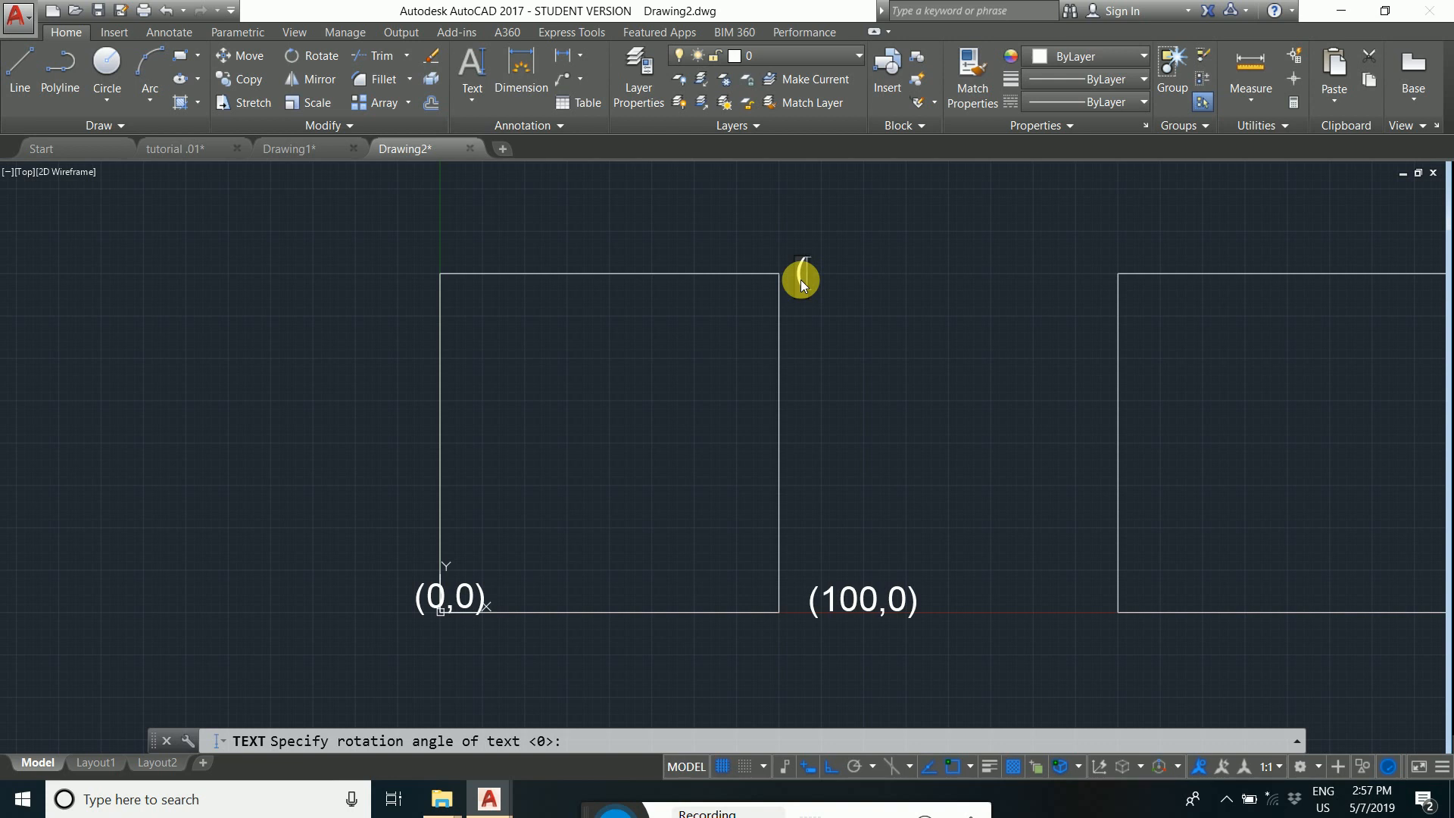
pyautogui.write('00,')
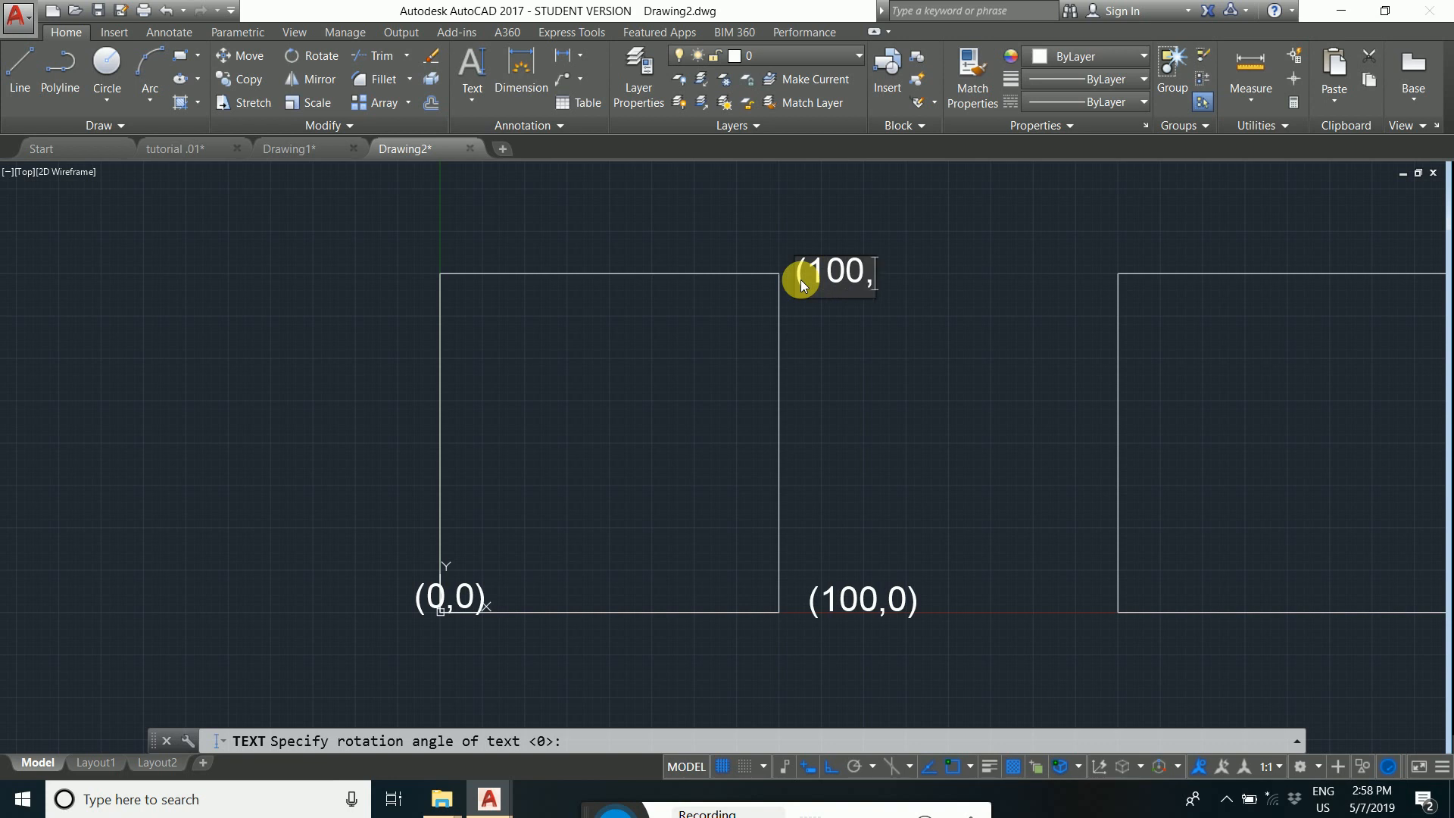
pyautogui.write('100)')
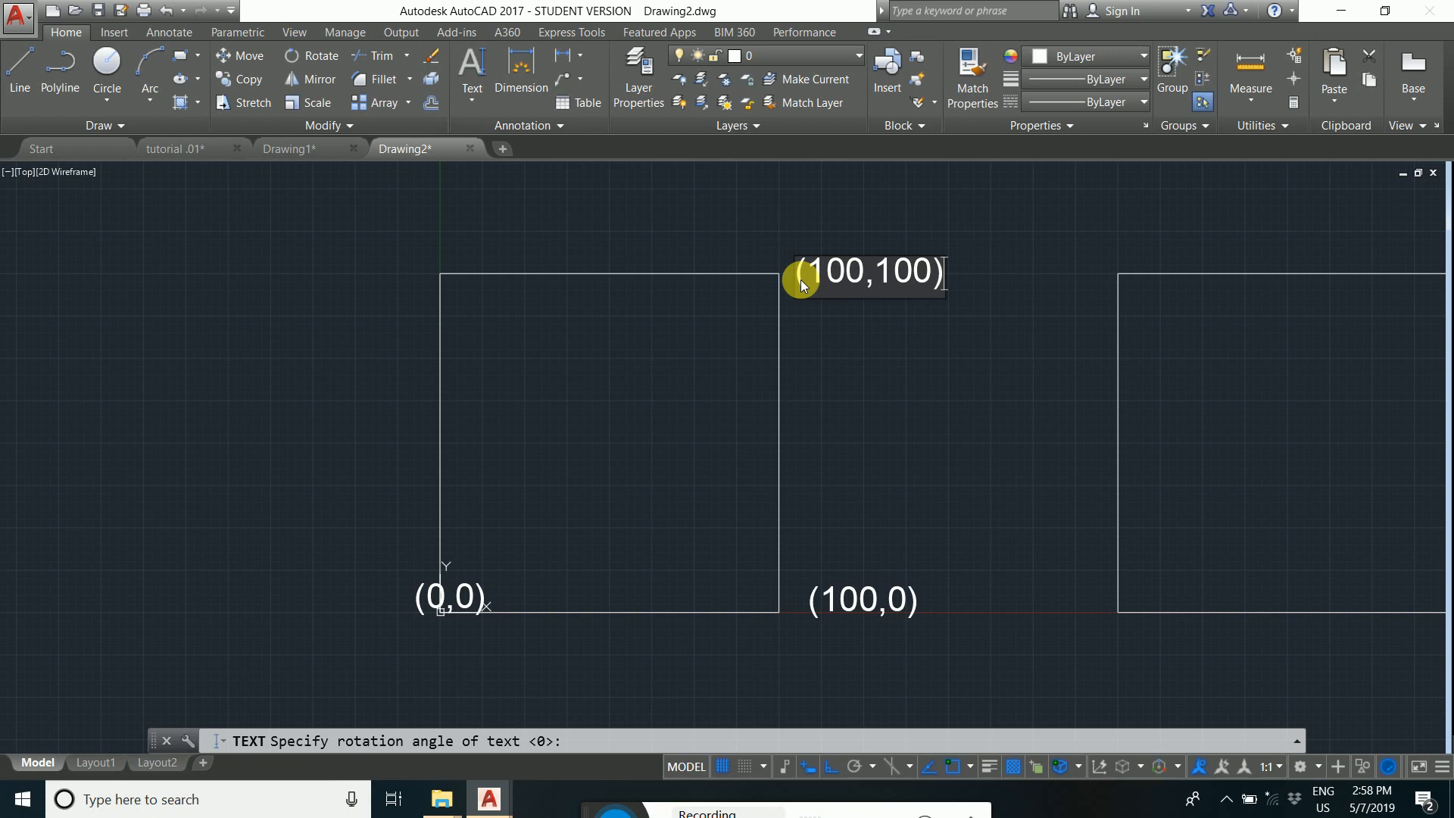
# Add the text (0,100) just above the first square's upper-left corner.
pyautogui.click(409, 271)
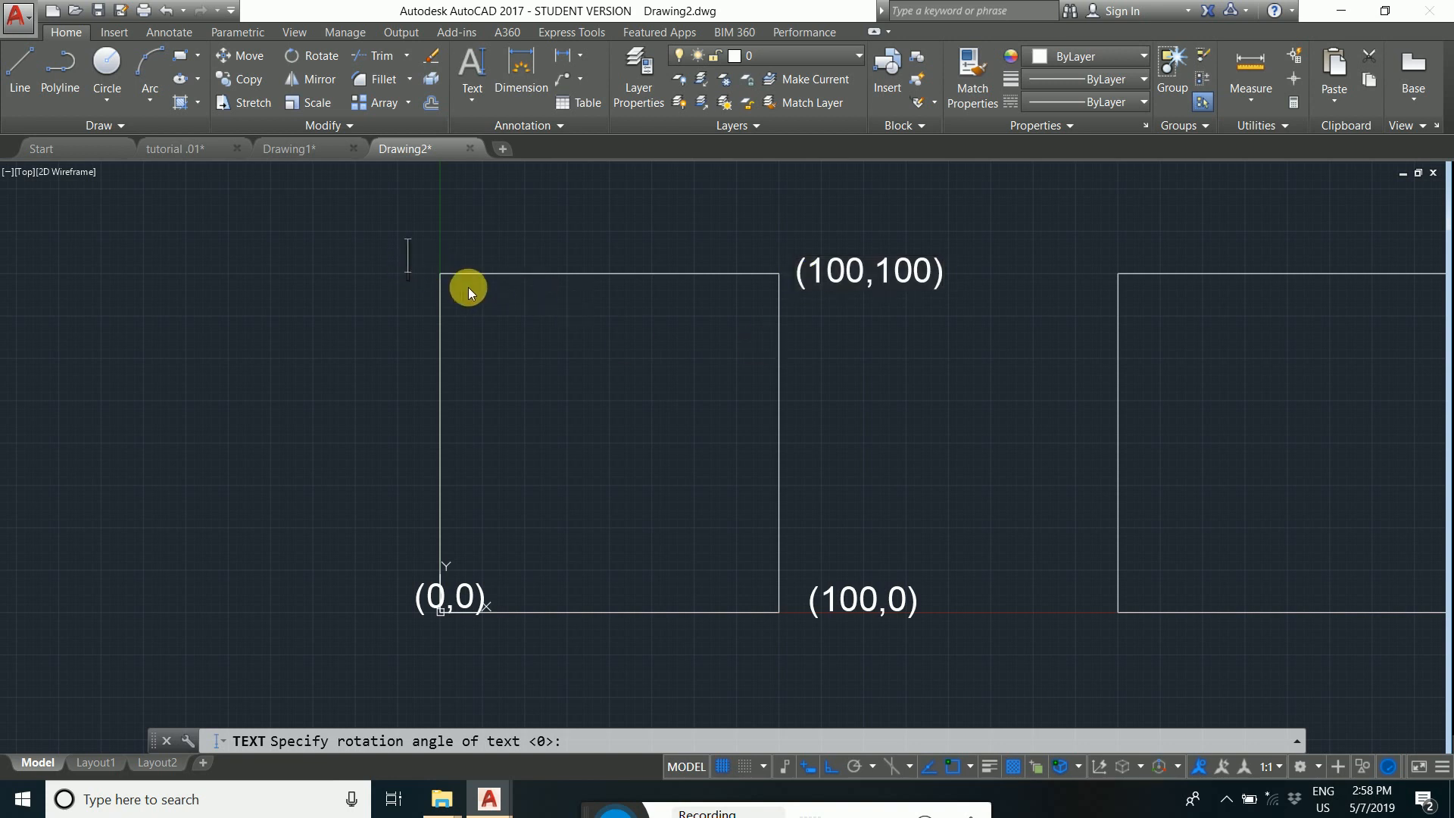
pyautogui.write('0')
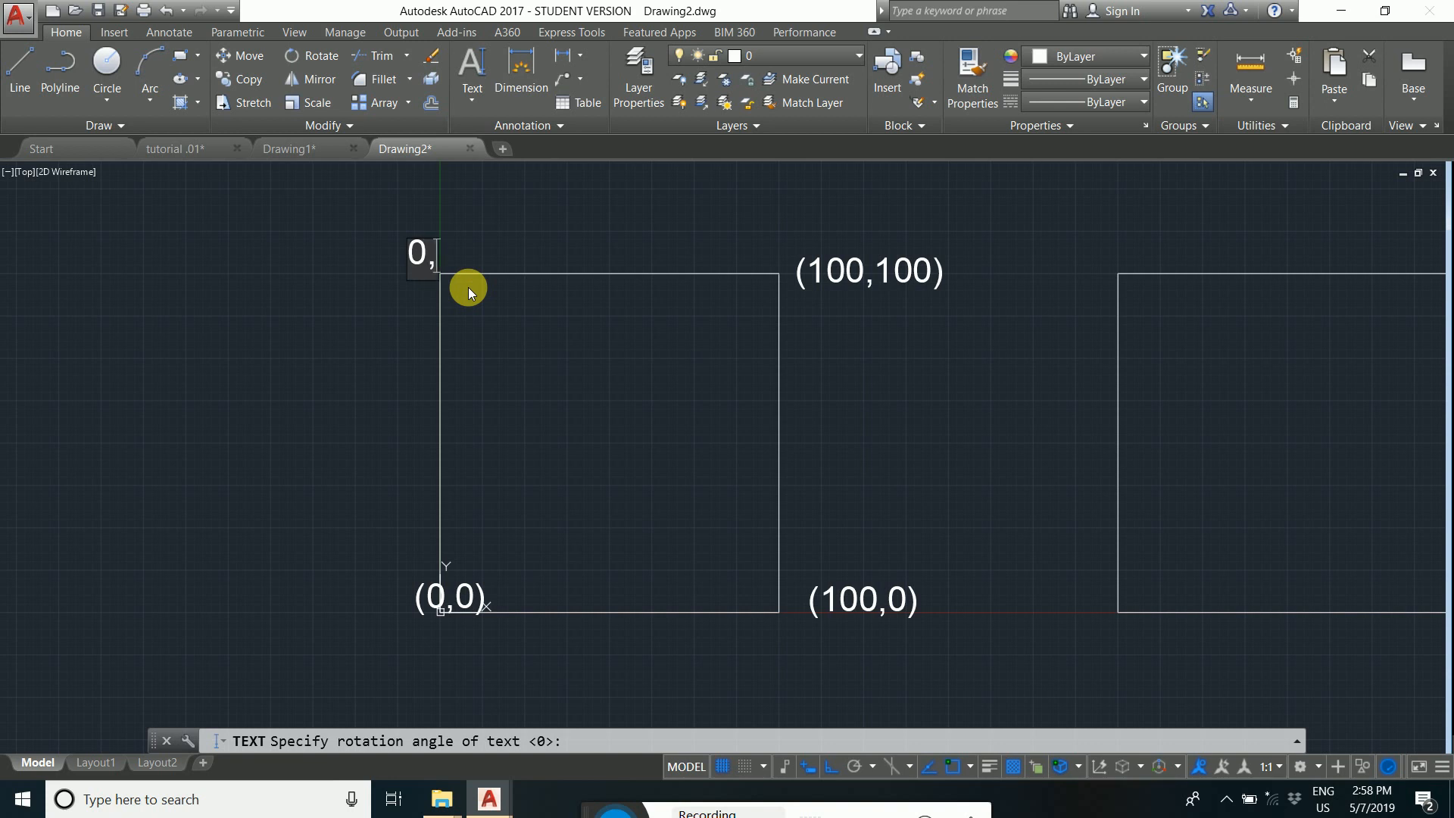
pyautogui.write(',100')
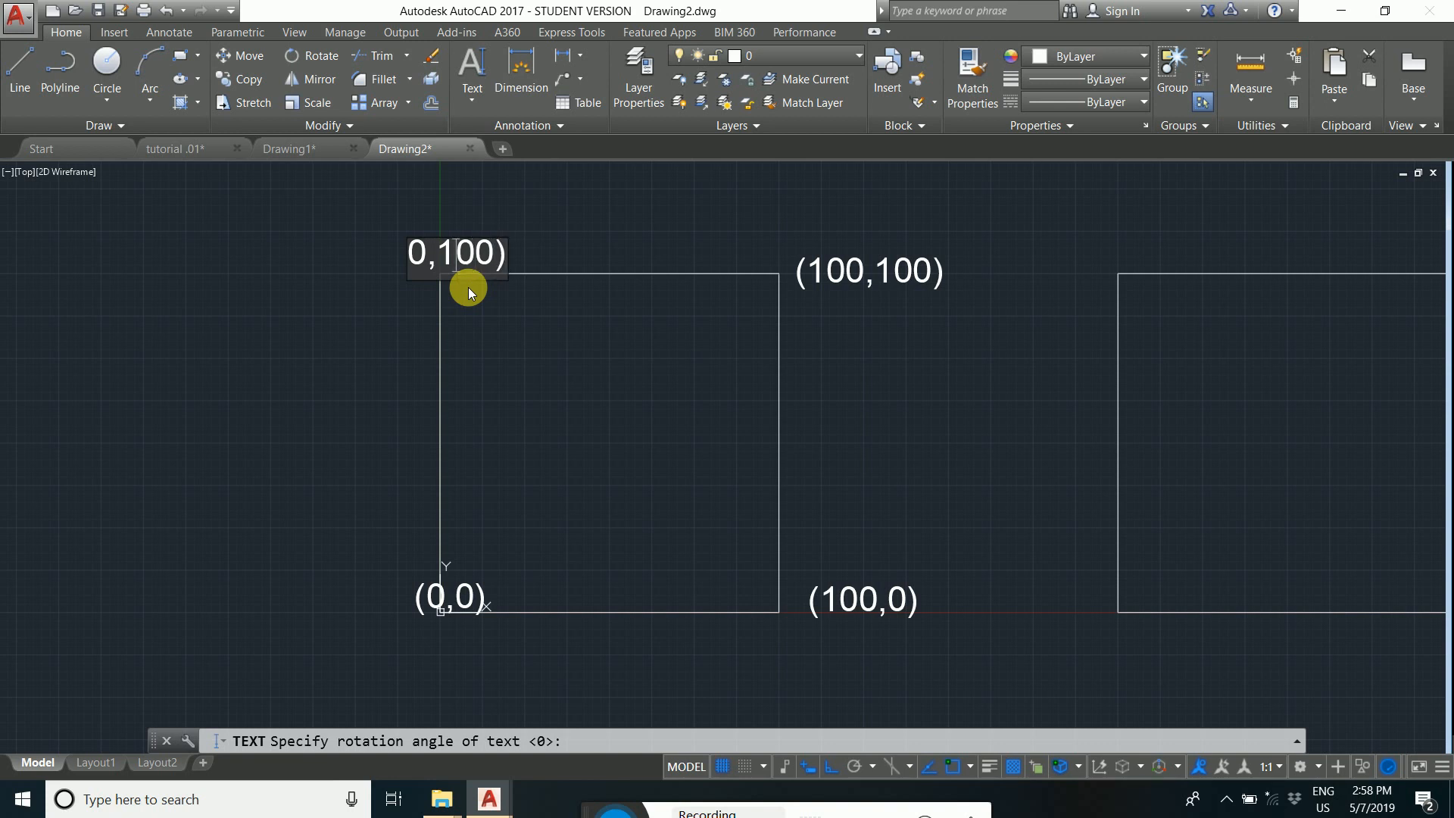
pyautogui.press('Home')
pyautogui.write('(')
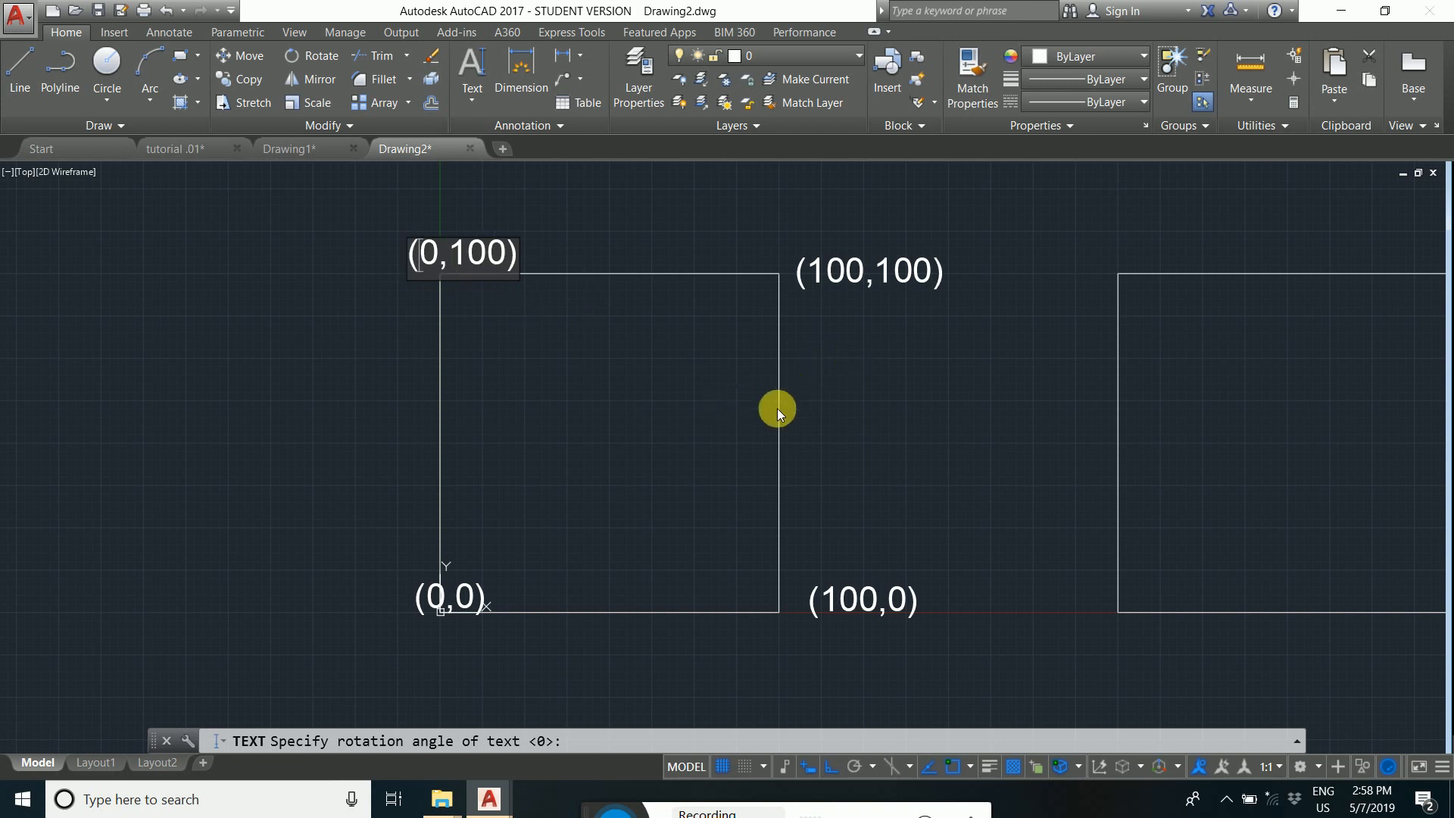
# Add the text "Absotute method" in the middle of the first square.
pyautogui.click(530, 432)
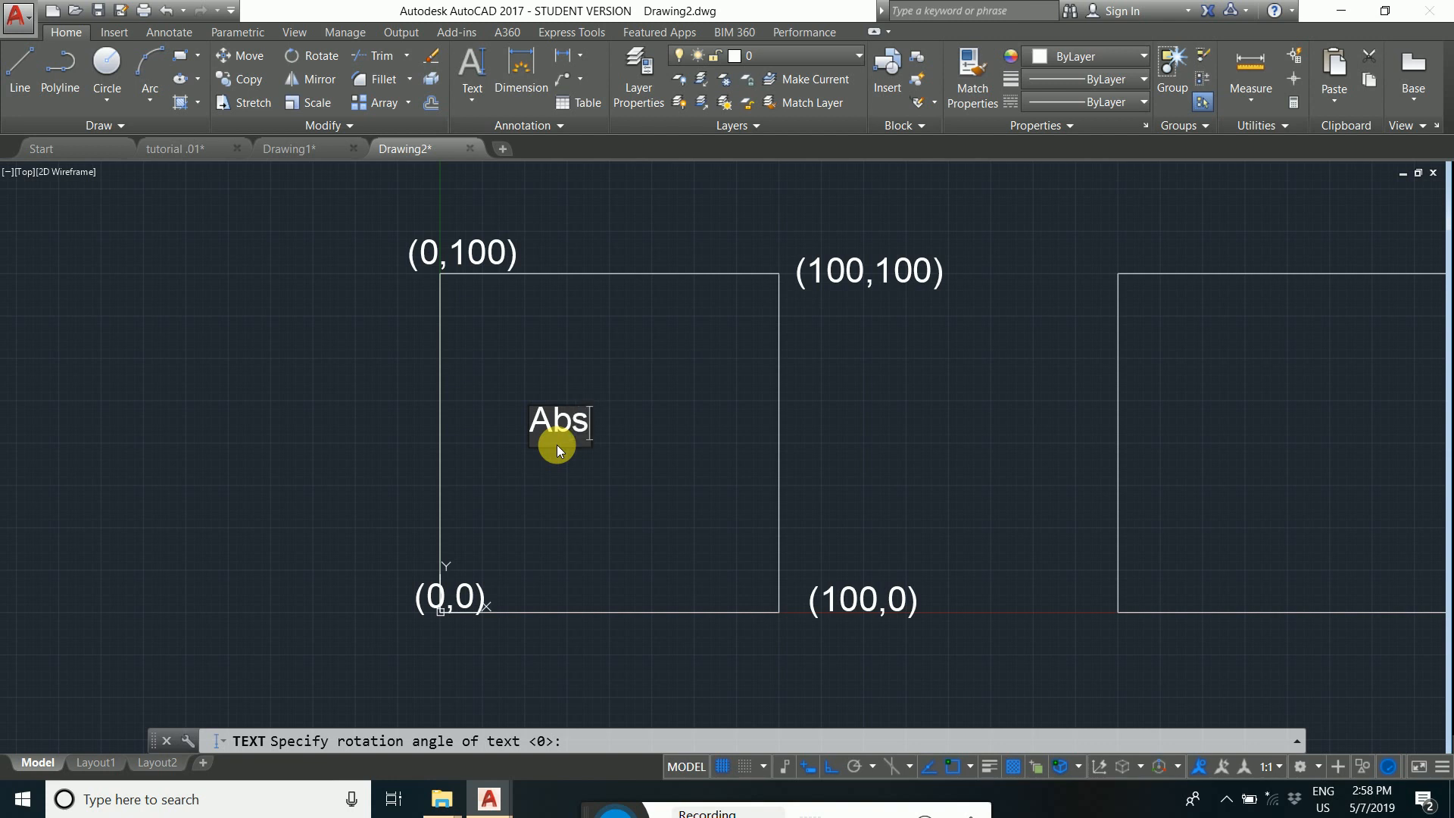
pyautogui.write('otute')
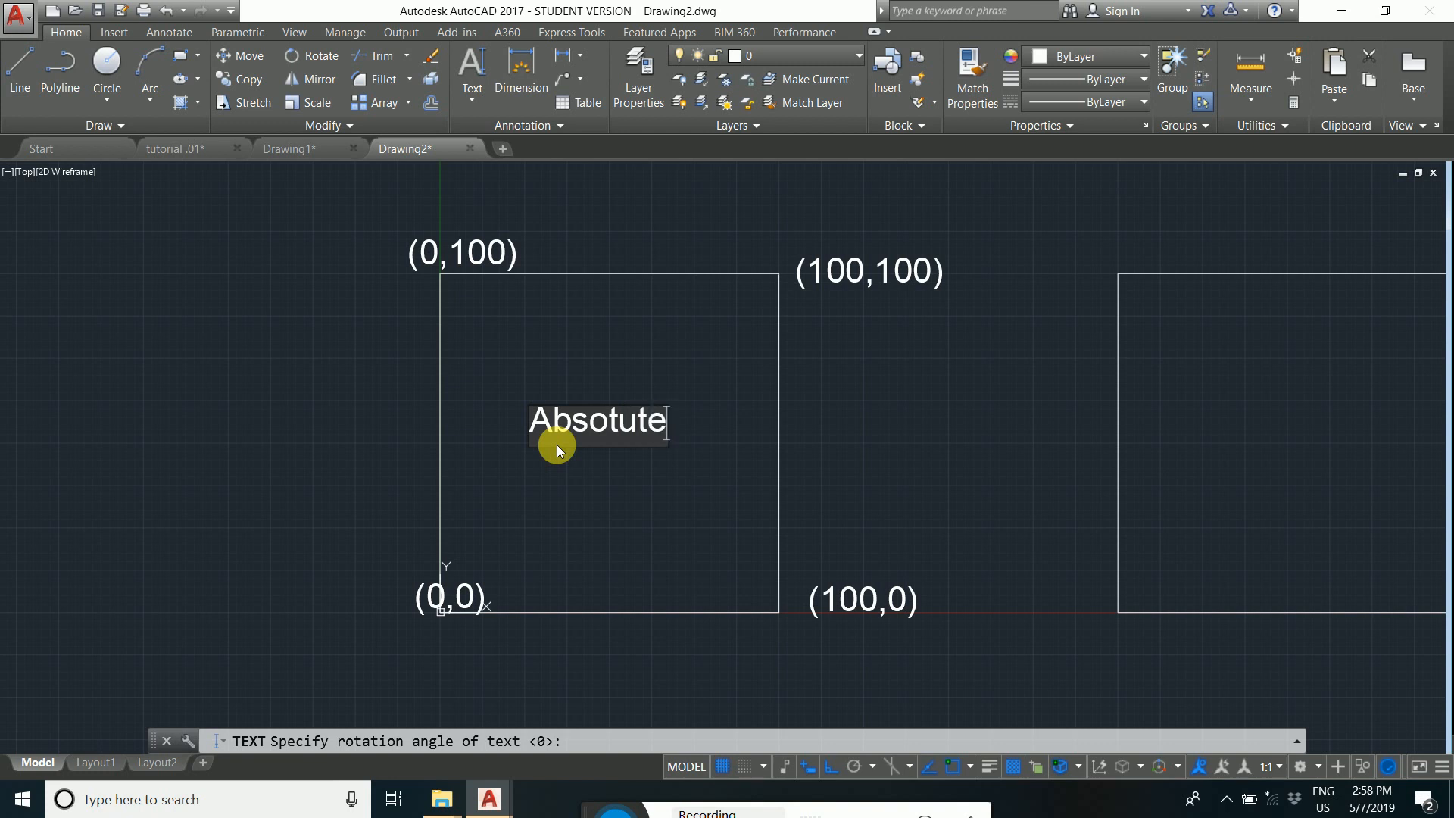
pyautogui.write(' met')
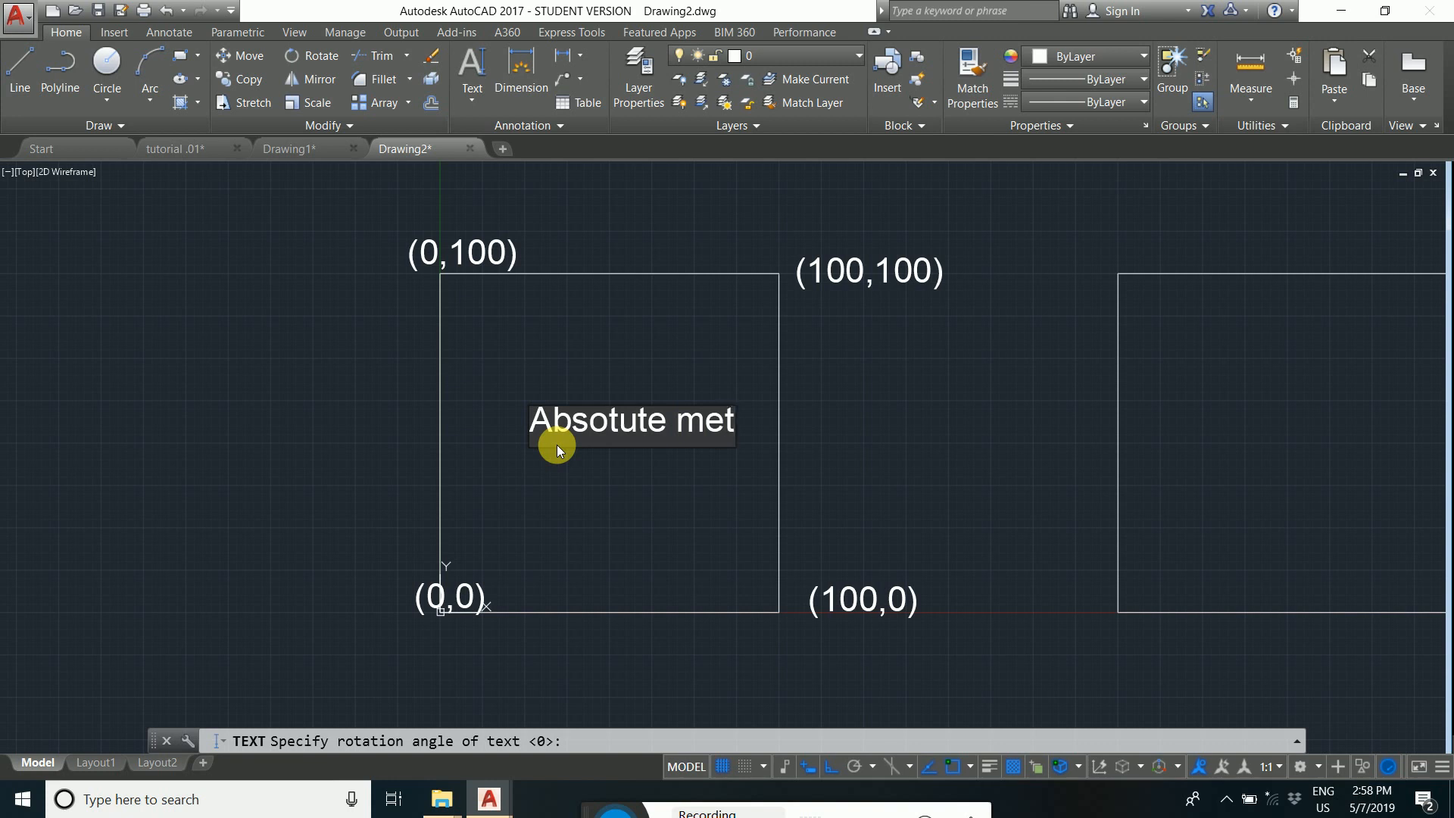
pyautogui.write('hod')
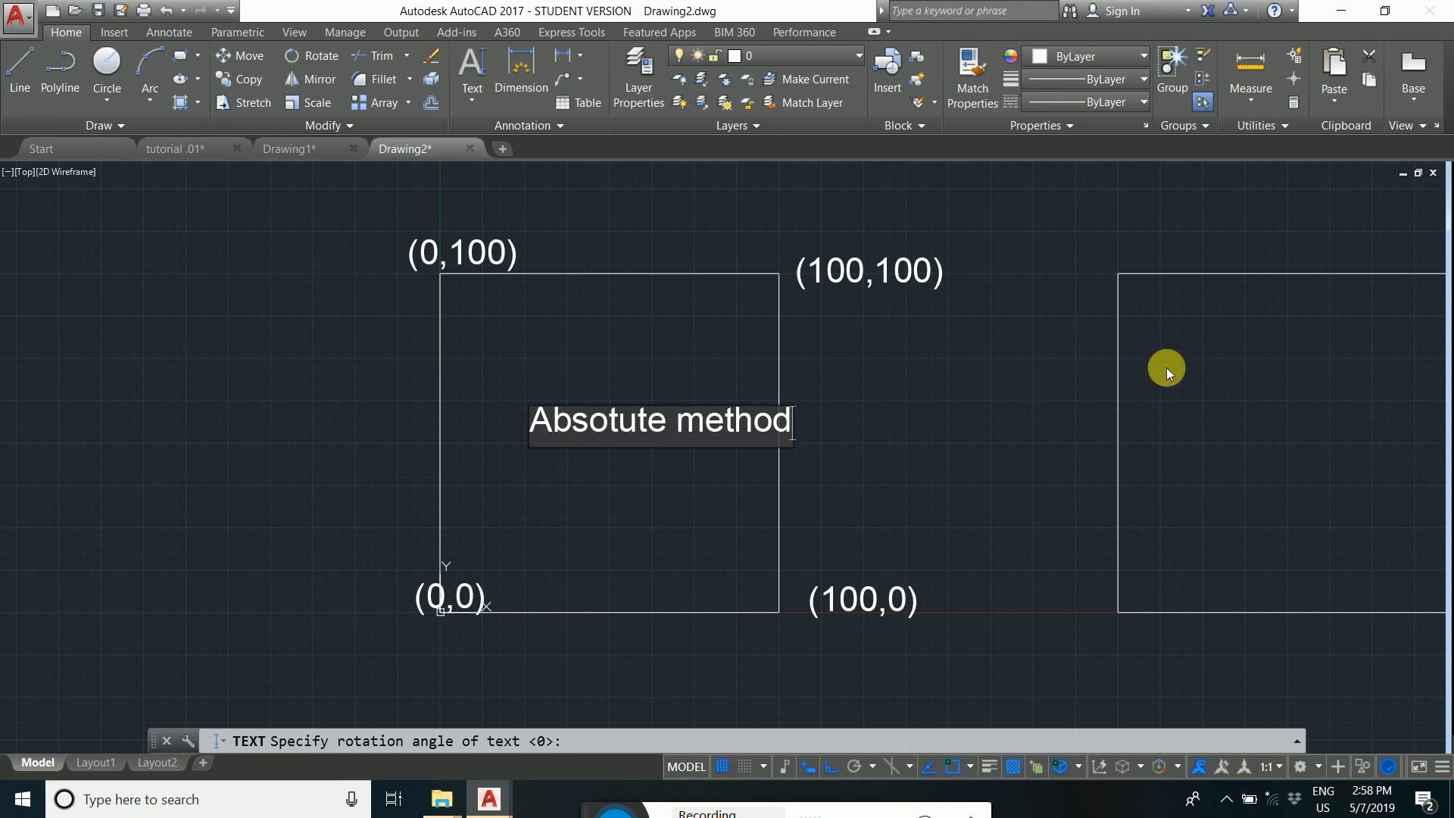
# Add the text (@-100,0) at the second square's upper-left corner.
pyautogui.click(1207, 431)
pyautogui.moveTo(1144, 441); pyautogui.dragTo(1025, 454, button='middle')
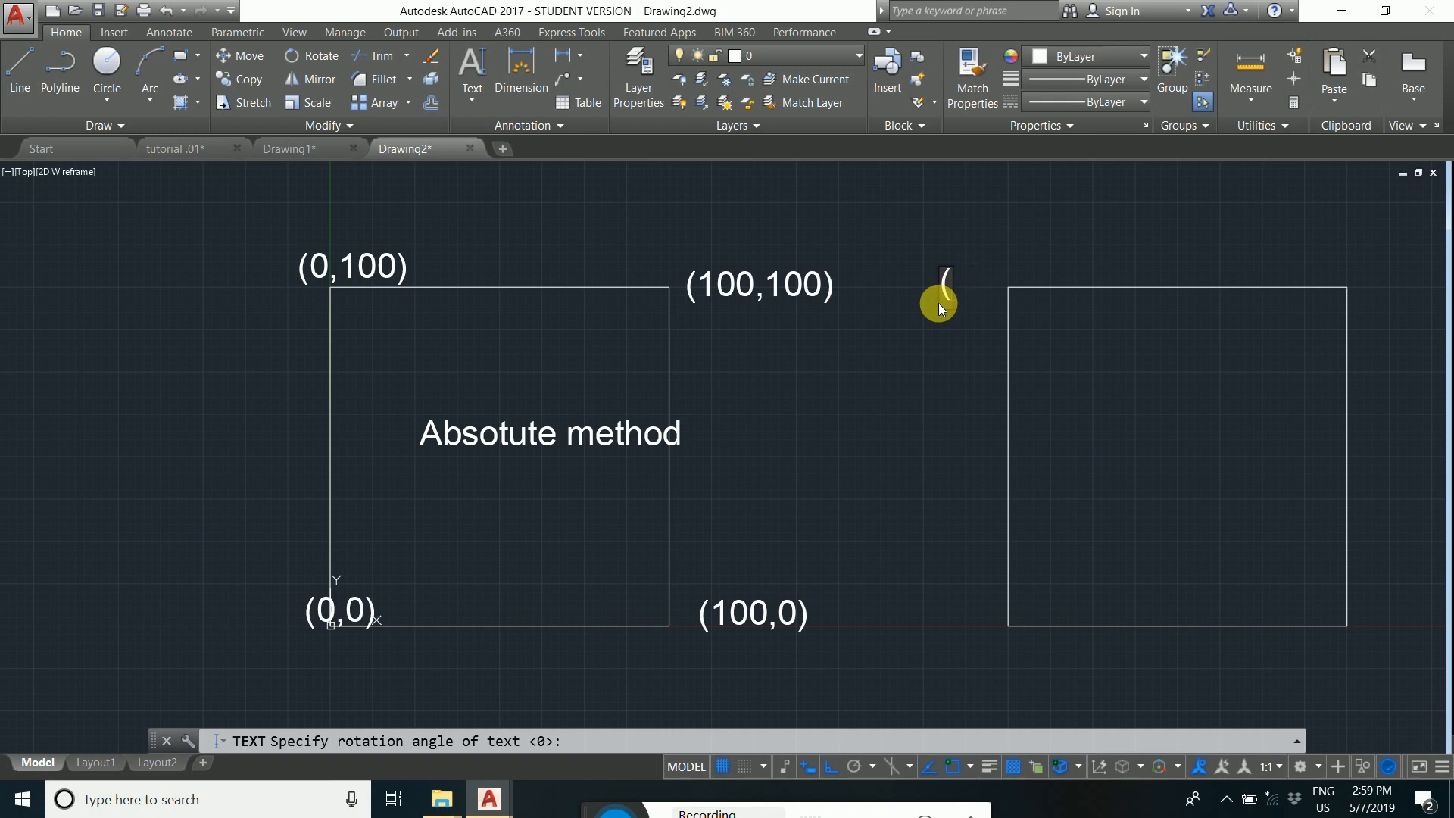
pyautogui.write('@-100')
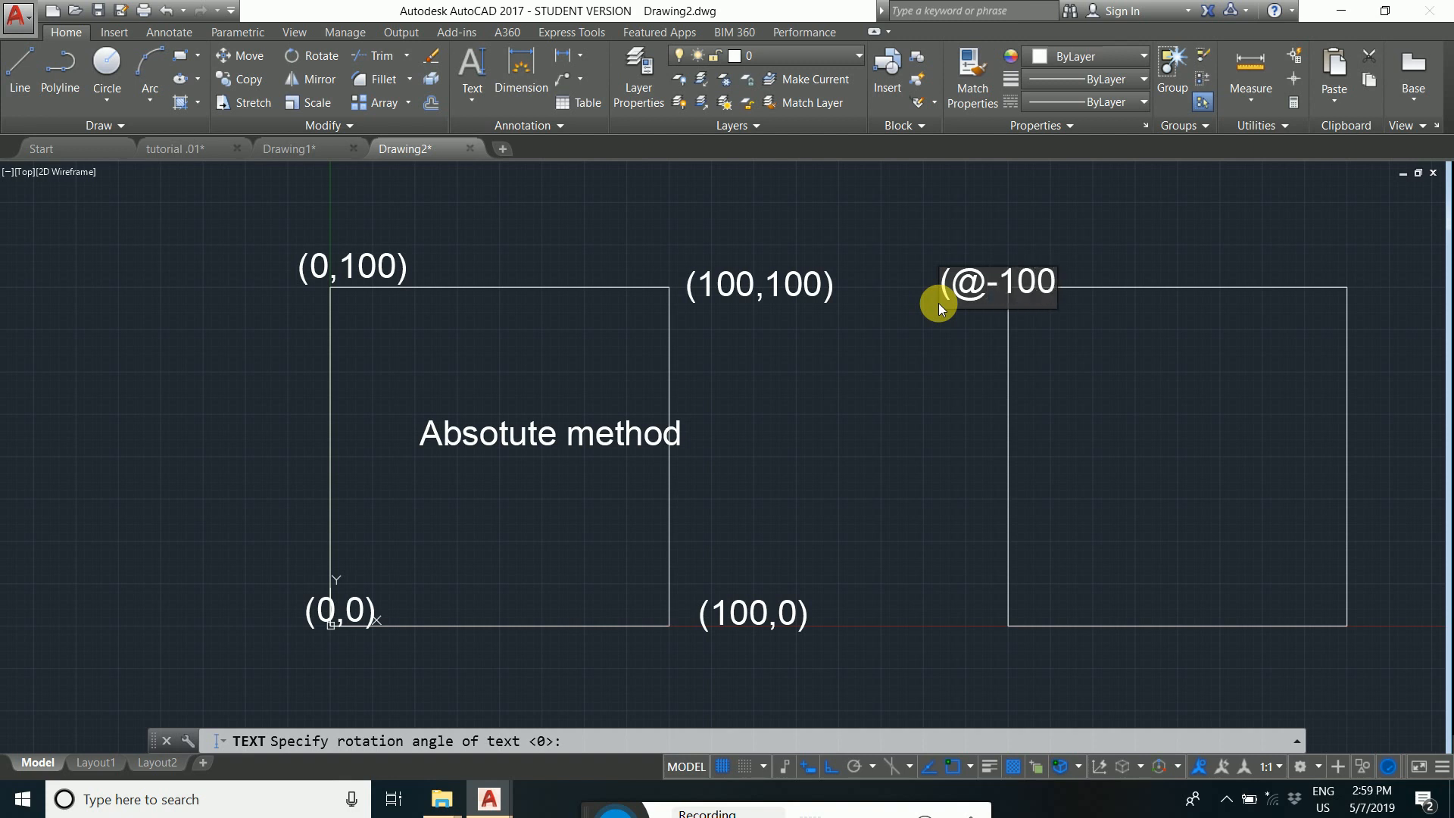
pyautogui.write(',')
pyautogui.write('0)')
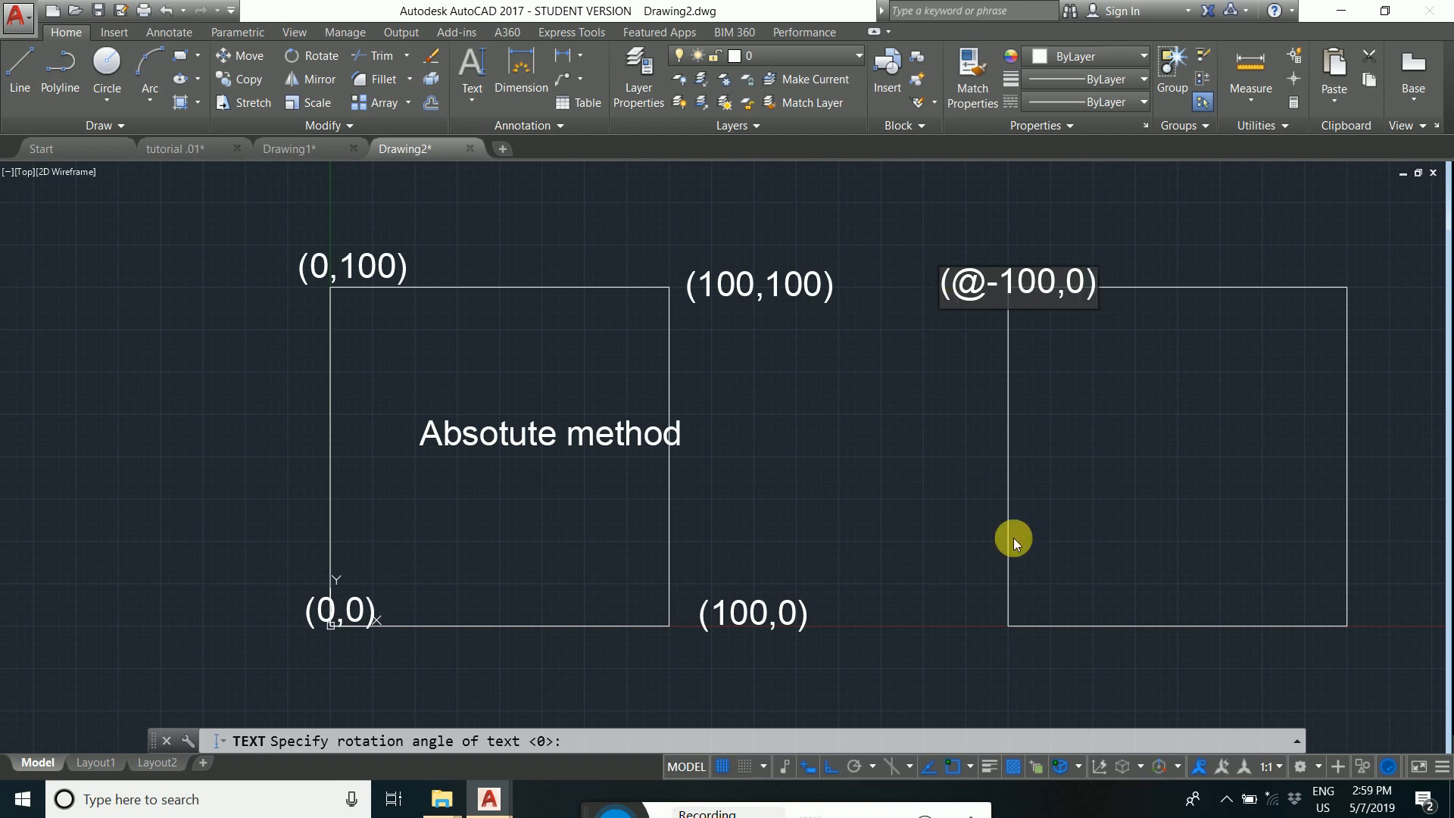
# Add the text (200,0) beside the second square's lower-left corner.
pyautogui.click(987, 634)
pyautogui.click(876, 630)
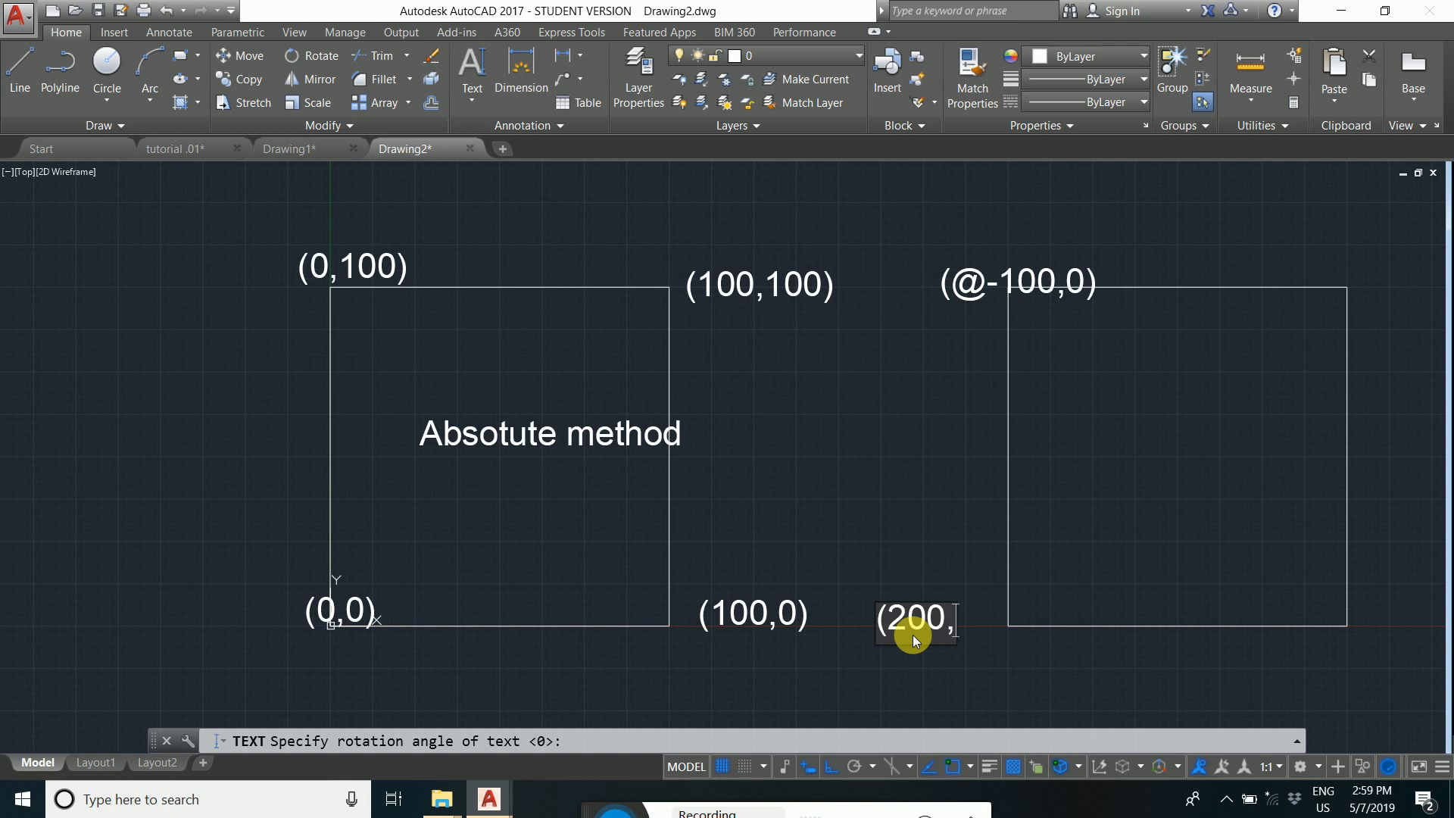
pyautogui.write('(200,0)')
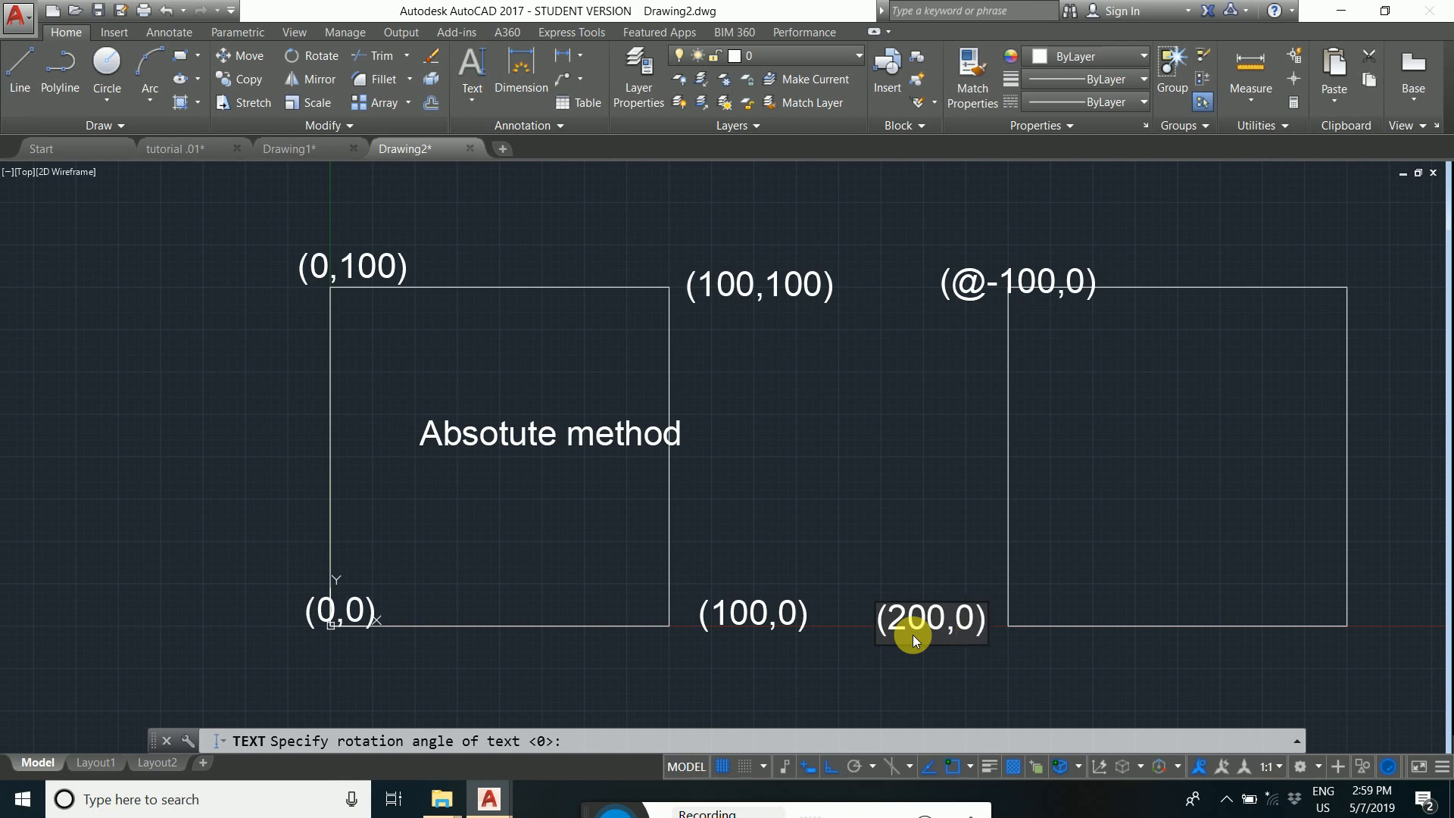
pyautogui.scroll(-1, 1228, 657)
pyautogui.moveTo(1122, 634); pyautogui.dragTo(1016, 617, button='middle')
pyautogui.click(1218, 625)
pyautogui.moveTo(1219, 625); pyautogui.dragTo(1009, 591, button='middle')
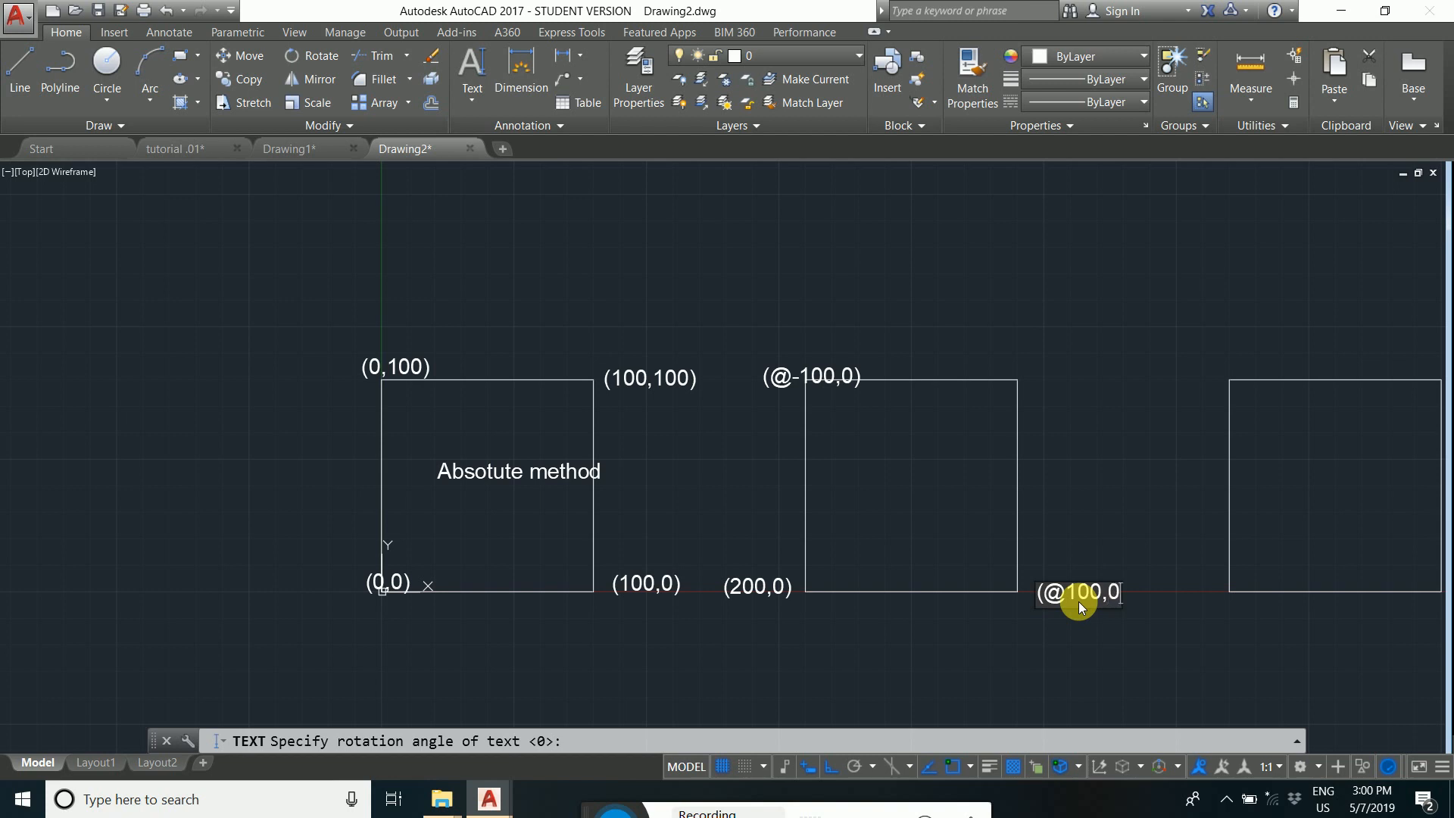
pyautogui.write(')')
# Add the text (@0,100) beside the second square's upper-right corner.
pyautogui.click(1034, 377)
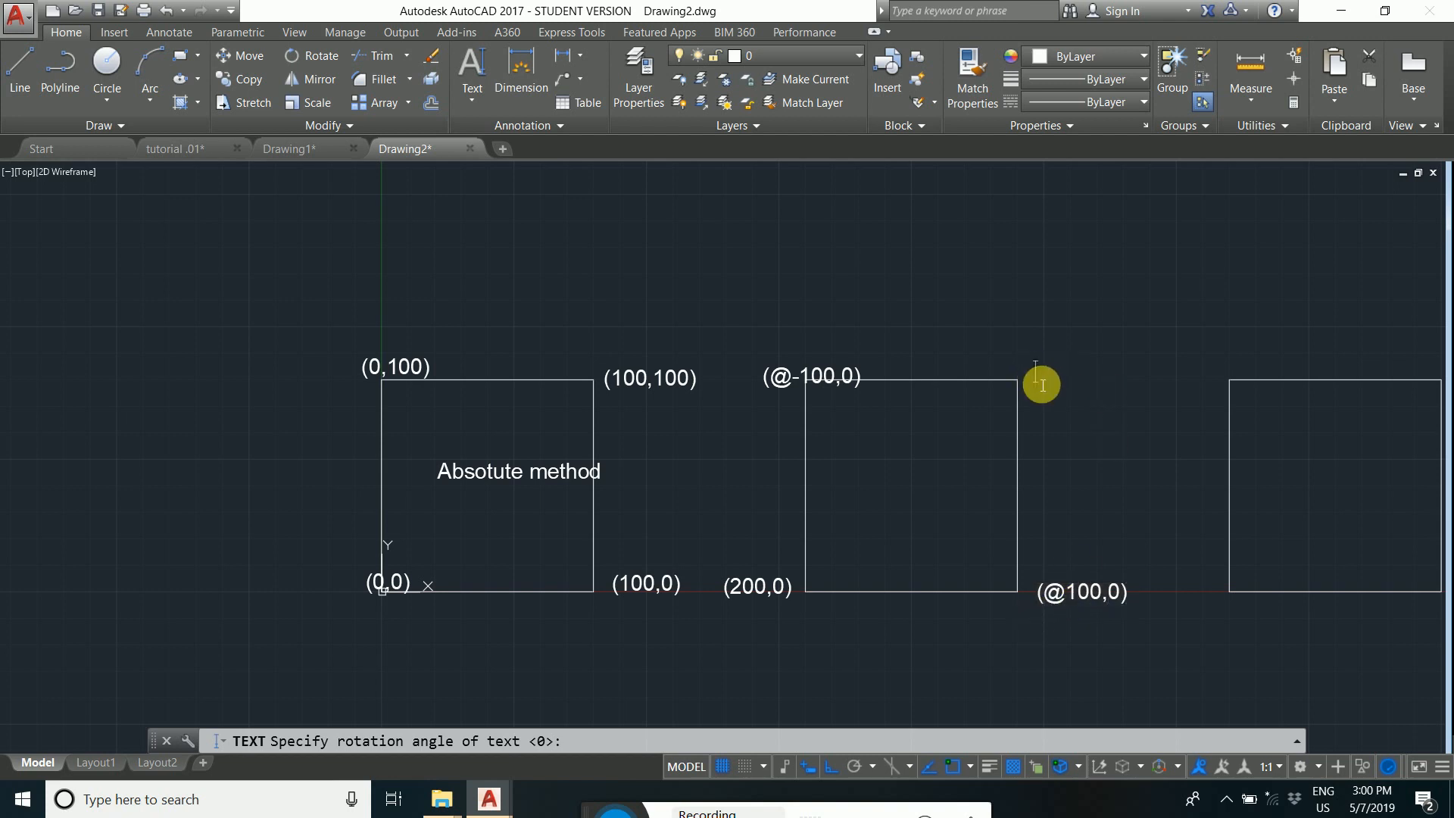
pyautogui.write('(@0,')
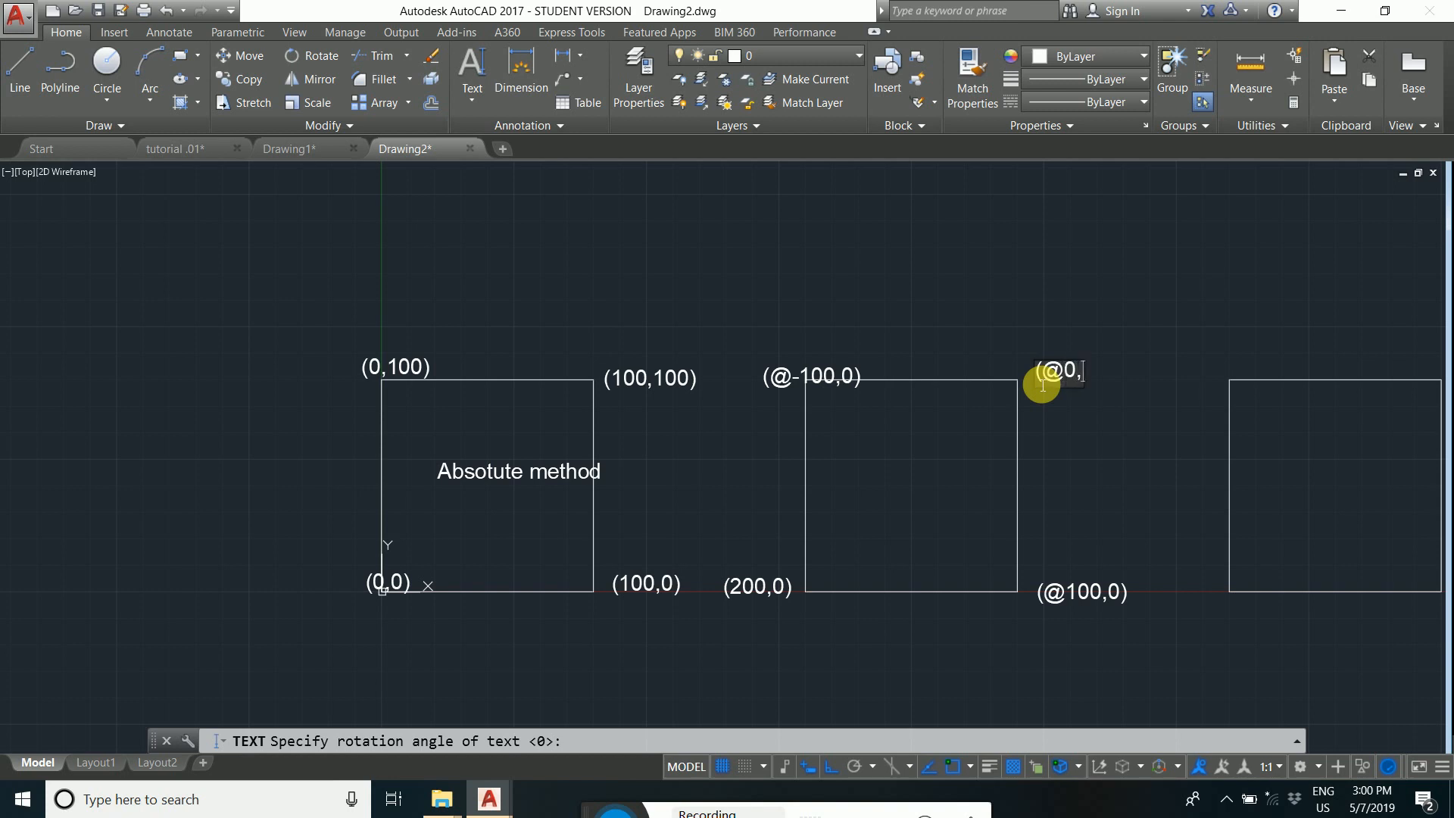
pyautogui.write('100)')
# Add the text "Relative method" in the middle of the second square.
pyautogui.click(844, 473)
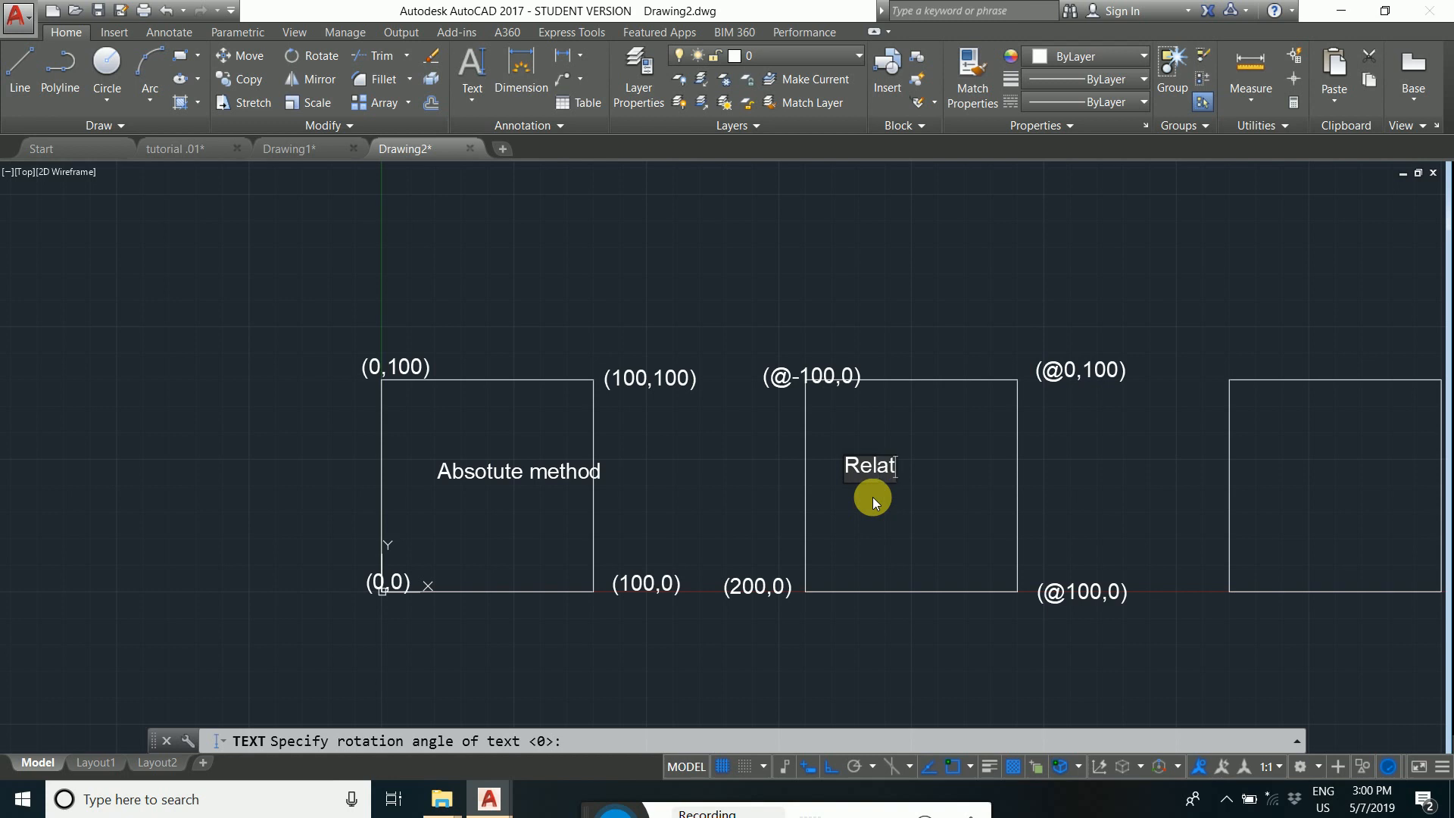
pyautogui.write('ive m')
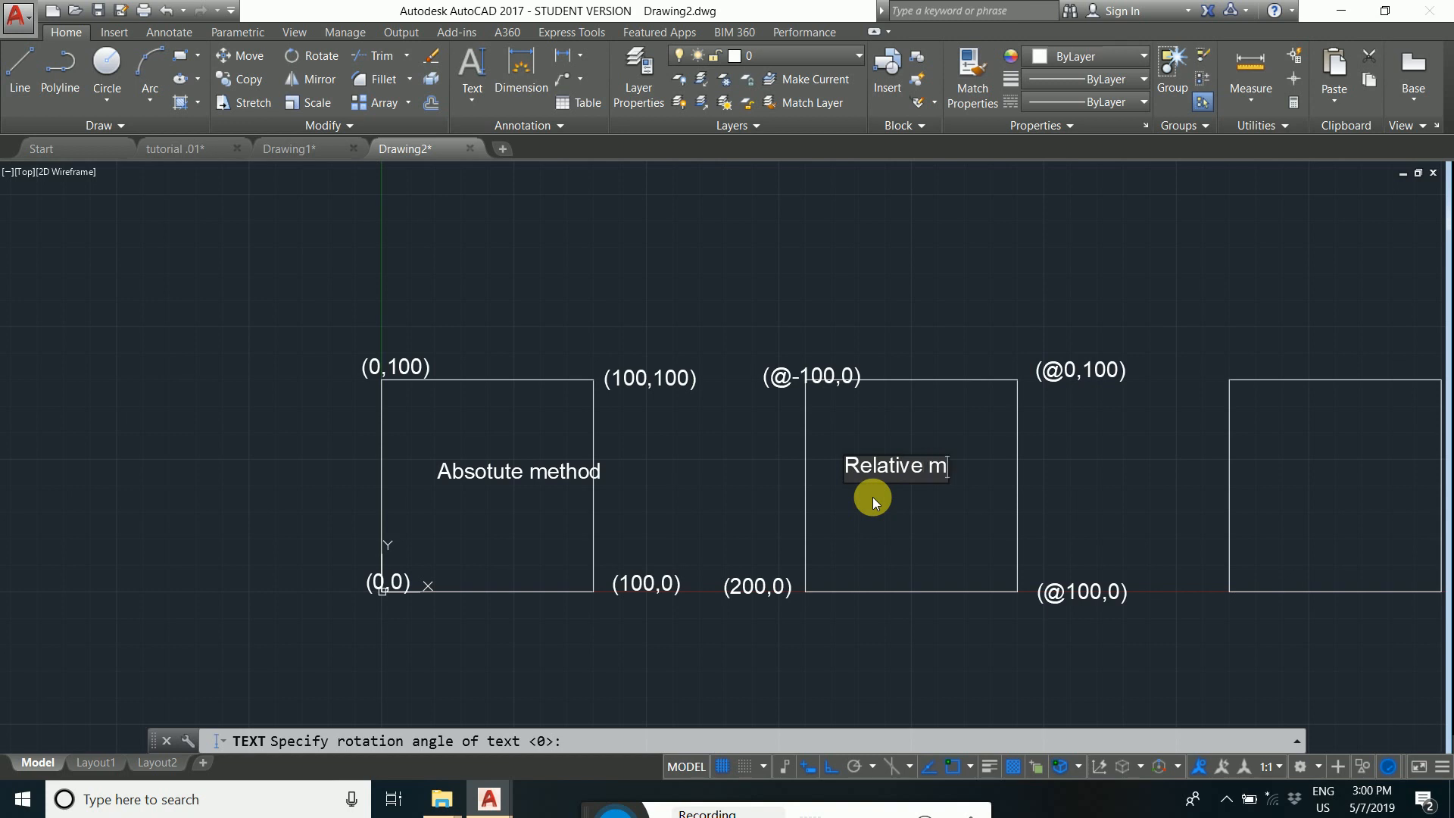
pyautogui.write('etho')
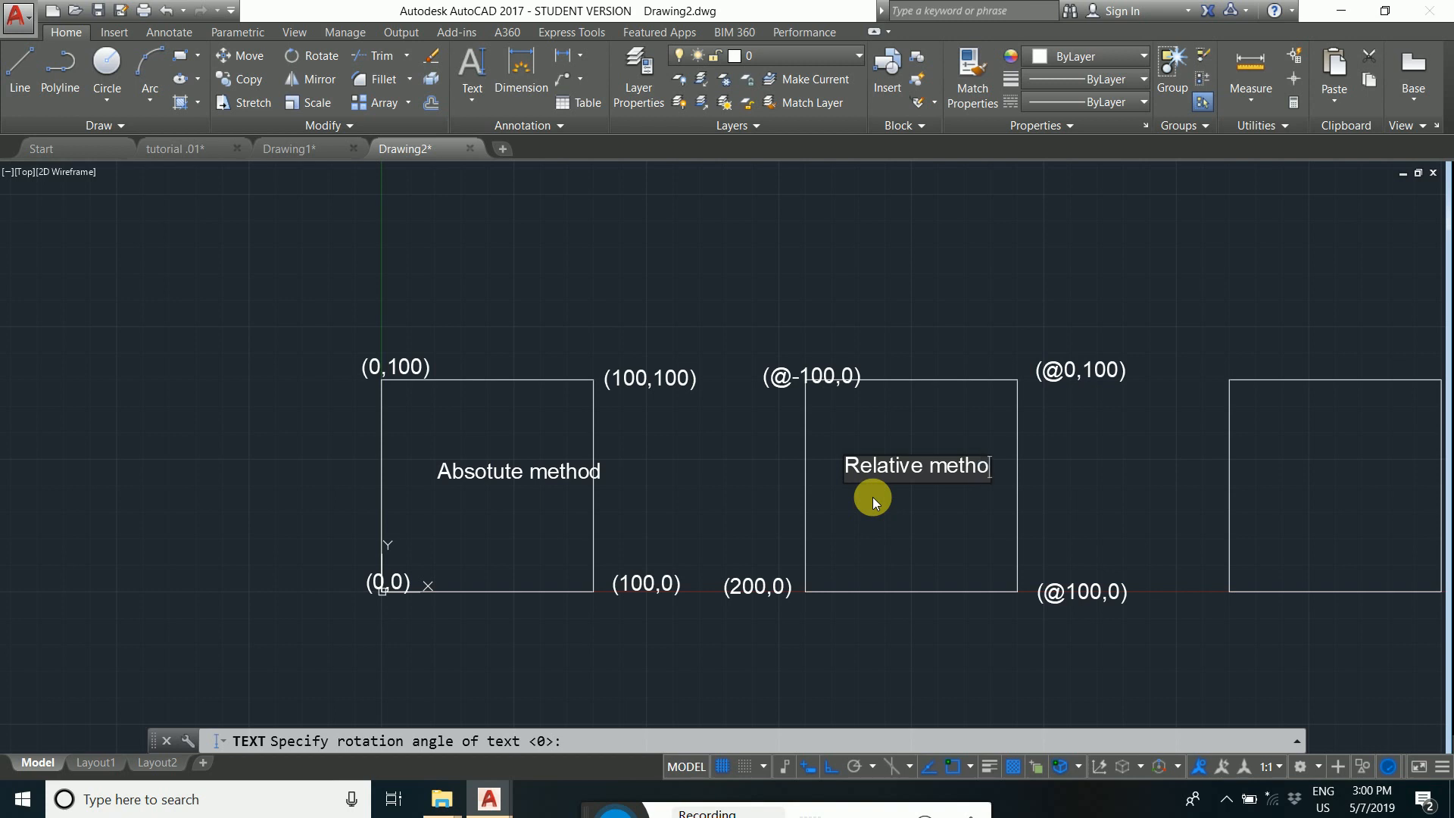
pyautogui.write('d')
# Add the text (400,0) beside the third square's lower-left corner.
pyautogui.click(1329, 483)
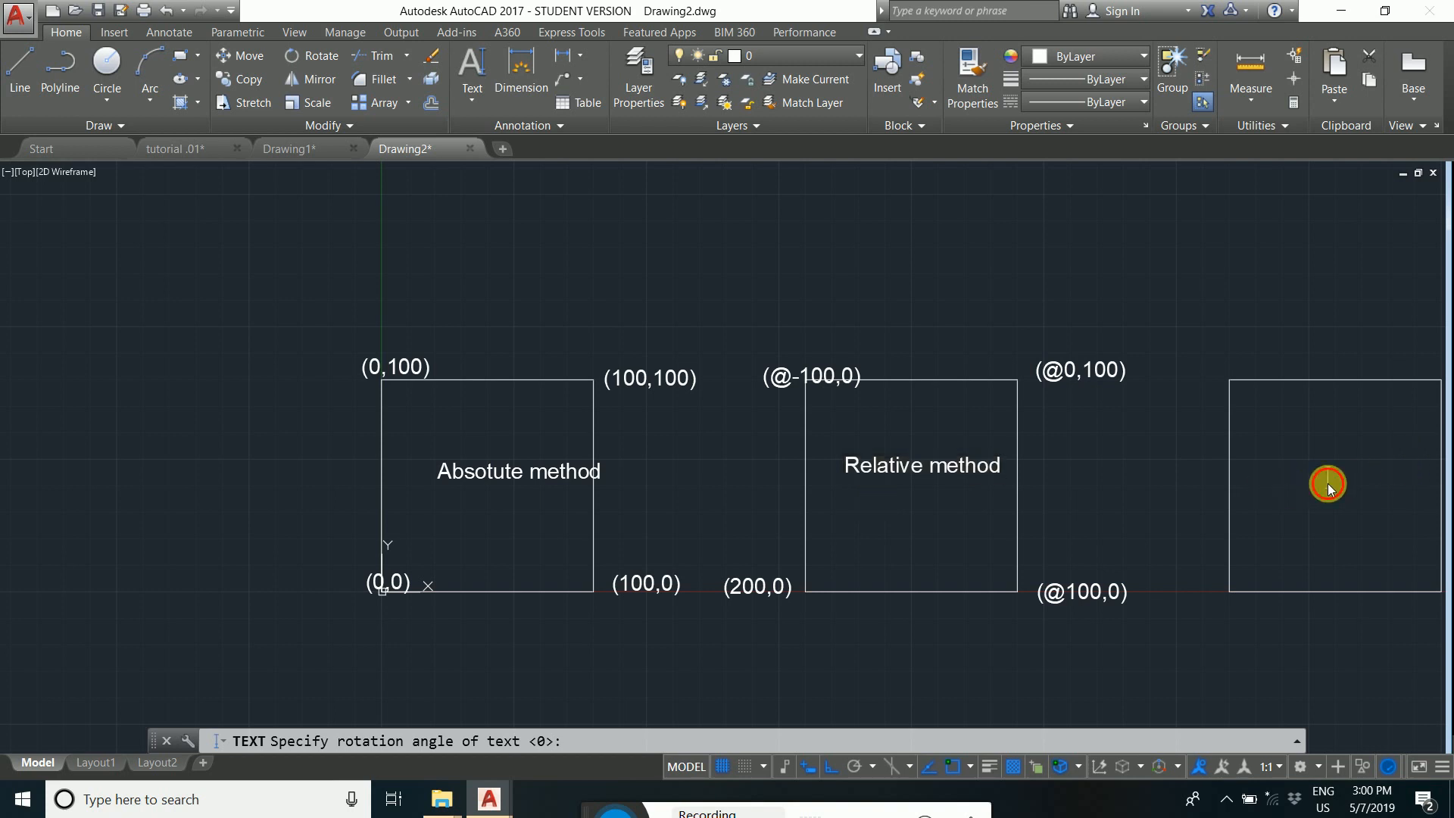
pyautogui.moveTo(1325, 473)
pyautogui.mouseDown(button='middle')
pyautogui.moveTo(1202, 478)
pyautogui.moveTo(985, 453)
pyautogui.mouseUp(button='middle')
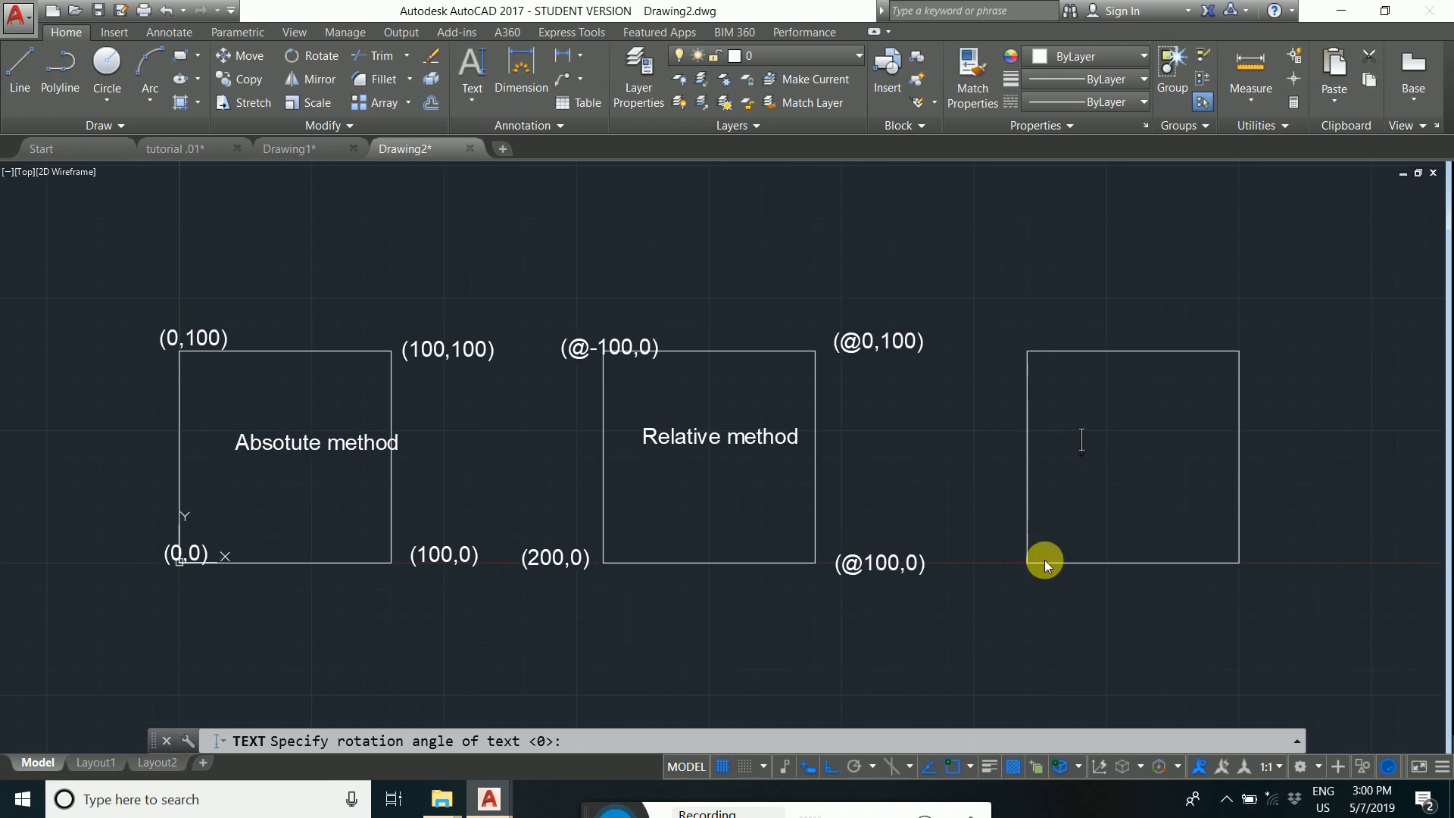
pyautogui.click(1007, 573)
pyautogui.write('_')
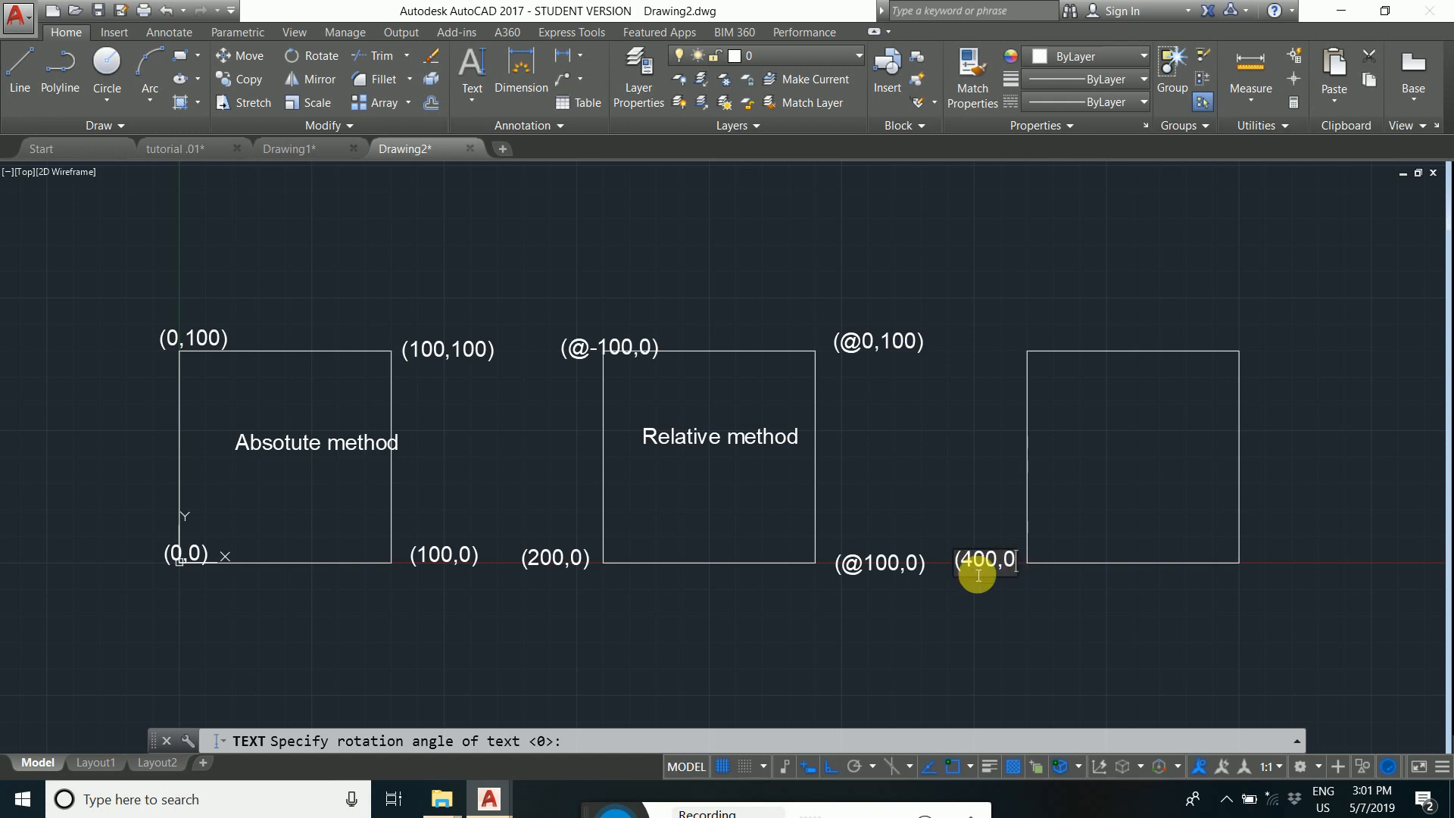
pyautogui.write(')')
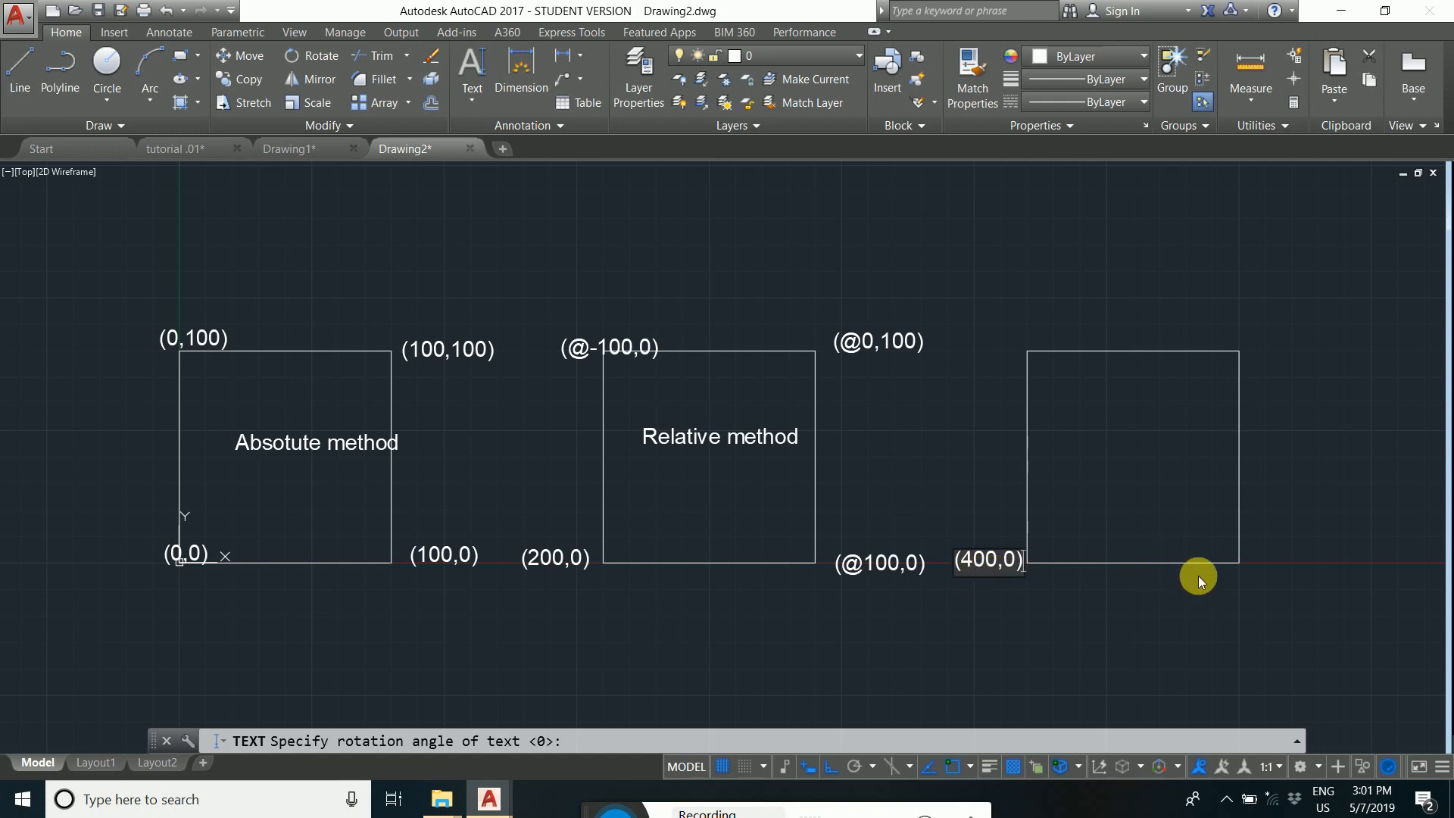
pyautogui.click(1272, 555)
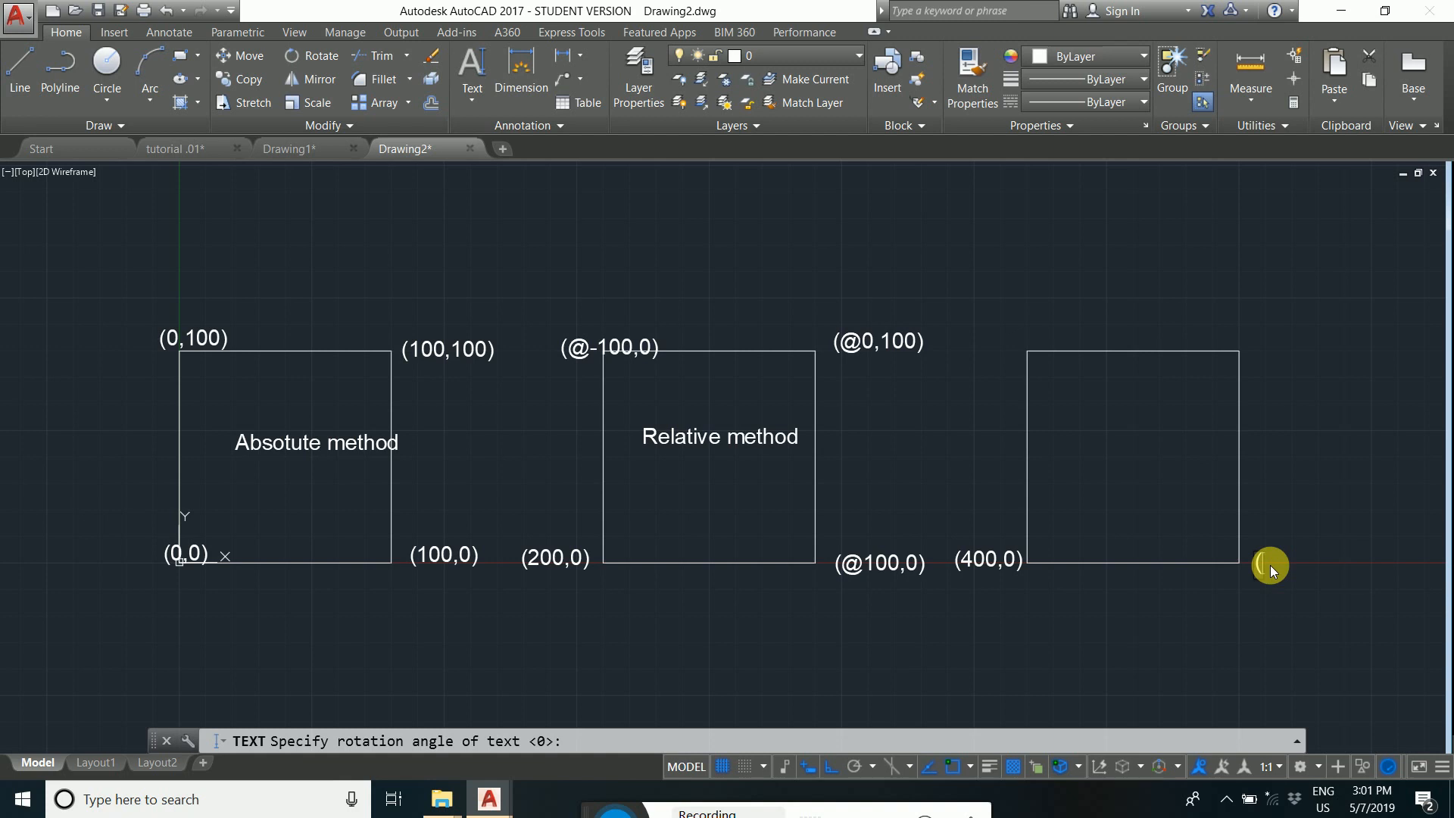
pyautogui.write('(@100<0')
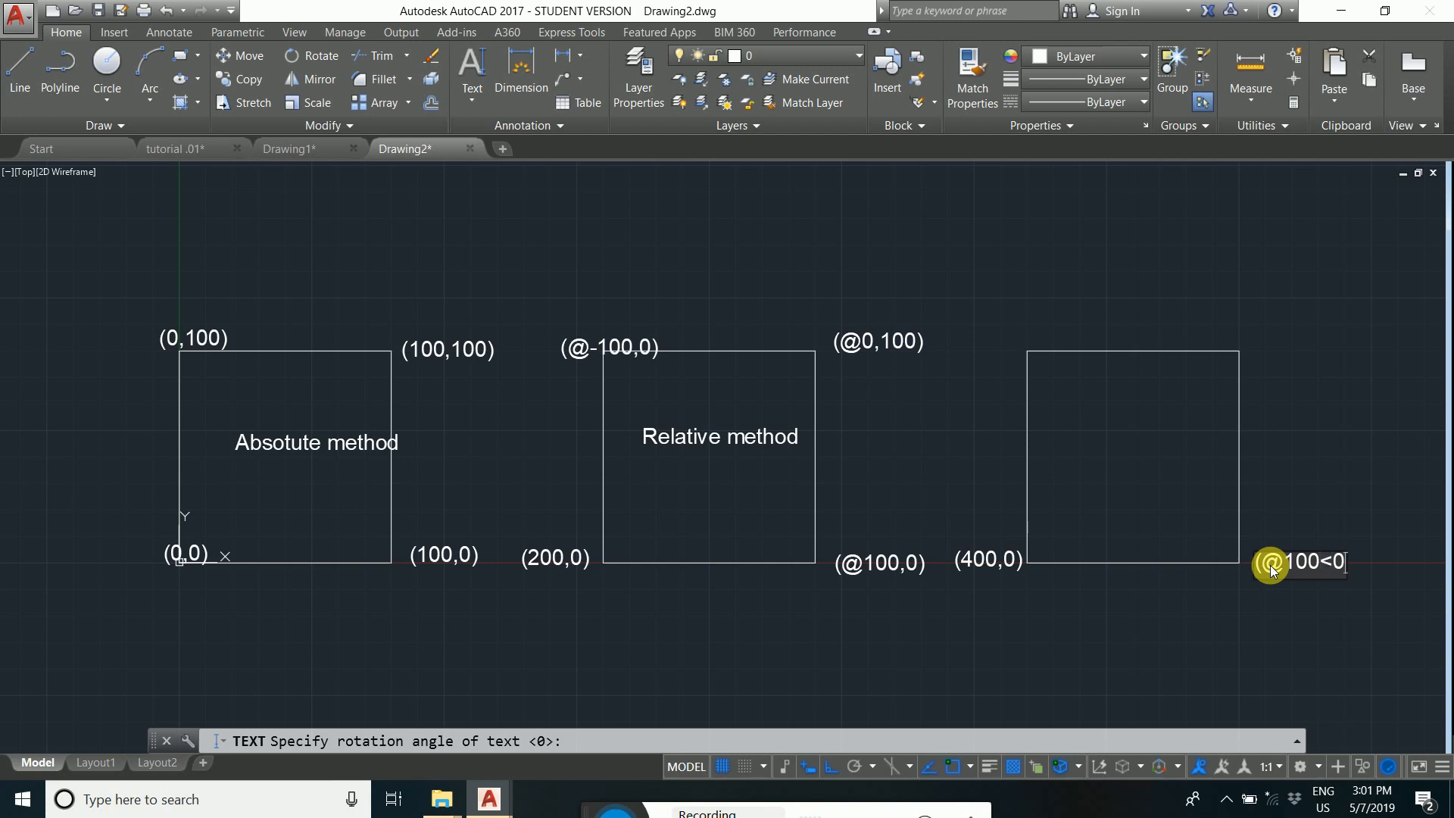
pyautogui.write(')')
pyautogui.click(1256, 350)
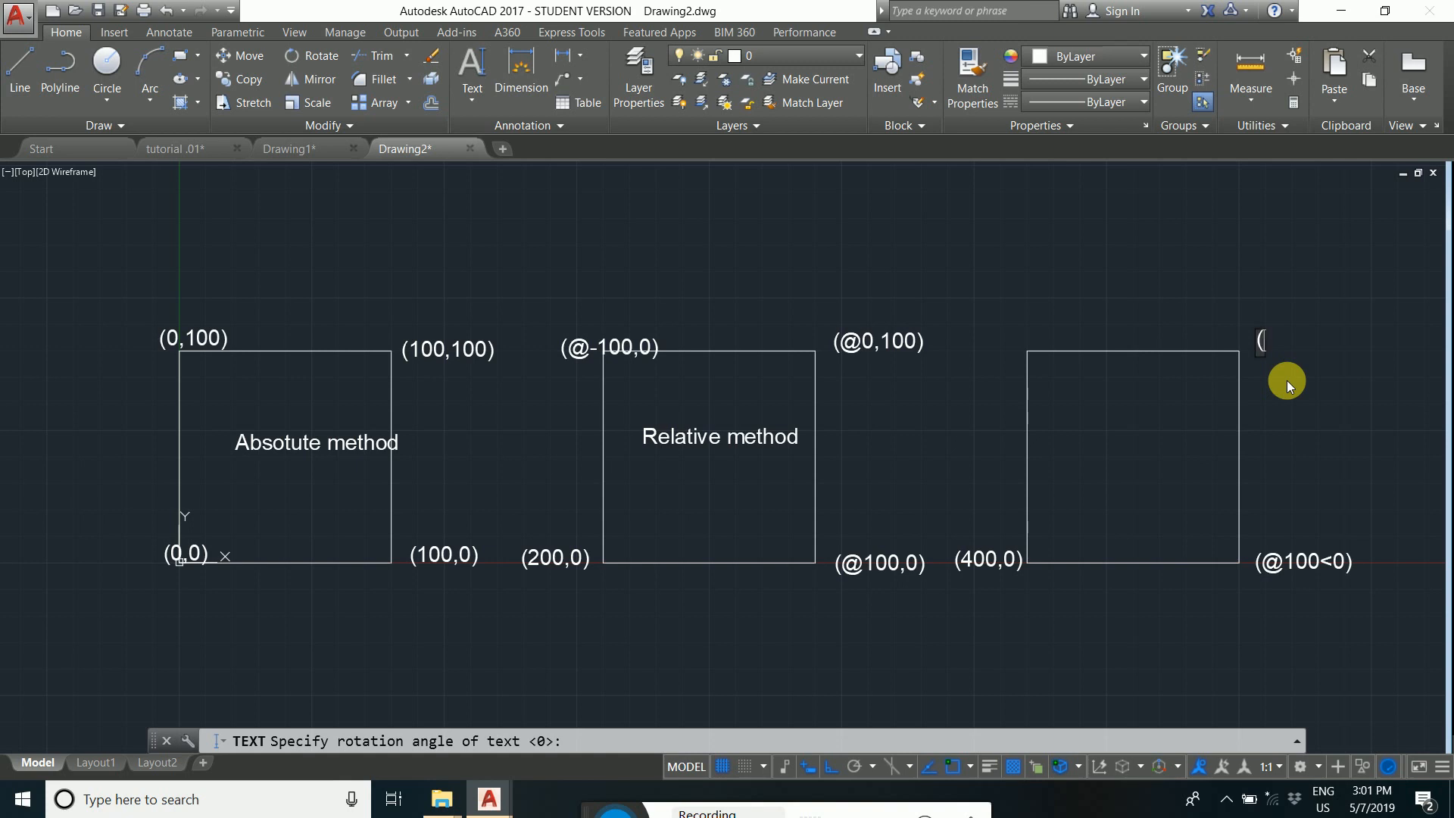
pyautogui.write('(@100')
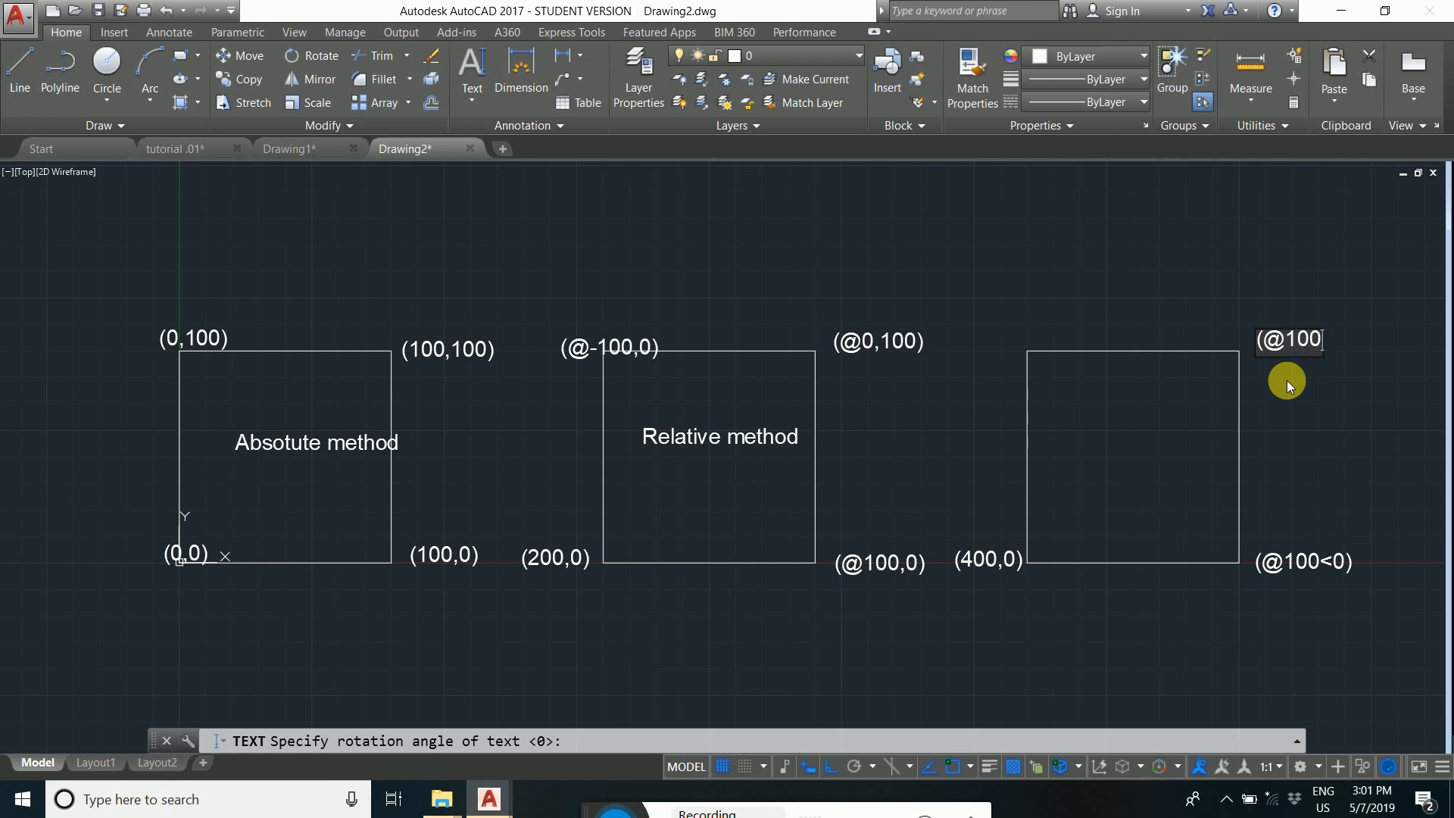
pyautogui.write('<90')
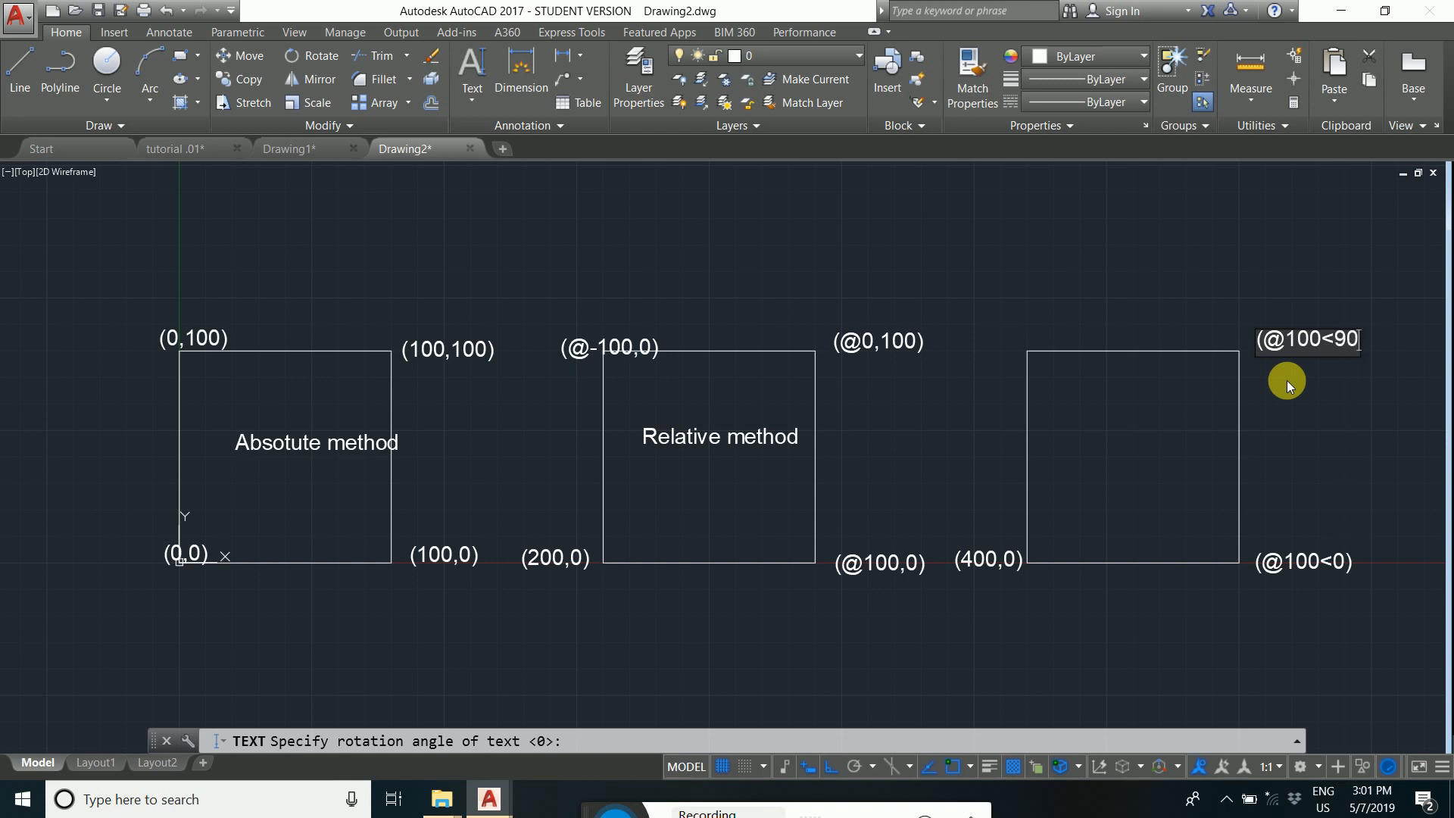
pyautogui.write(')')
pyautogui.click(975, 335)
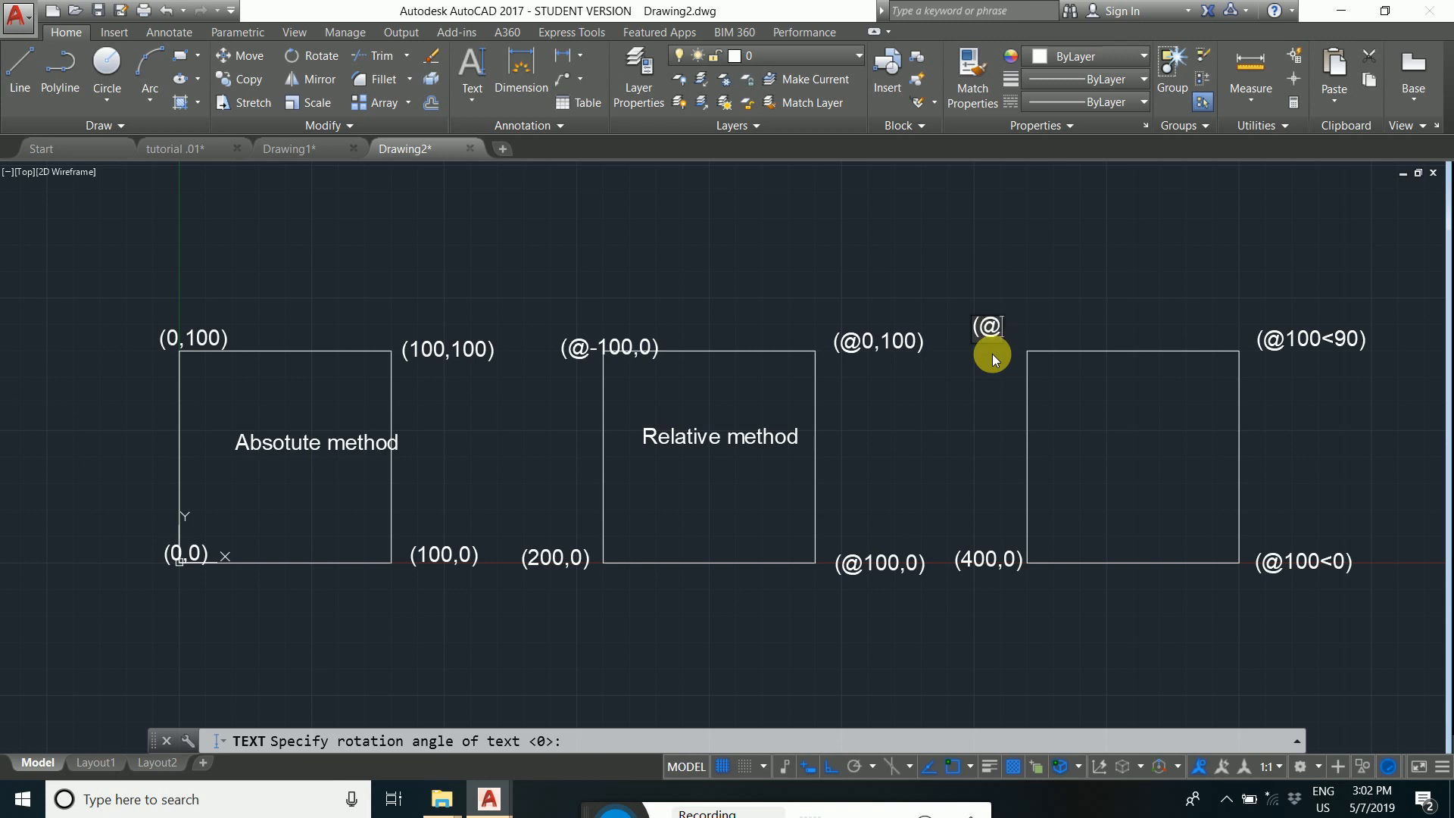
pyautogui.write('100<')
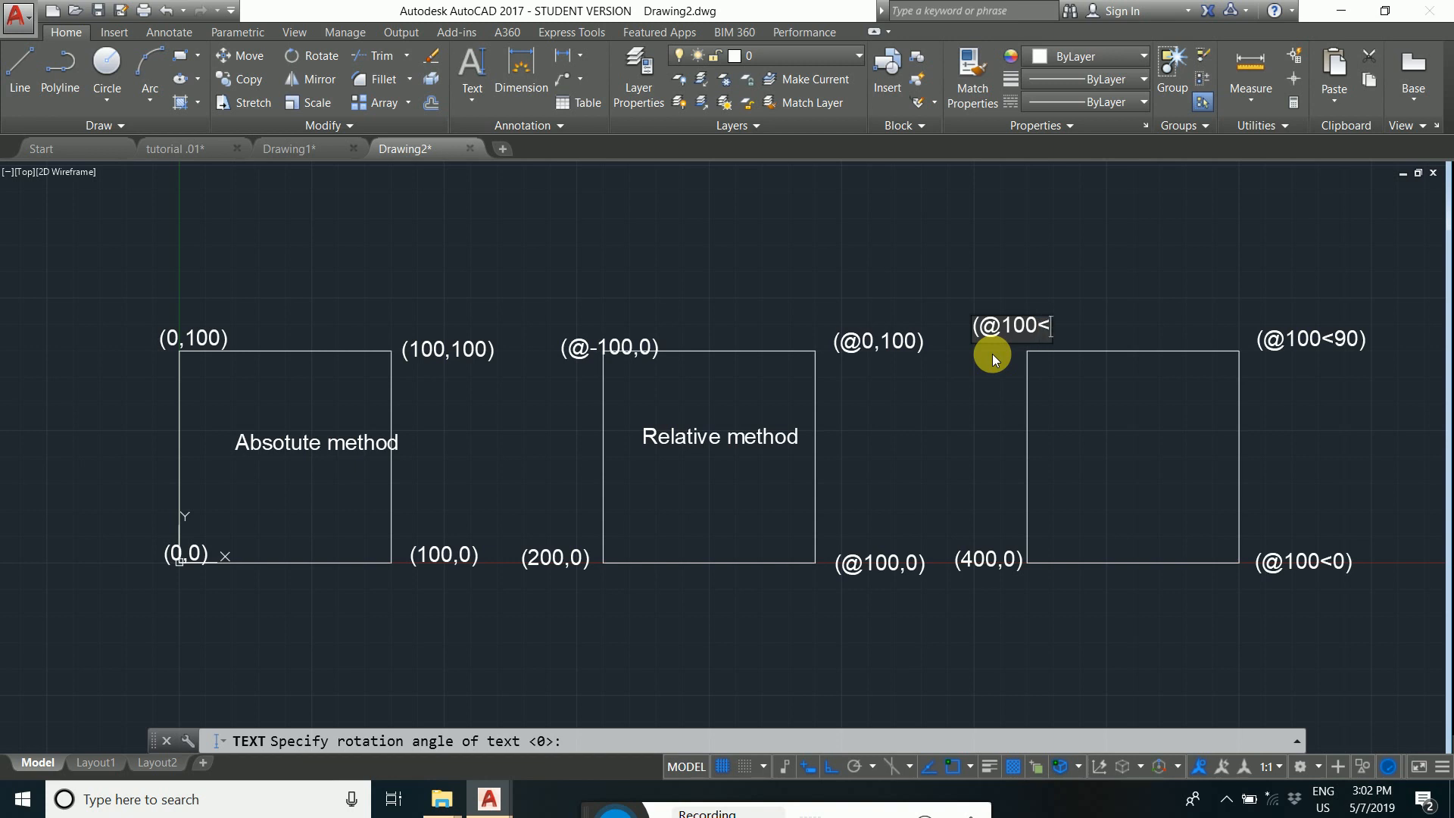
pyautogui.write('180')
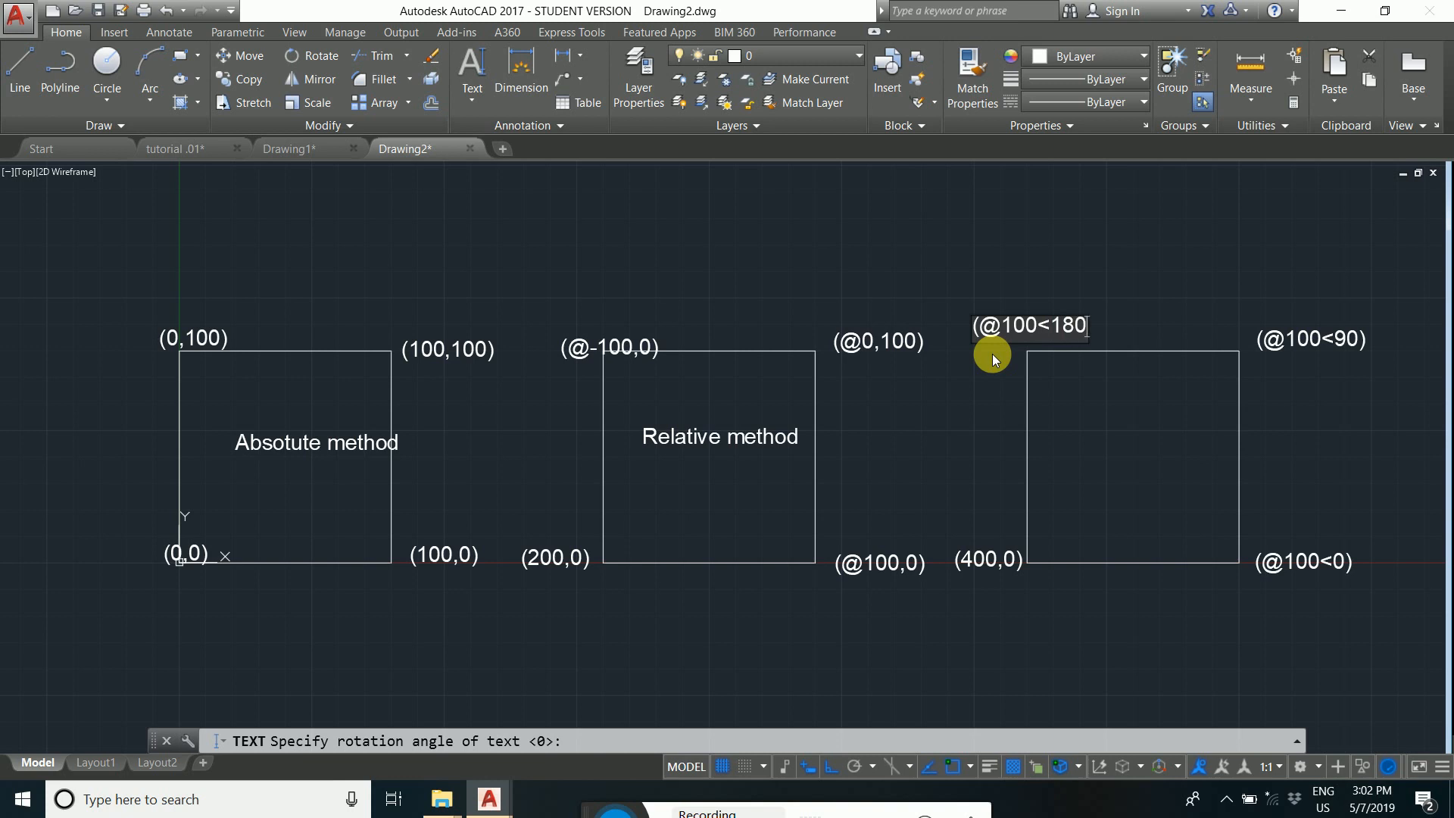
pyautogui.write(')')
# Add the text "polar method" in the middle of the third square and end the Text command.
pyautogui.click(1052, 433)
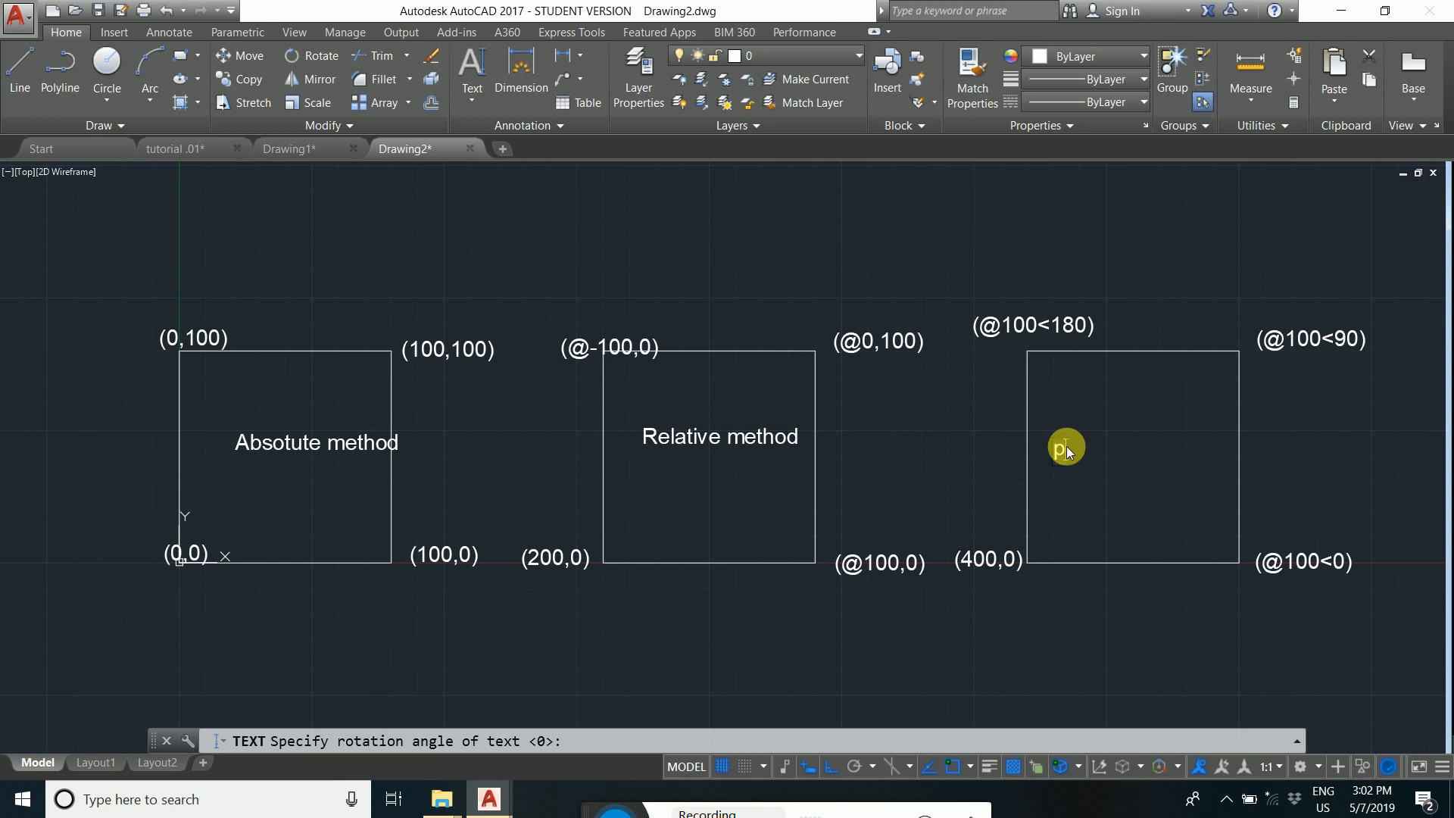
pyautogui.write('polar meth')
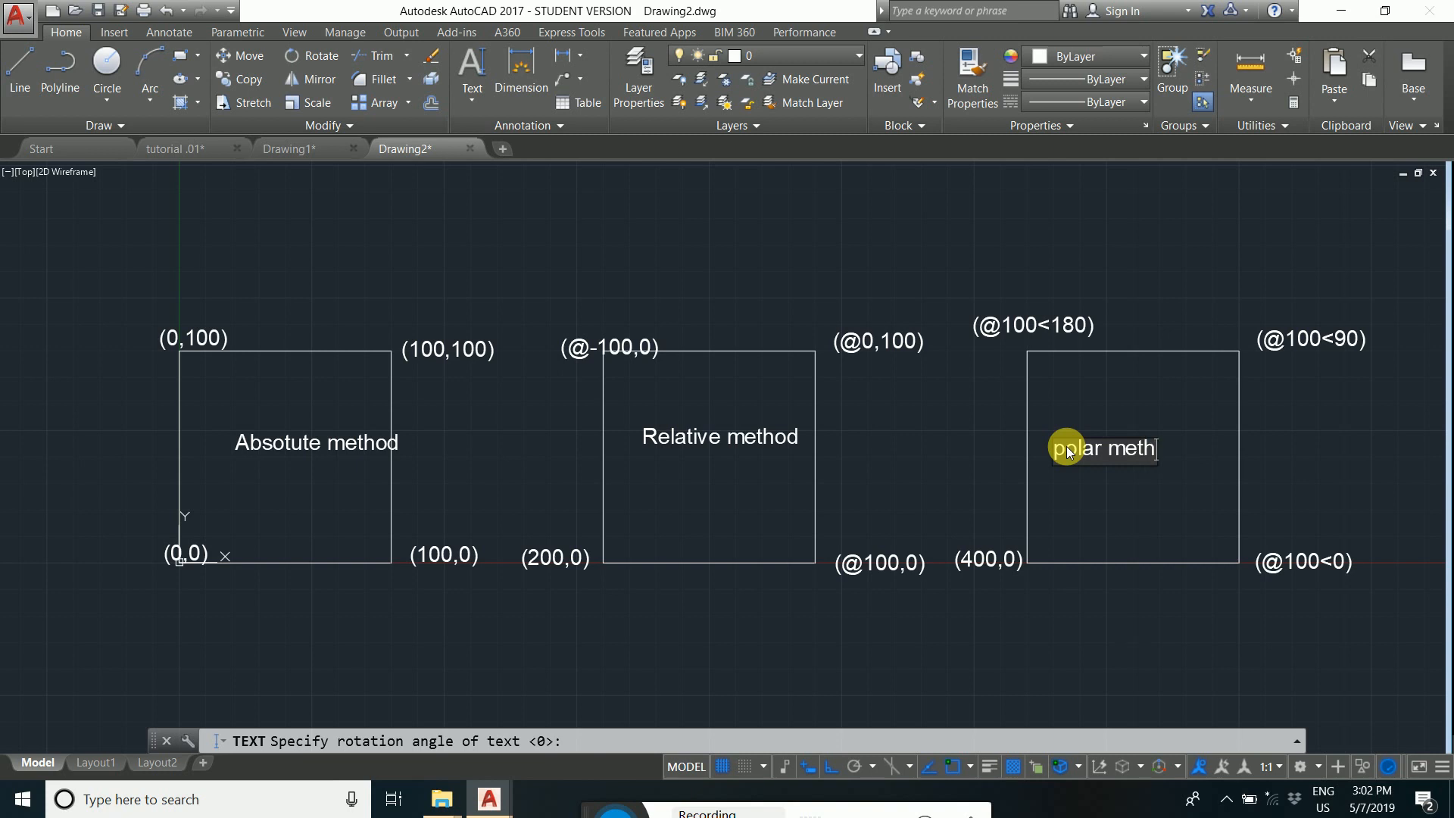
pyautogui.write('od')
pyautogui.click(1061, 625)
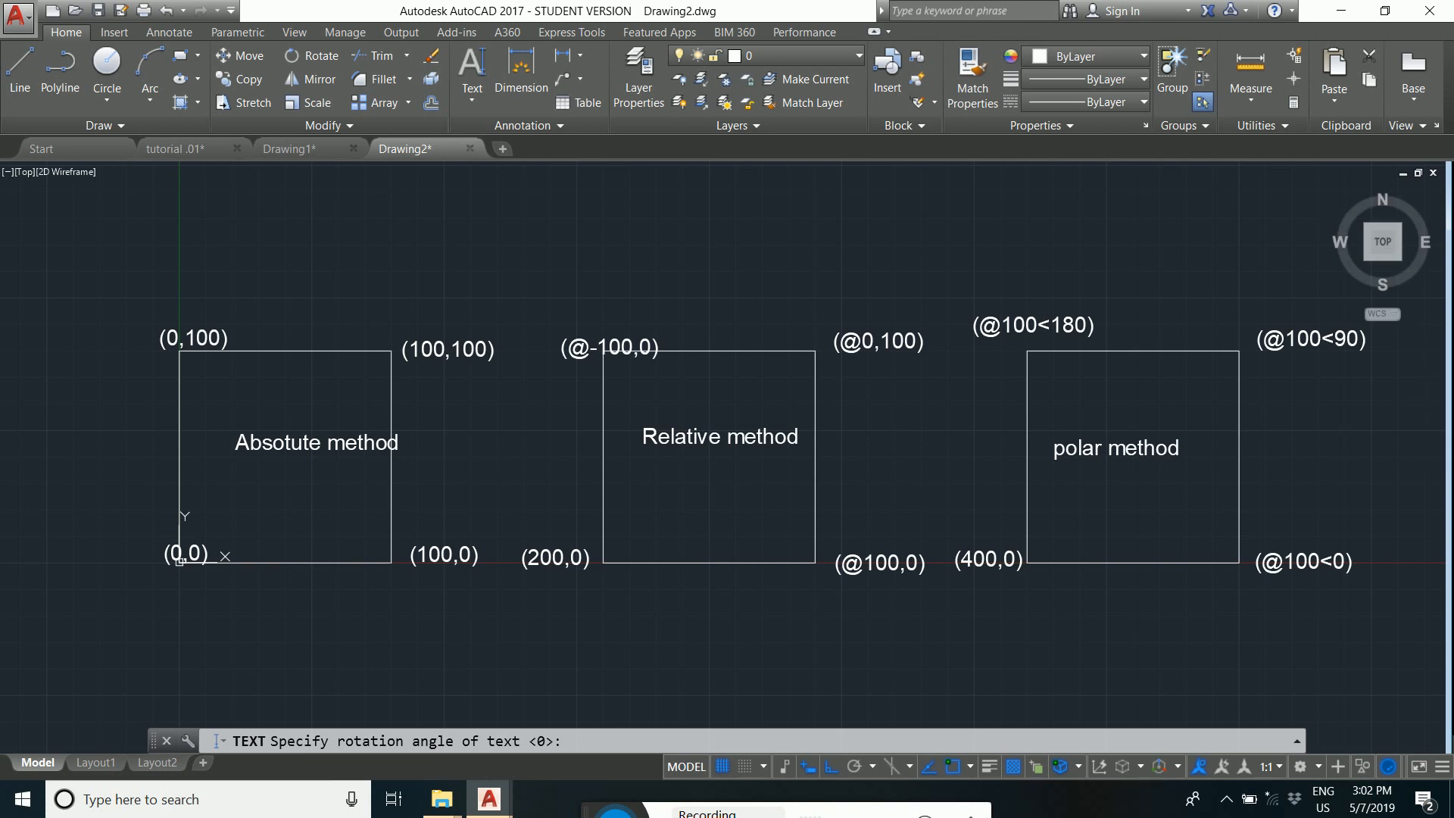
pyautogui.press('Escape')
pyautogui.press('Escape')
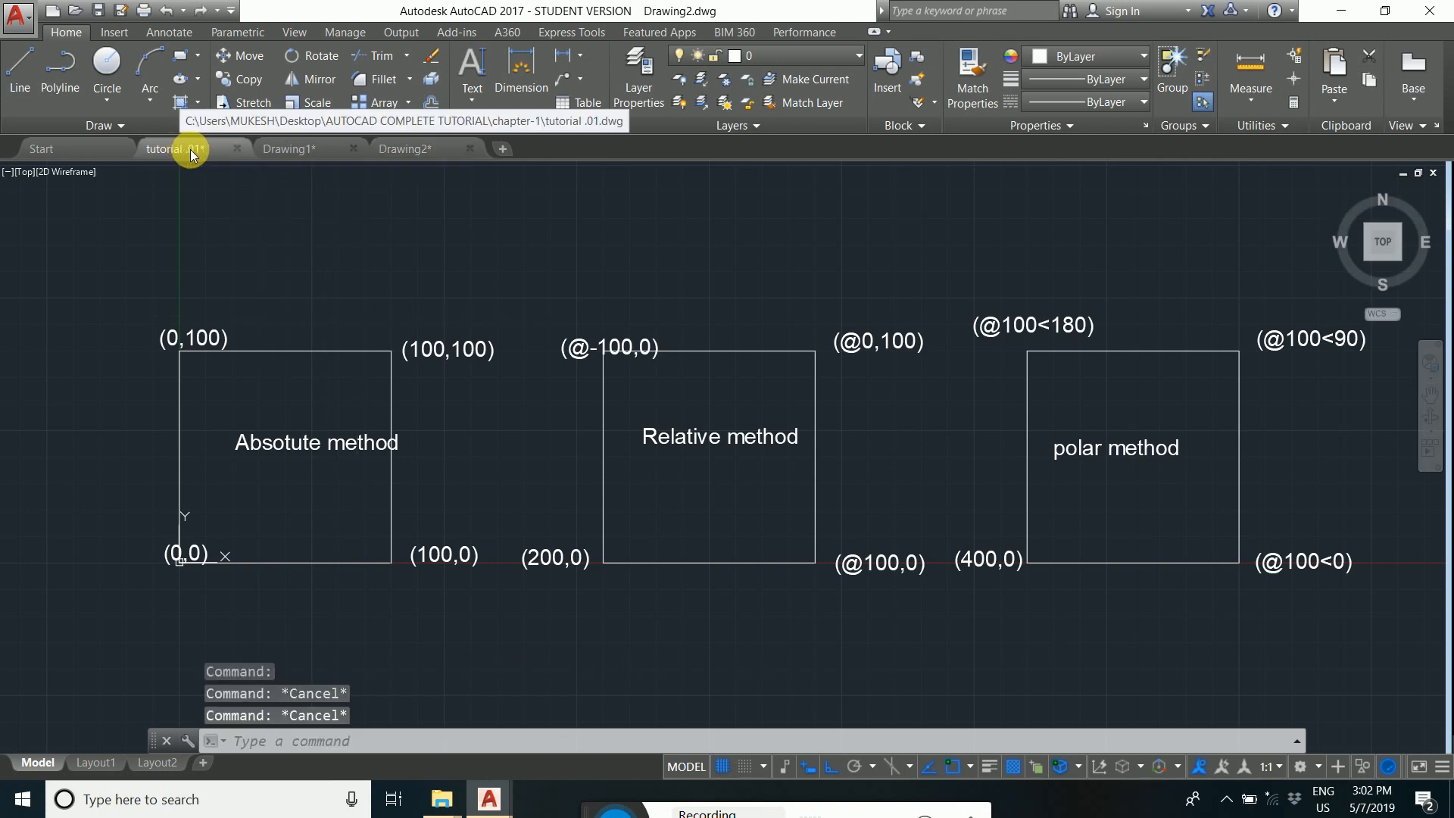
# Switch to the tutorial .01 drawing to compare its labelled squares with the new drawing.
pyautogui.click(190, 149)
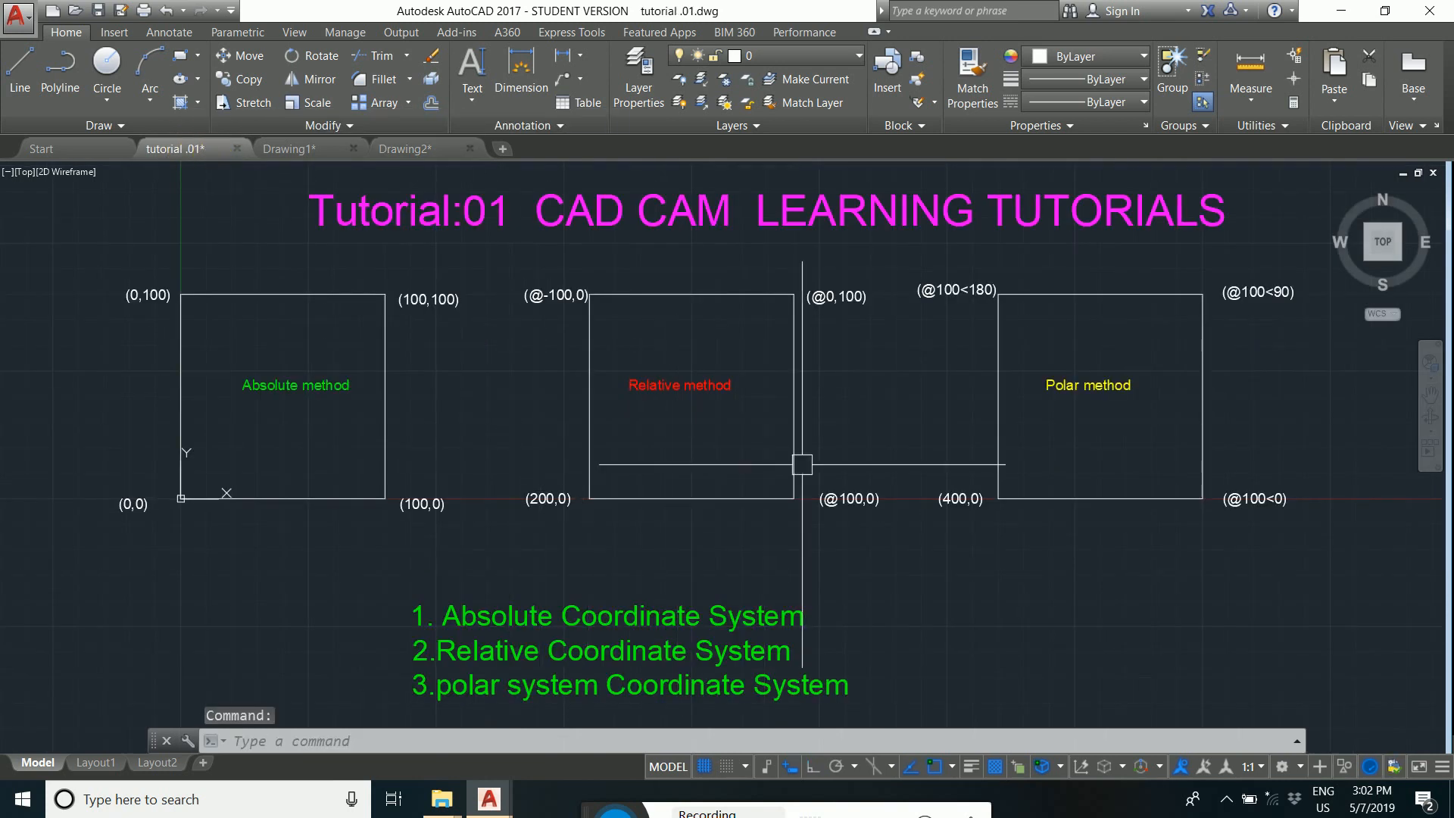